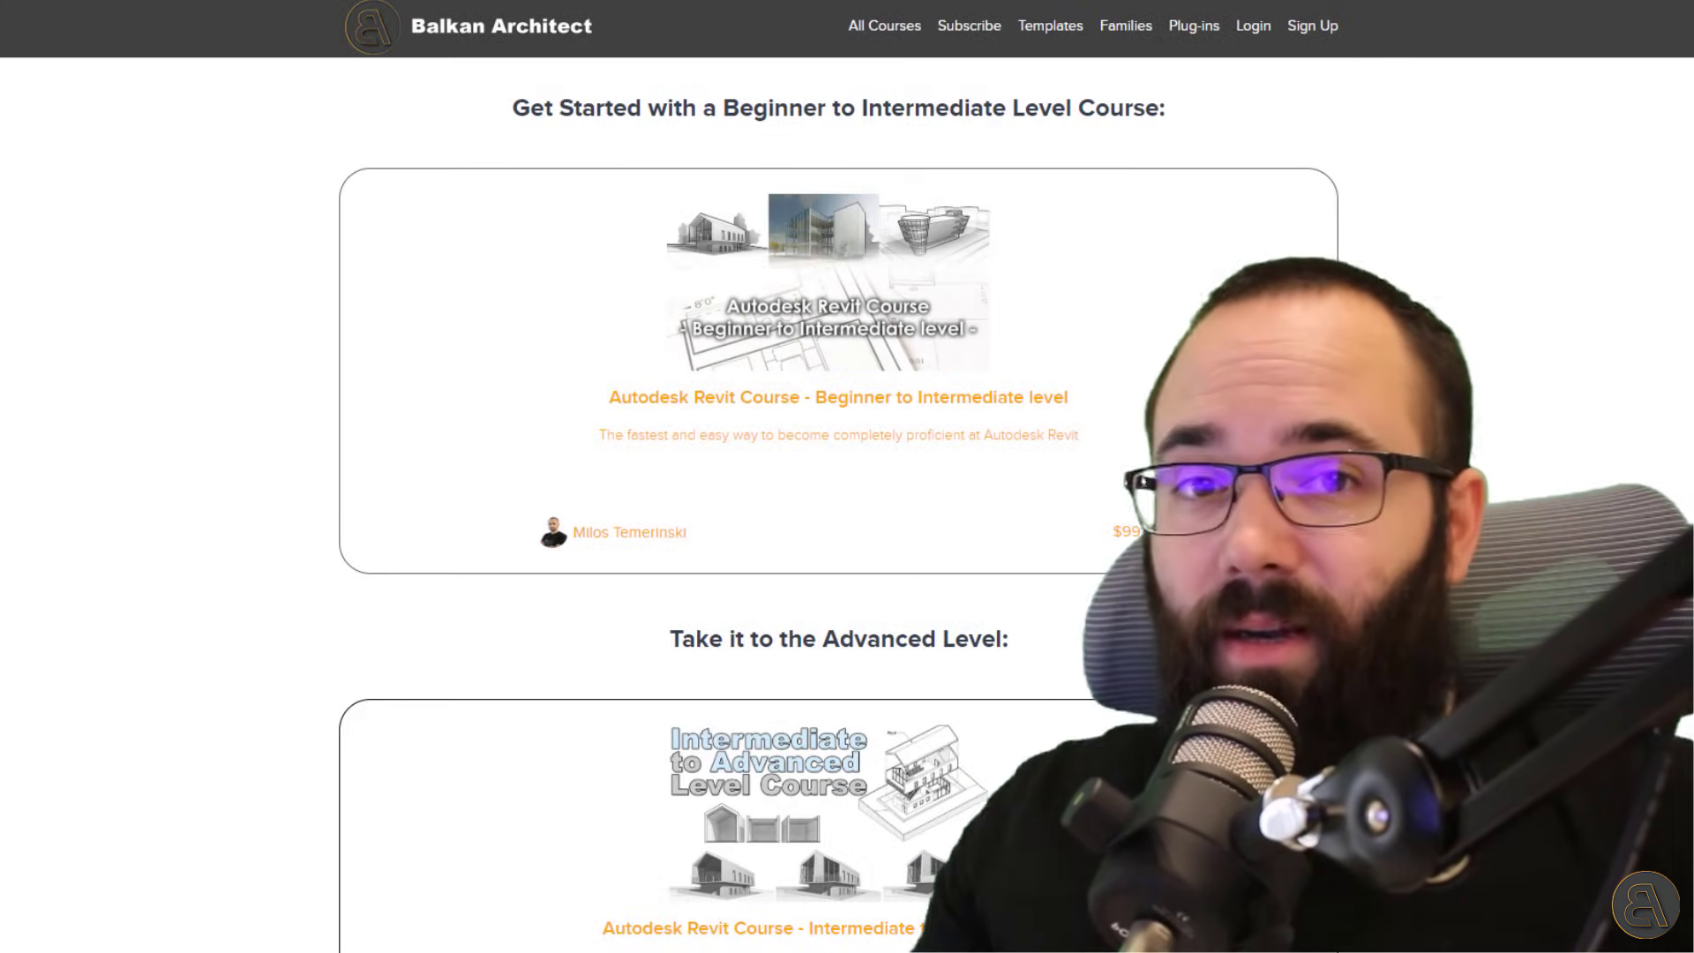
# Look through the Revit course catalogue, from the beginner course down to the specialized courses
pyautogui.scroll(-5, 838, 494)
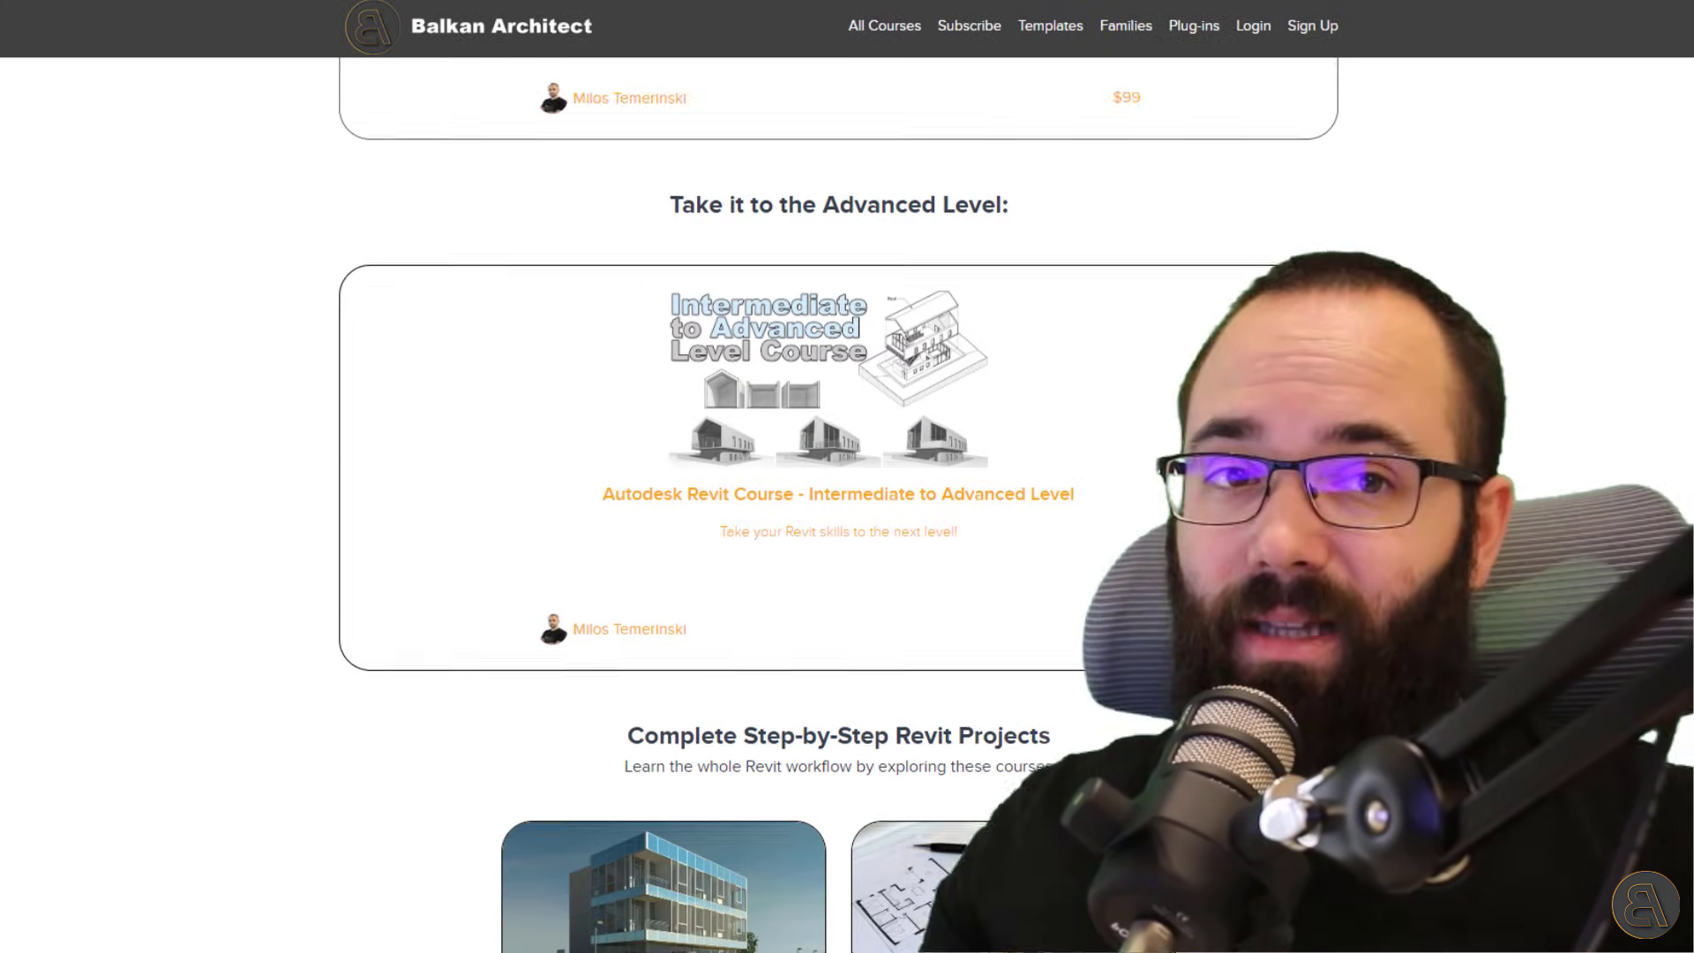
pyautogui.scroll(-5, 838, 494)
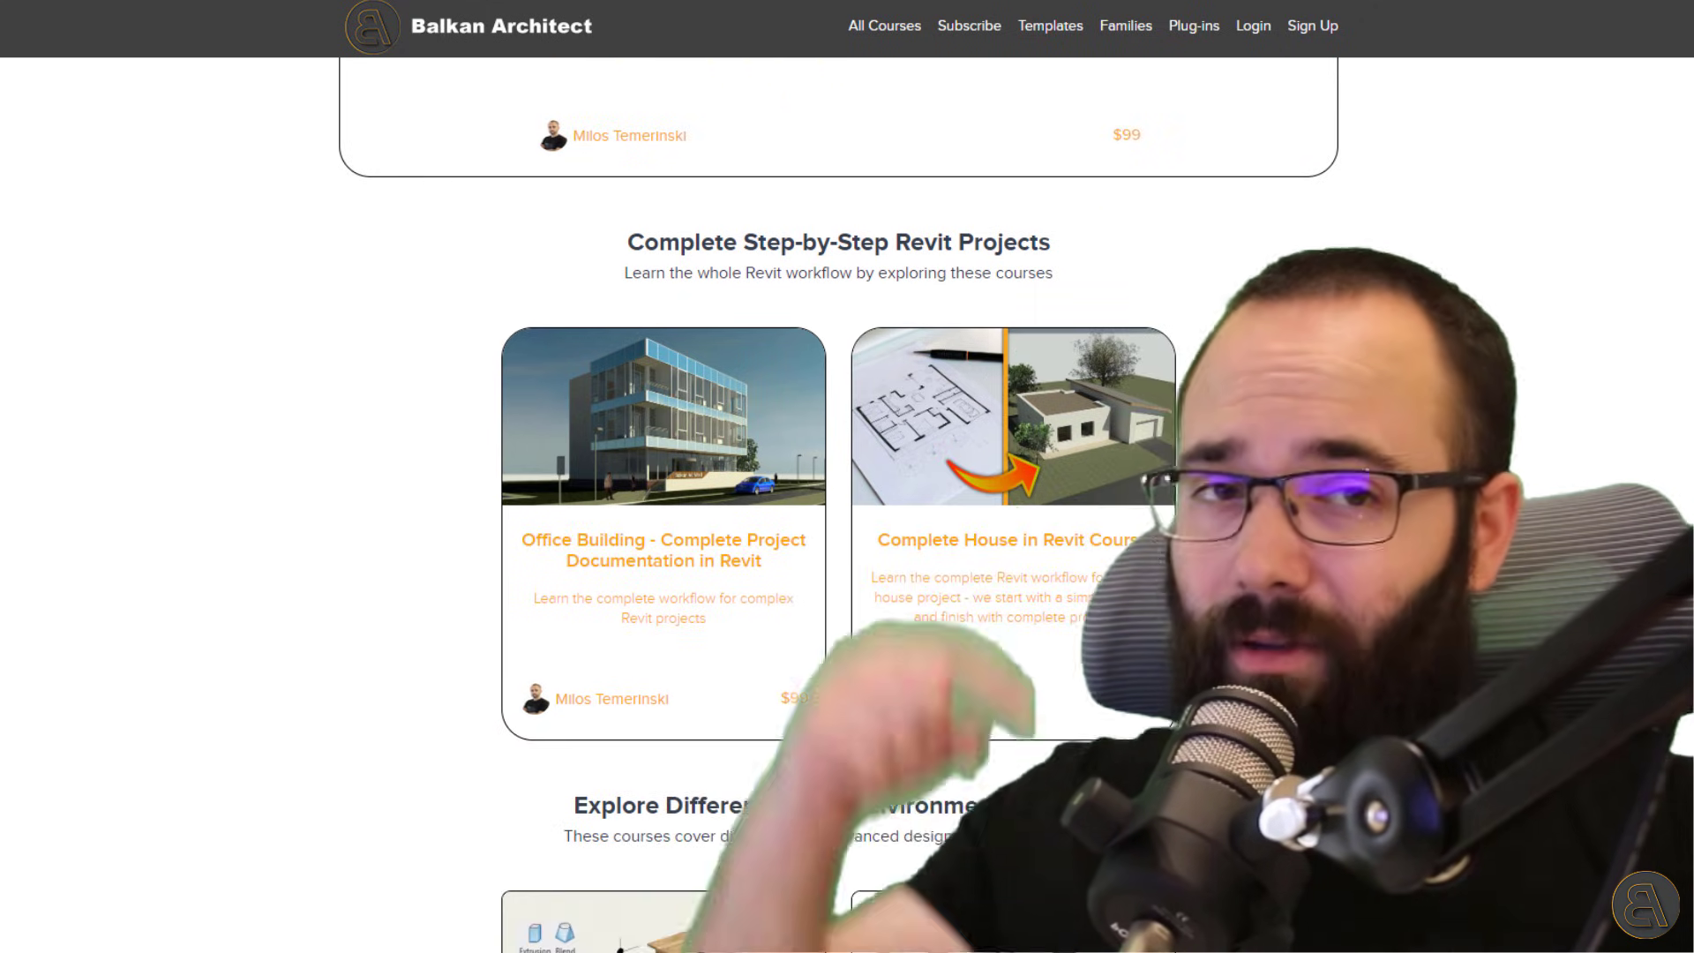
pyautogui.scroll(-7, 838, 494)
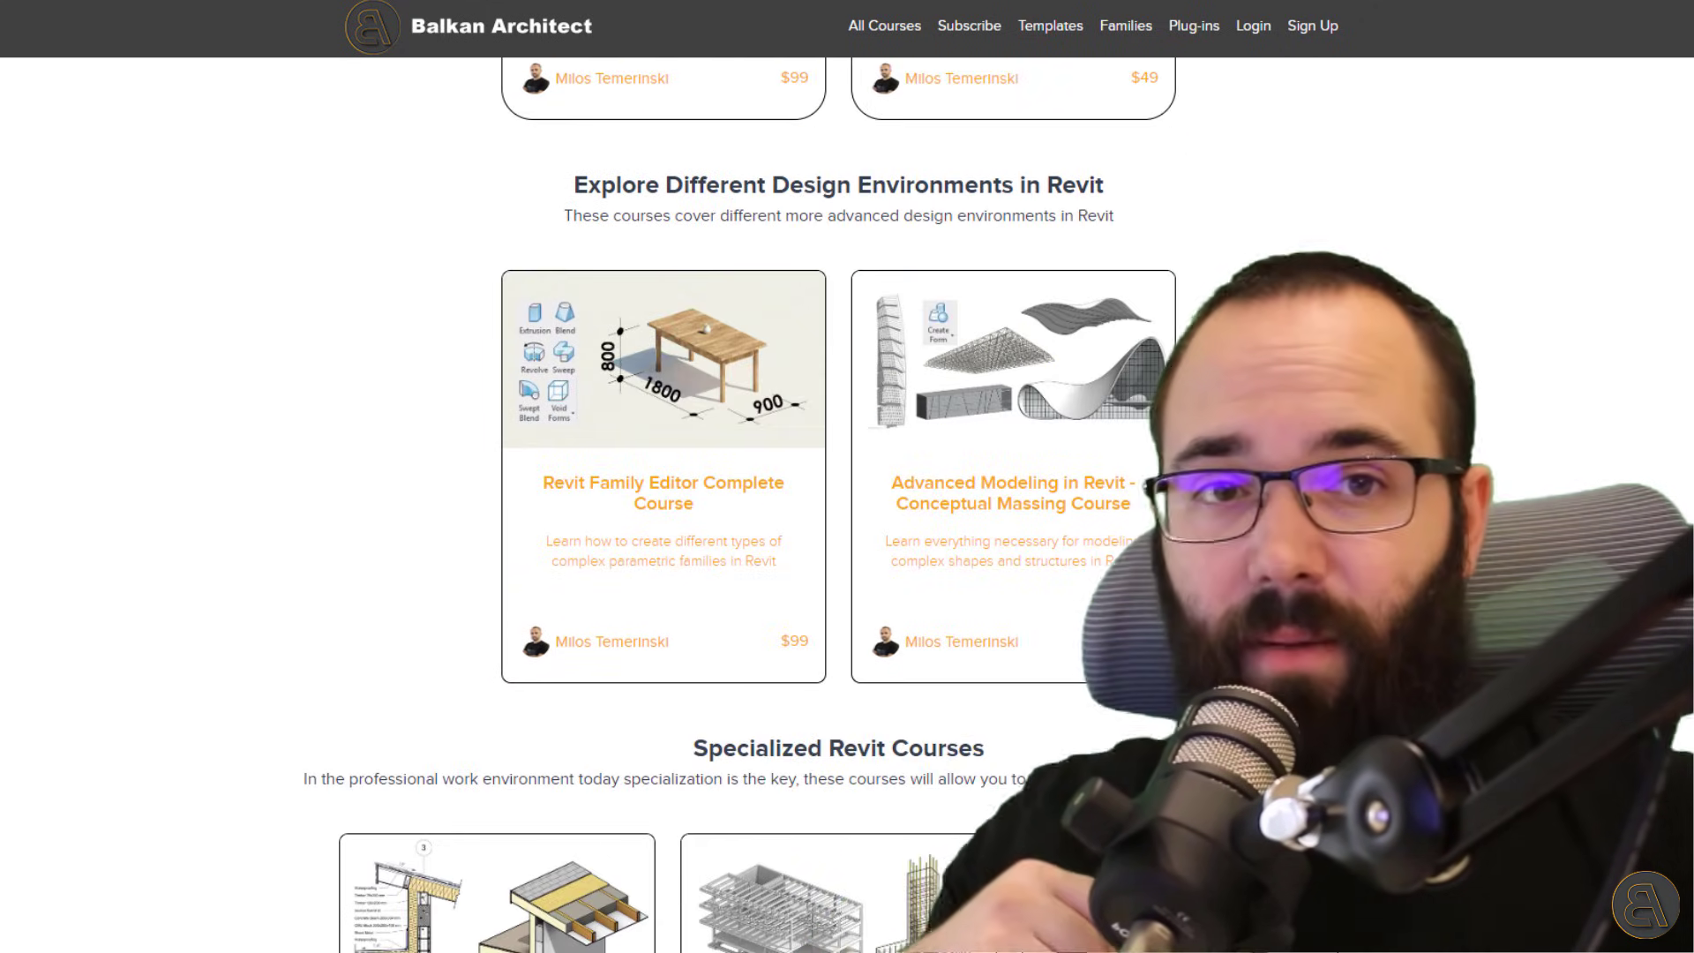
pyautogui.scroll(-7, 838, 495)
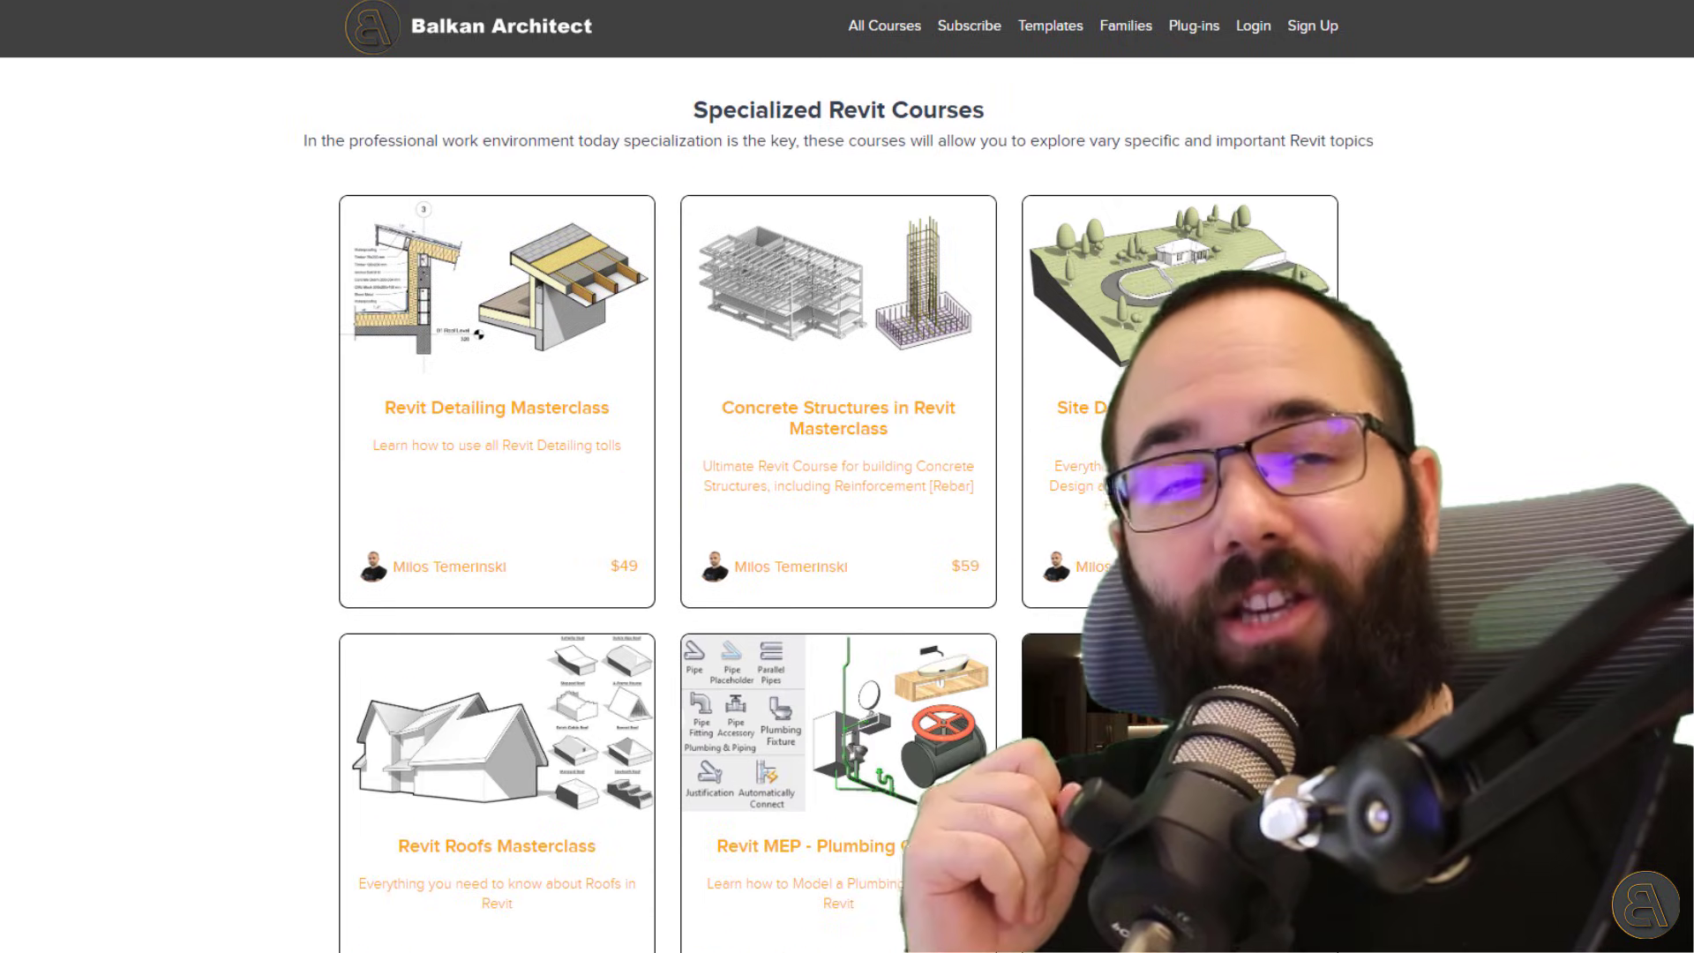
pyautogui.scroll(-5, 839, 495)
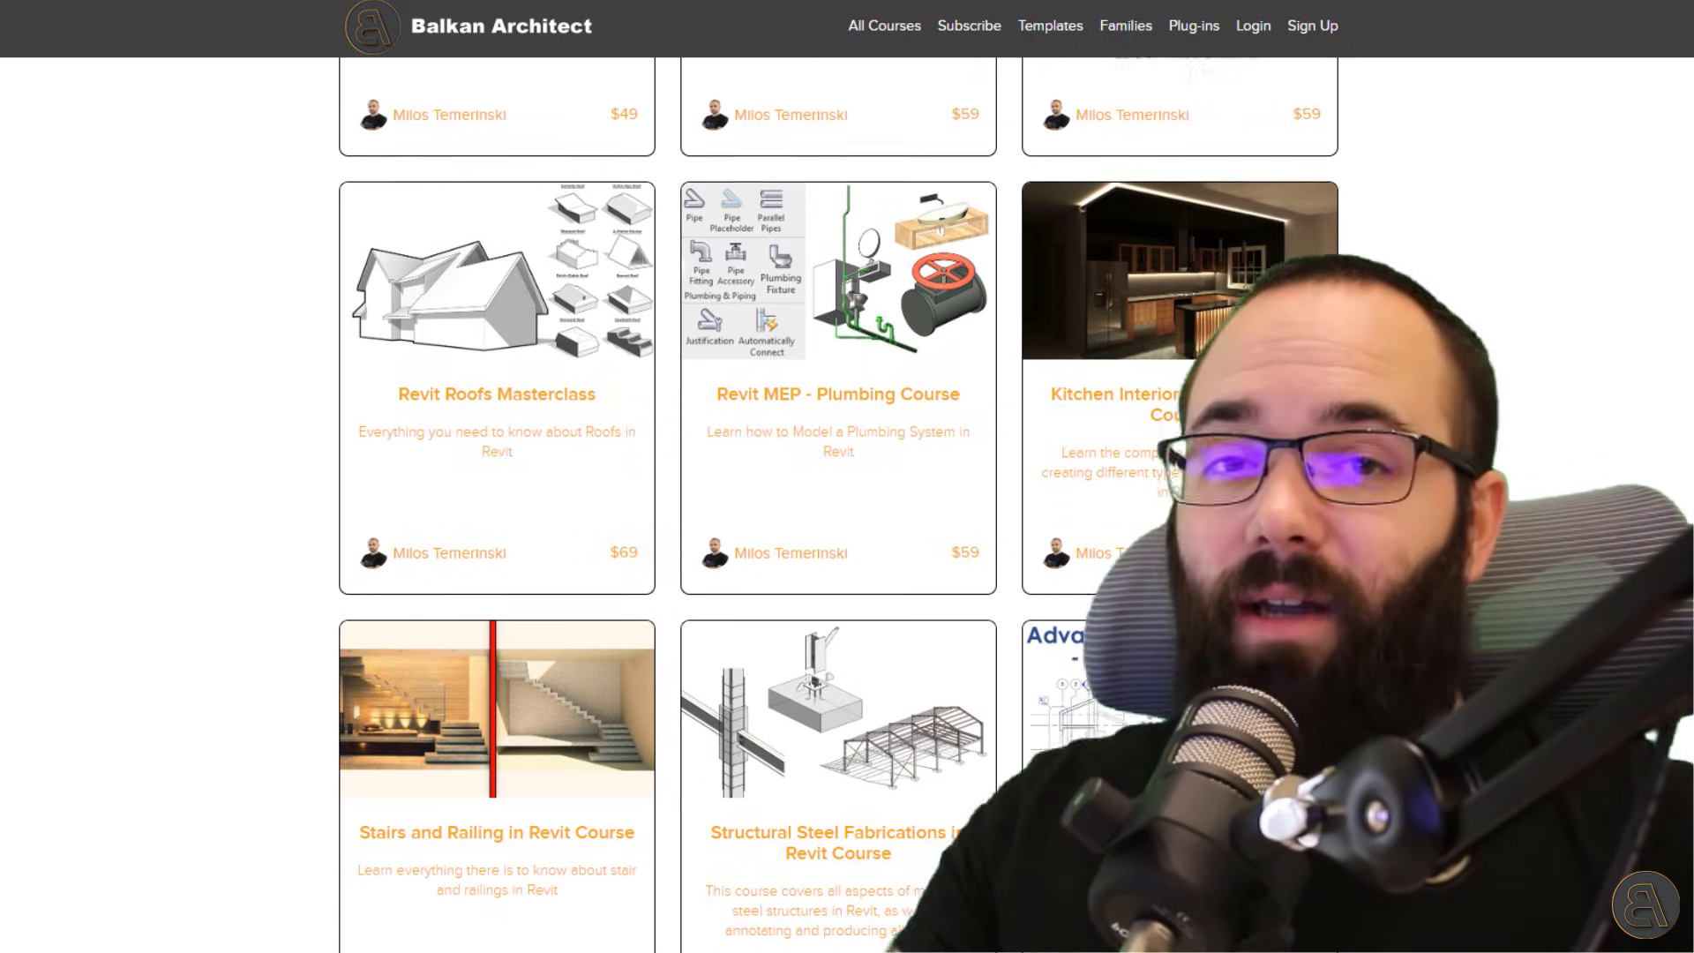
pyautogui.scroll(-5, 838, 494)
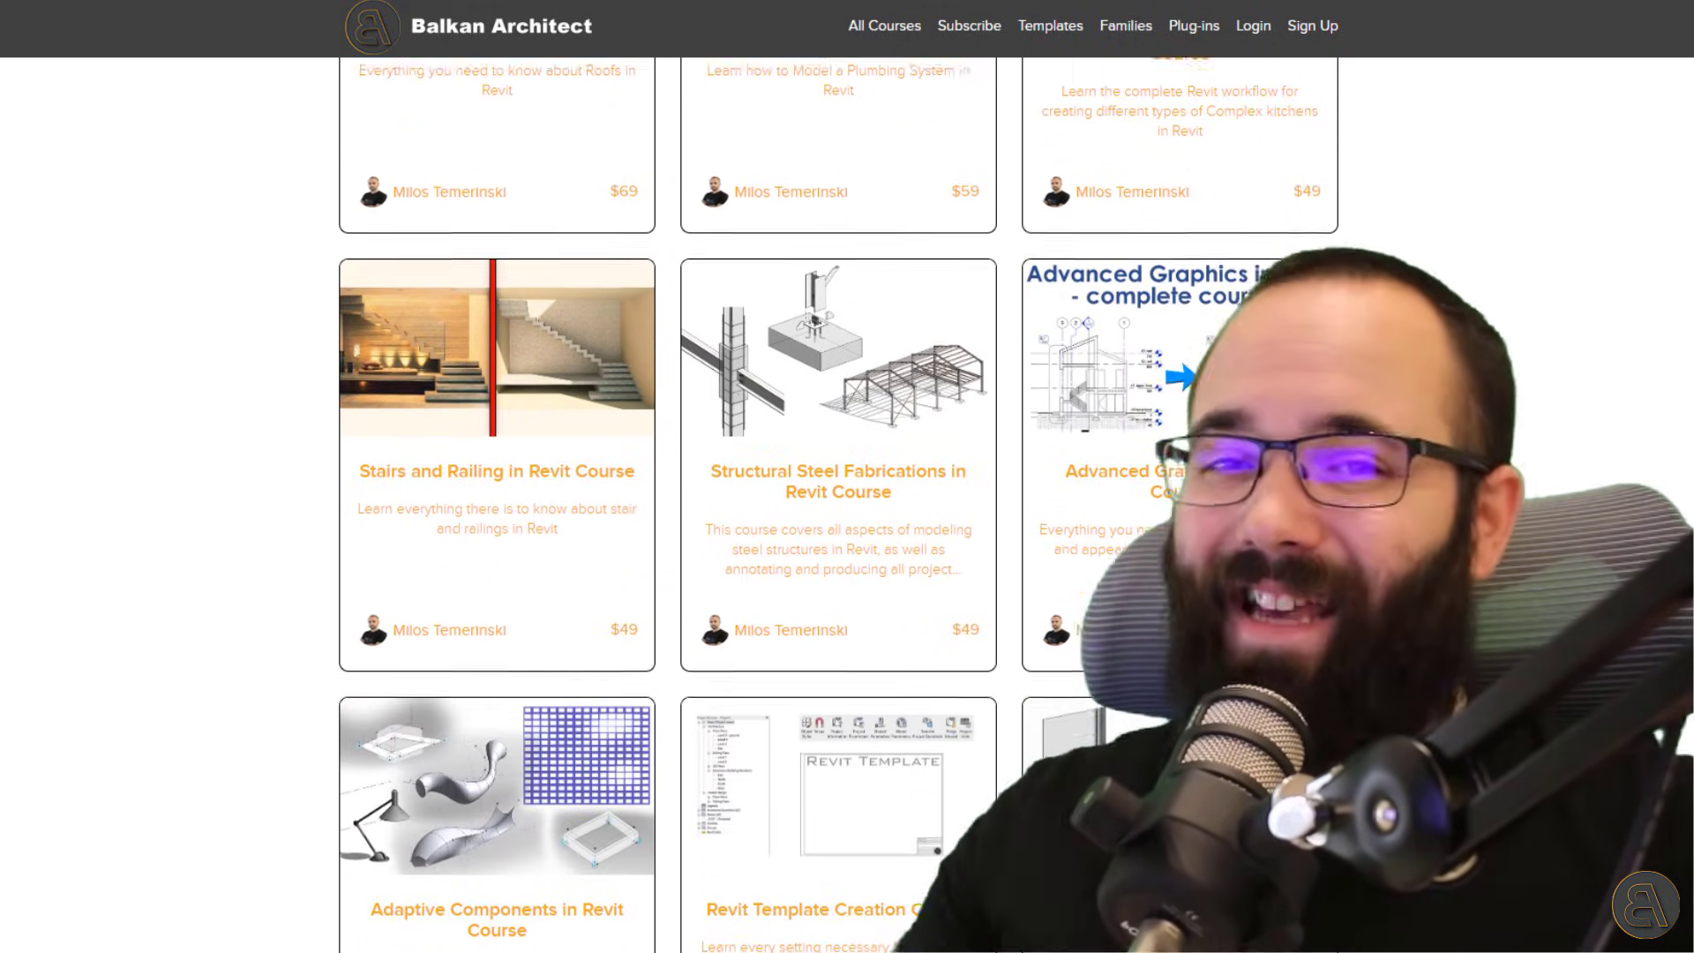
pyautogui.scroll(-5, 1662, 470)
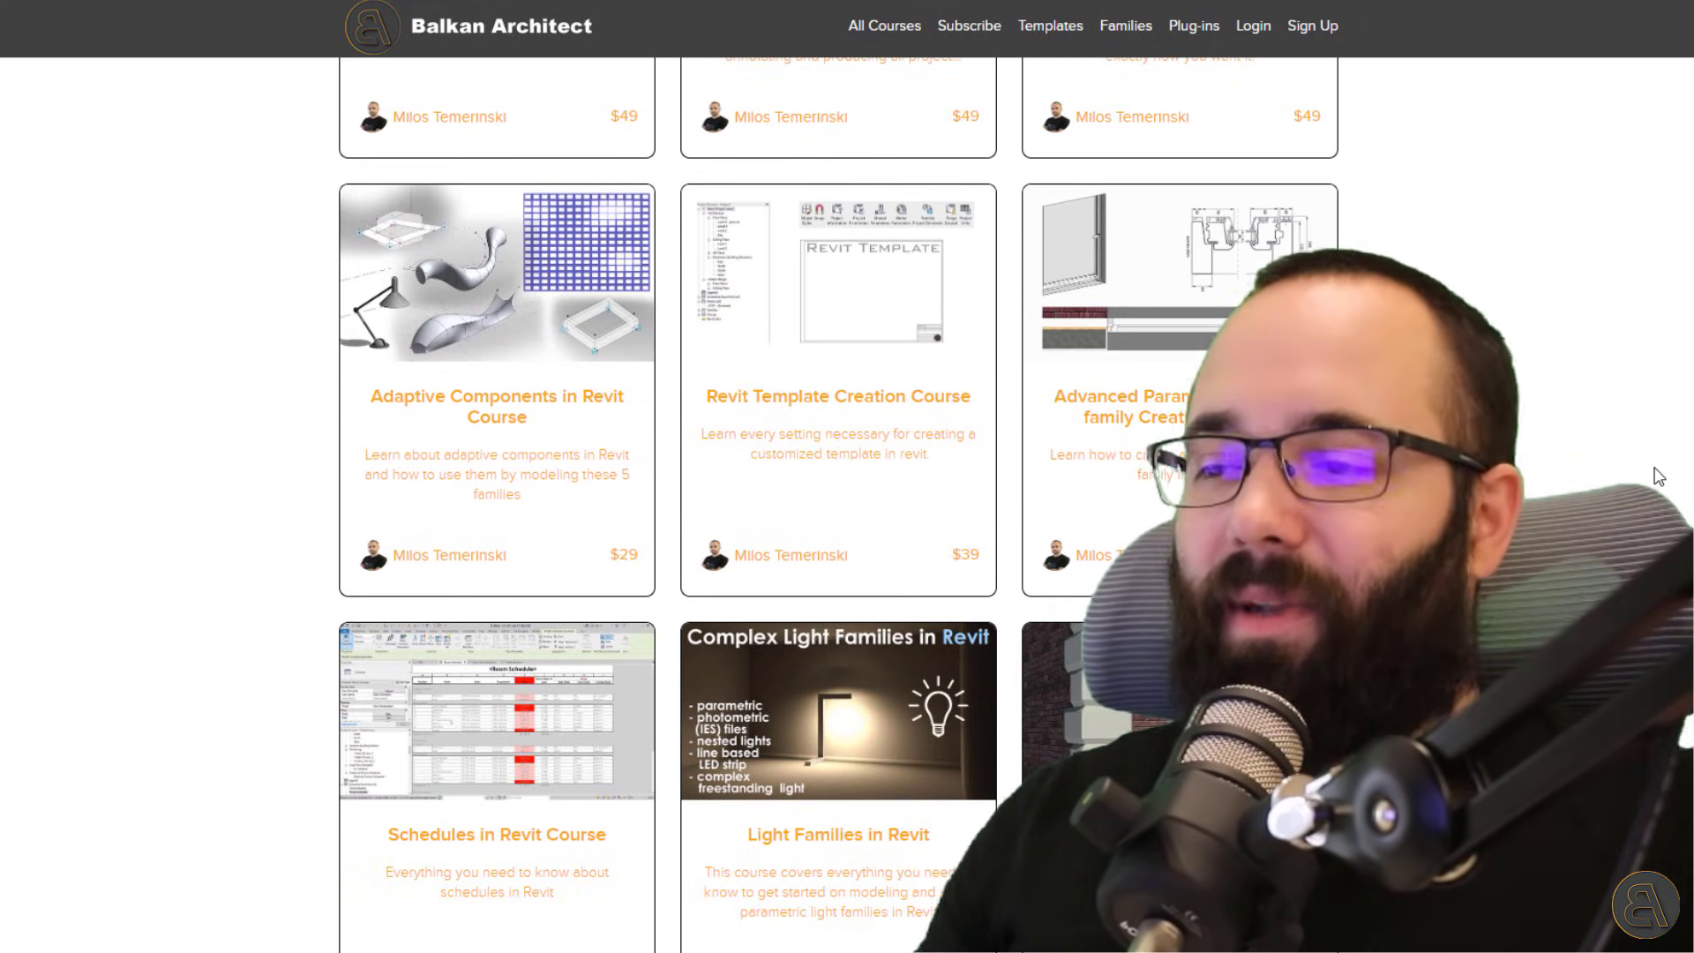
pyautogui.scroll(-5, 1659, 476)
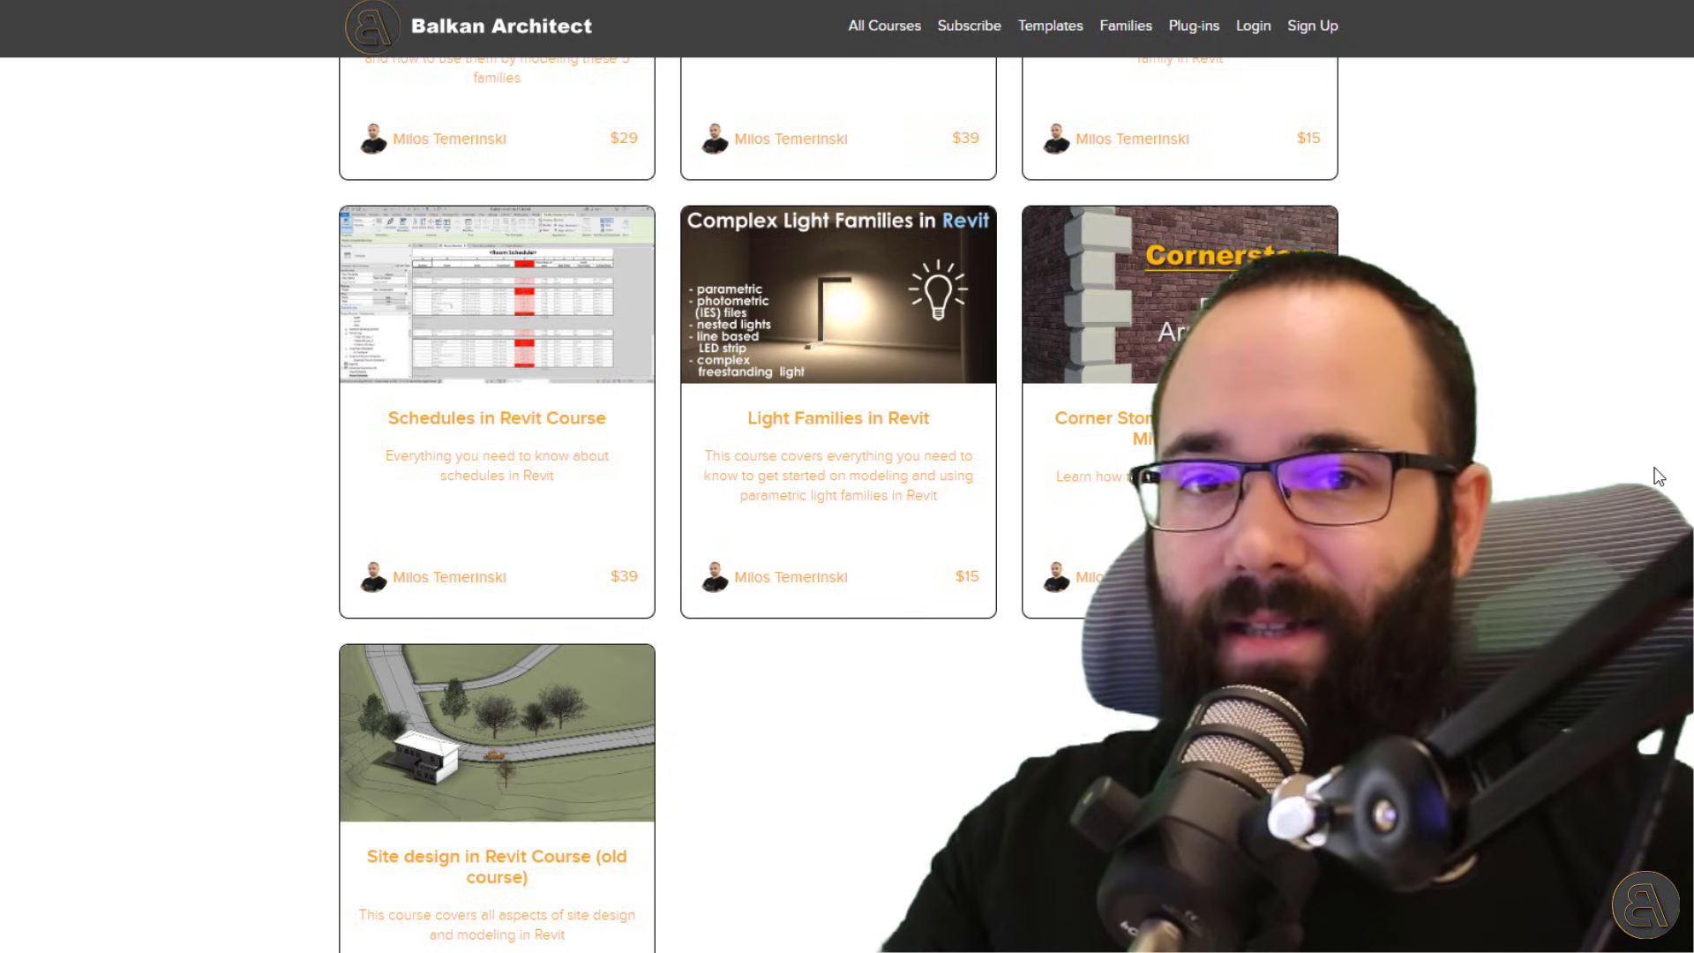
# Open the Schedules in Revit Course page and review its introduction and preview content
pyautogui.click(574, 438)
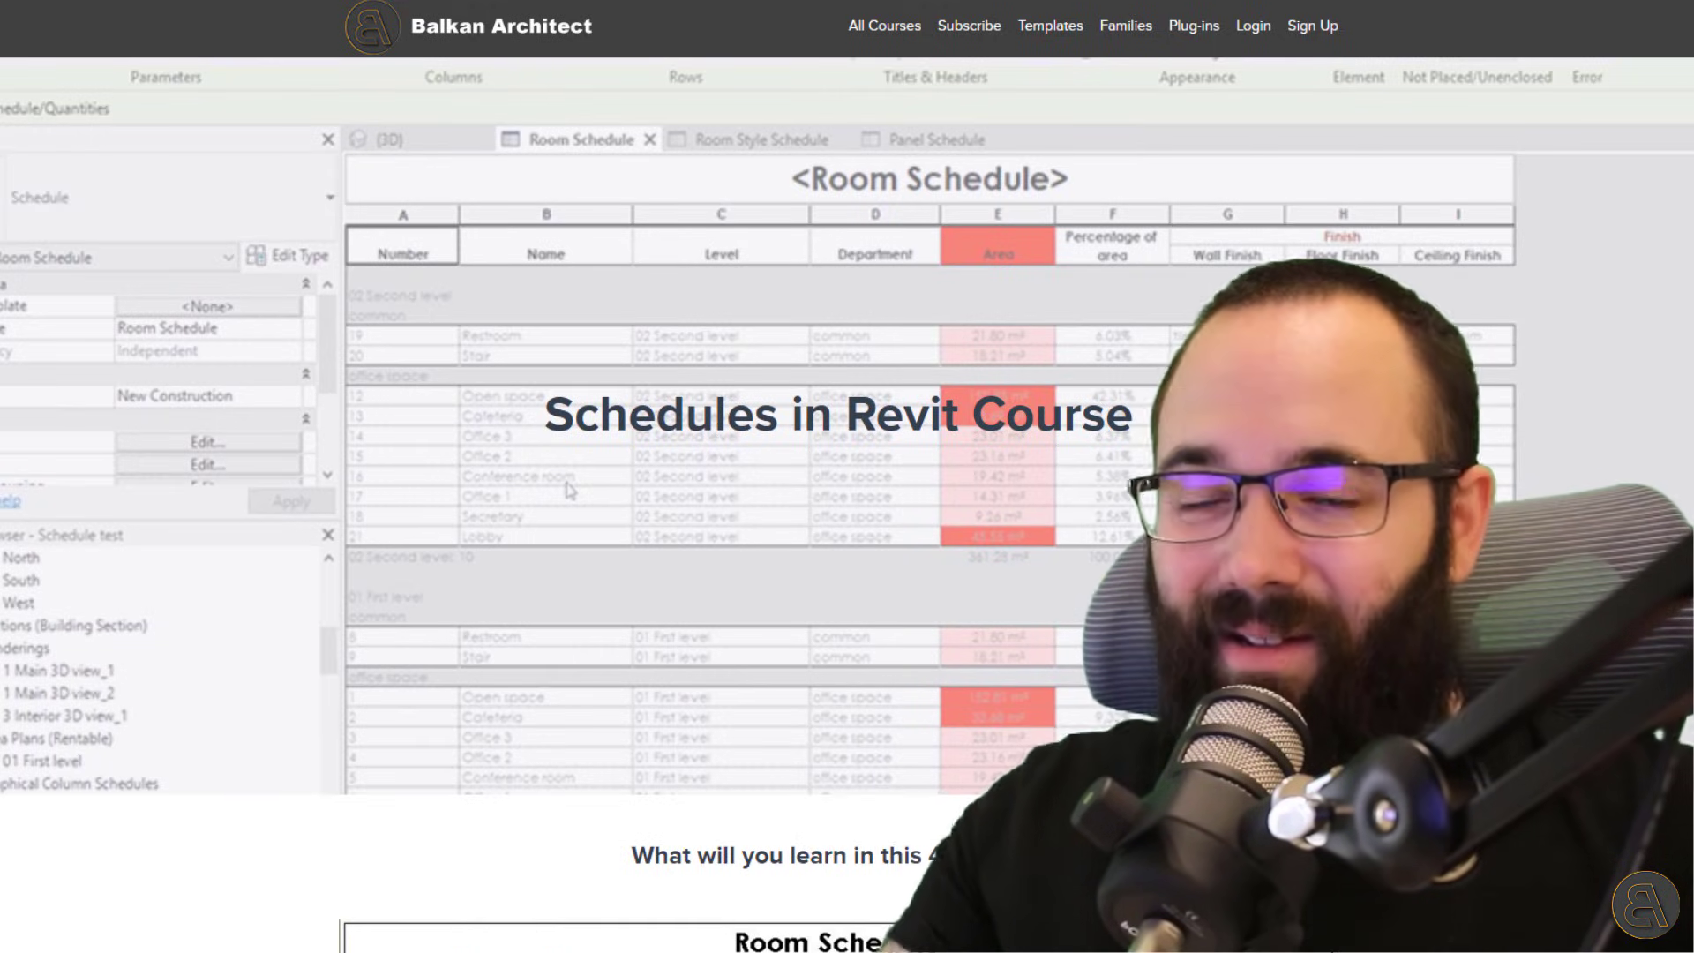
pyautogui.scroll(-3, 847, 503)
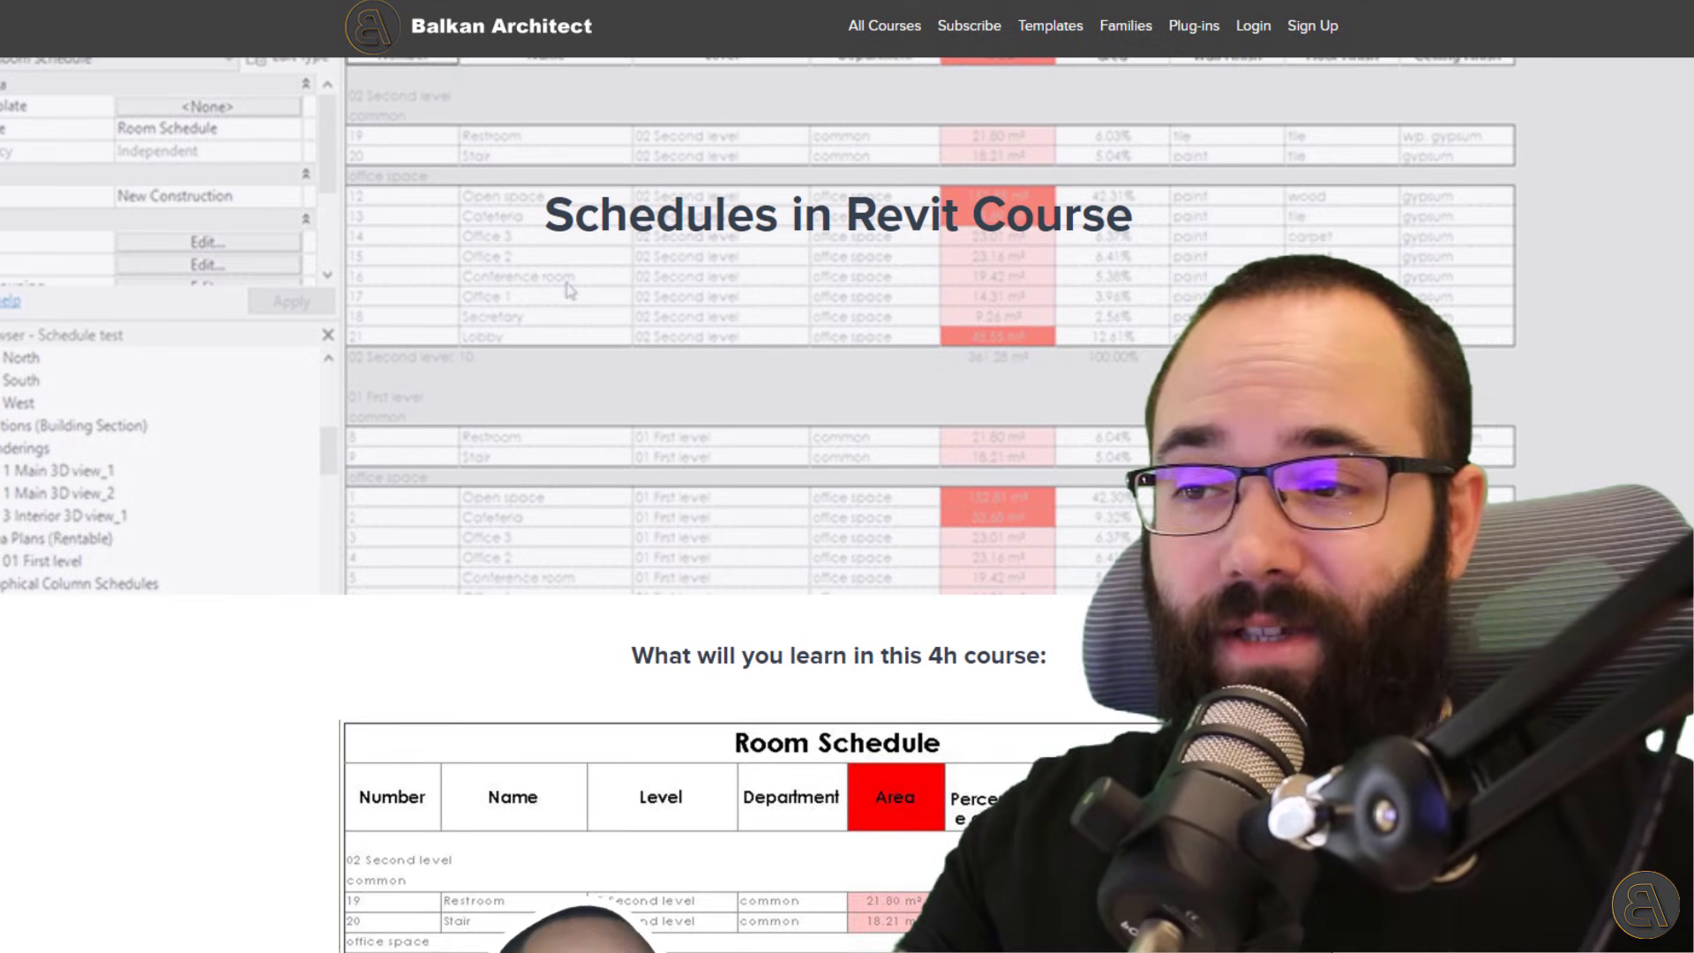
pyautogui.scroll(-5, 847, 503)
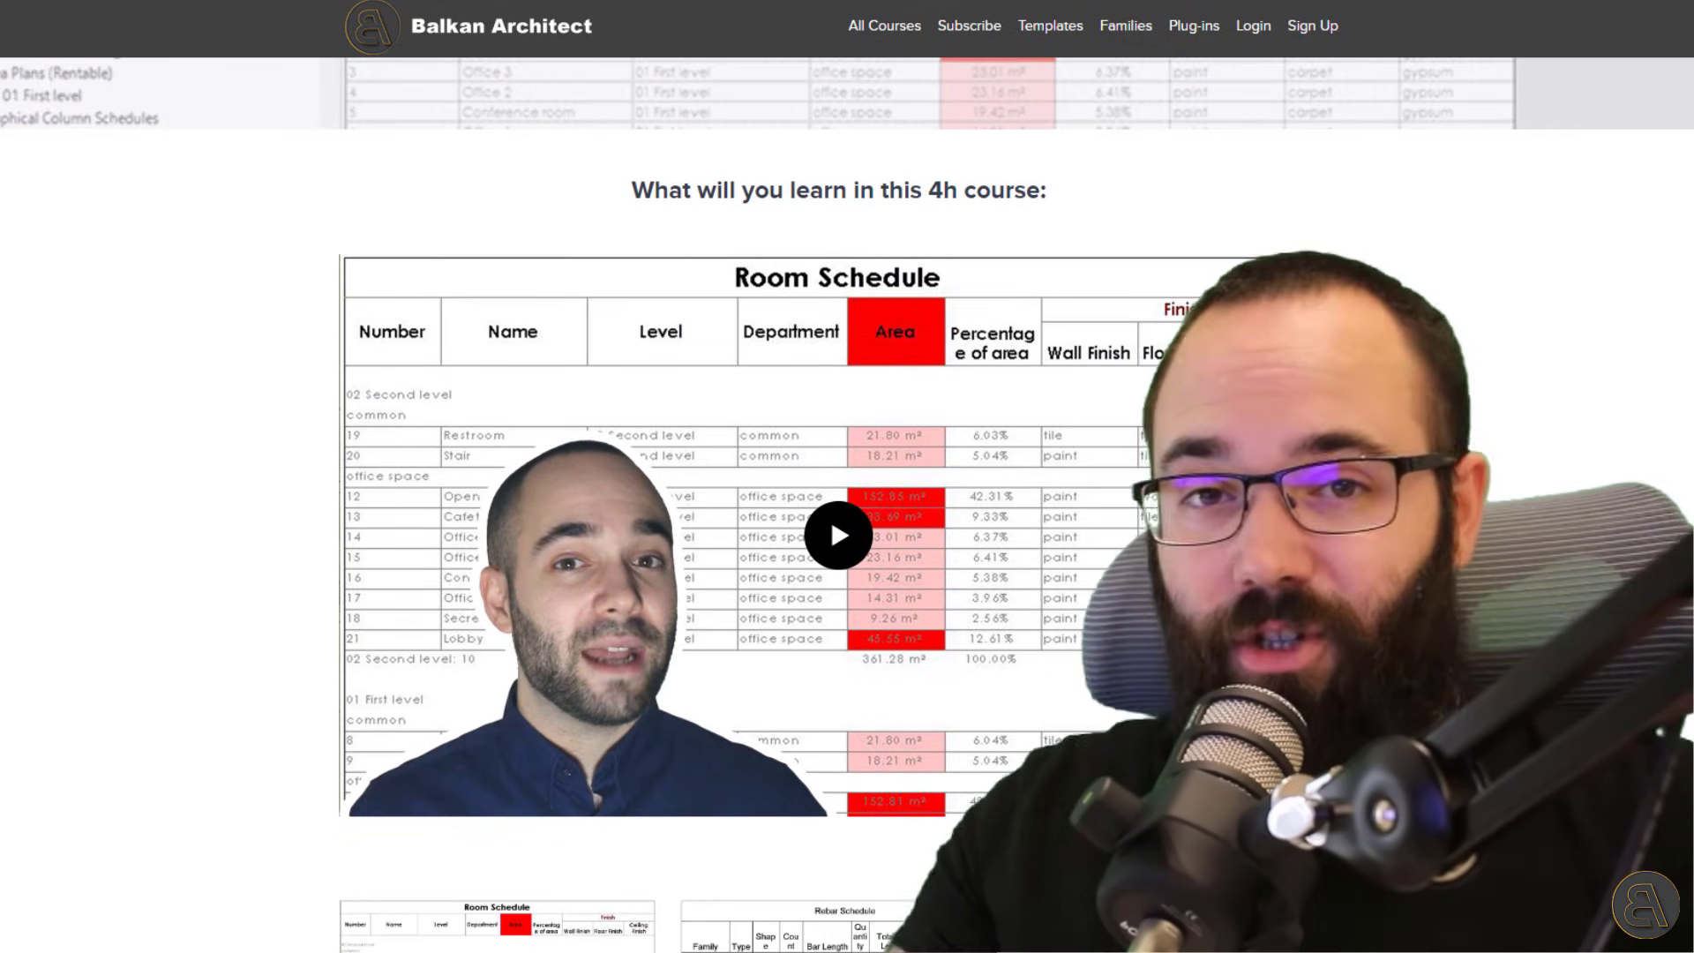
pyautogui.scroll(-6, 847, 503)
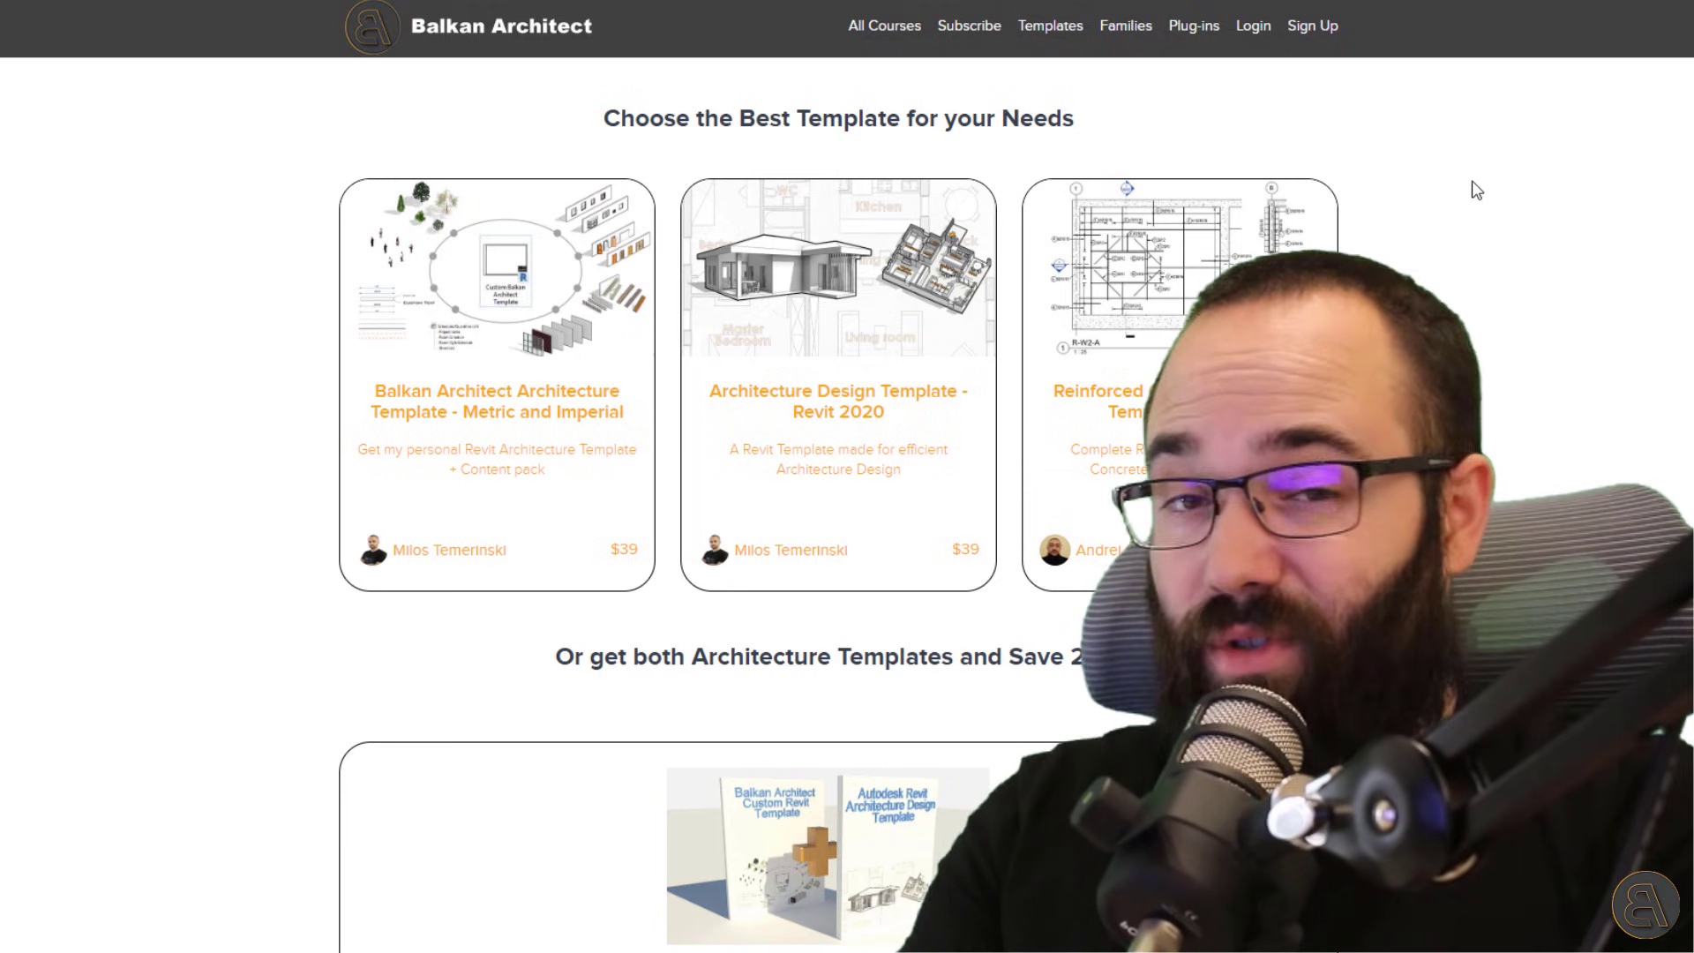
# Open the Families page and look through the available Revit family packs
pyautogui.click(1133, 35)
pyautogui.scroll(-6, 1685, 346)
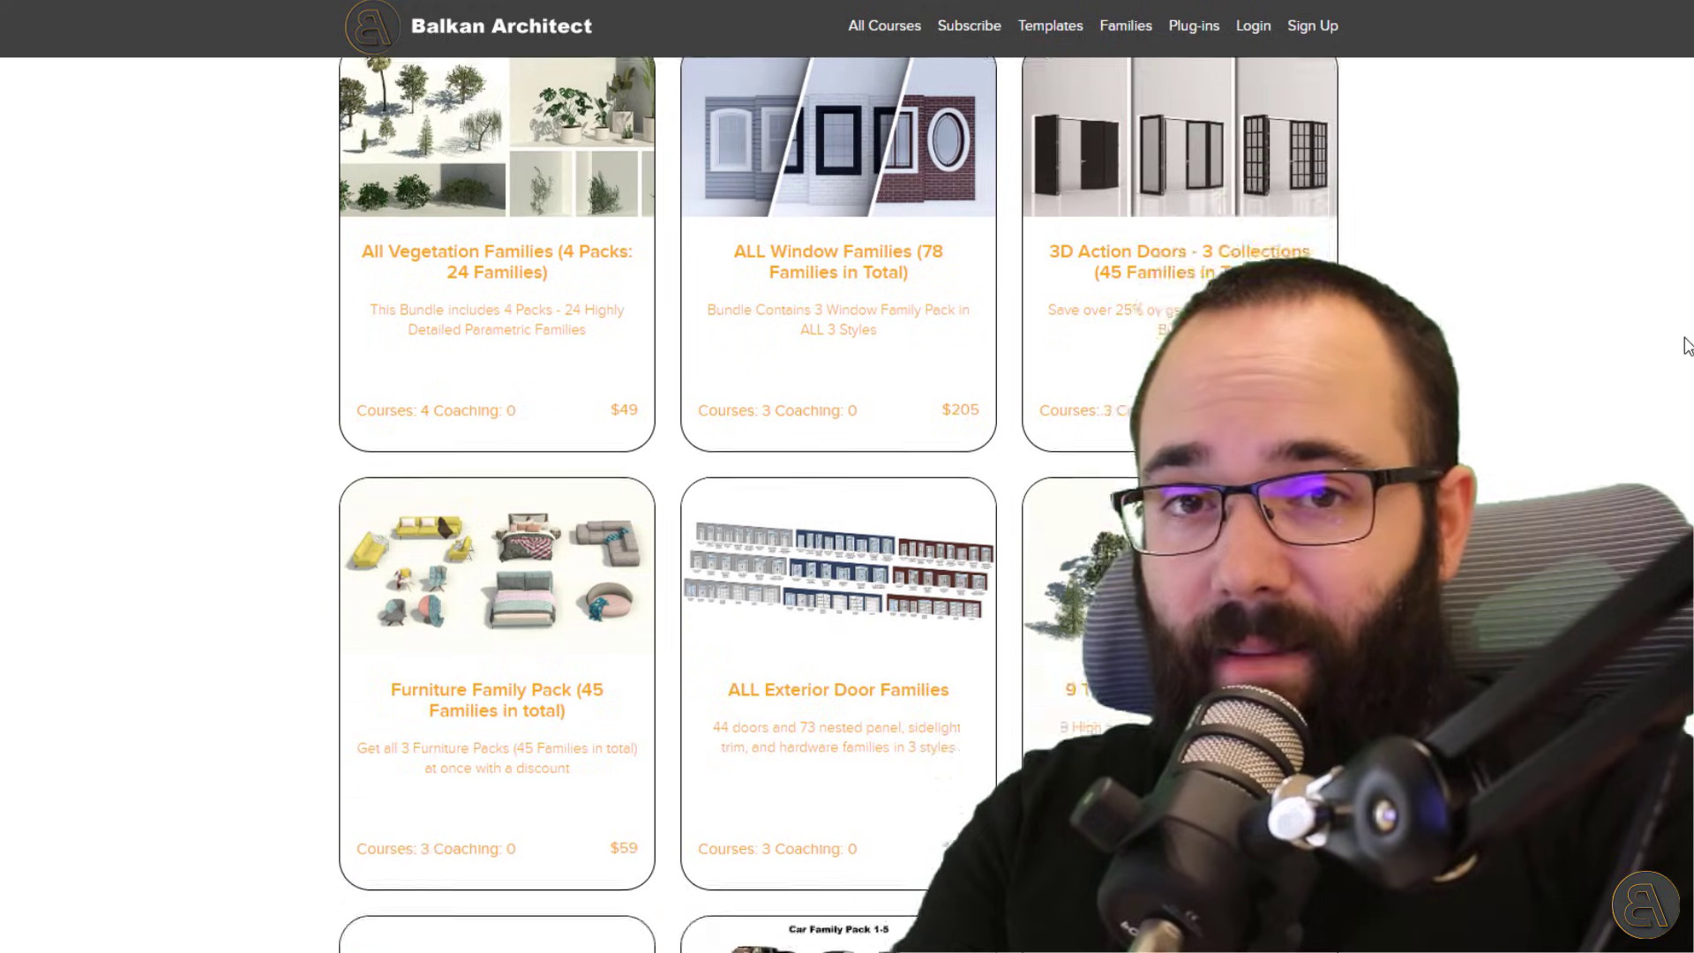
pyautogui.scroll(-4, 1687, 346)
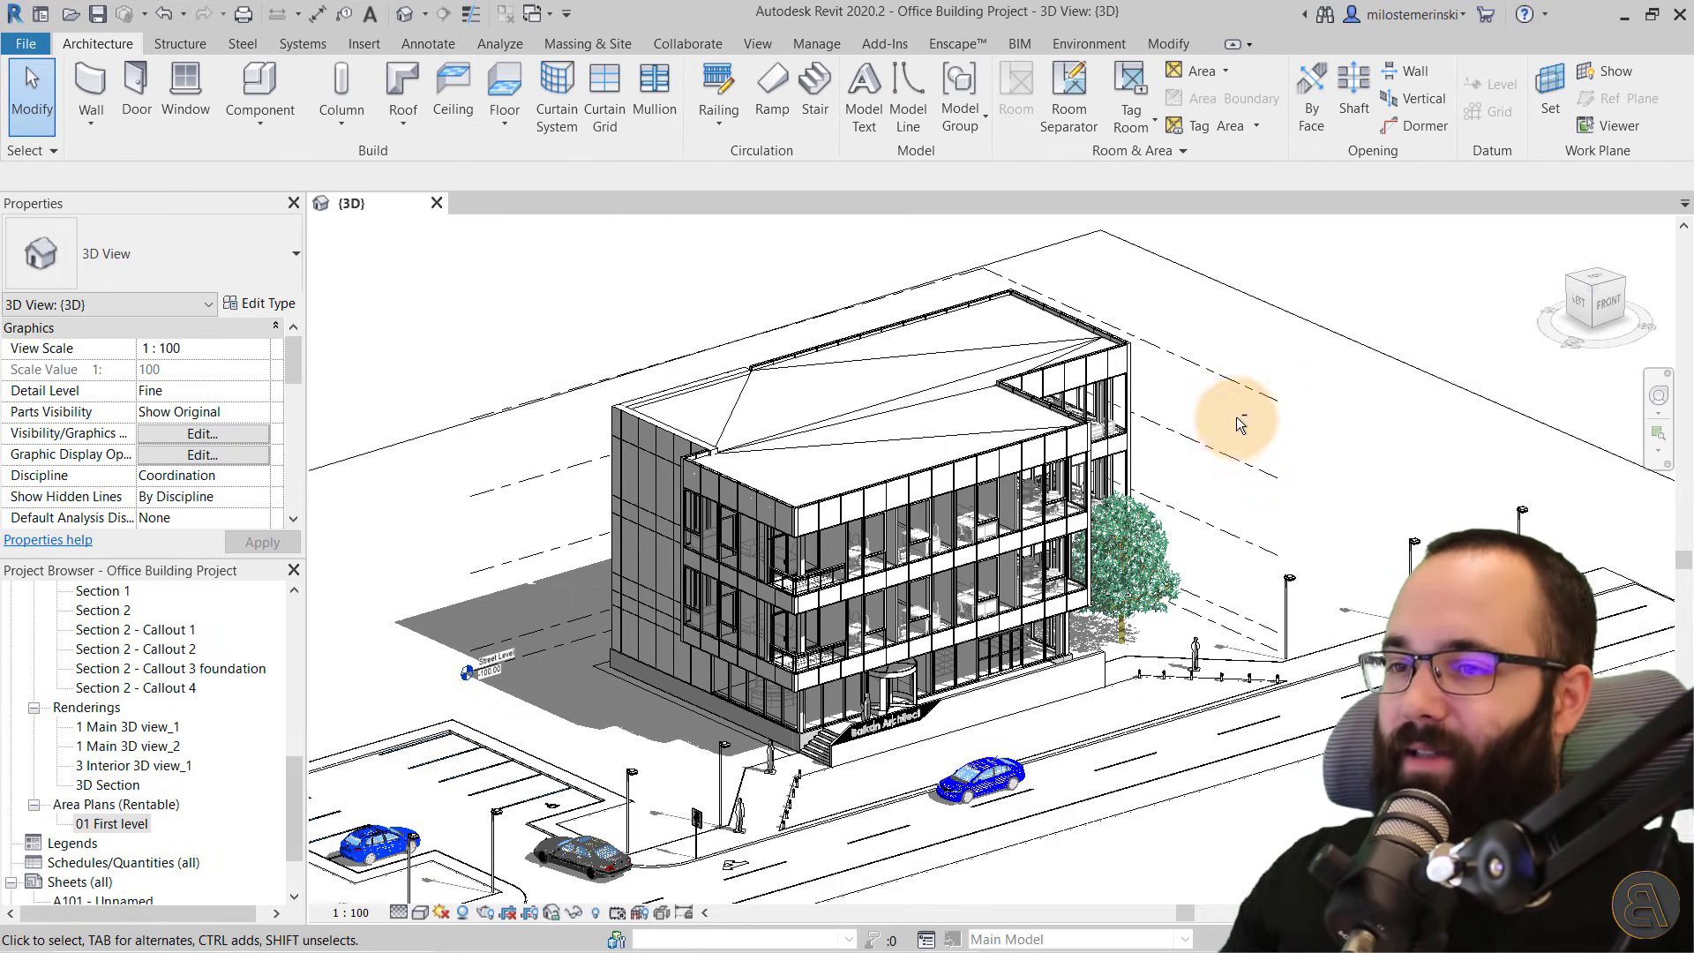
# Open the Section 1 and Section 2 views of the office building for inspection, and close both views again
pyautogui.moveTo(1265, 500)
pyautogui.keyDown('shift'); pyautogui.mouseDown(button='middle')
pyautogui.moveTo(1248, 473)
pyautogui.moveTo(1278, 485)
pyautogui.mouseUp(button='middle'); pyautogui.keyUp('shift')
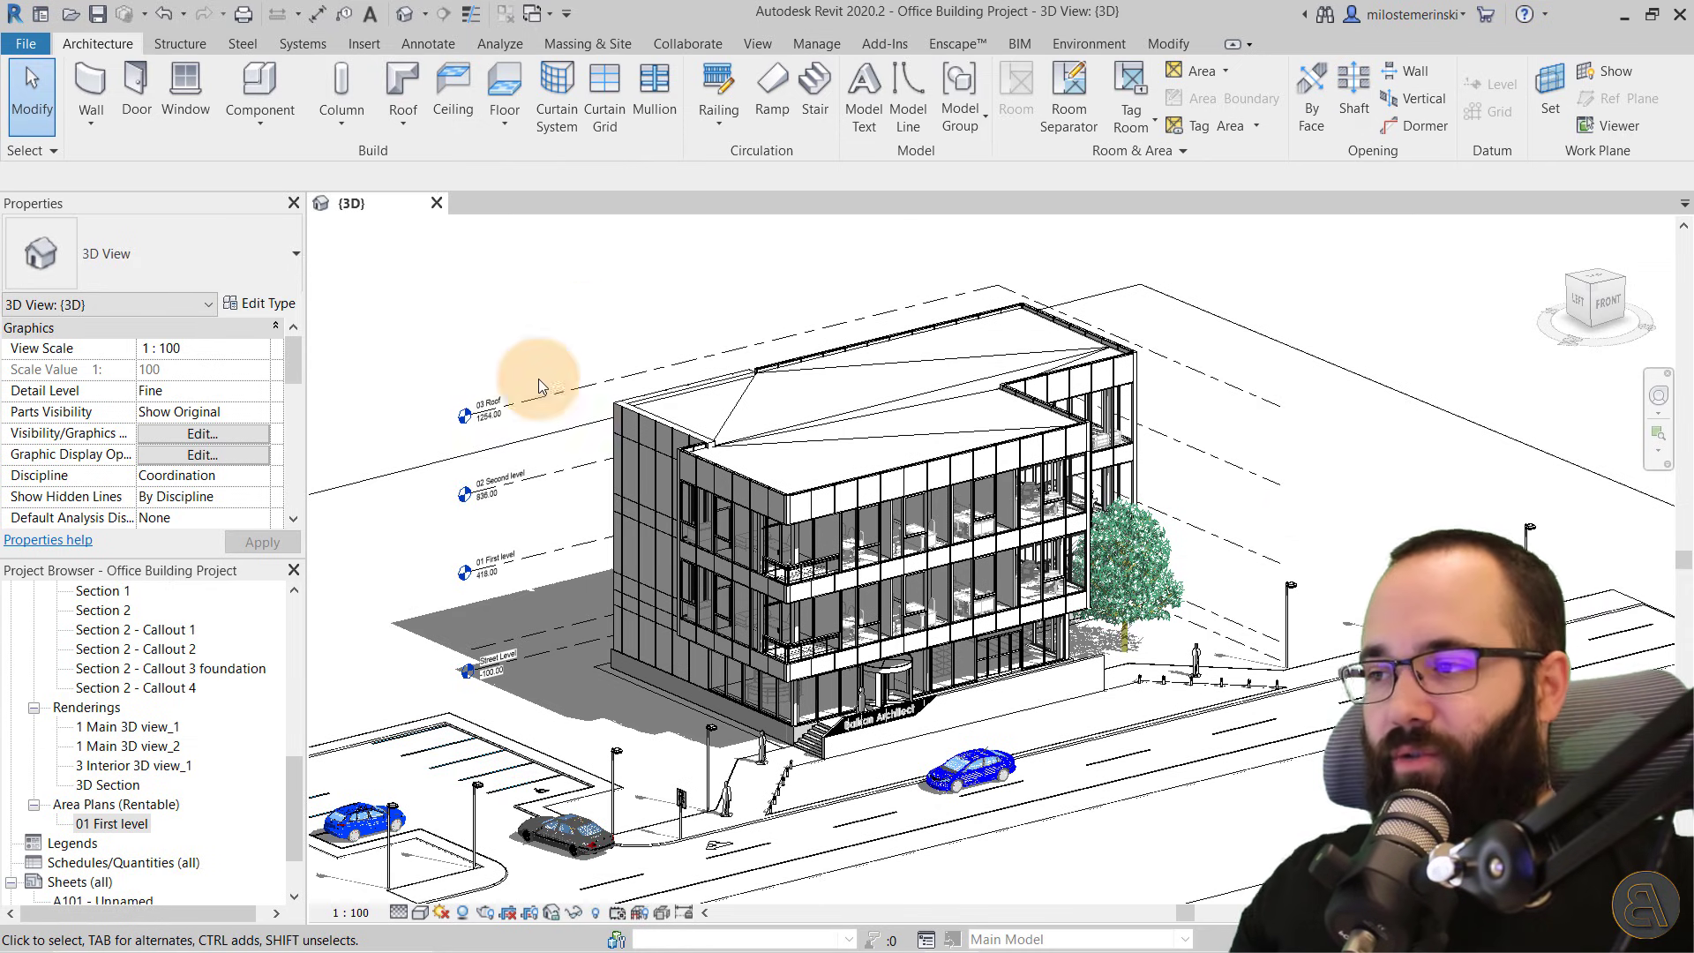
pyautogui.scroll(2, 51, 780)
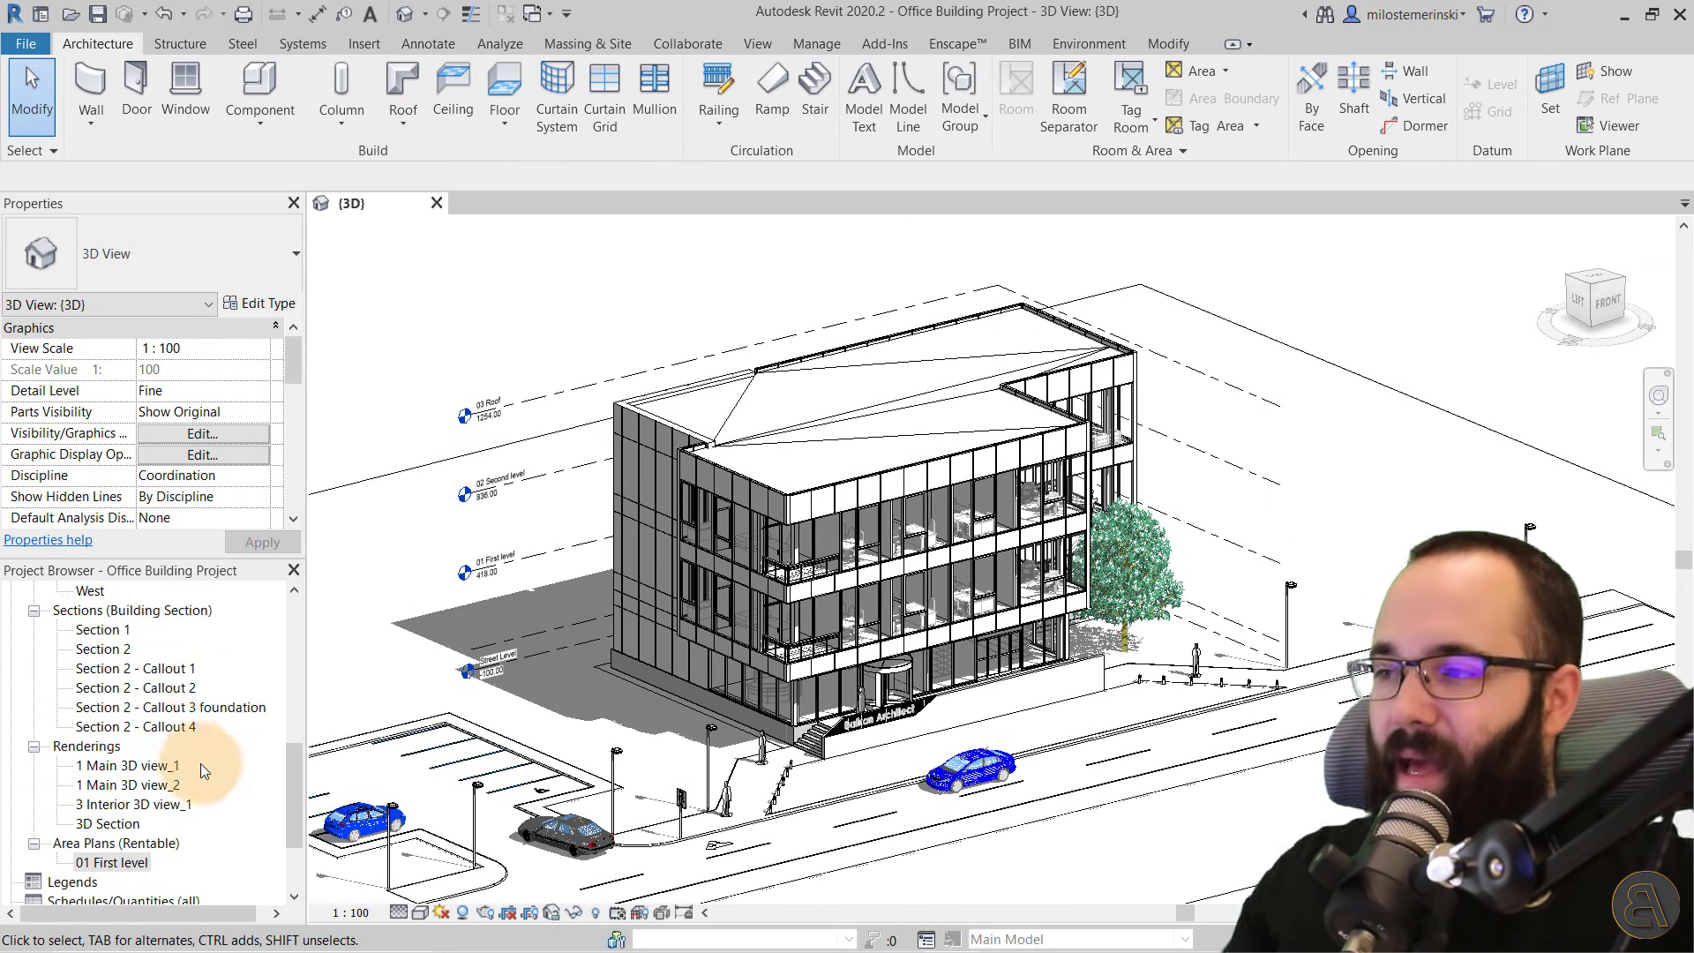
pyautogui.scroll(3, 141, 675)
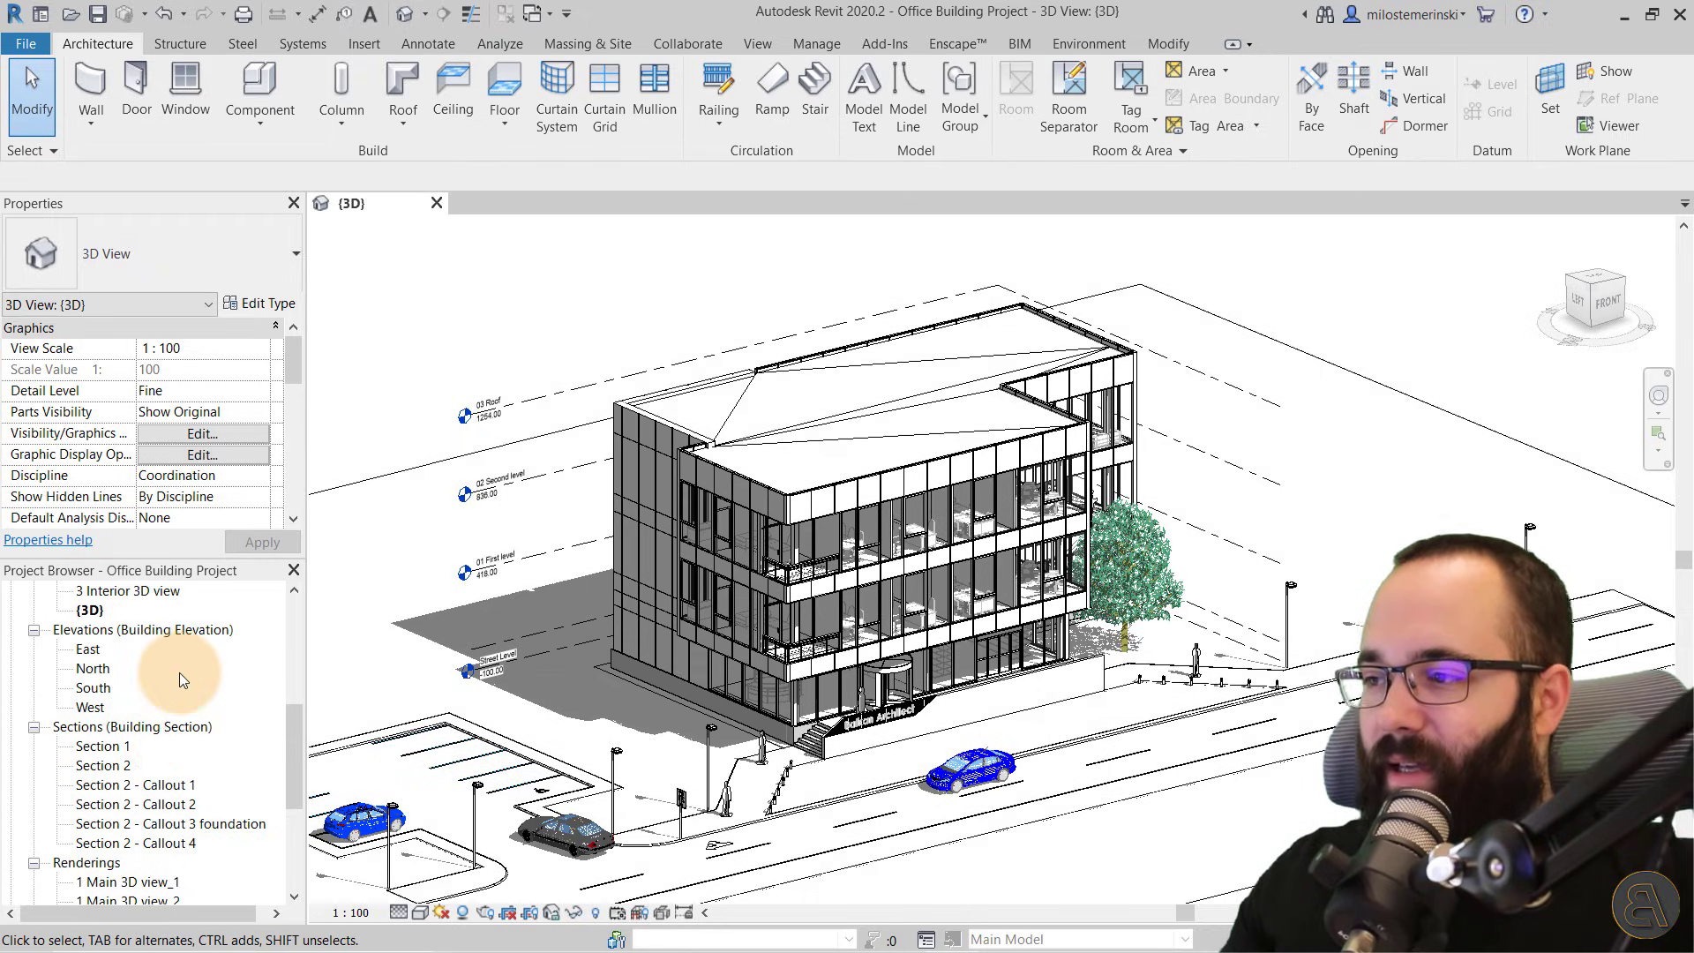
pyautogui.click(113, 747)
pyautogui.doubleClick(103, 747)
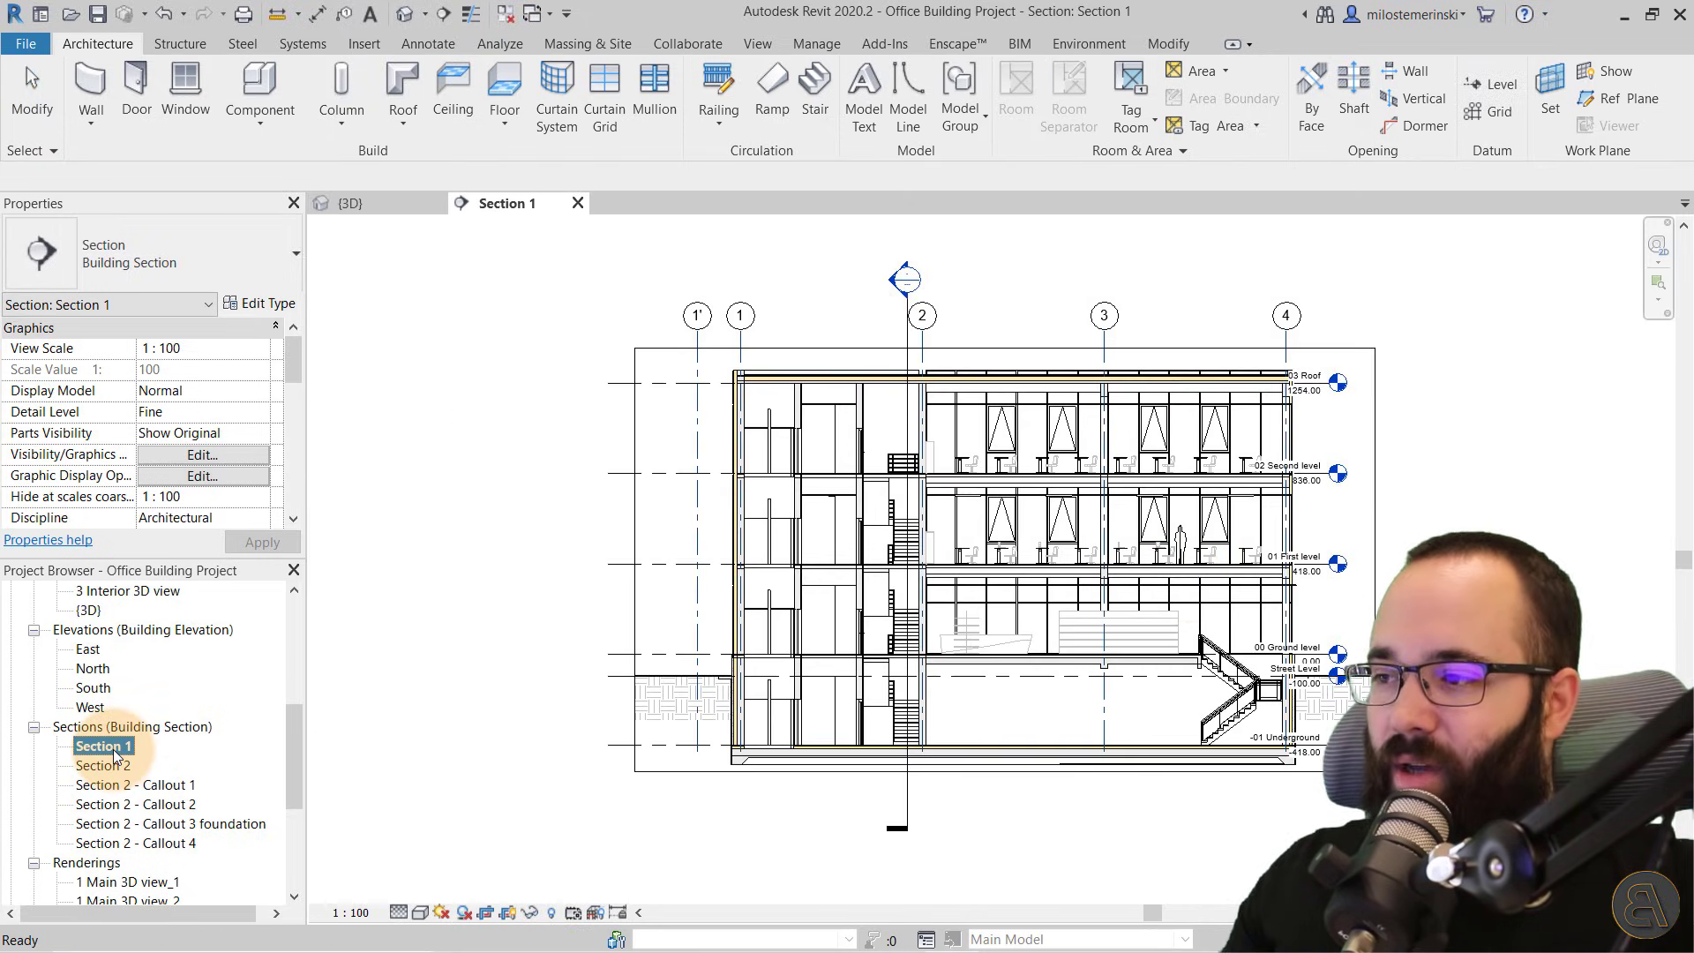
pyautogui.doubleClick(103, 765)
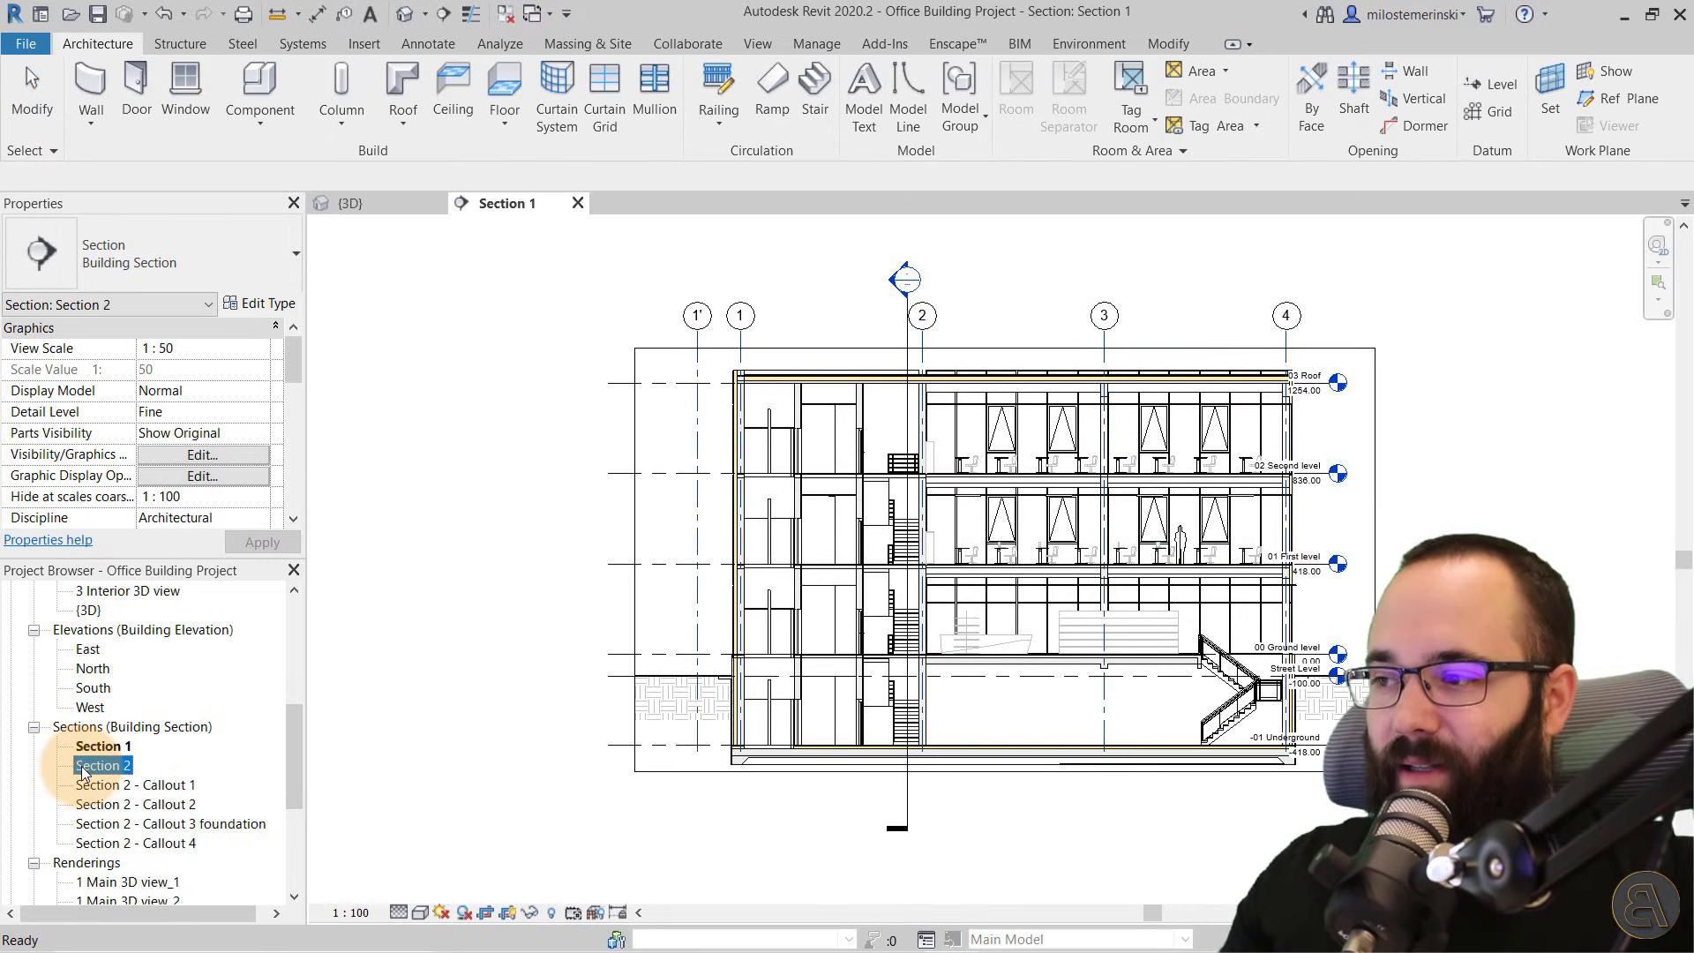
pyautogui.moveTo(1070, 473)
pyautogui.mouseDown(button='middle')
pyautogui.moveTo(927, 473)
pyautogui.moveTo(878, 499)
pyautogui.mouseUp(button='middle')
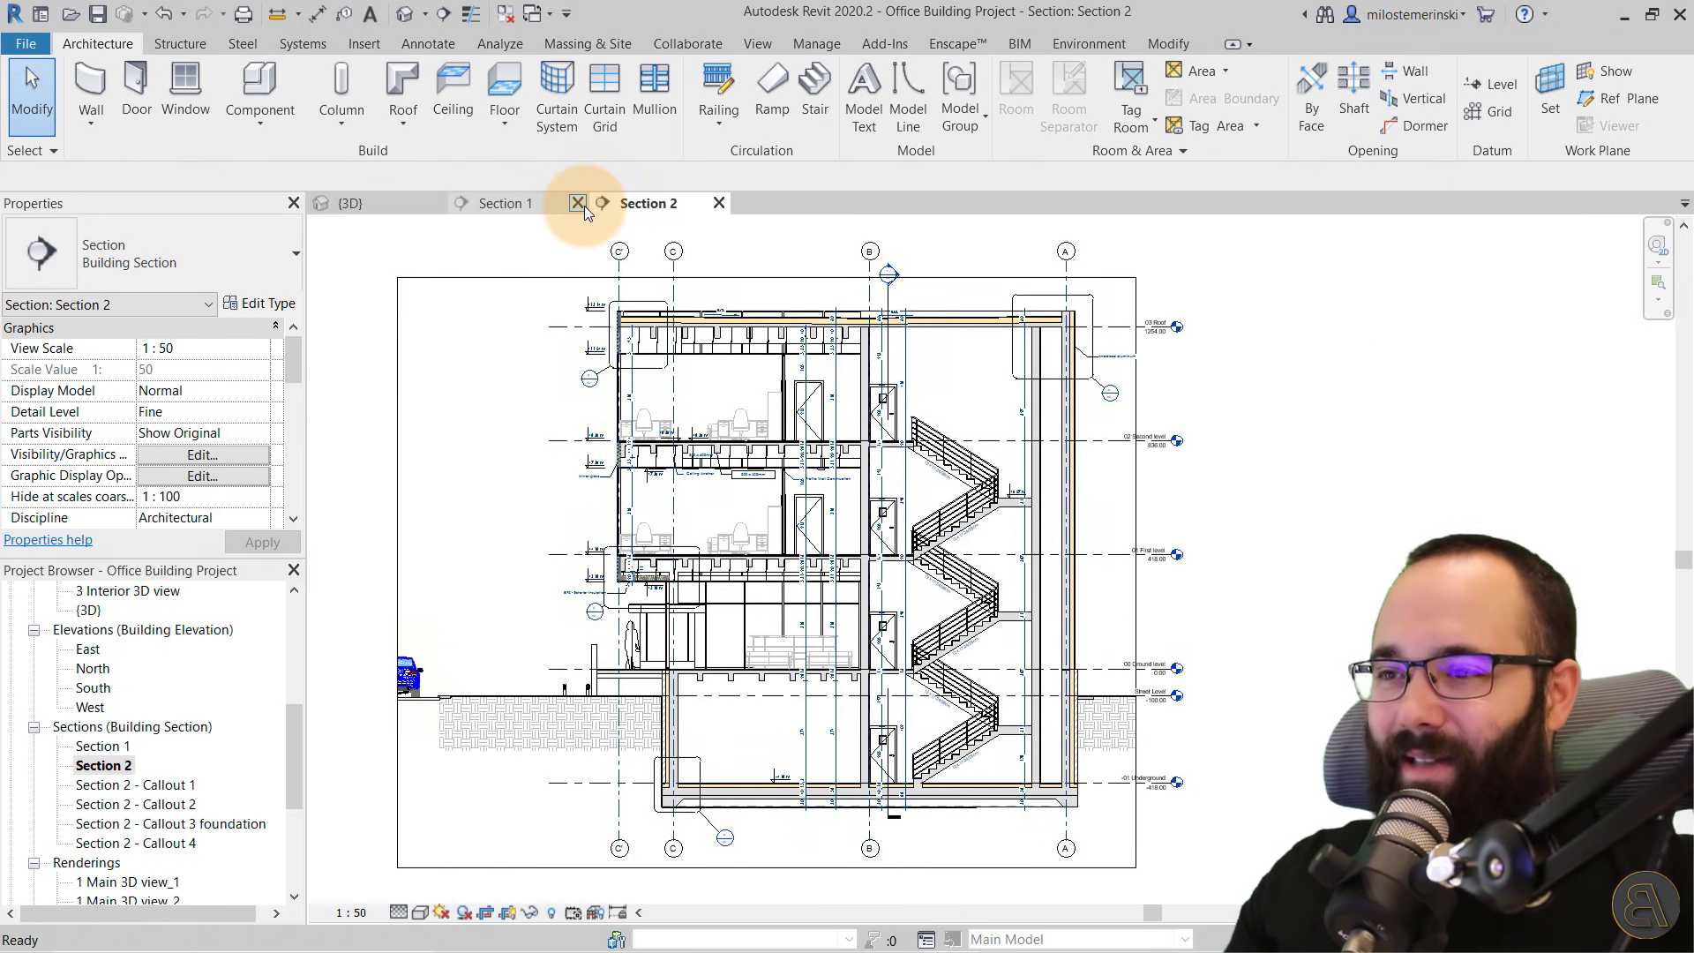
pyautogui.click(583, 204)
pyautogui.click(579, 204)
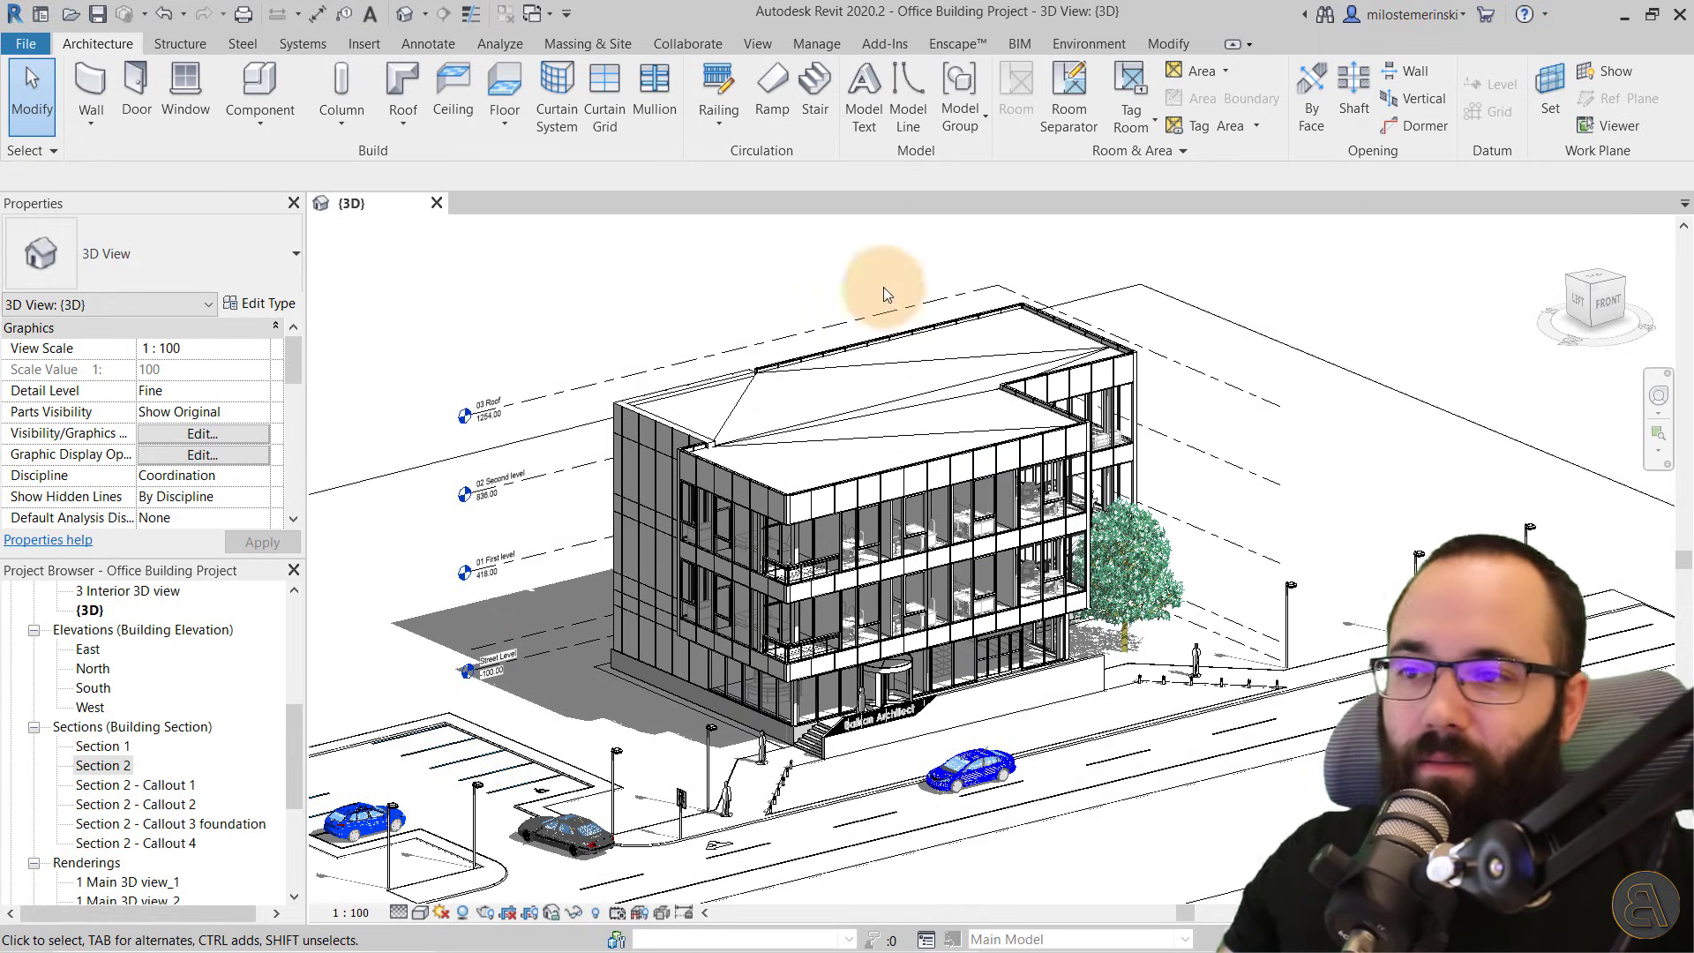
# Review the schedule types that can be created, including the creation options for Schedules/Quantities in the project's view tree
pyautogui.scroll(3, 653, 328)
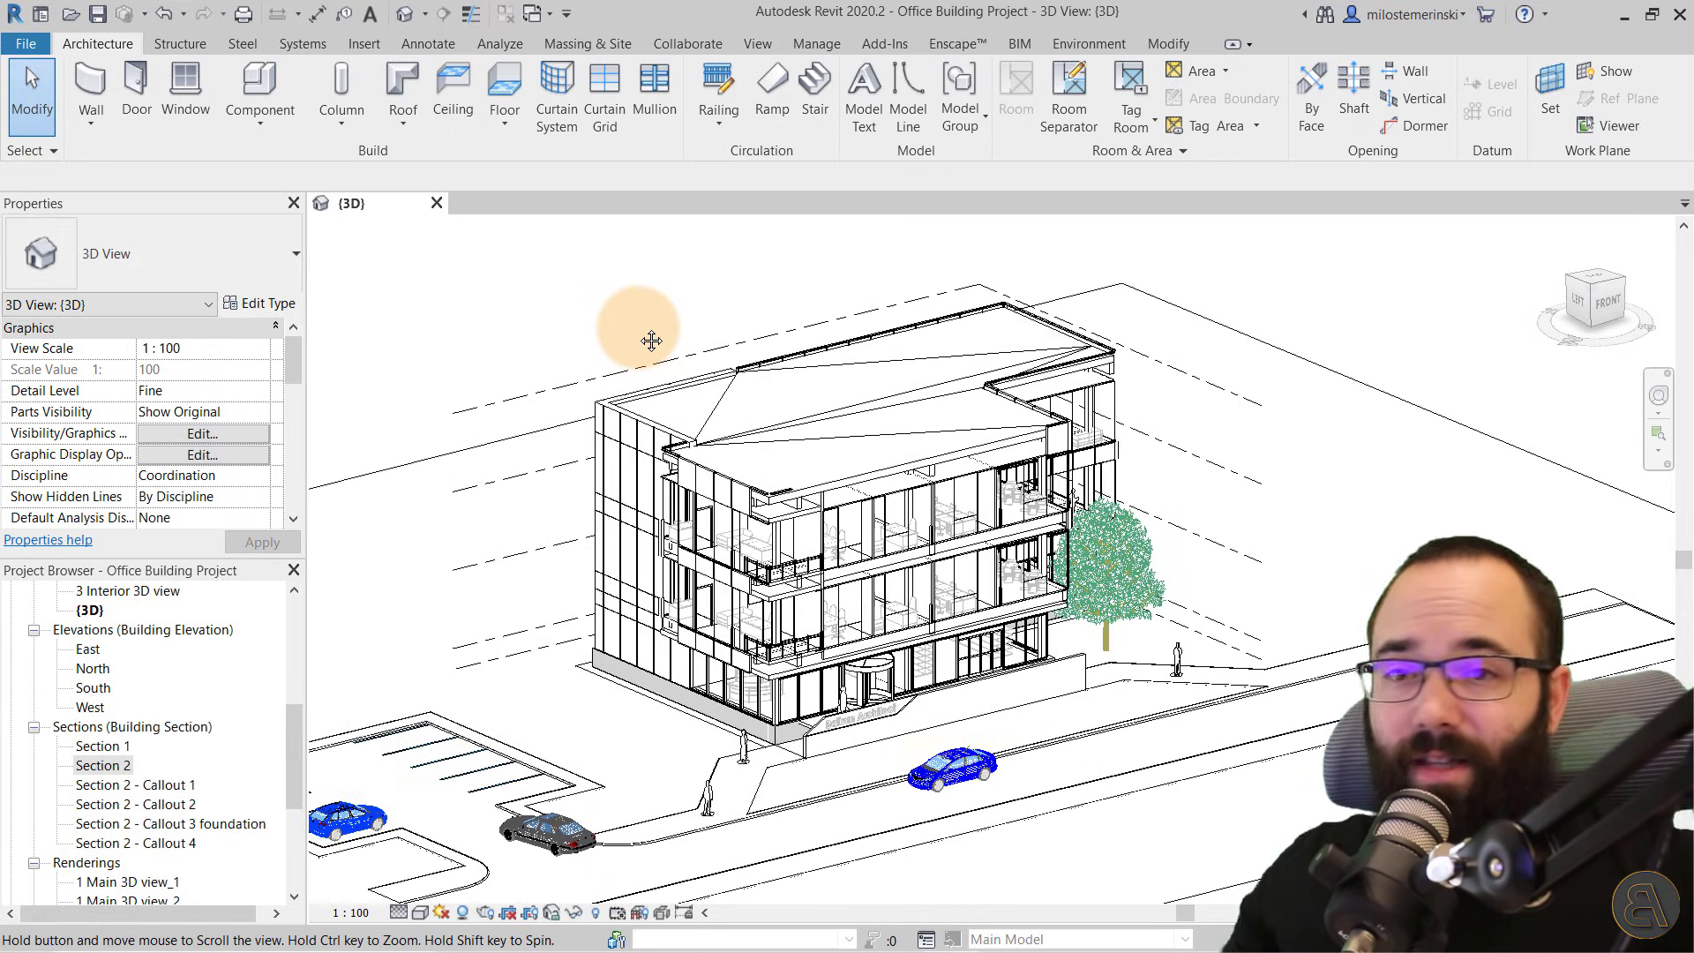
pyautogui.moveTo(637, 327); pyautogui.dragTo(605, 336, button='middle')
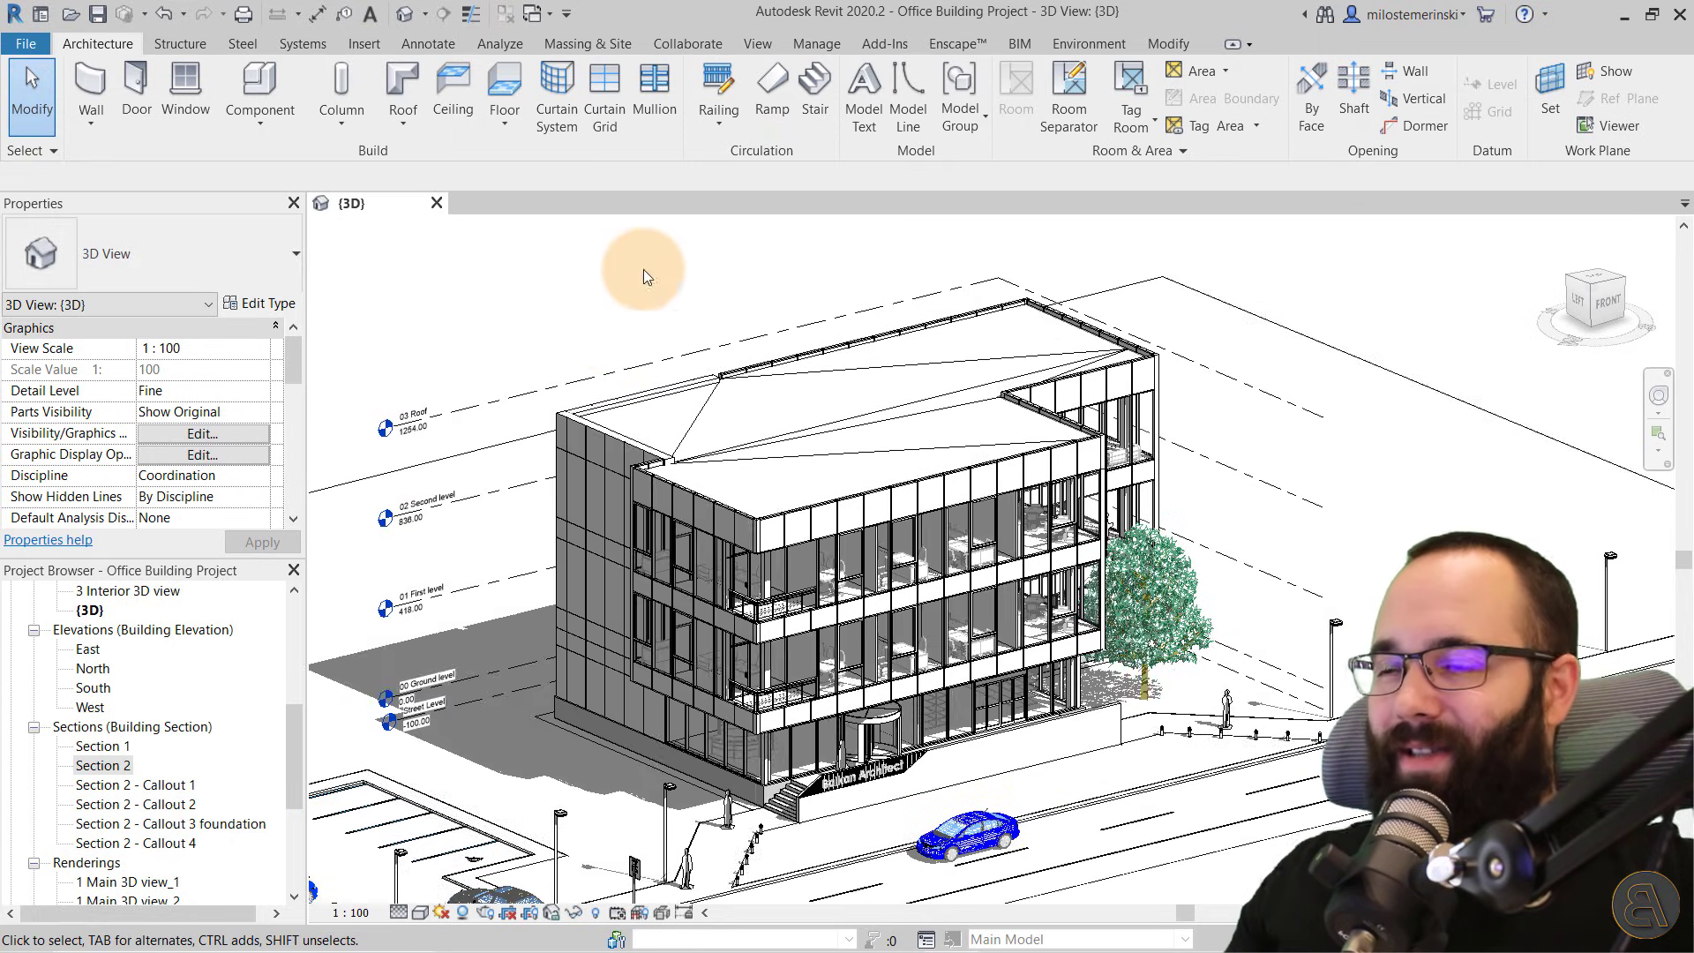
pyautogui.click(757, 44)
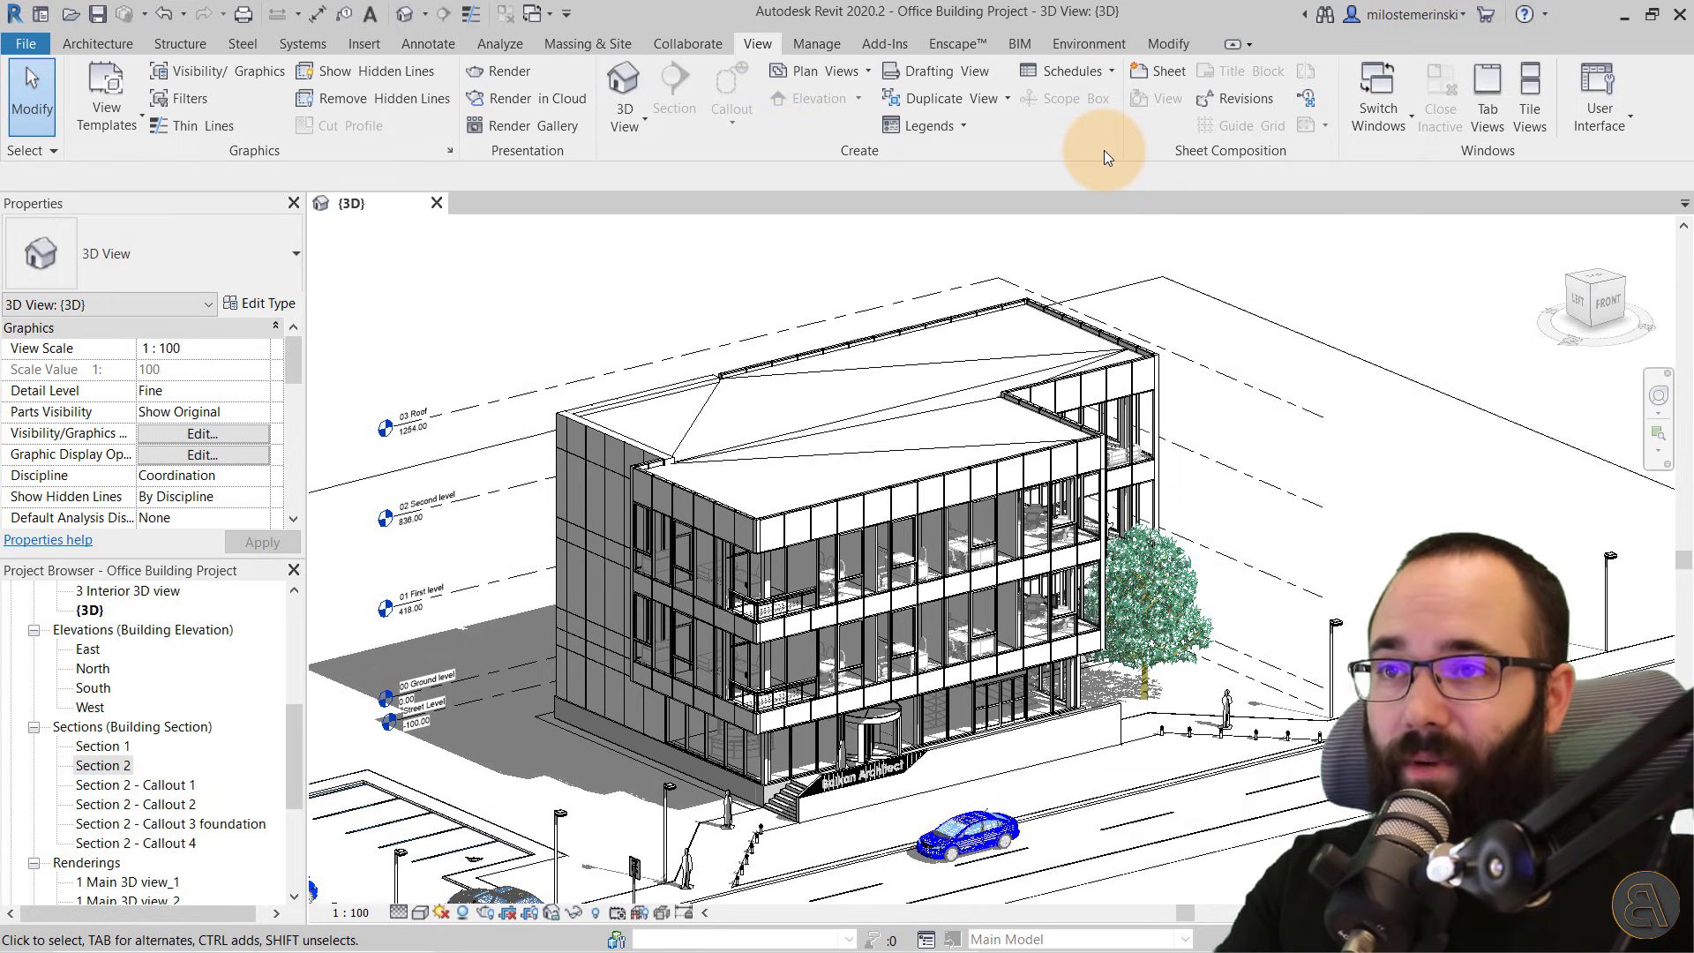
pyautogui.click(1103, 72)
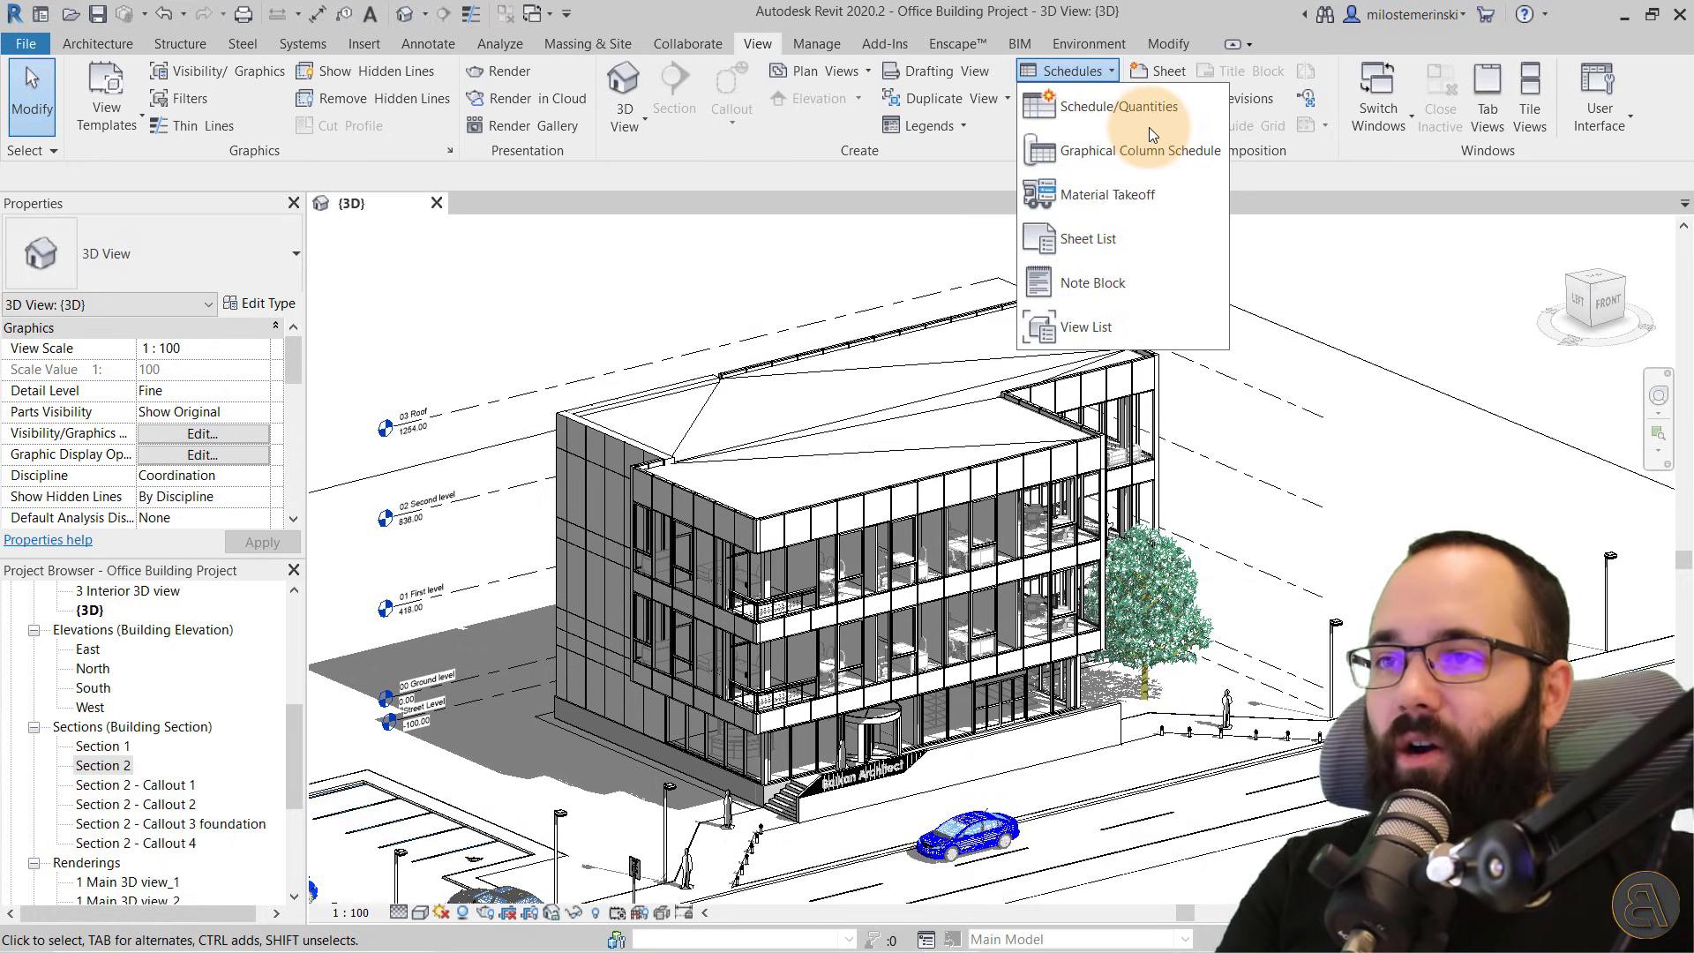
pyautogui.click(1103, 74)
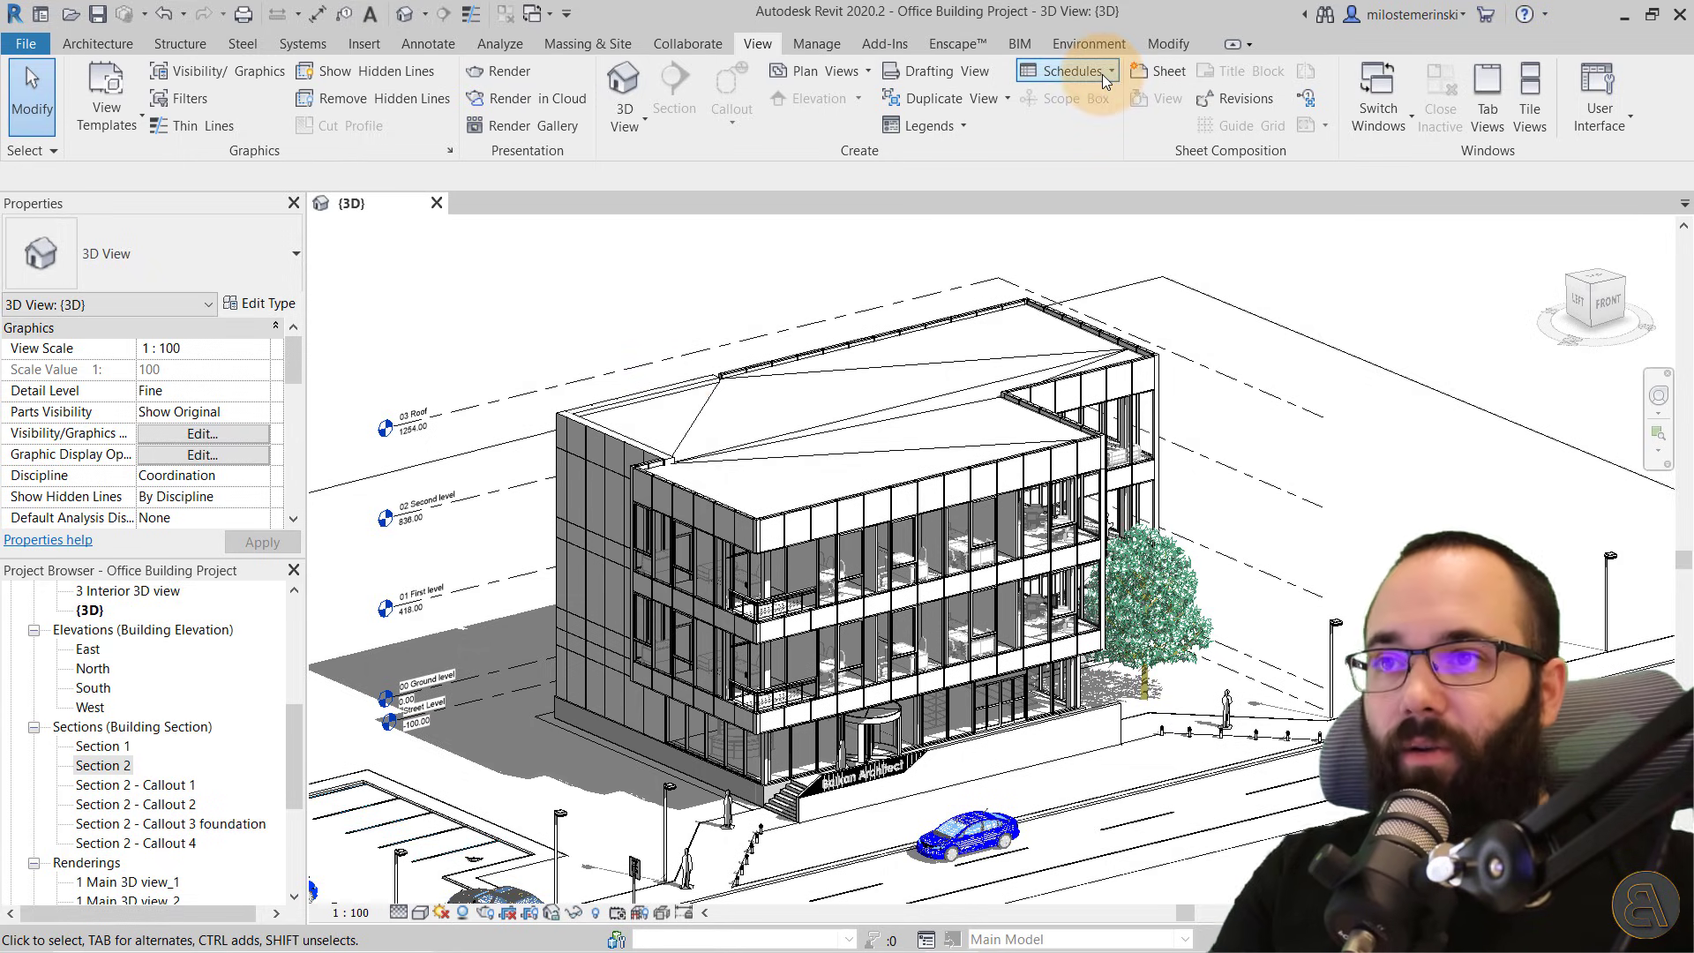
pyautogui.scroll(-3, 237, 680)
pyautogui.scroll(-2, 235, 668)
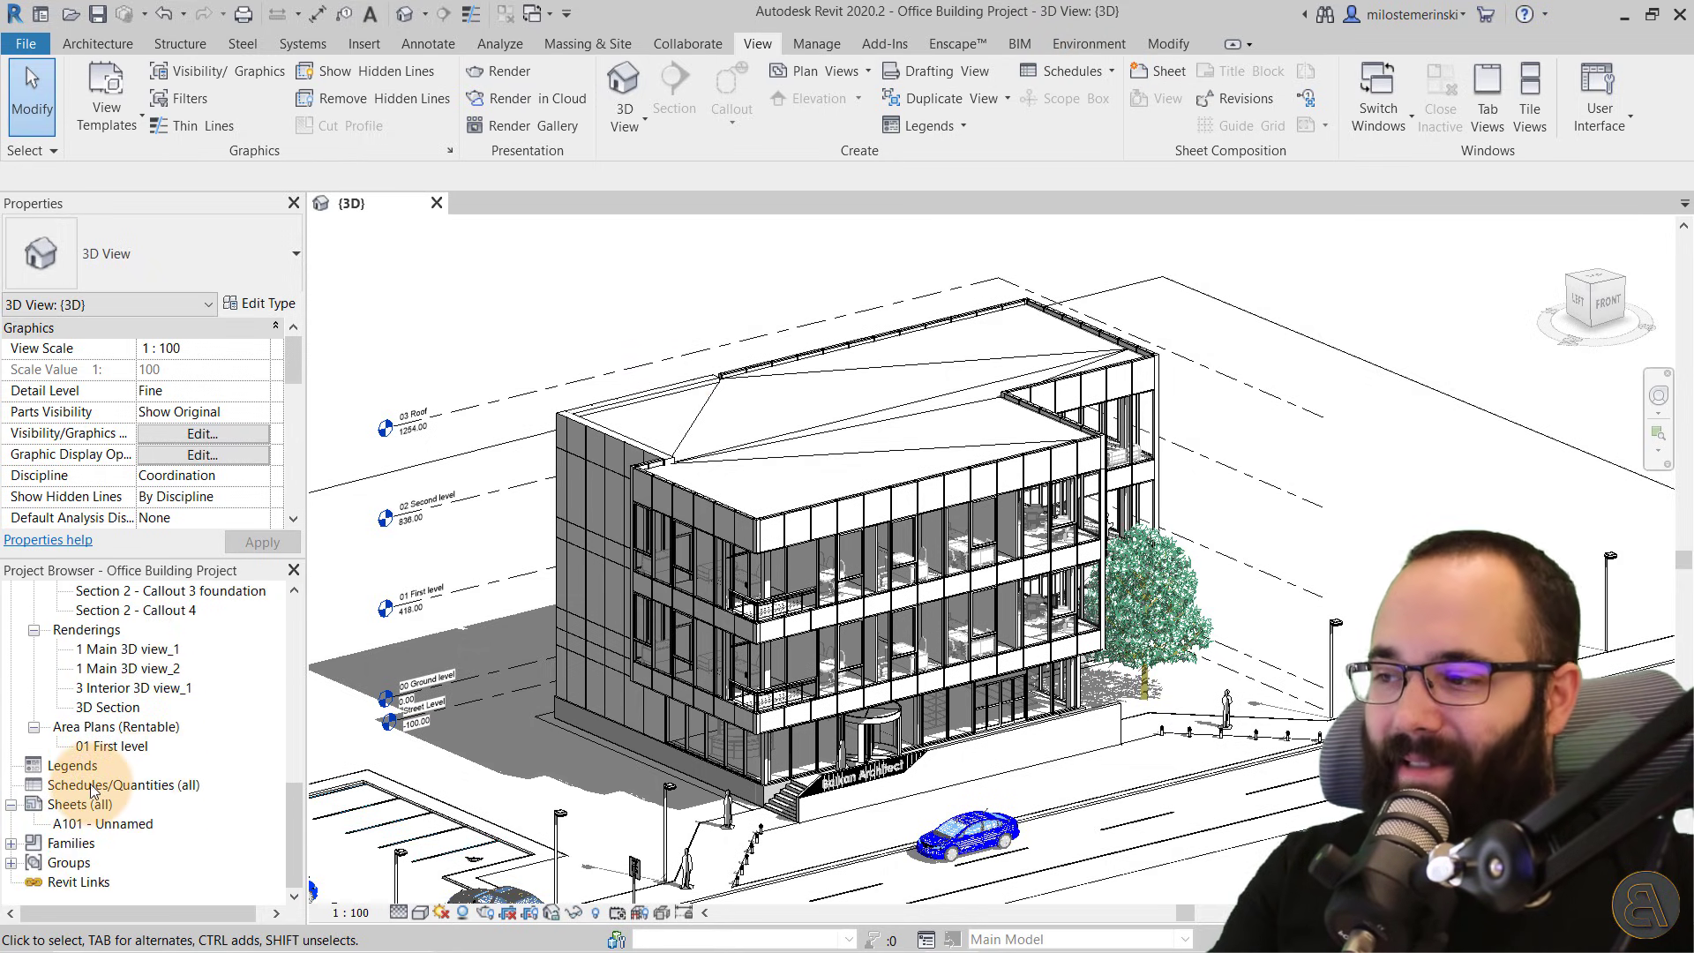
pyautogui.rightClick(93, 786)
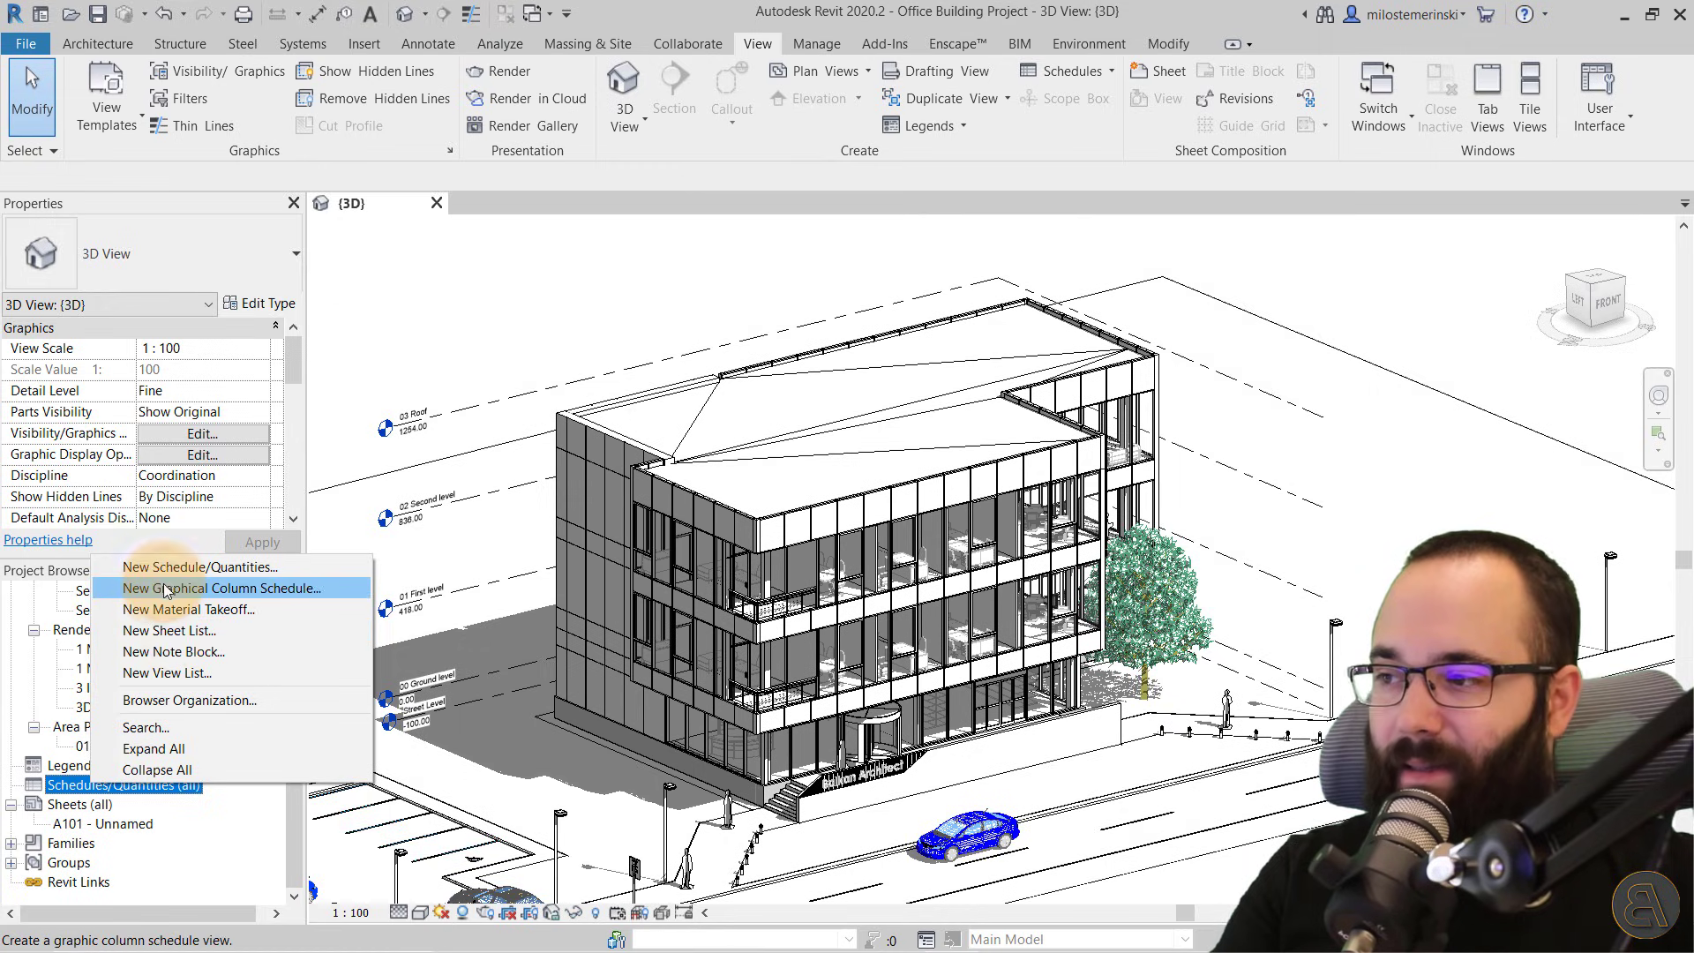
pyautogui.click(416, 356)
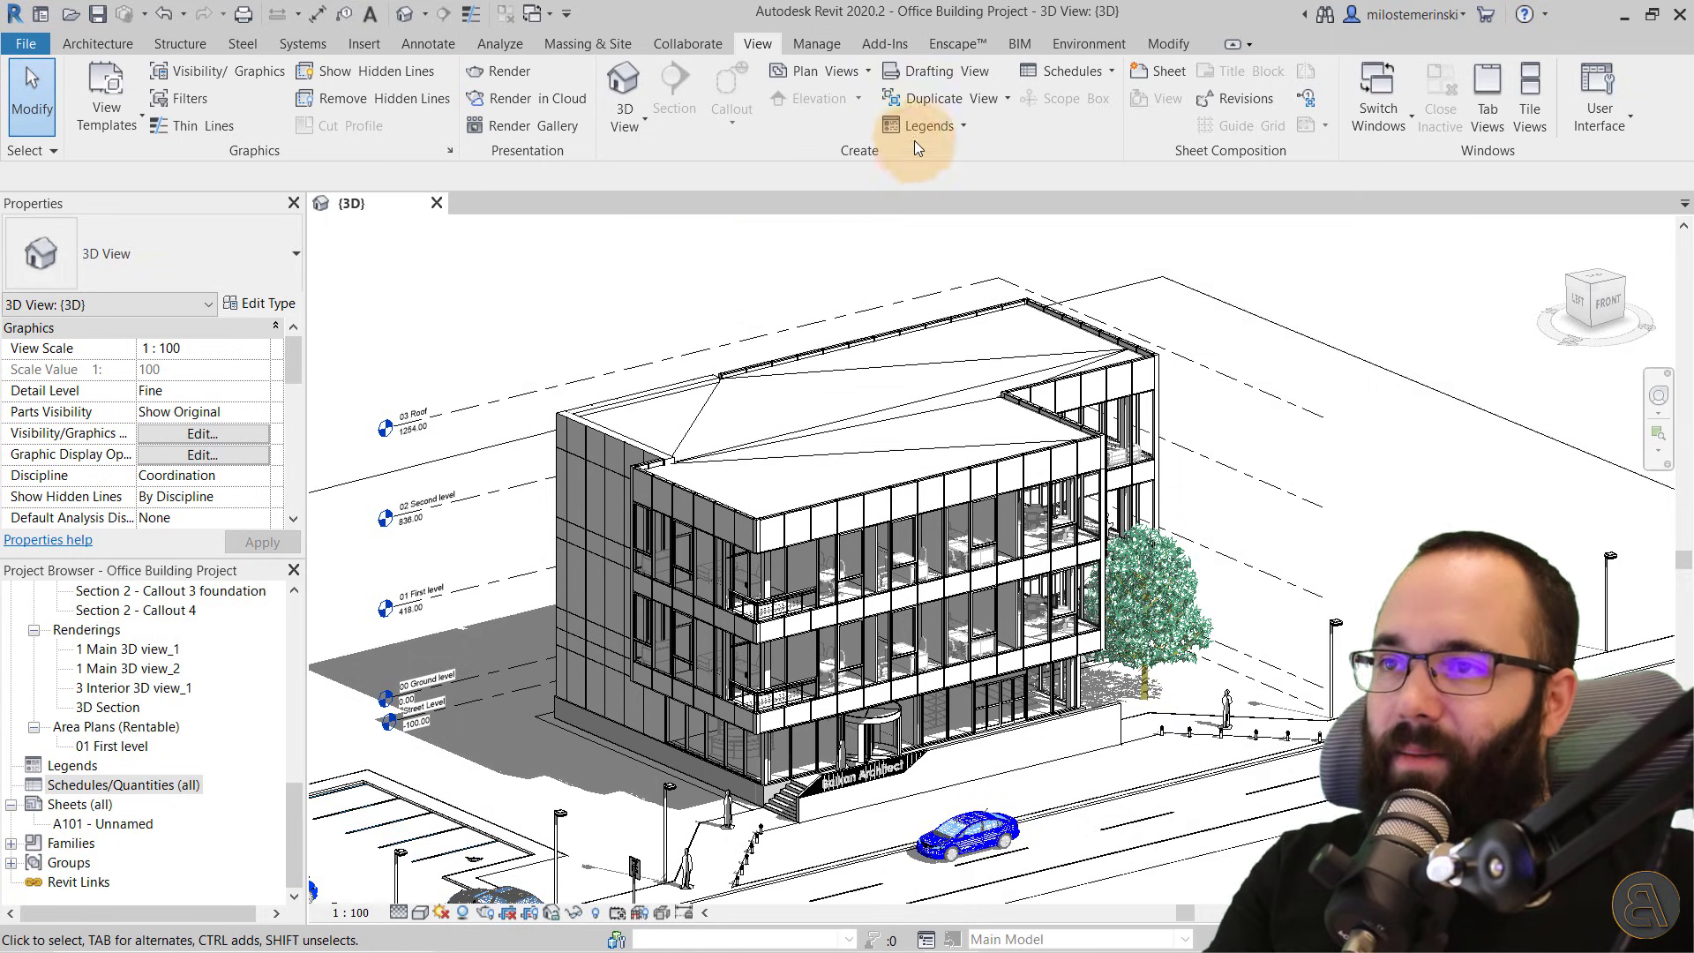
# Create a new schedule of building components for the Curtain Panels category, named Panel Schedule - 1, in the New Construction phase
pyautogui.click(1054, 73)
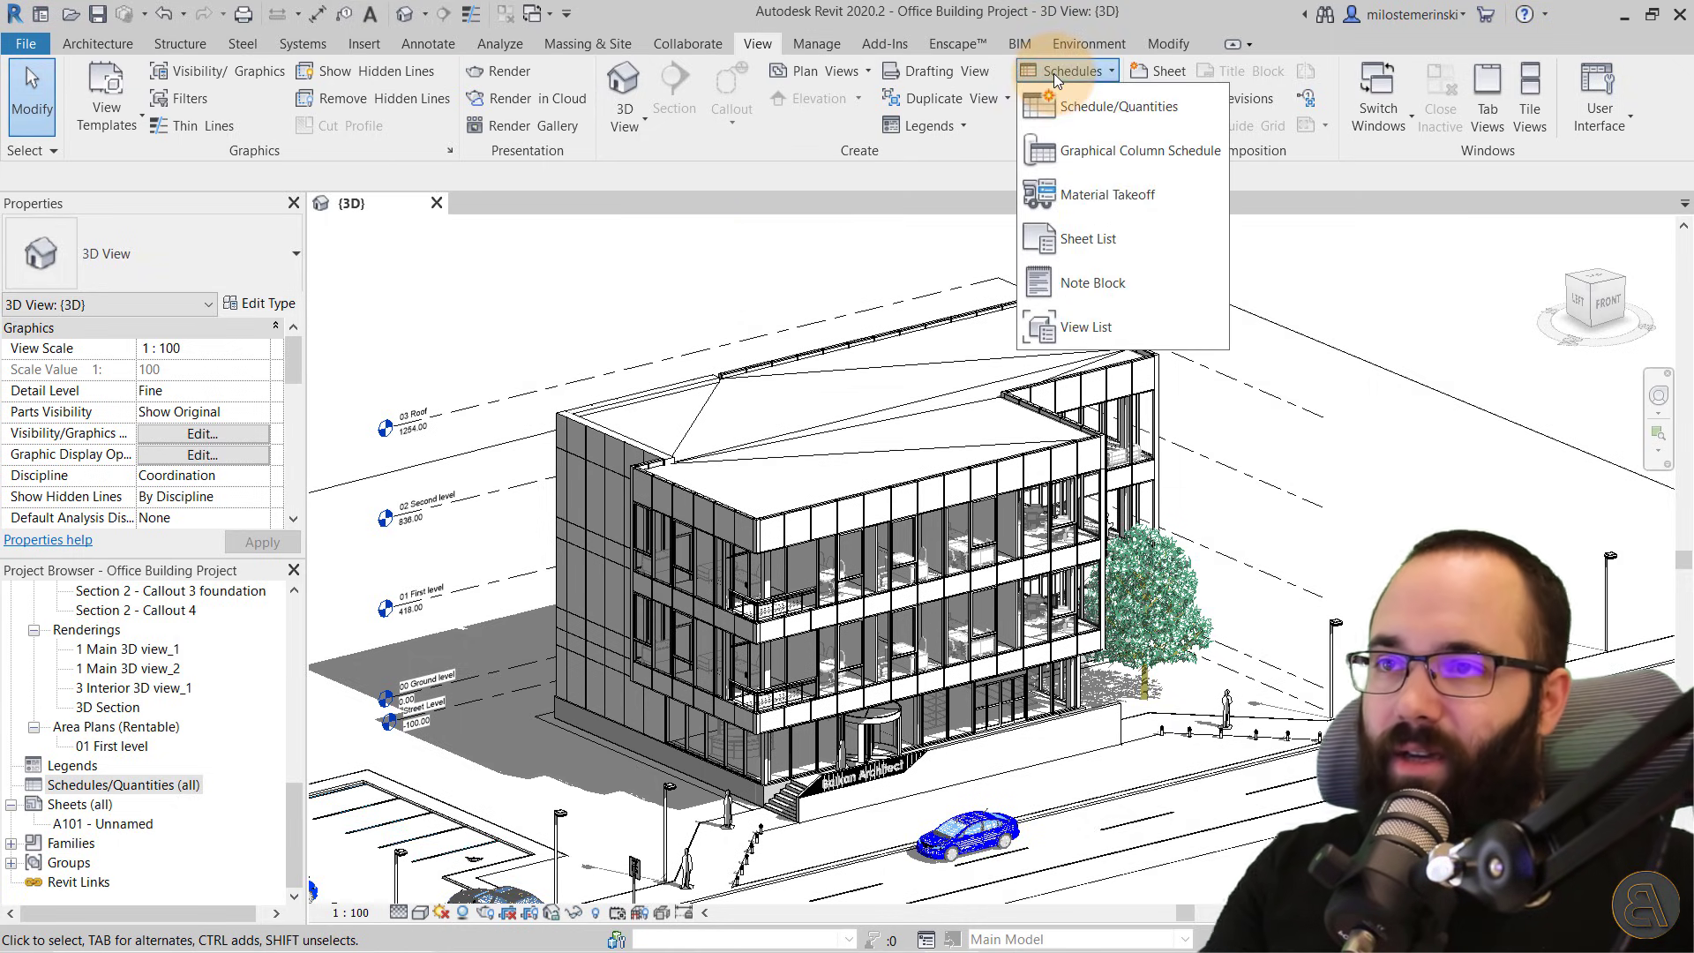
pyautogui.click(1081, 109)
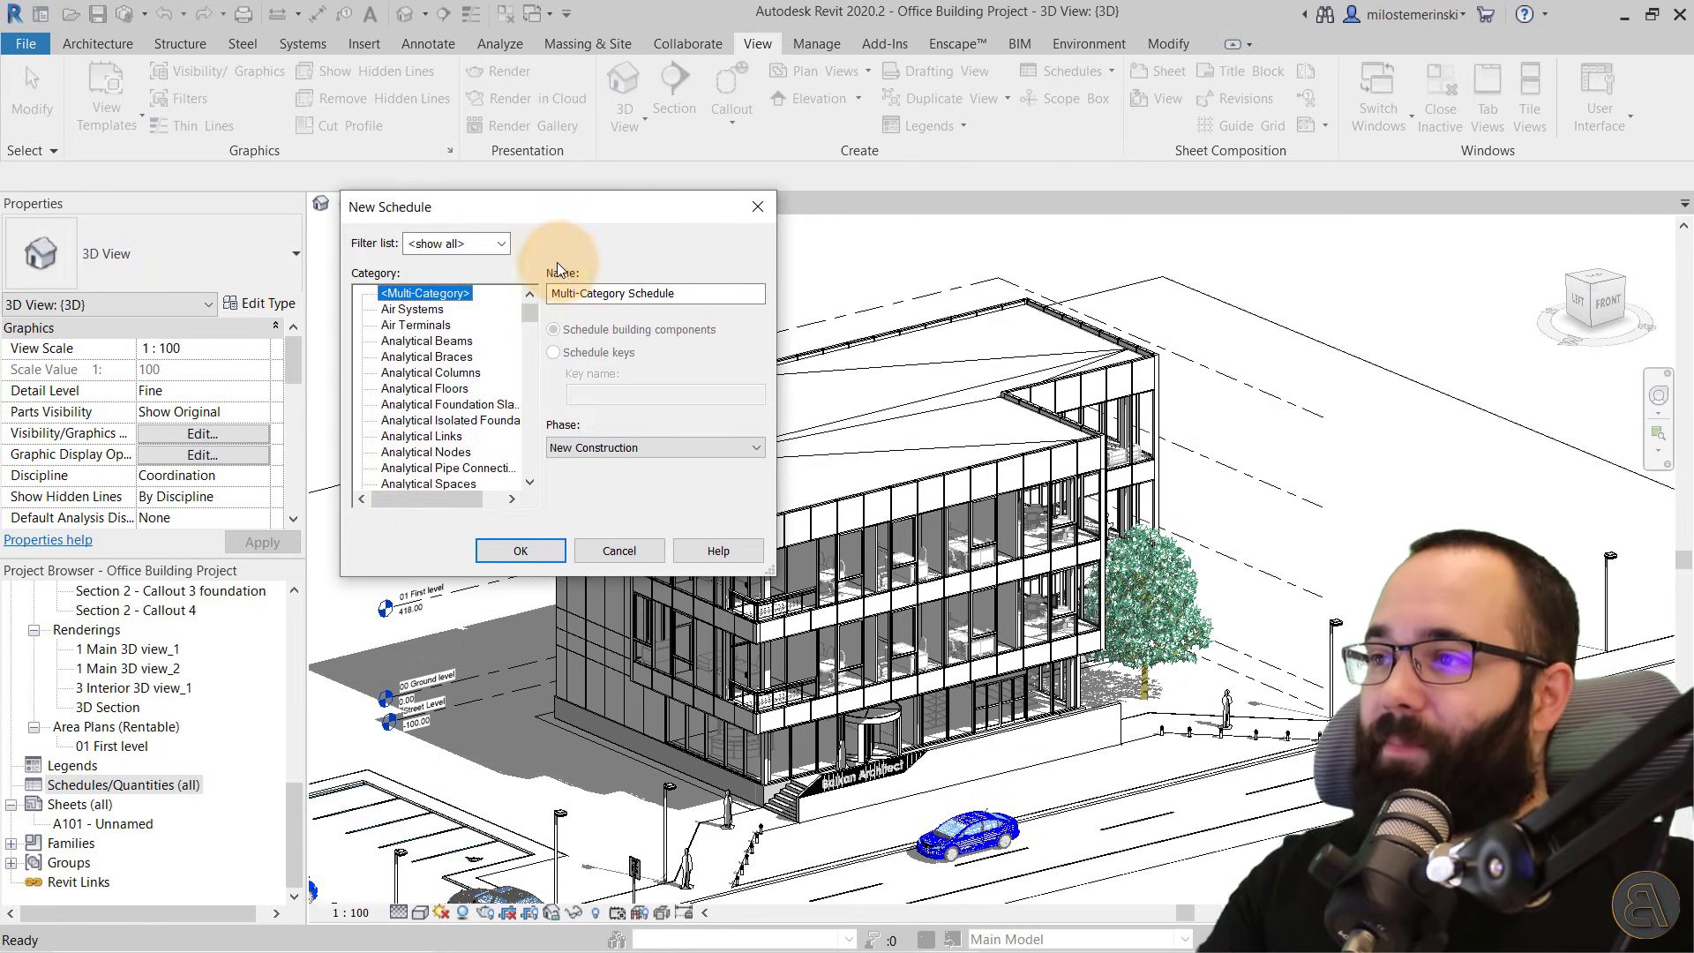
pyautogui.moveTo(526, 212); pyautogui.dragTo(533, 262)
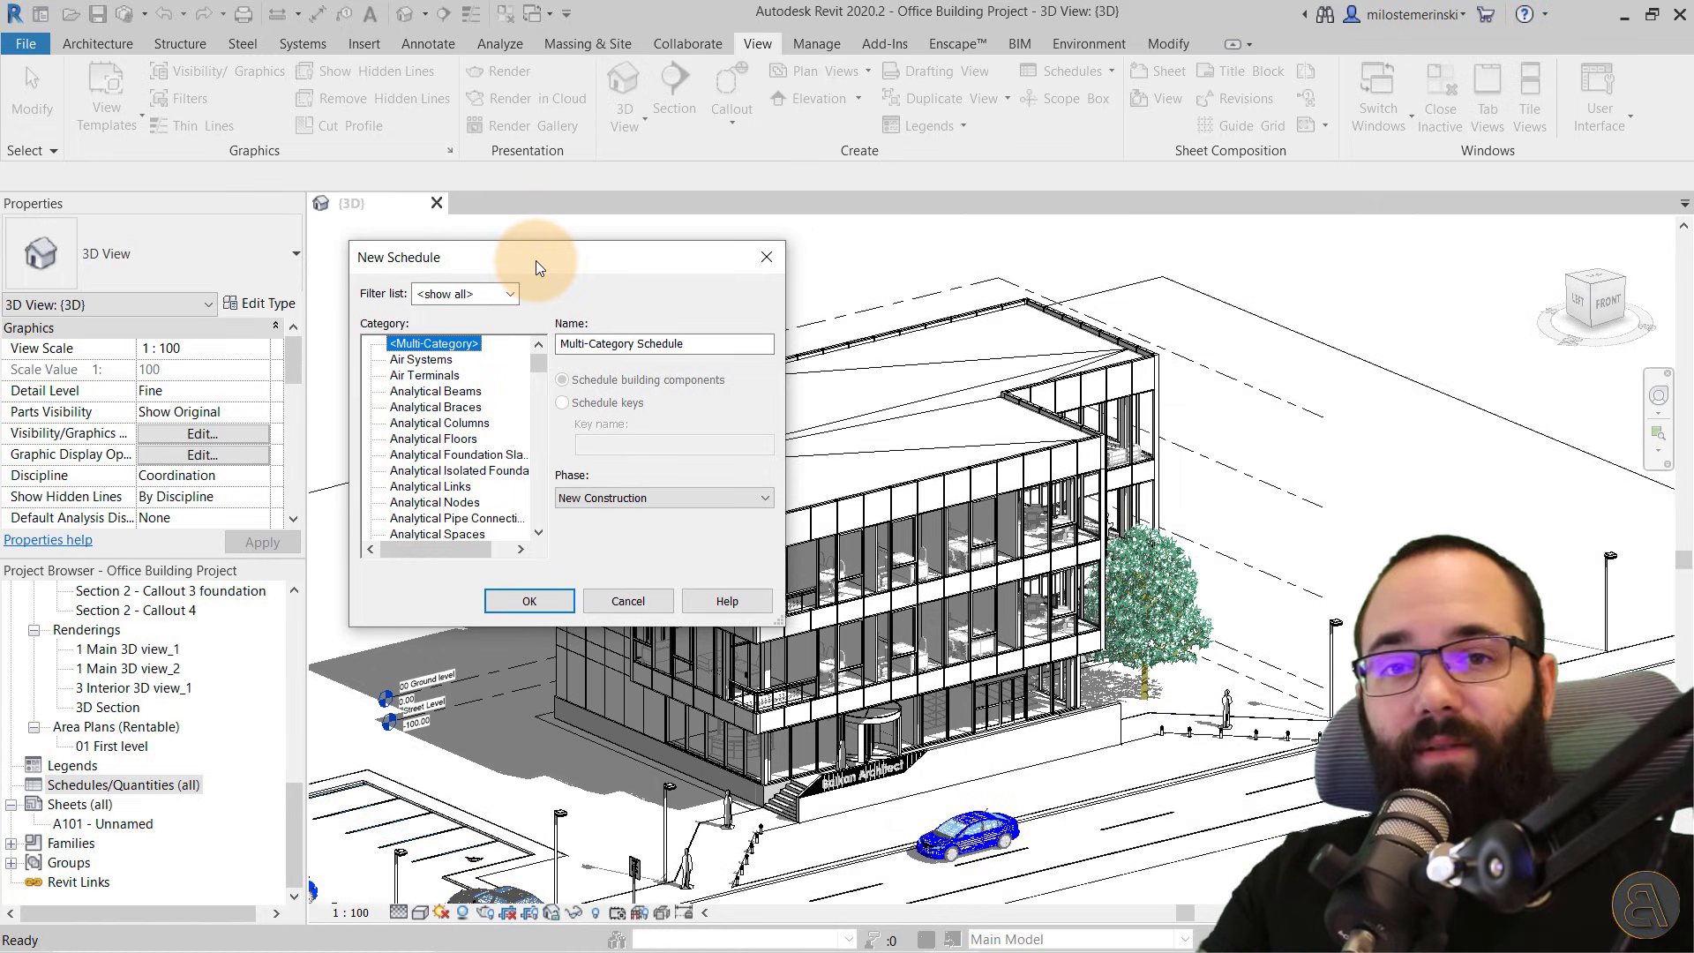
pyautogui.scroll(-2, 472, 455)
pyautogui.scroll(-5, 472, 454)
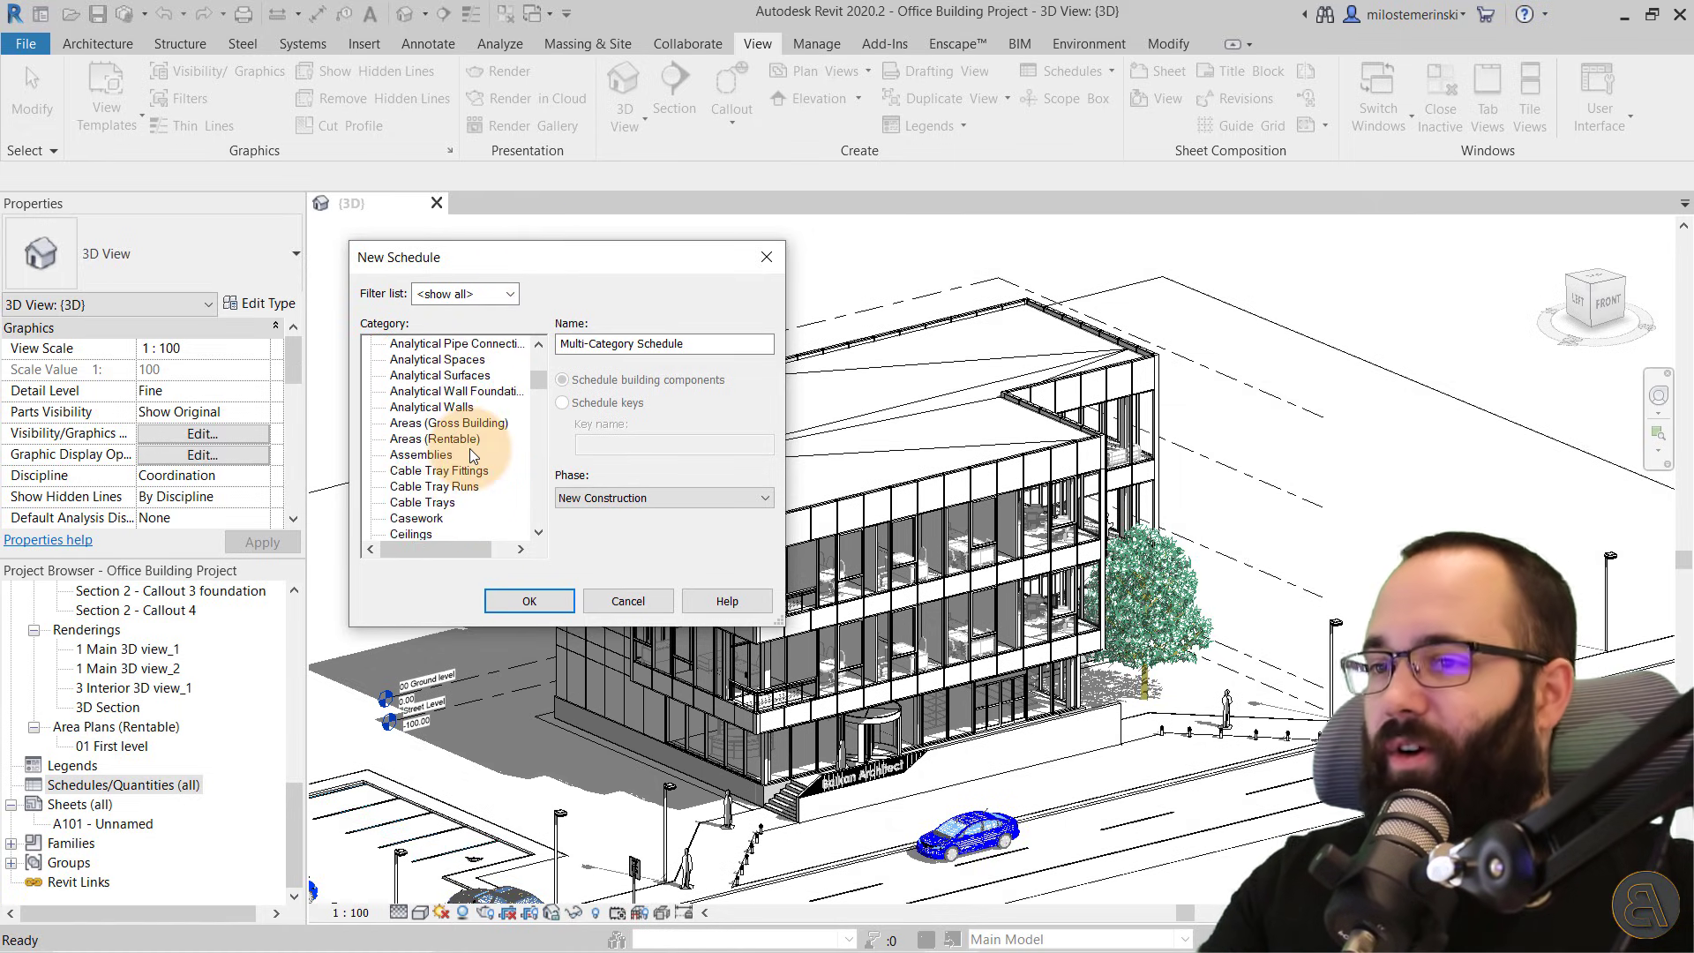
pyautogui.scroll(-1, 470, 455)
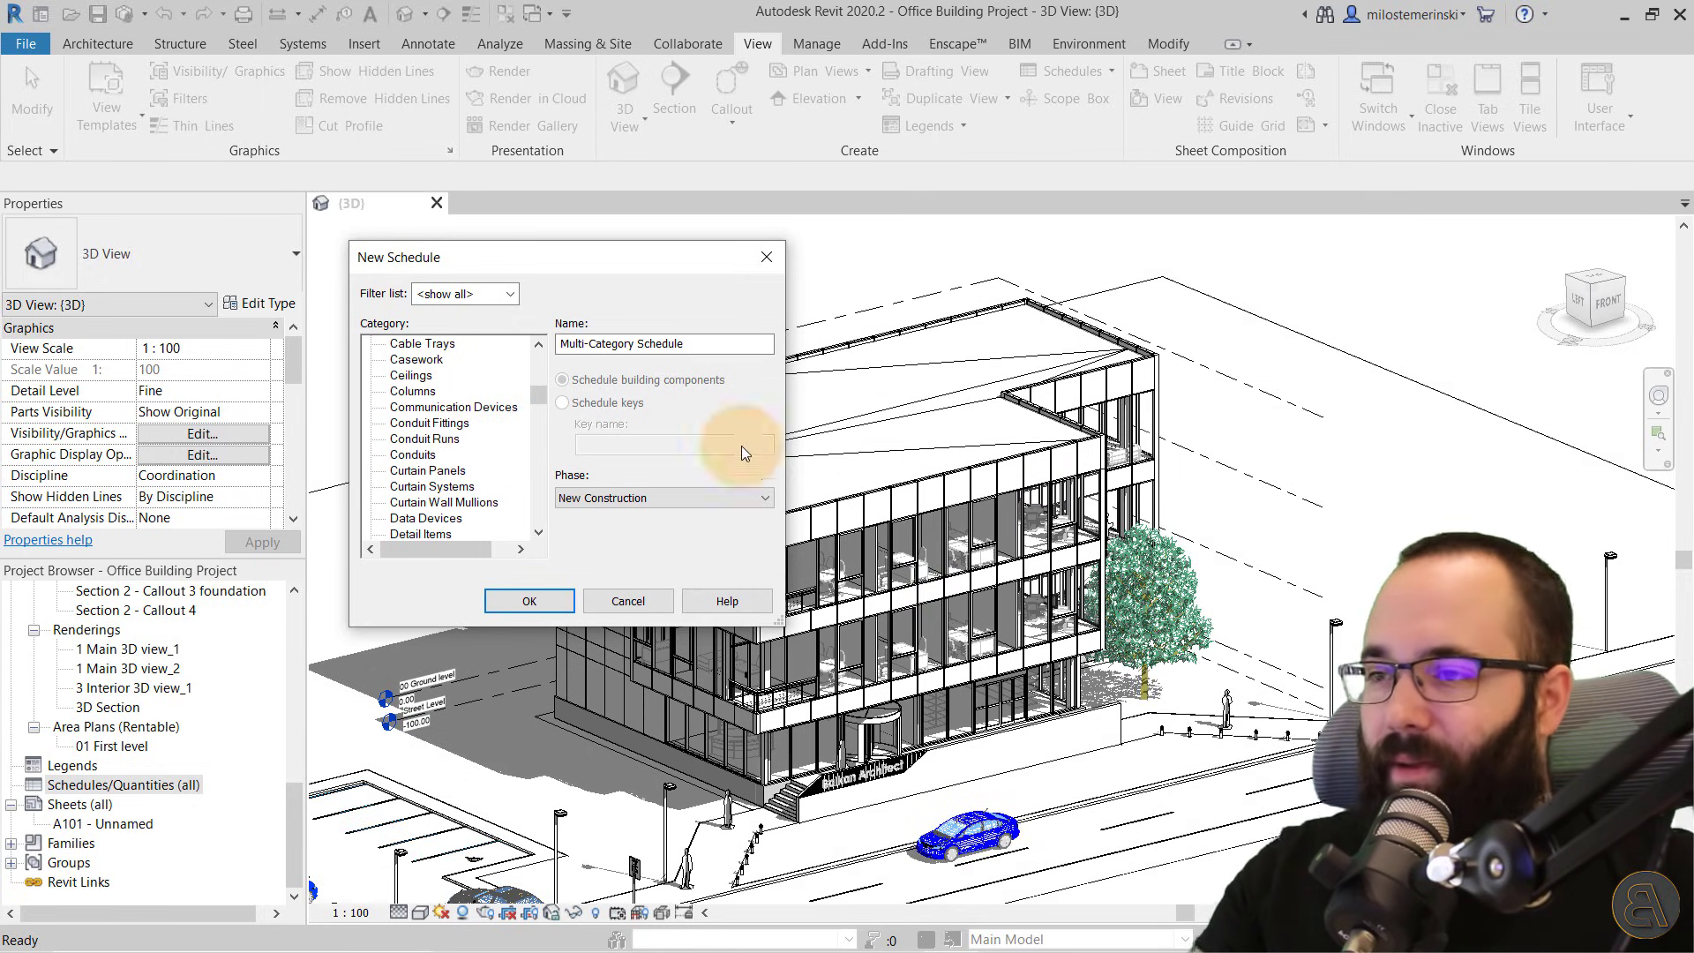
pyautogui.scroll(-1, 541, 397)
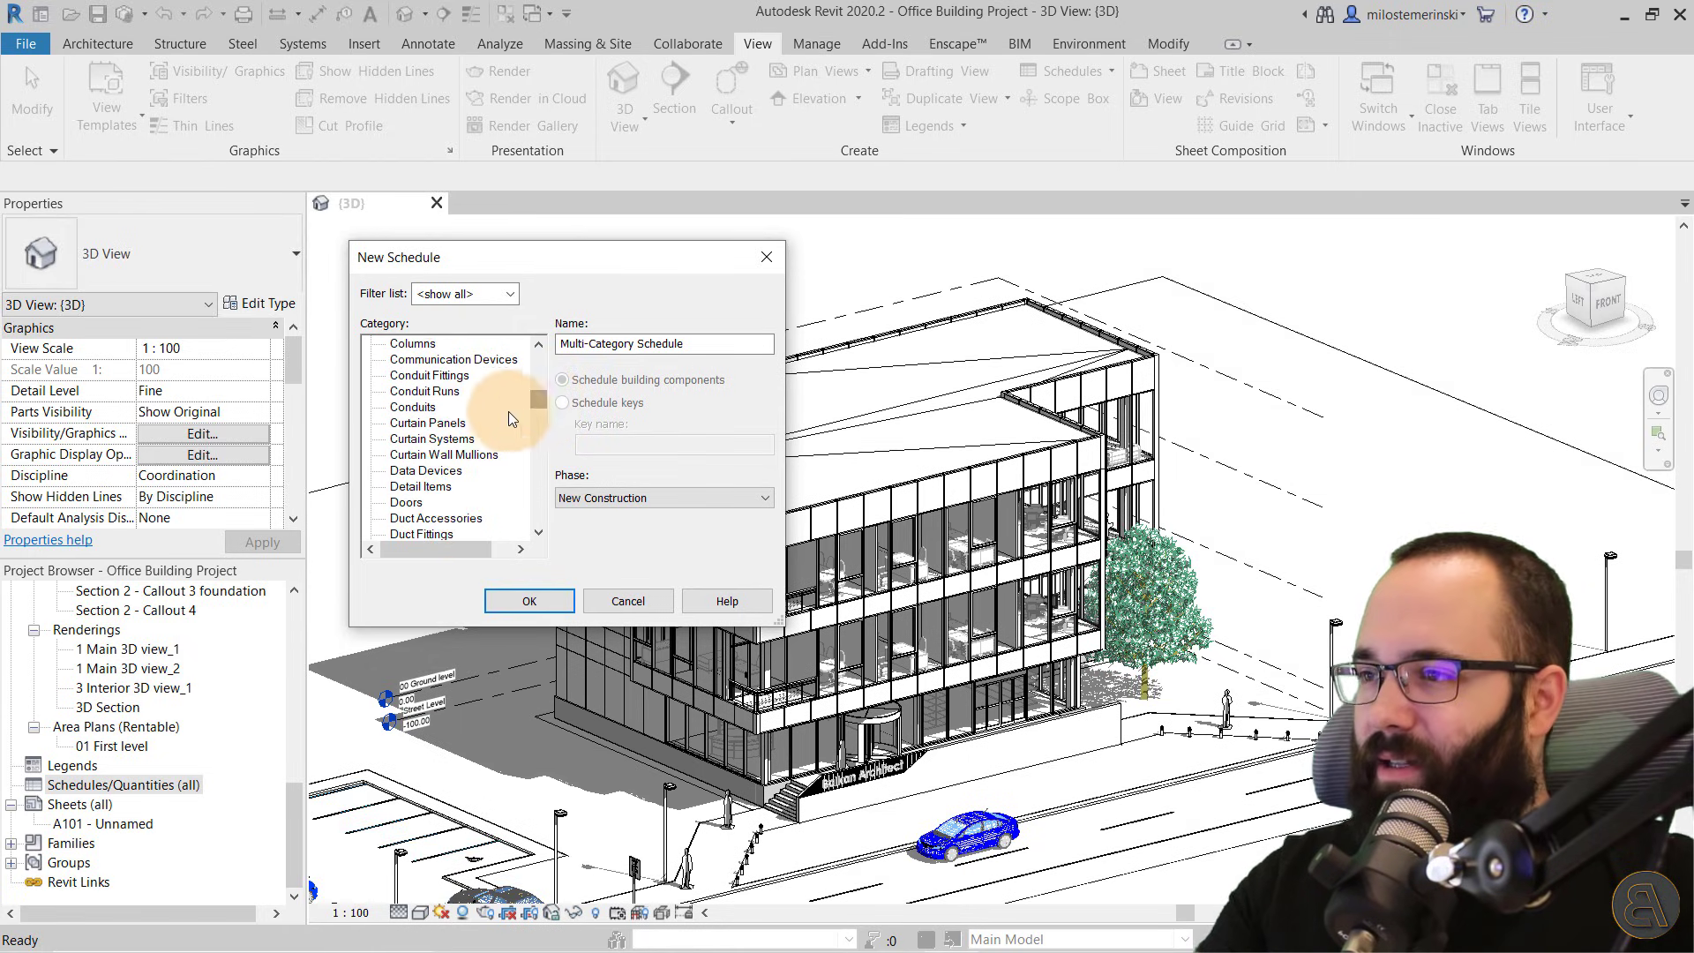
pyautogui.click(449, 425)
pyautogui.click(667, 345)
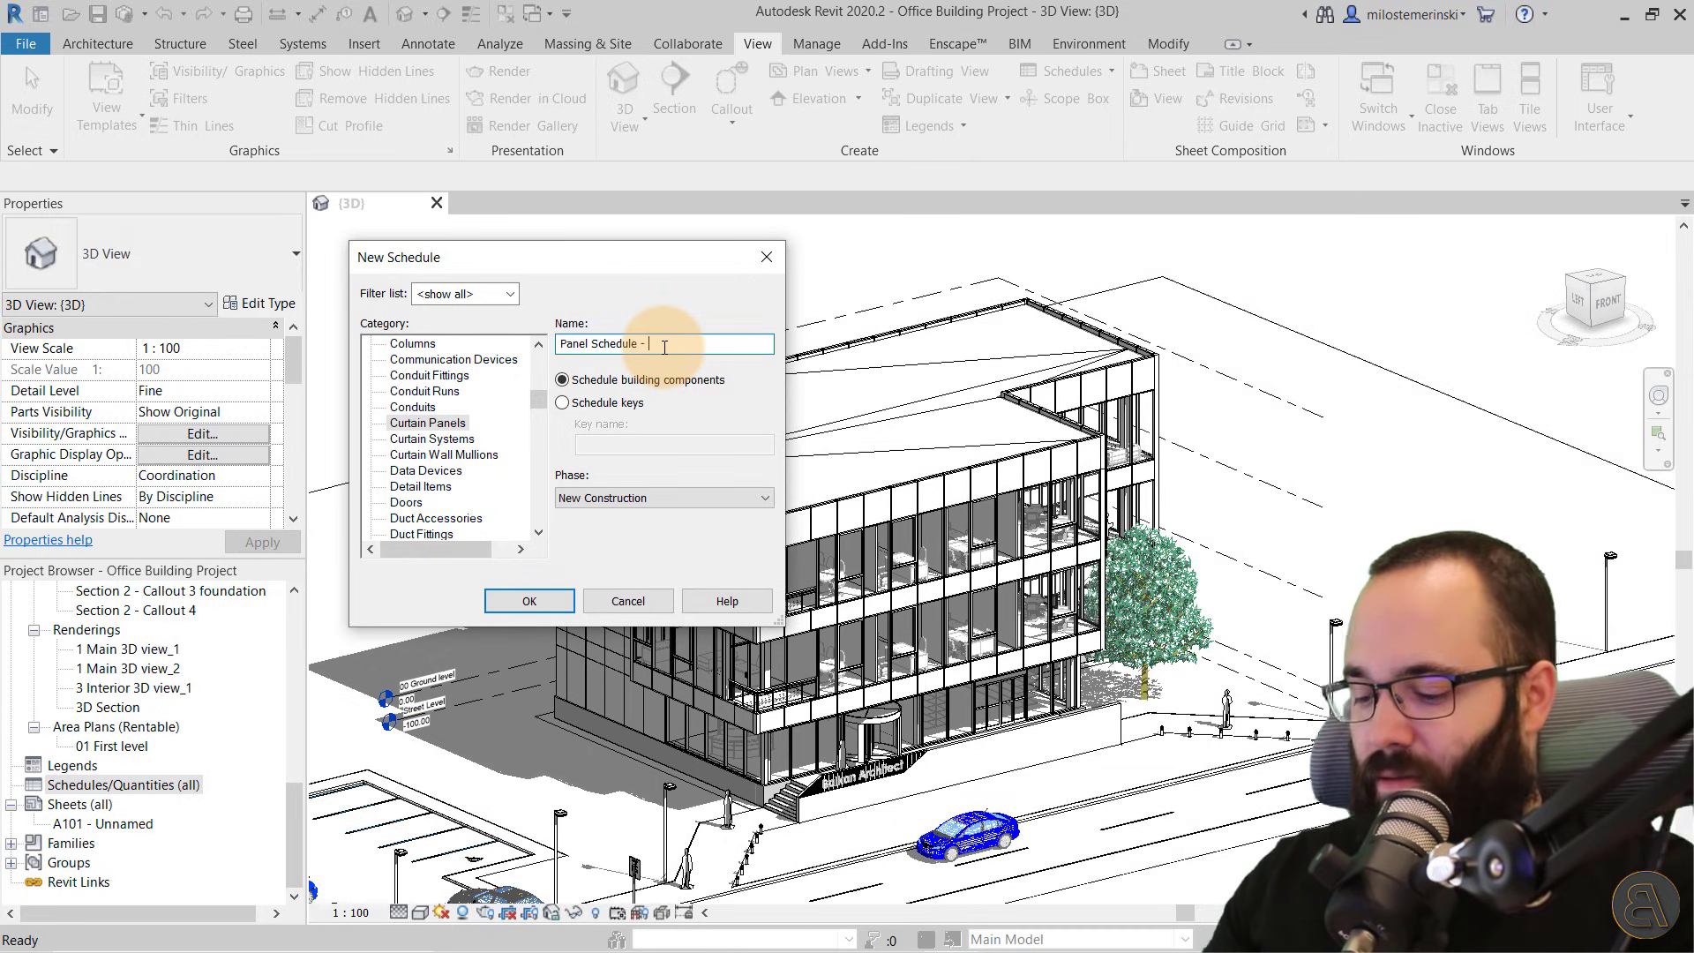
pyautogui.write('- 1')
pyautogui.click(529, 601)
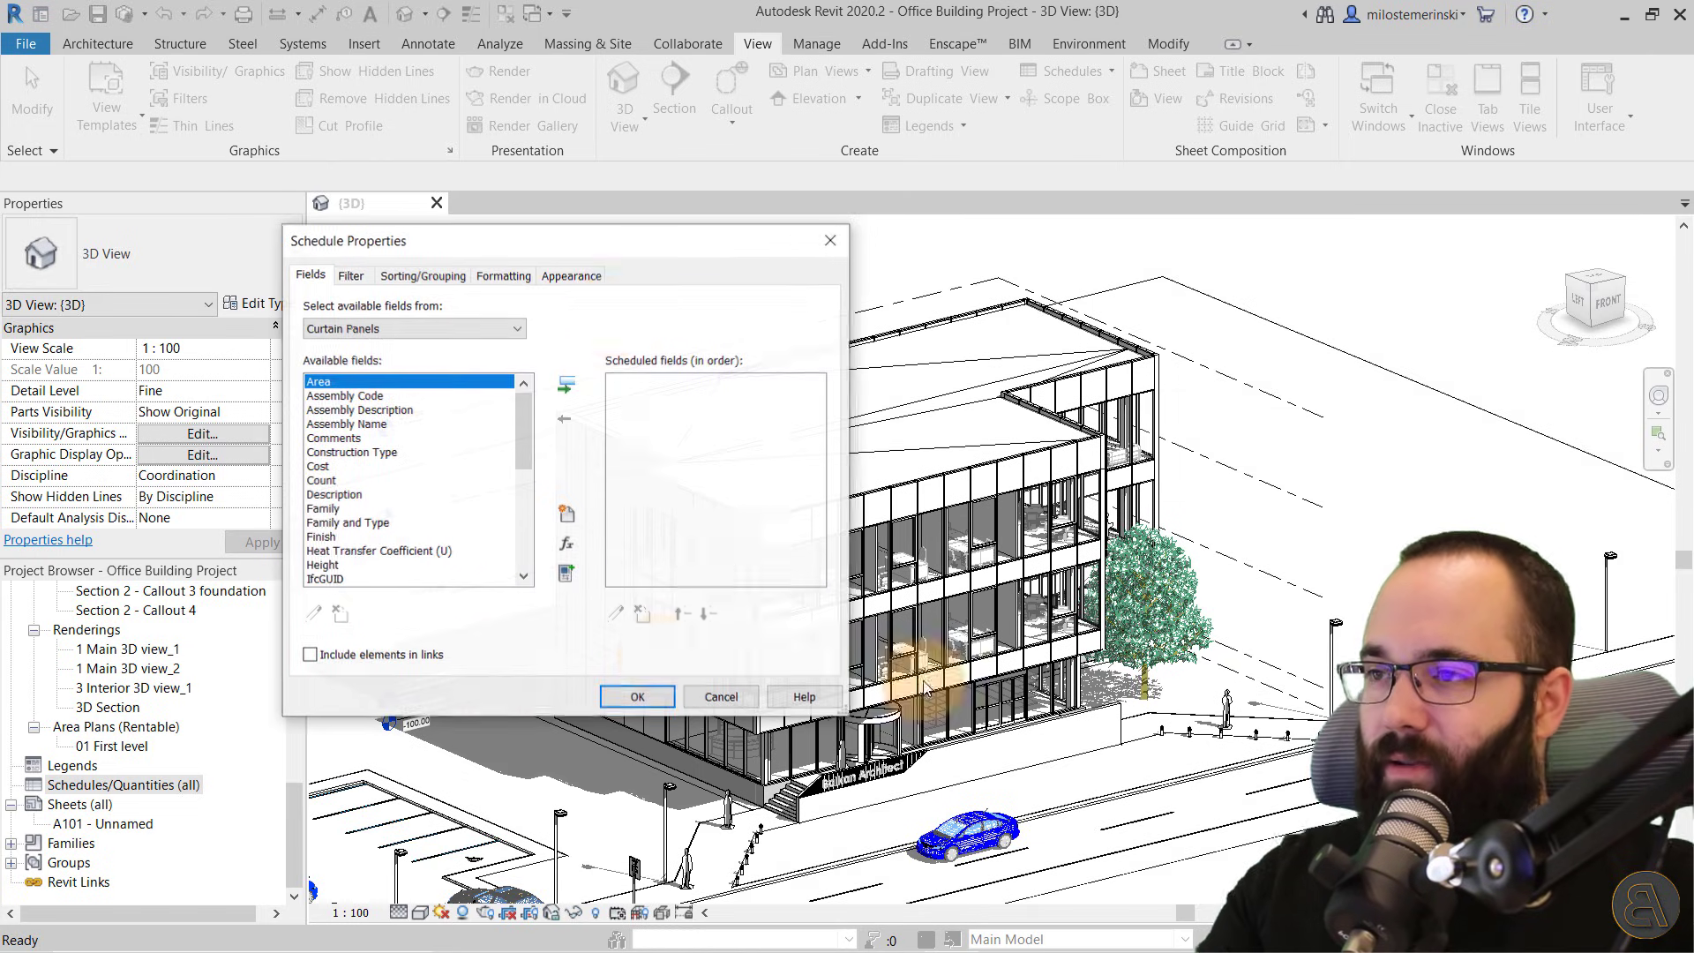
# Add the Type, Width and Height fields, in that order, to the curtain panel schedule
pyautogui.moveTo(556, 247); pyautogui.dragTo(616, 277)
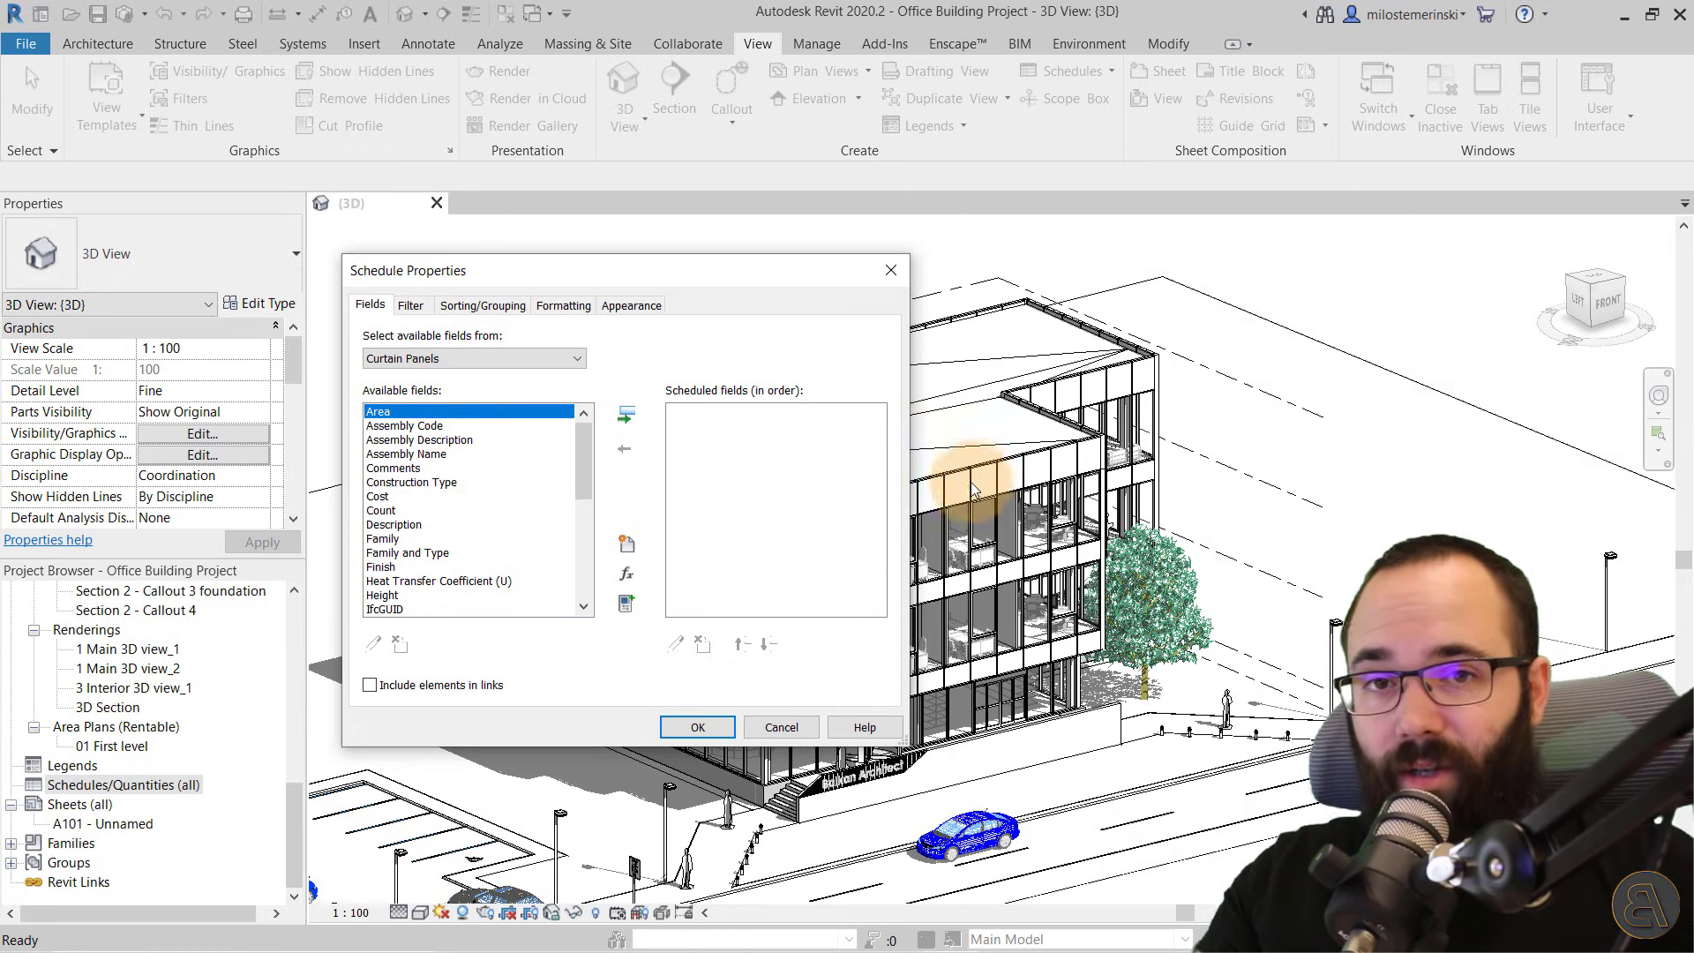
pyautogui.moveTo(586, 439)
pyautogui.mouseDown()
pyautogui.moveTo(586, 576)
pyautogui.moveTo(582, 443)
pyautogui.mouseUp()
pyautogui.scroll(-5, 450, 517)
pyautogui.scroll(-1, 447, 519)
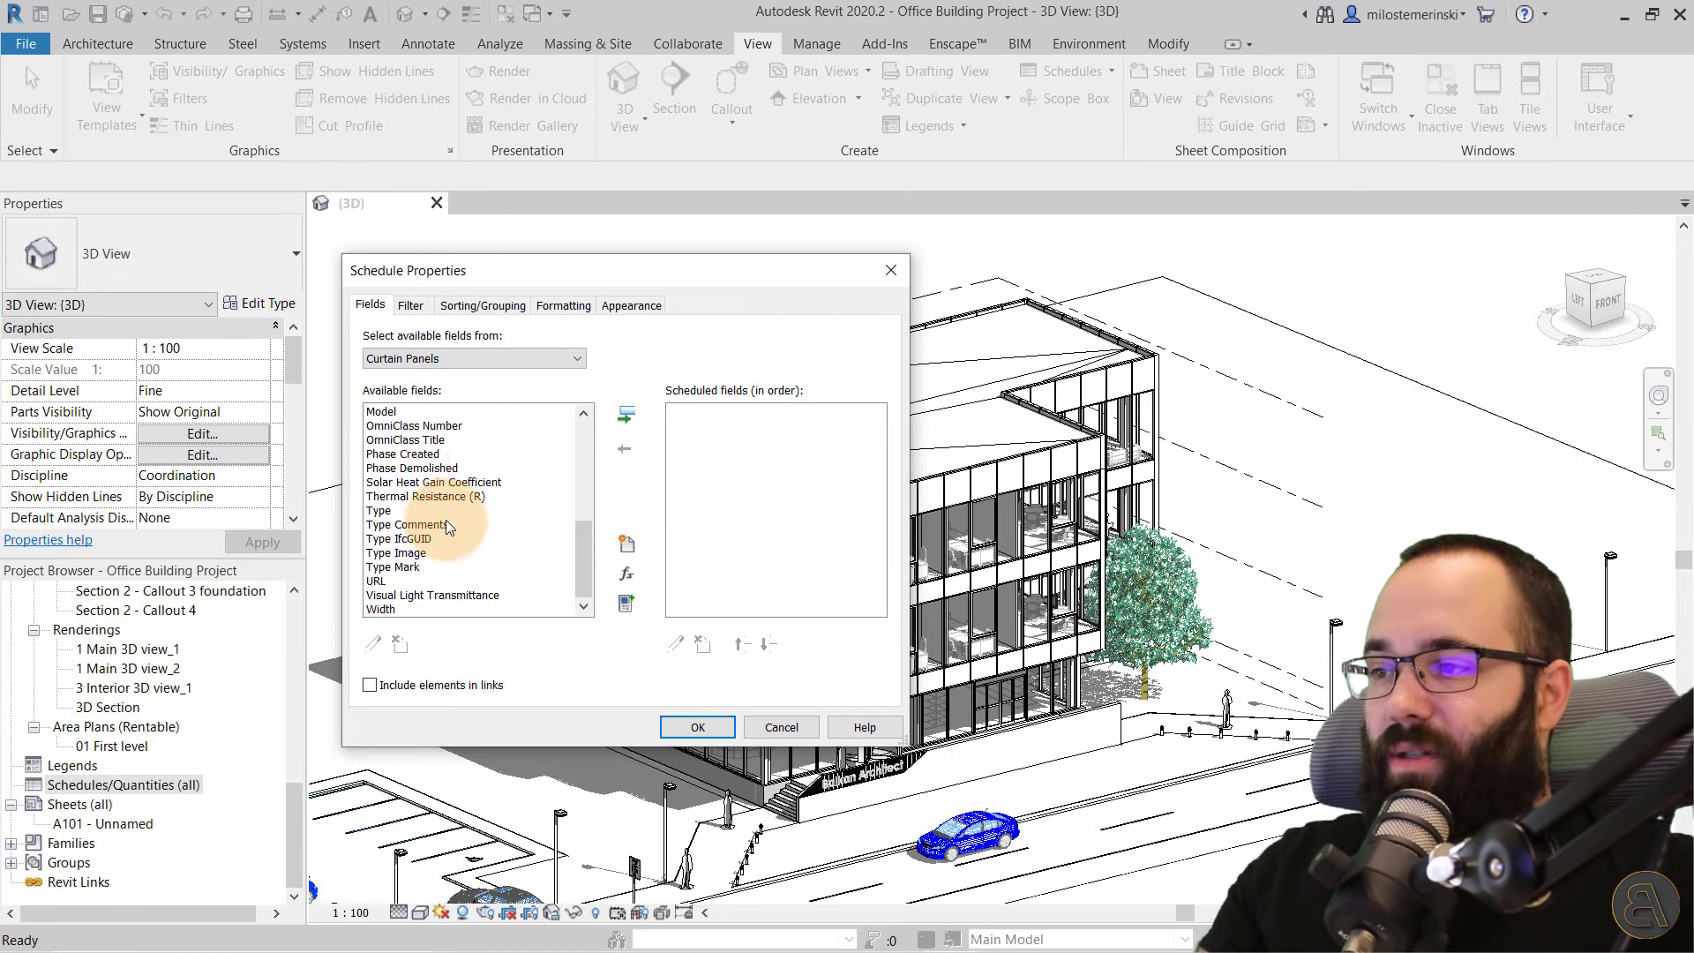
pyautogui.click(379, 514)
pyautogui.click(626, 414)
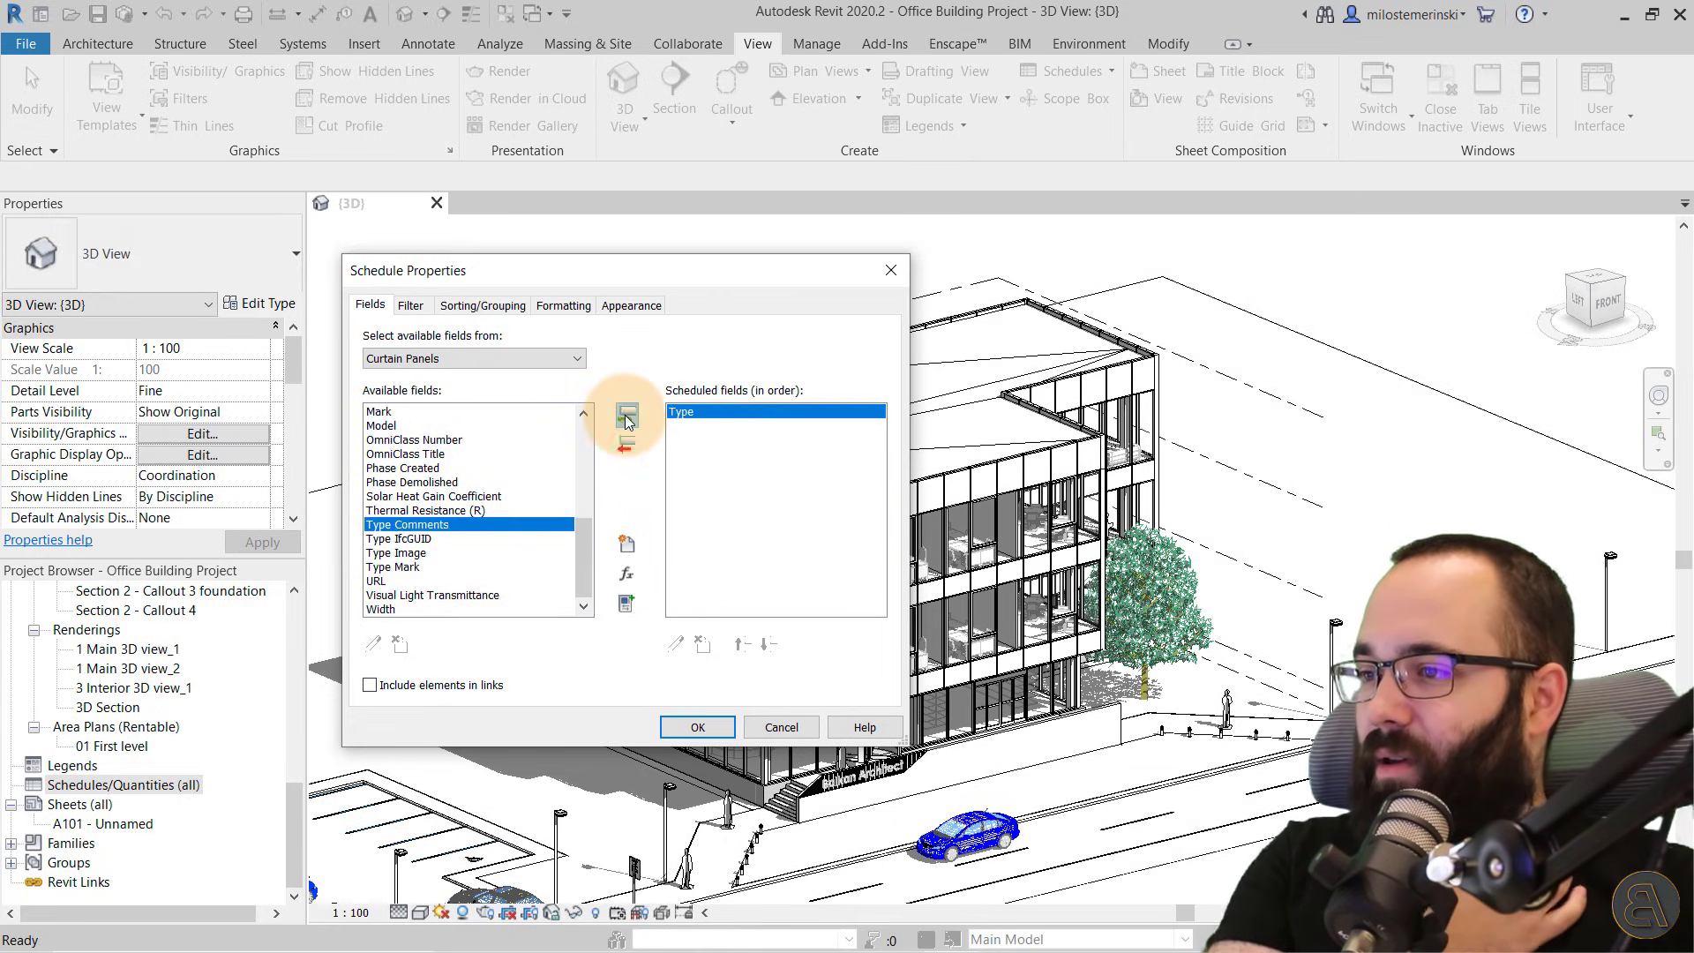
pyautogui.click(381, 609)
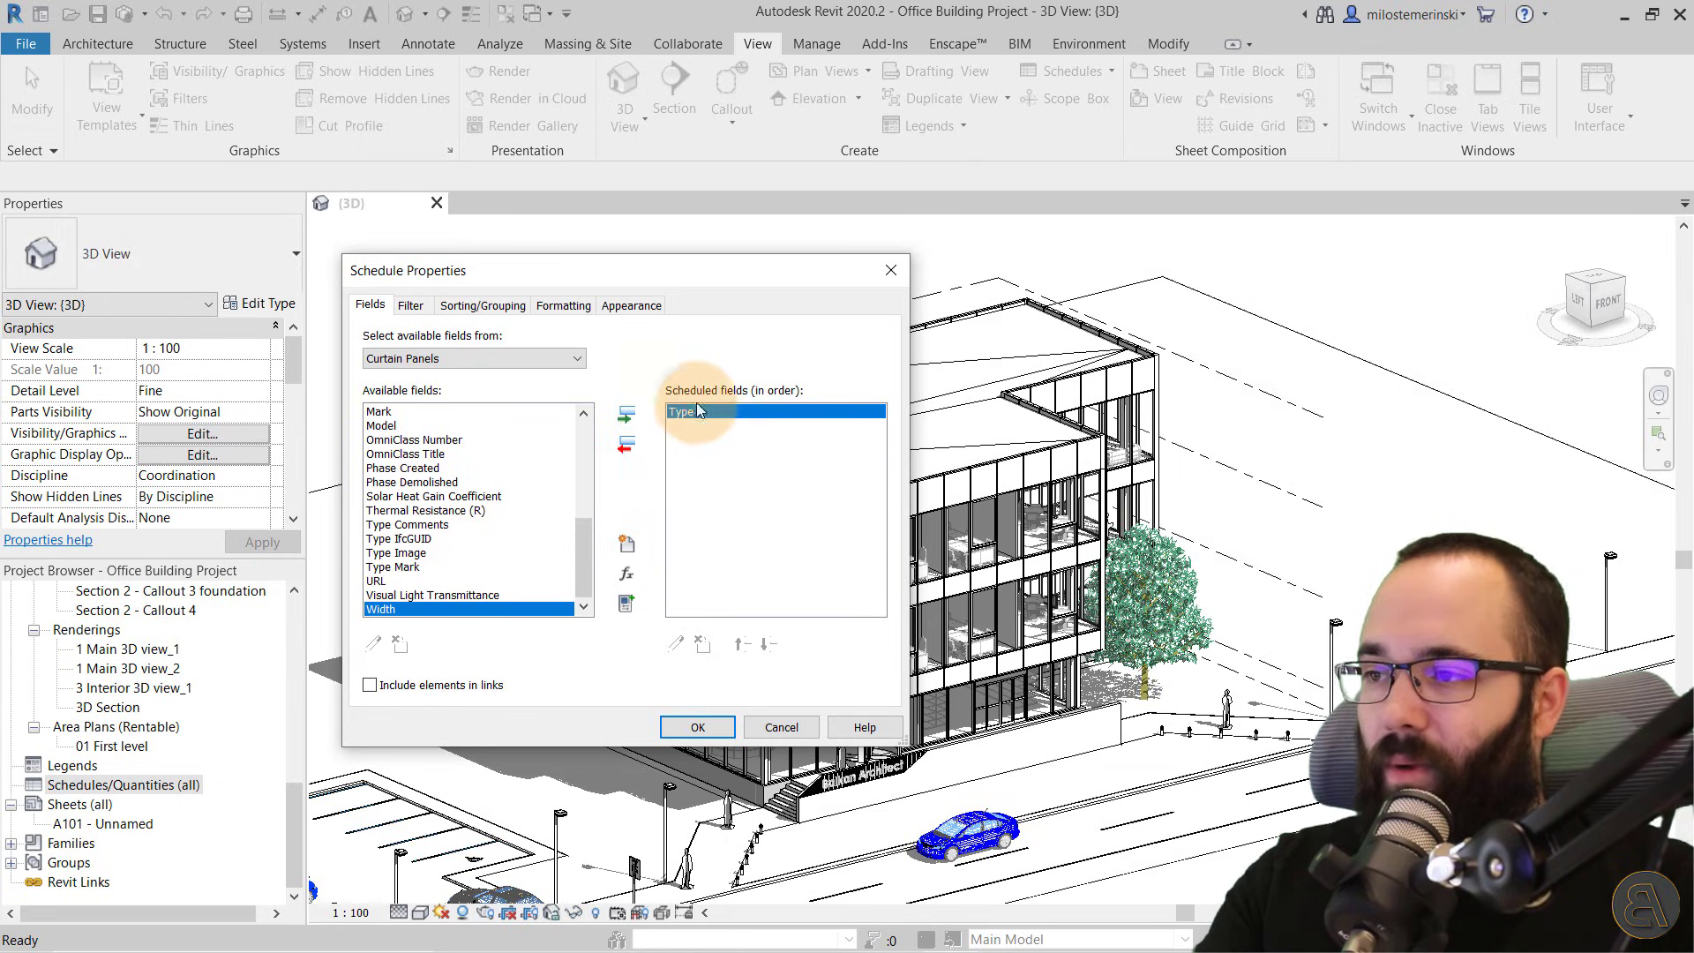
pyautogui.click(624, 417)
pyautogui.scroll(5, 420, 474)
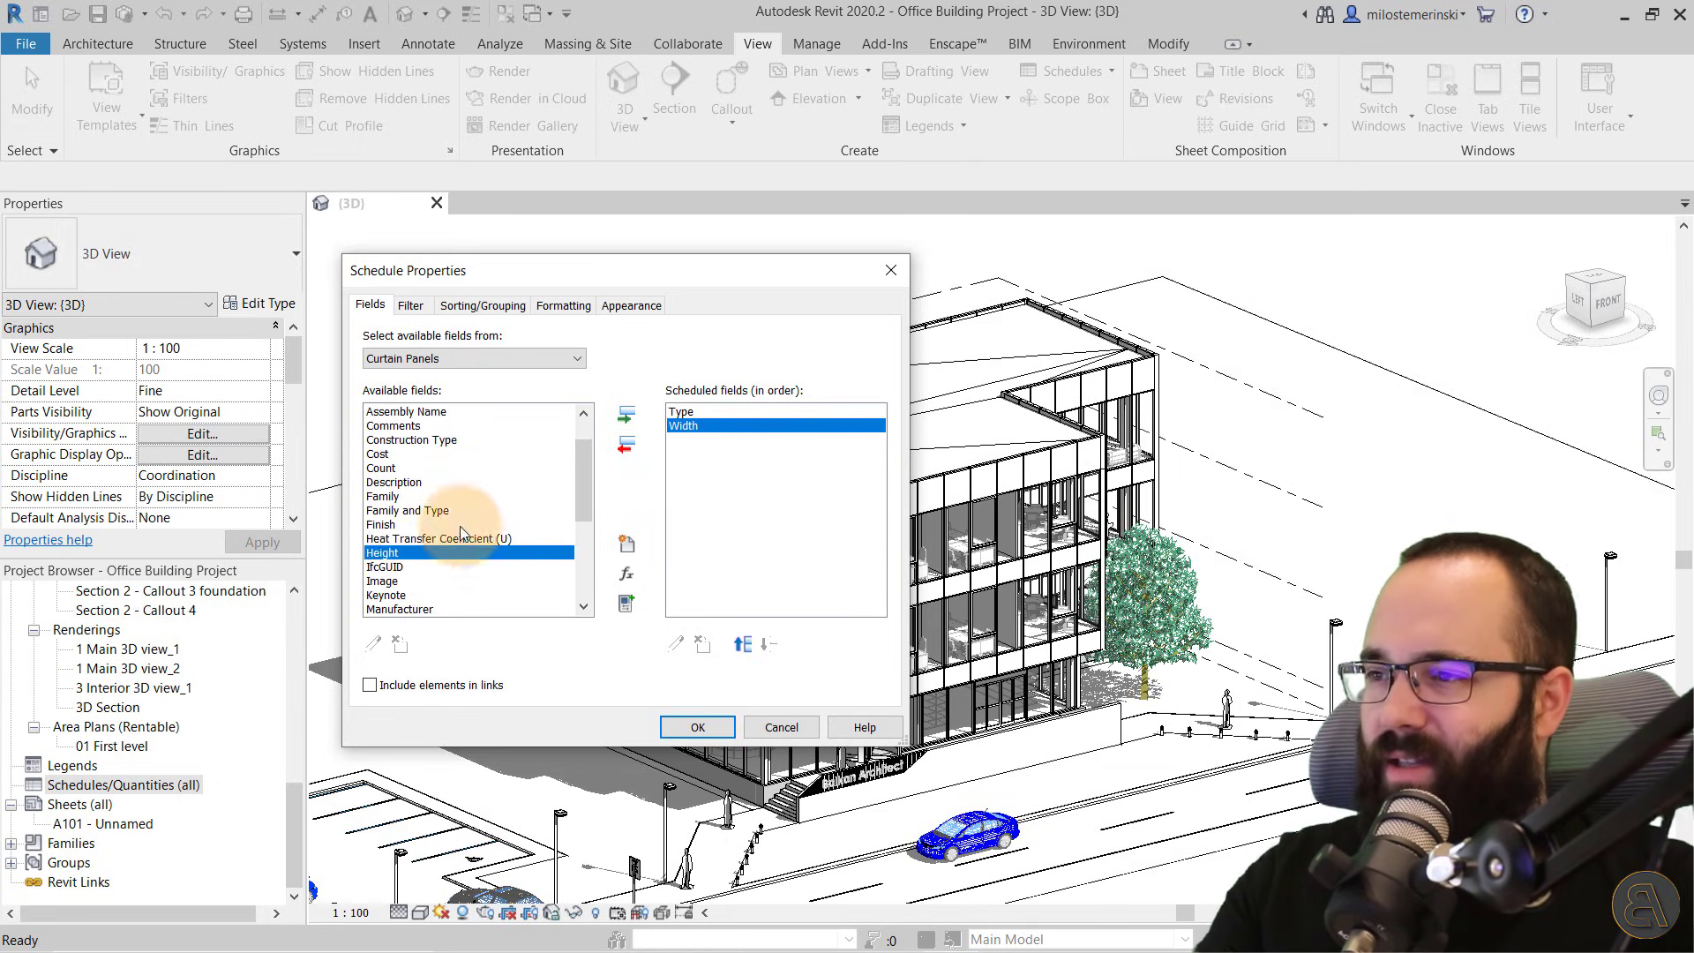
pyautogui.click(626, 415)
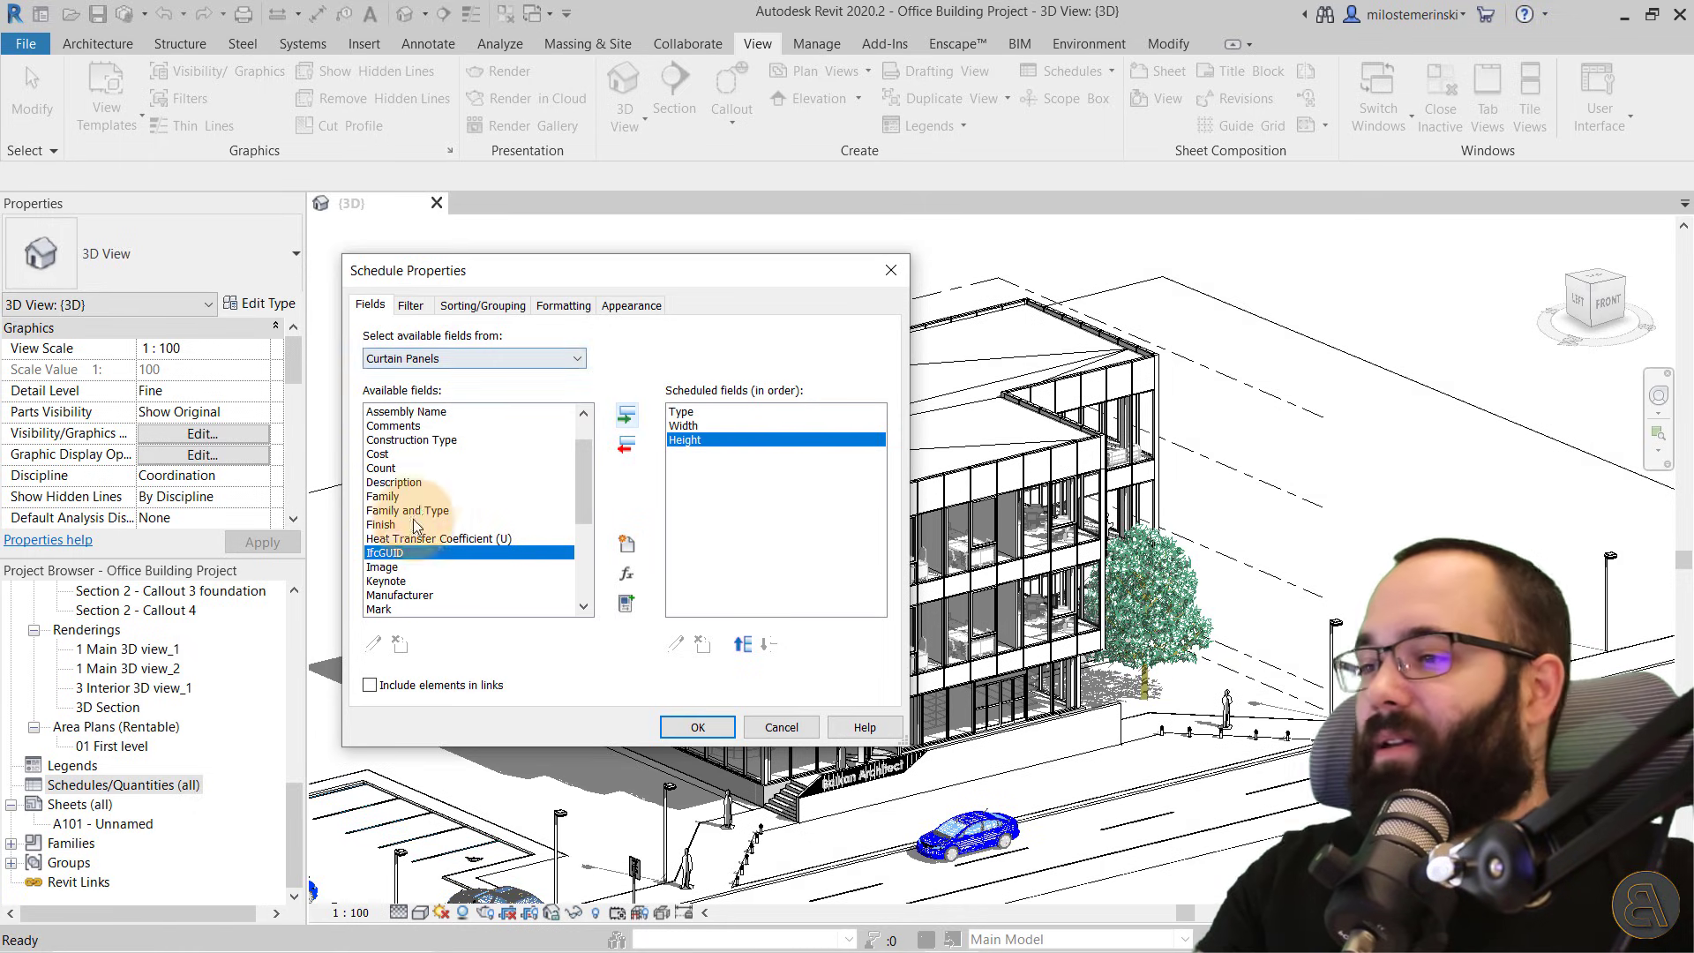
# Add the Family field to the scheduled fields and place it between Width and Height
pyautogui.click(397, 497)
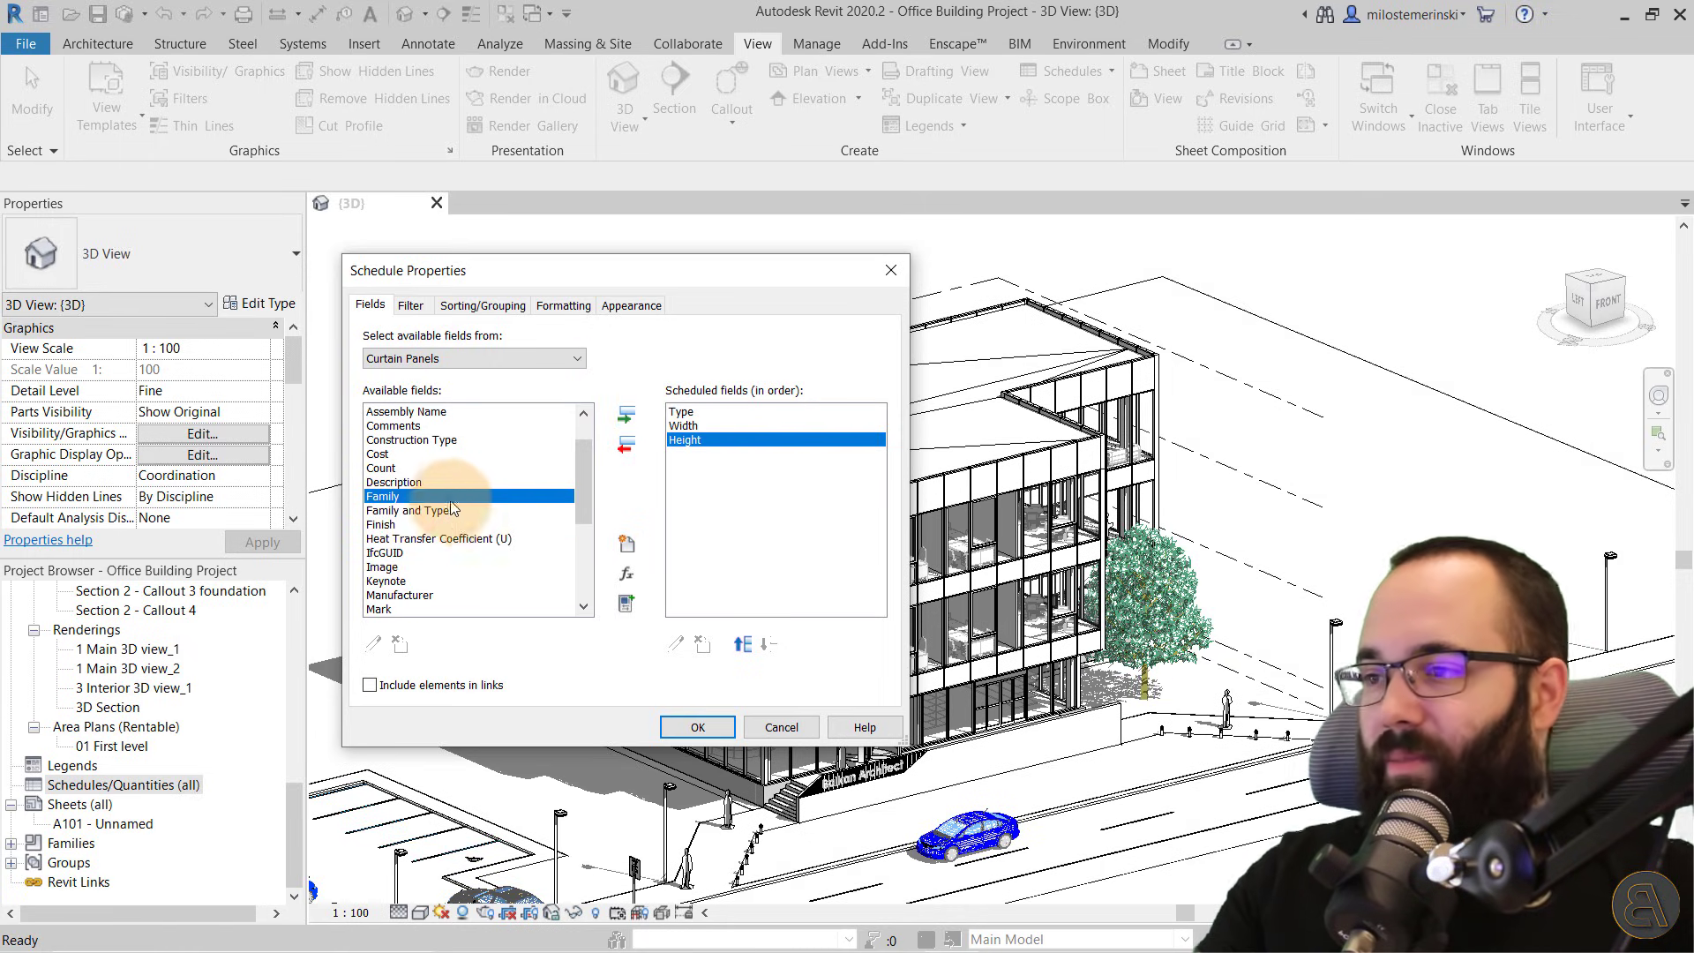
pyautogui.click(626, 415)
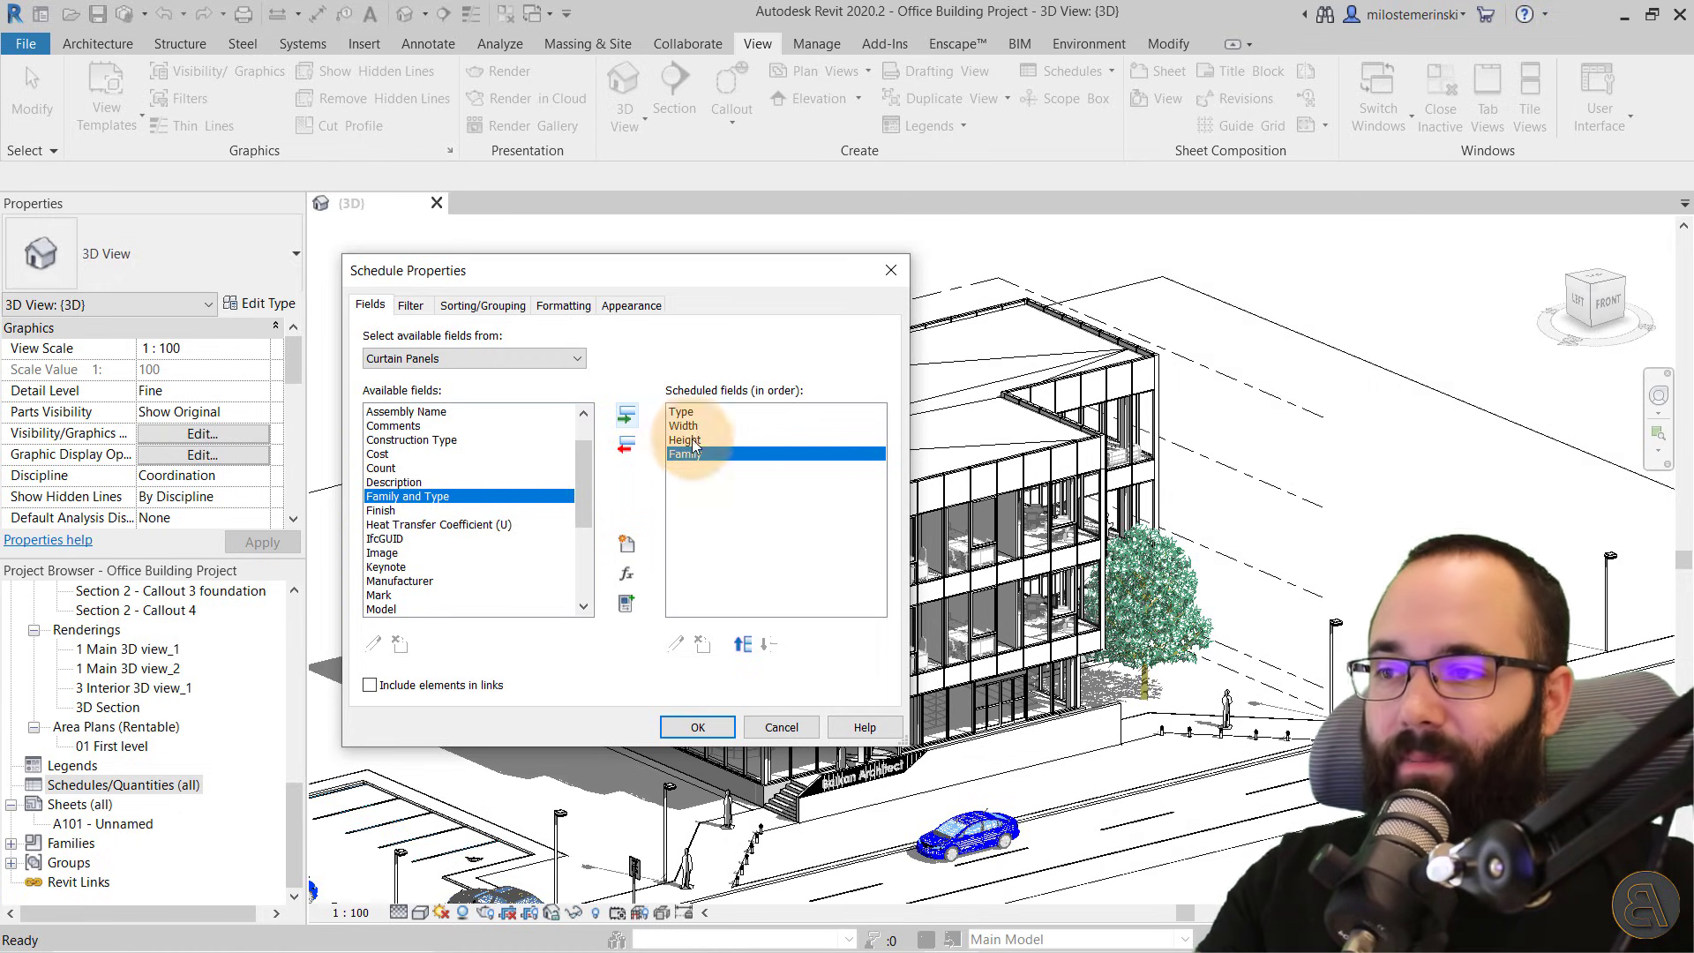
pyautogui.click(743, 644)
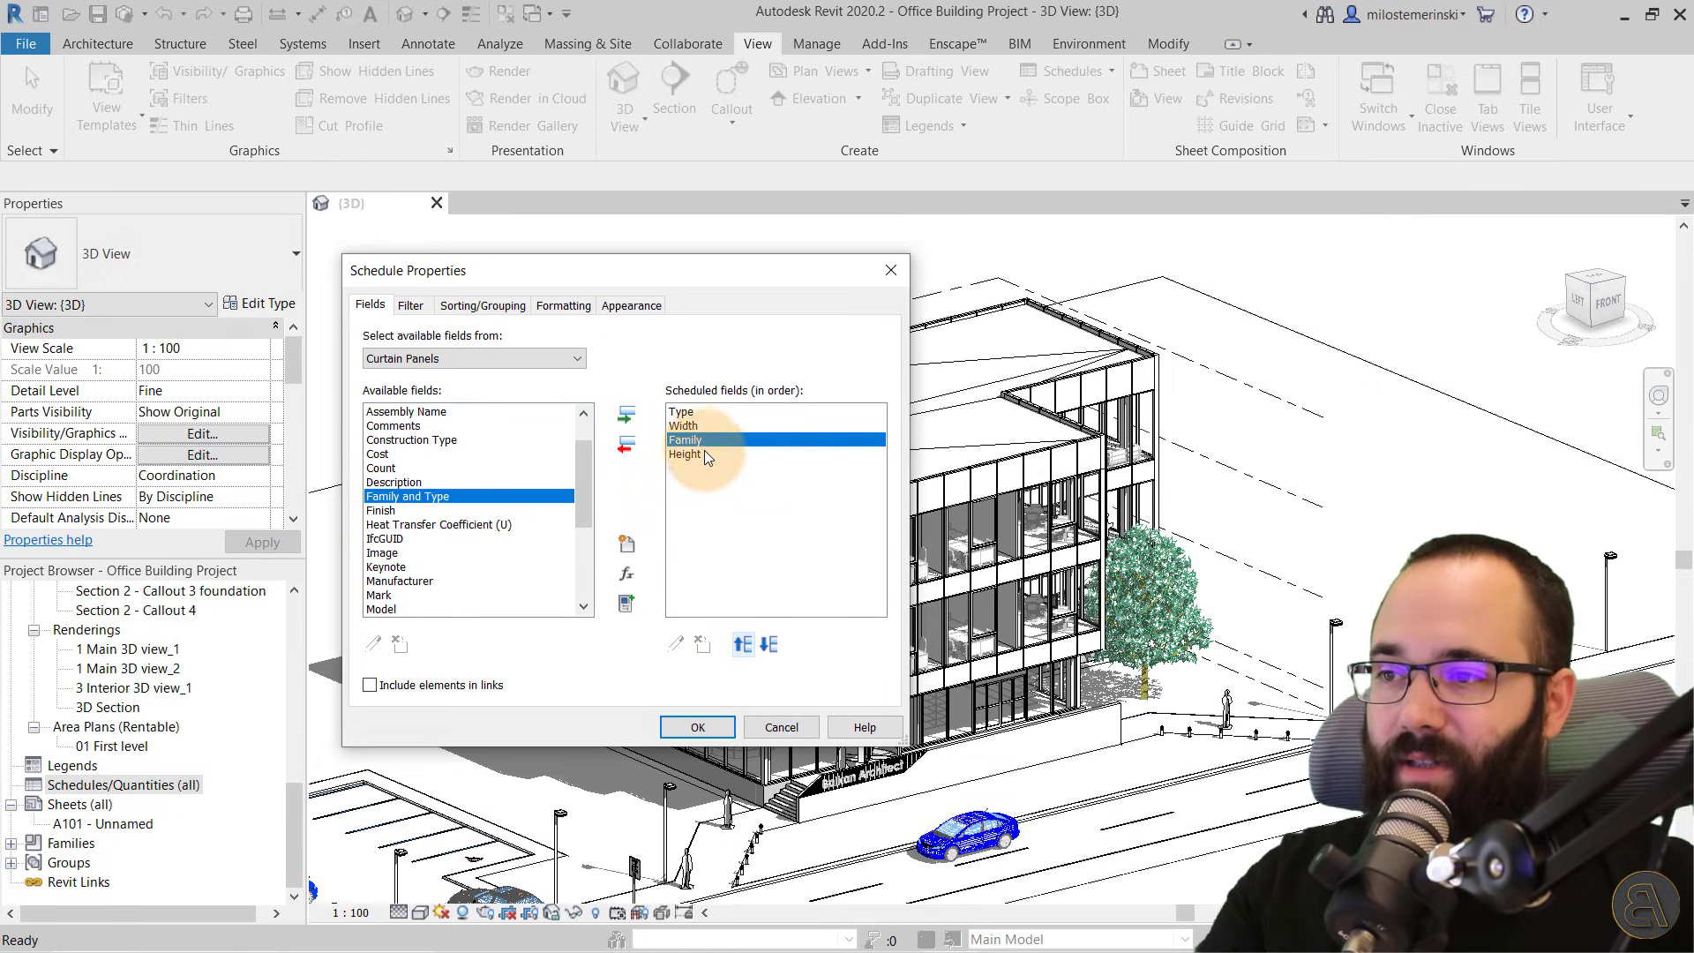
pyautogui.click(743, 645)
pyautogui.click(769, 645)
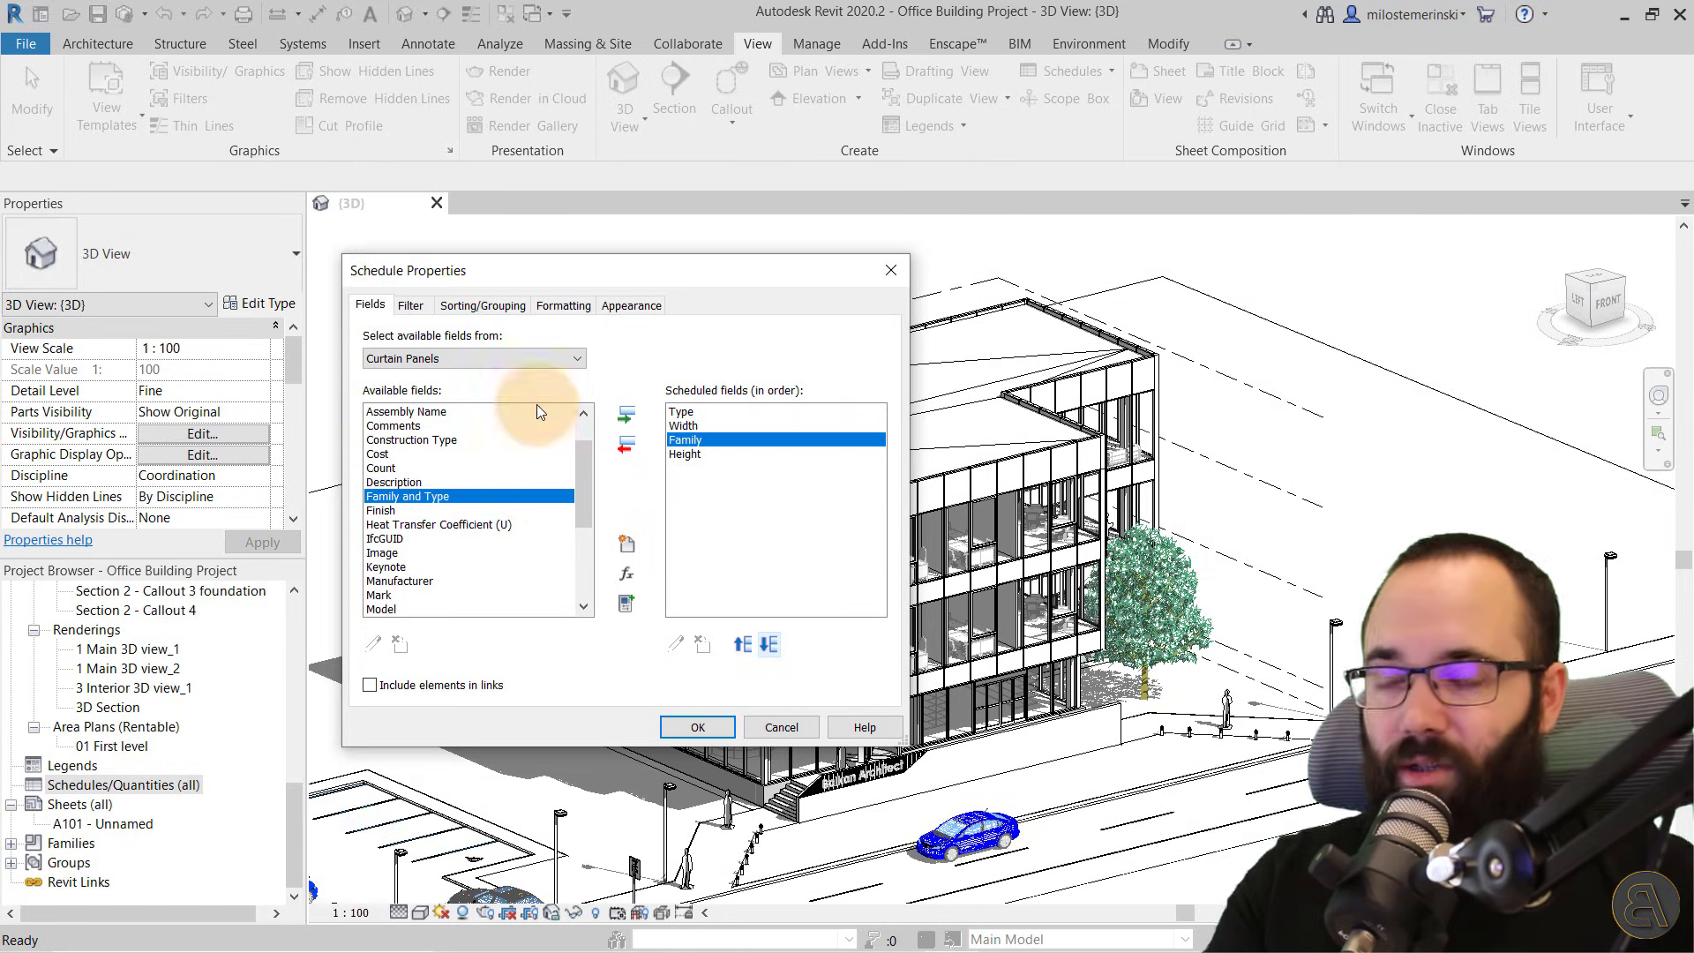
# Review the filter, sorting/grouping, formatting and appearance settings of the schedule, and return to its fields
pyautogui.click(420, 310)
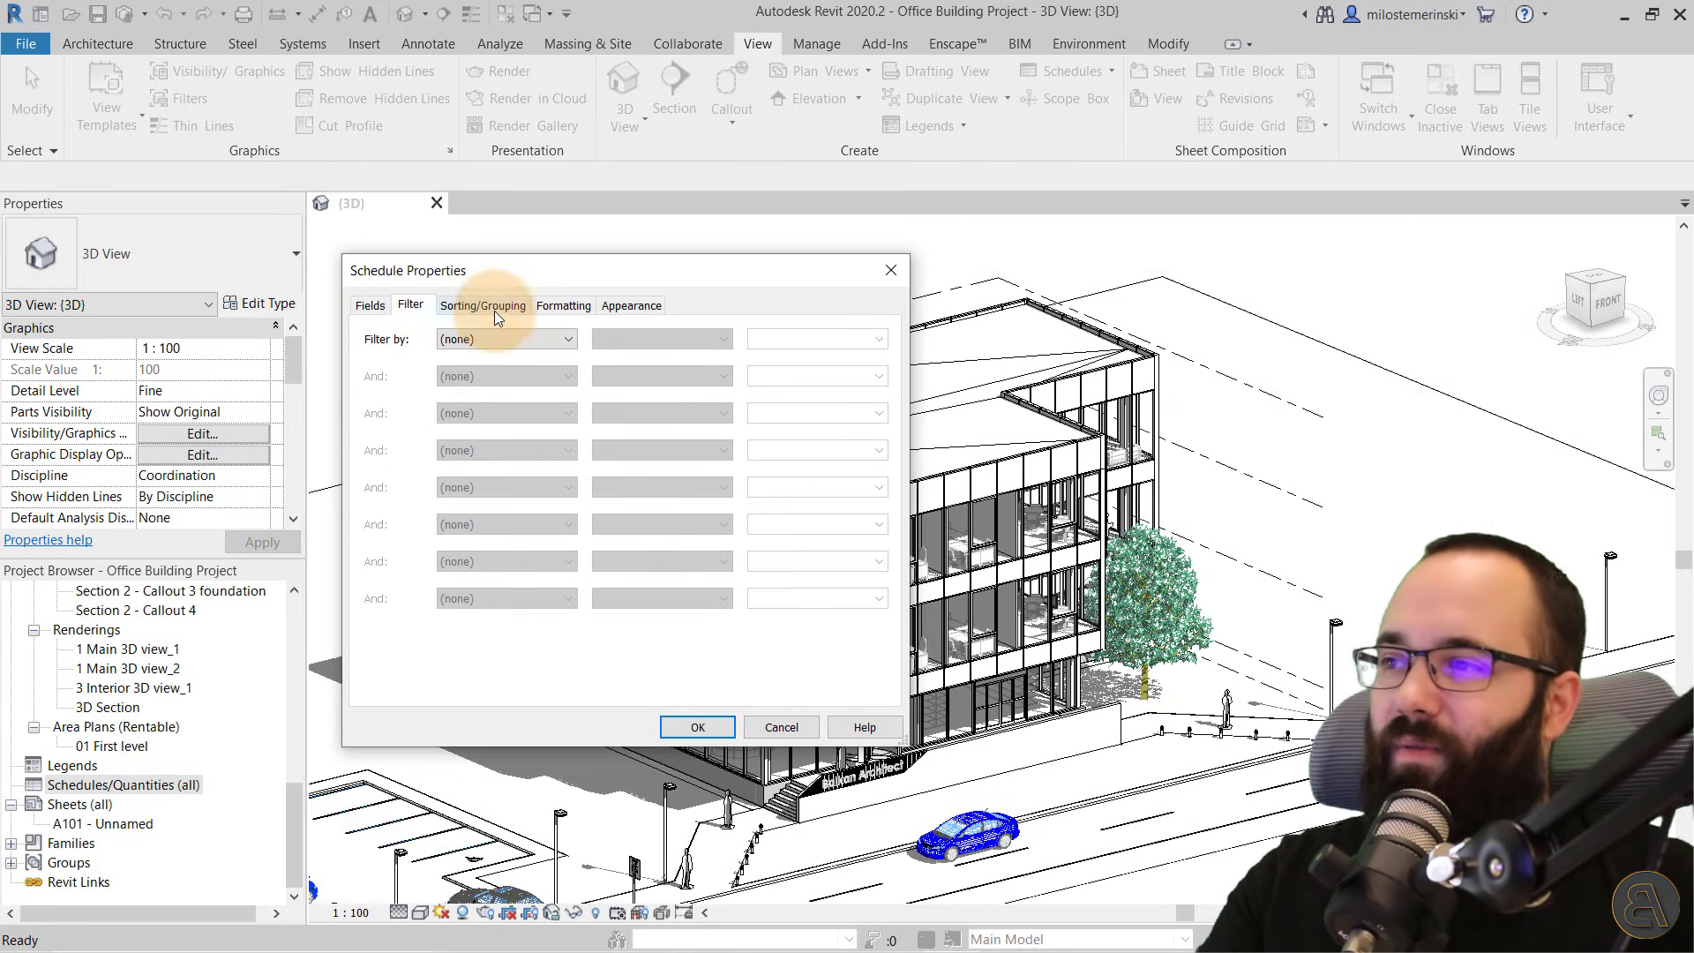
pyautogui.click(491, 309)
pyautogui.click(588, 307)
pyautogui.click(628, 309)
pyautogui.click(463, 313)
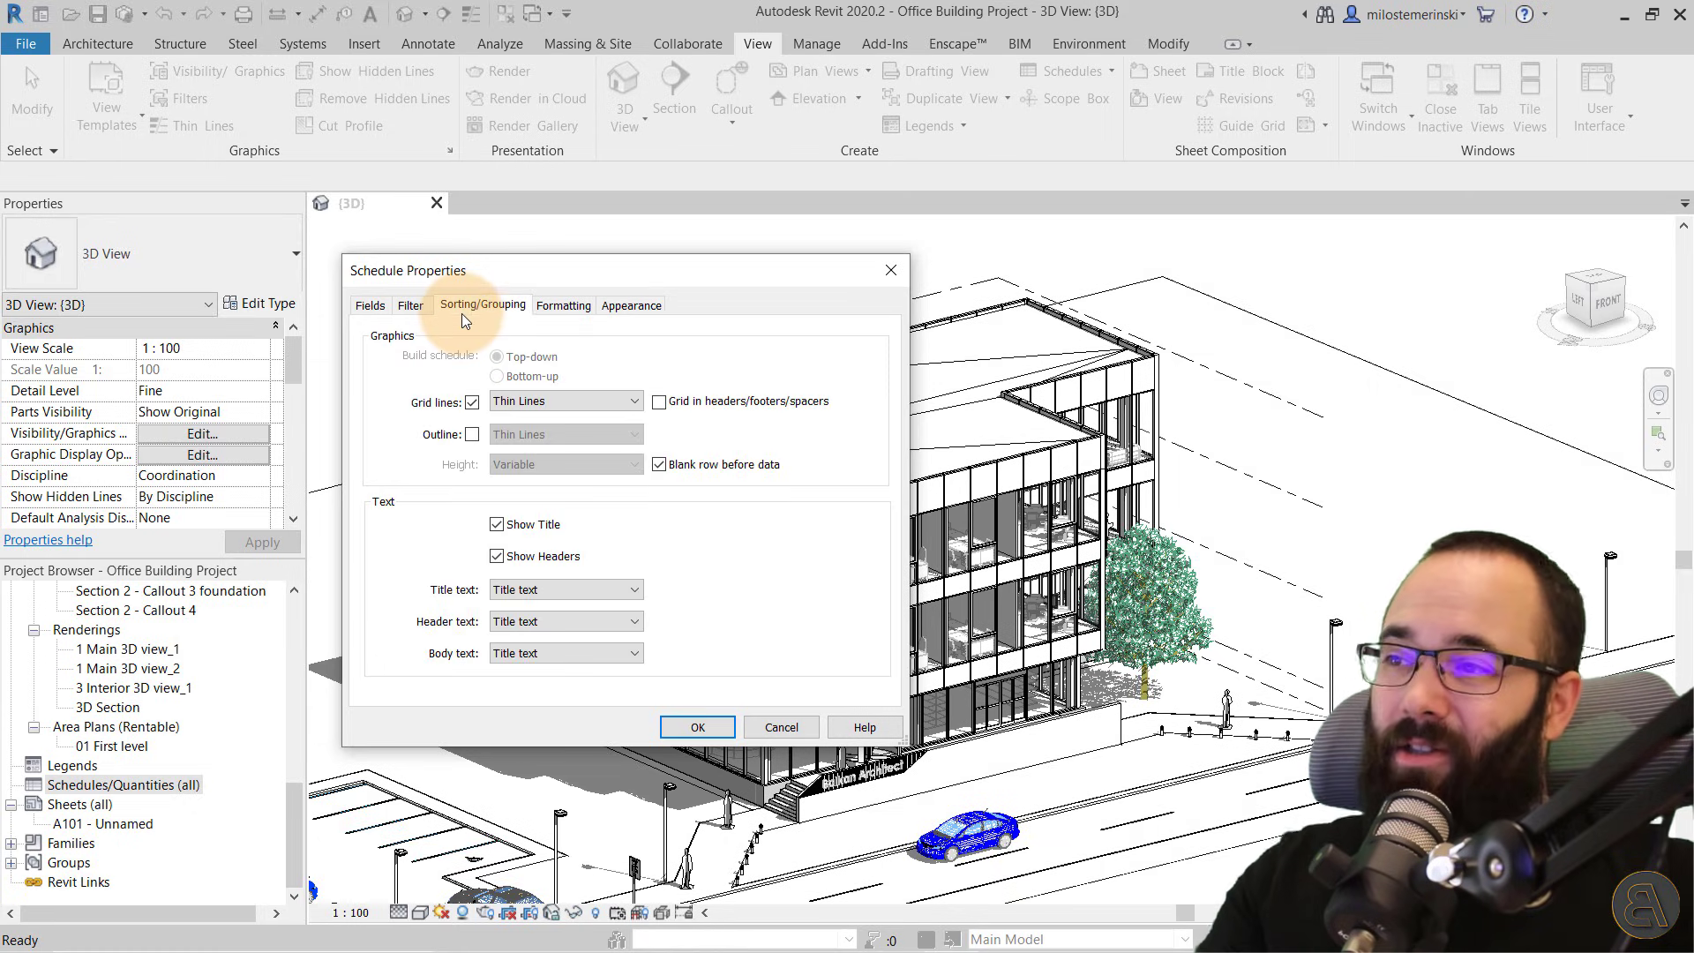
pyautogui.click(411, 309)
pyautogui.click(381, 309)
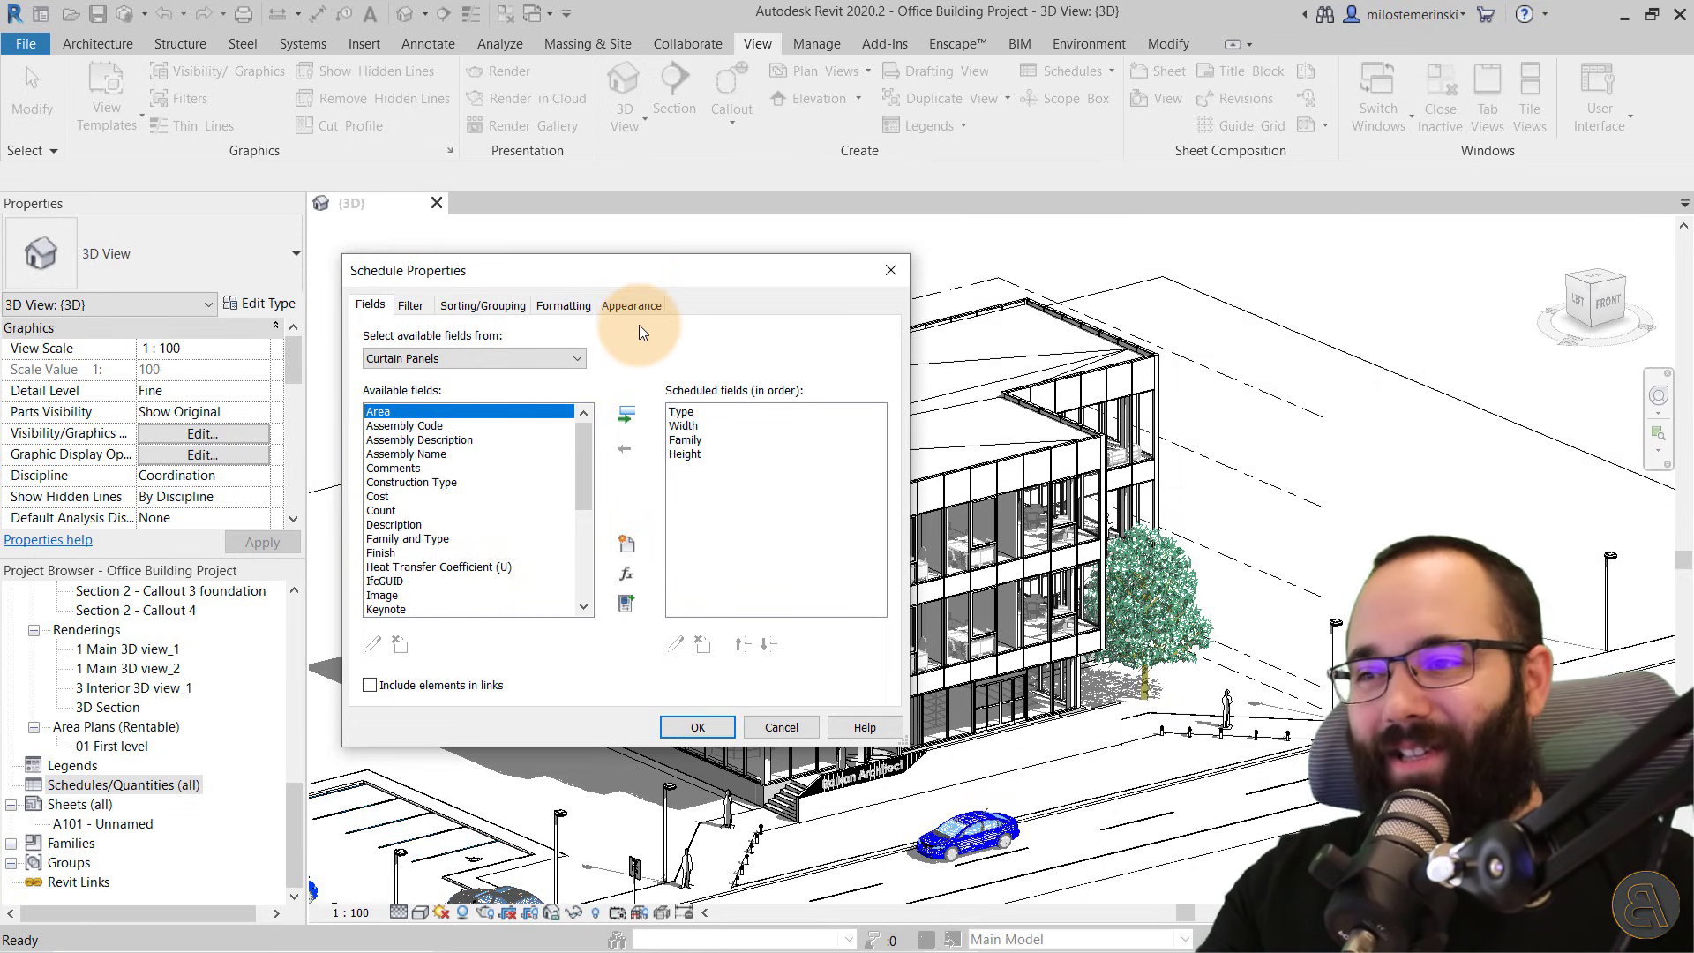
# Generate the curtain panel schedule with the chosen fields and look through its rows
pyautogui.click(697, 726)
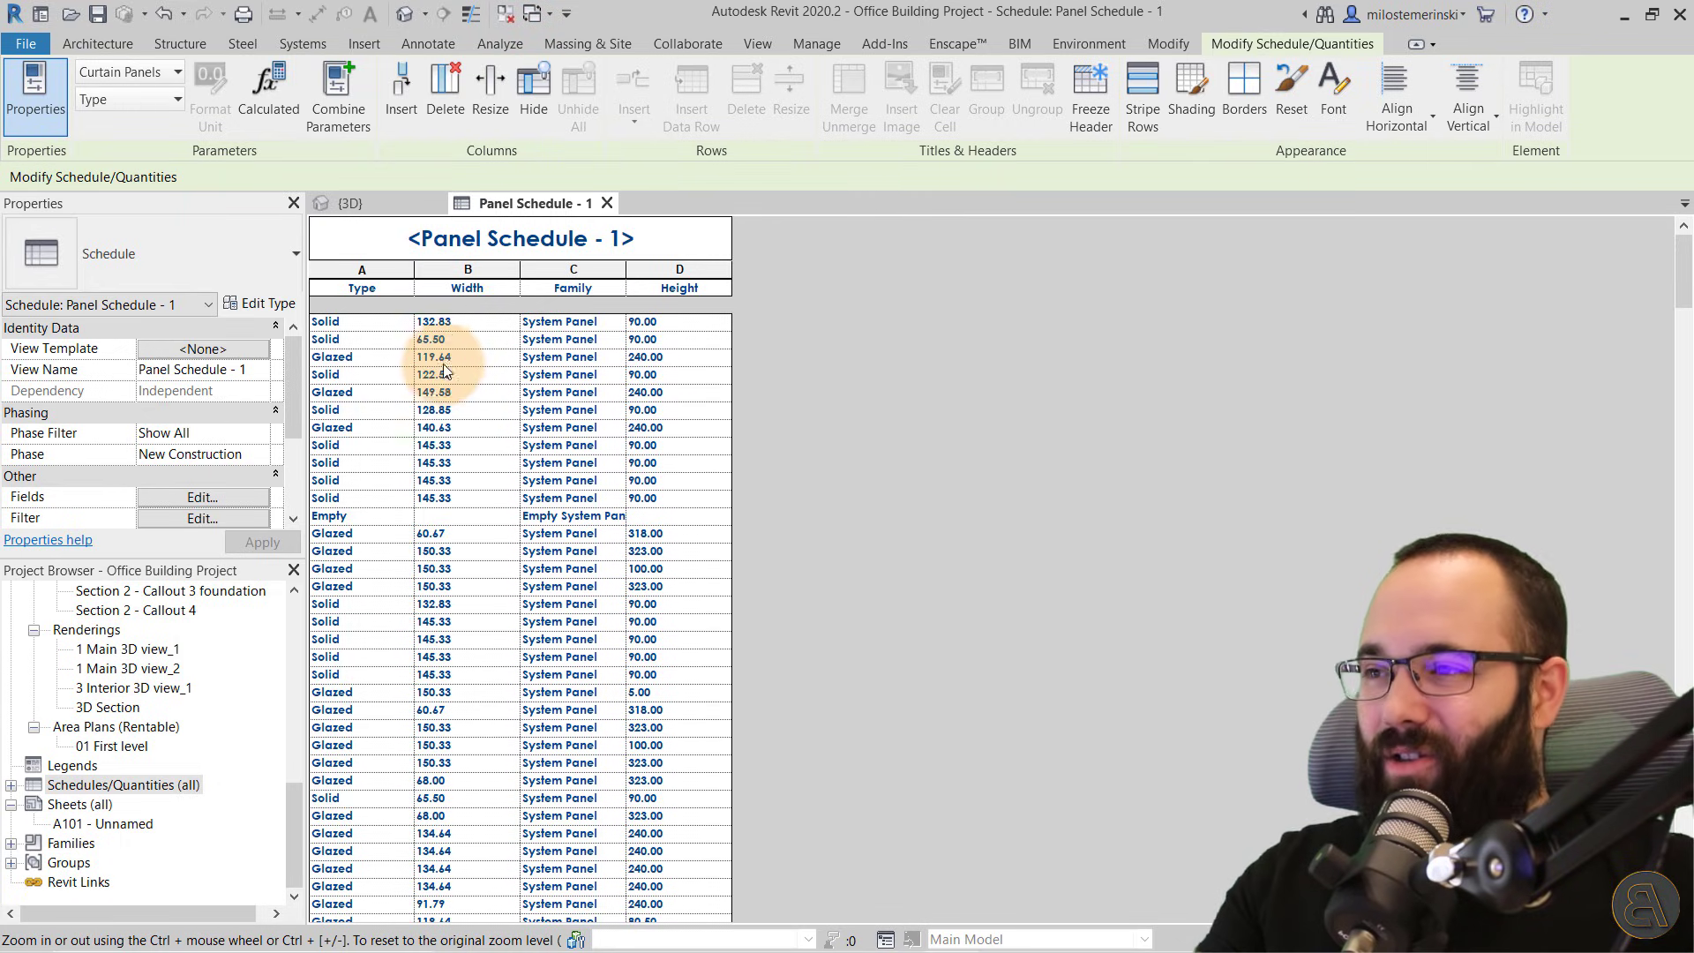
pyautogui.scroll(-8, 558, 409)
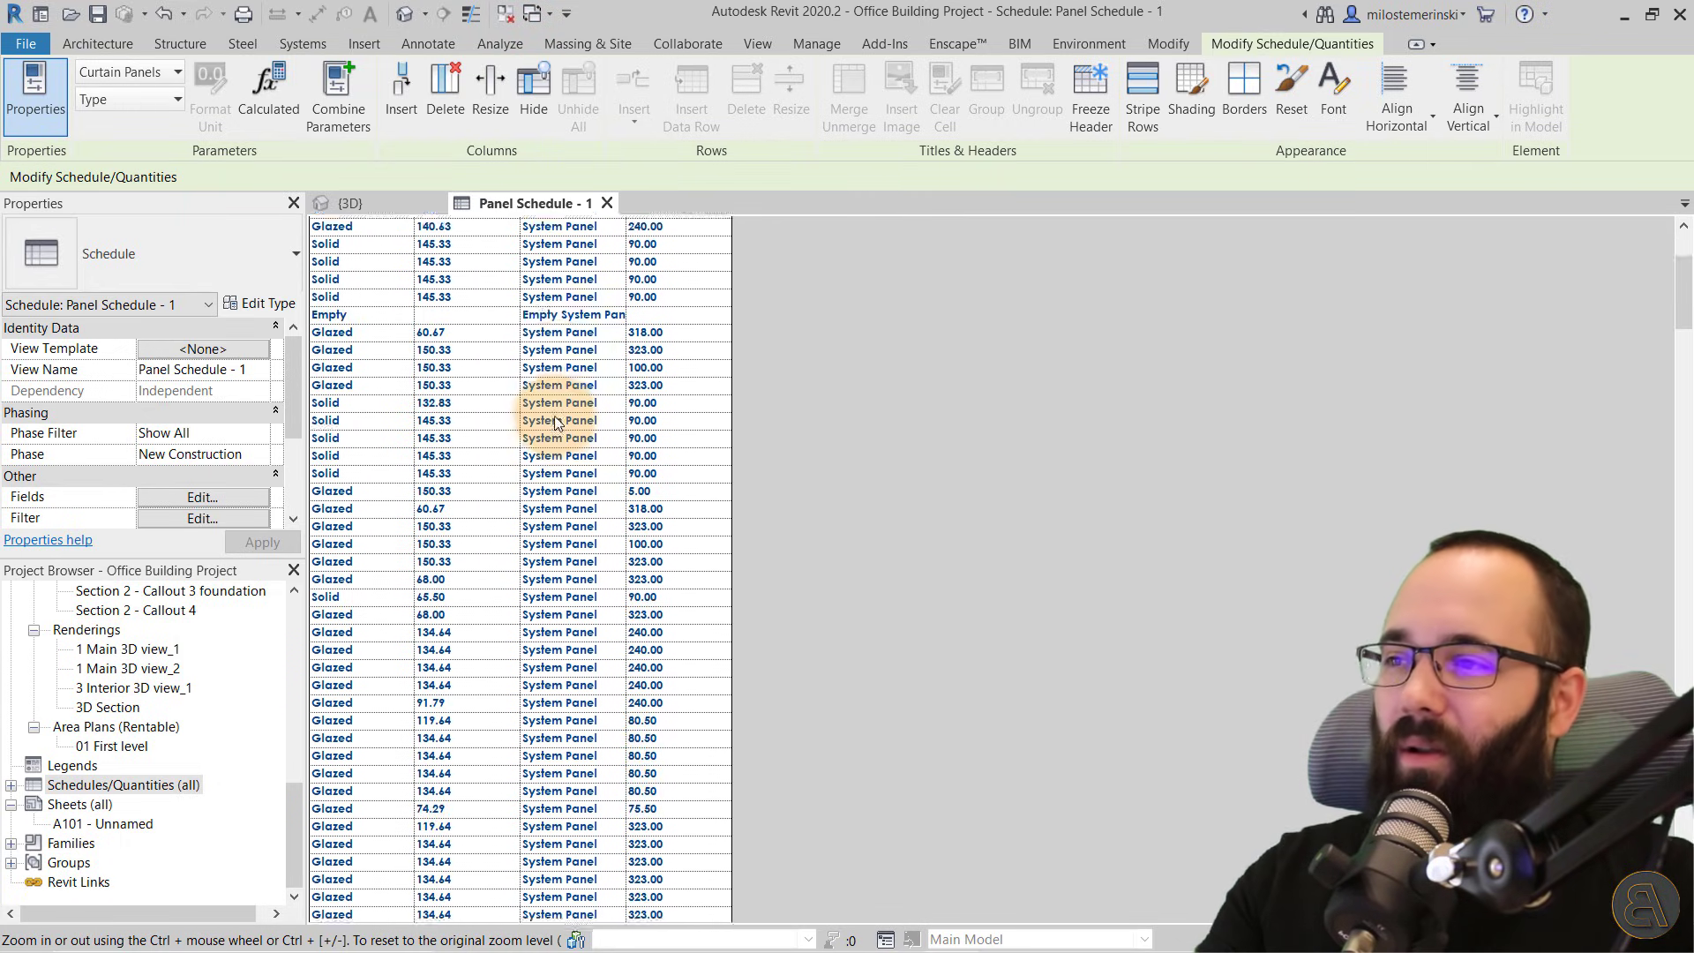
pyautogui.scroll(-15, 553, 416)
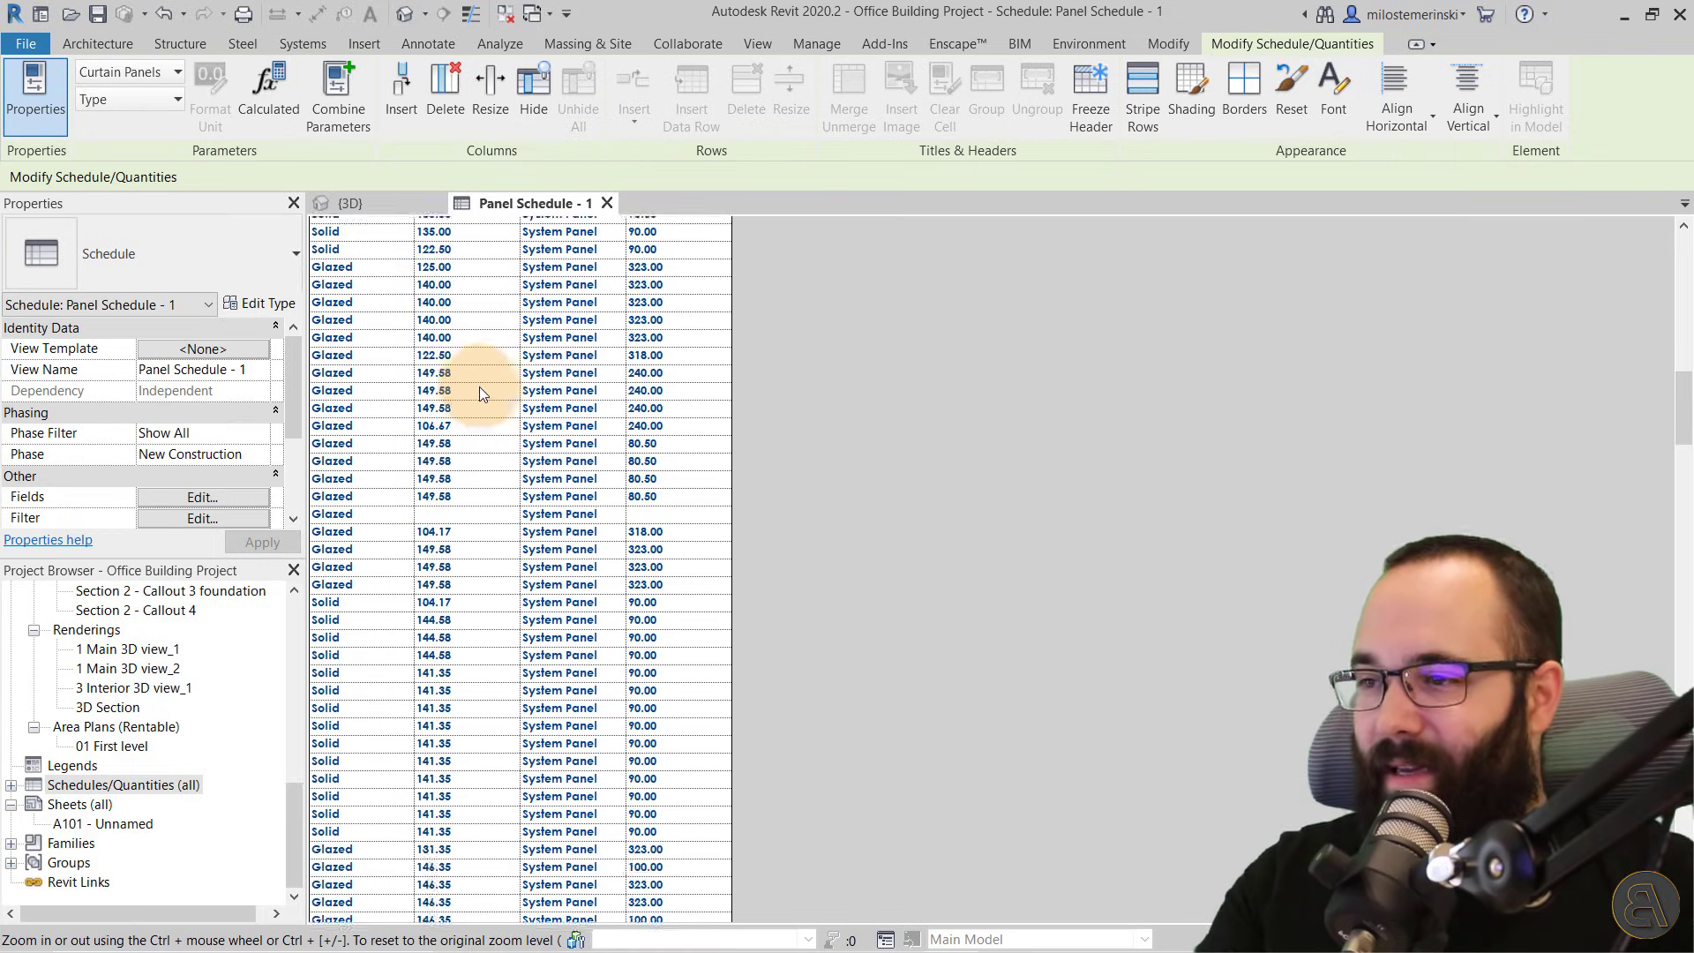
pyautogui.scroll(-8, 477, 397)
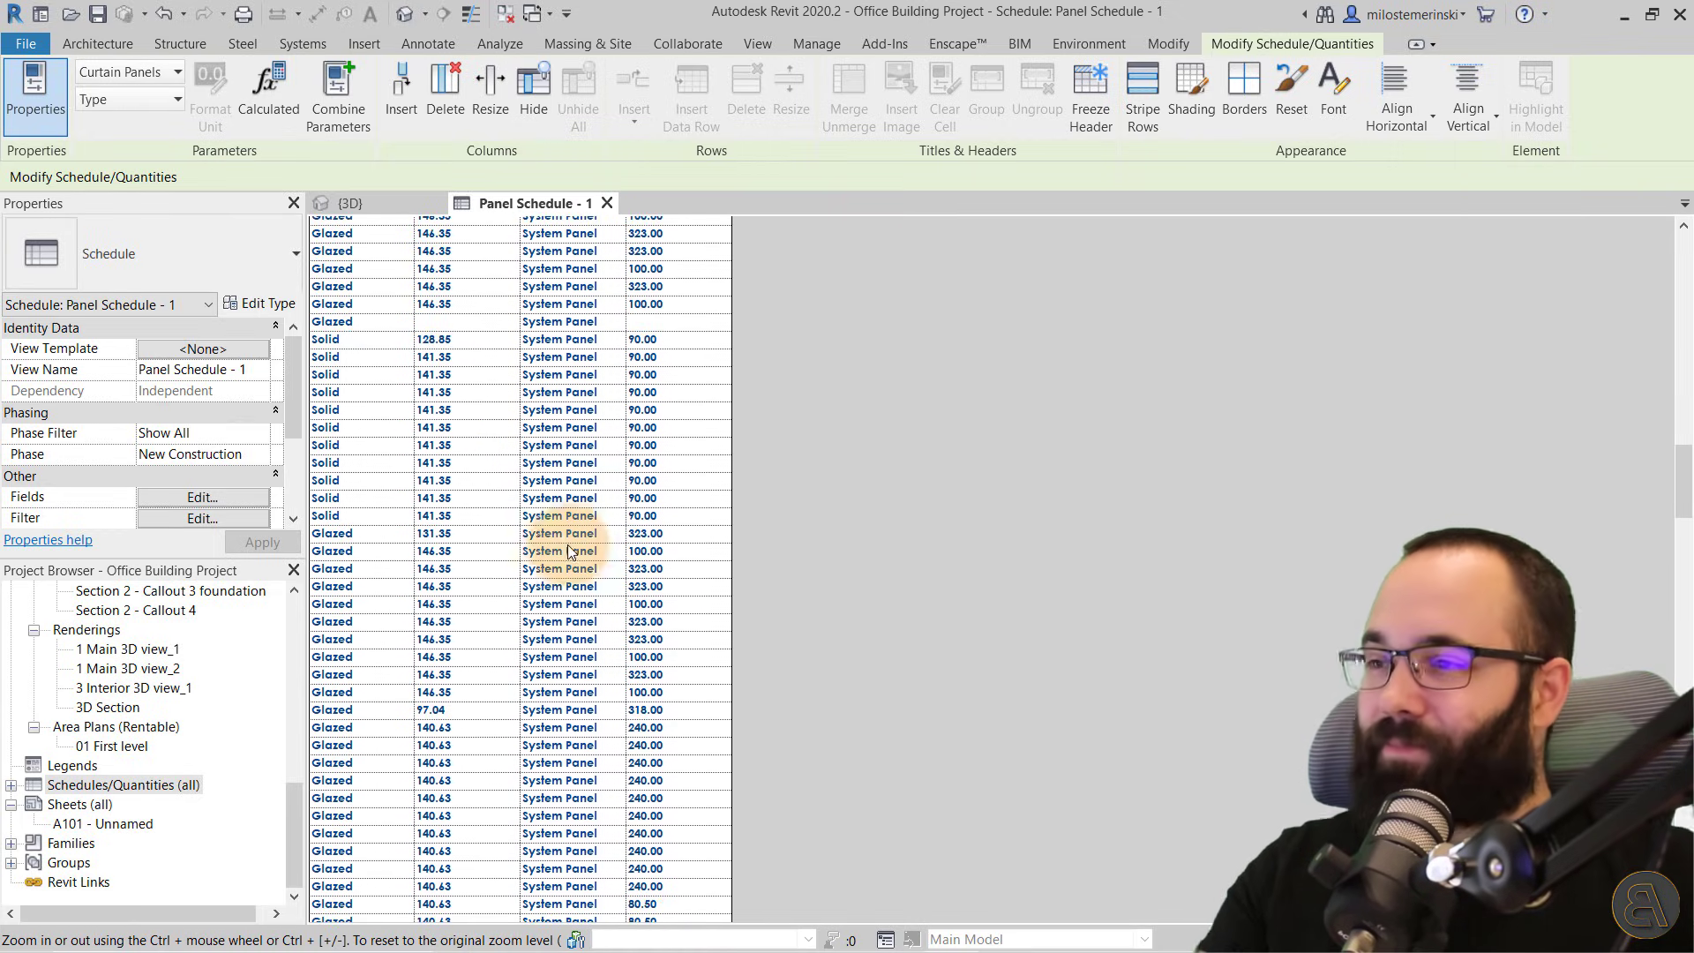
pyautogui.scroll(10, 473, 526)
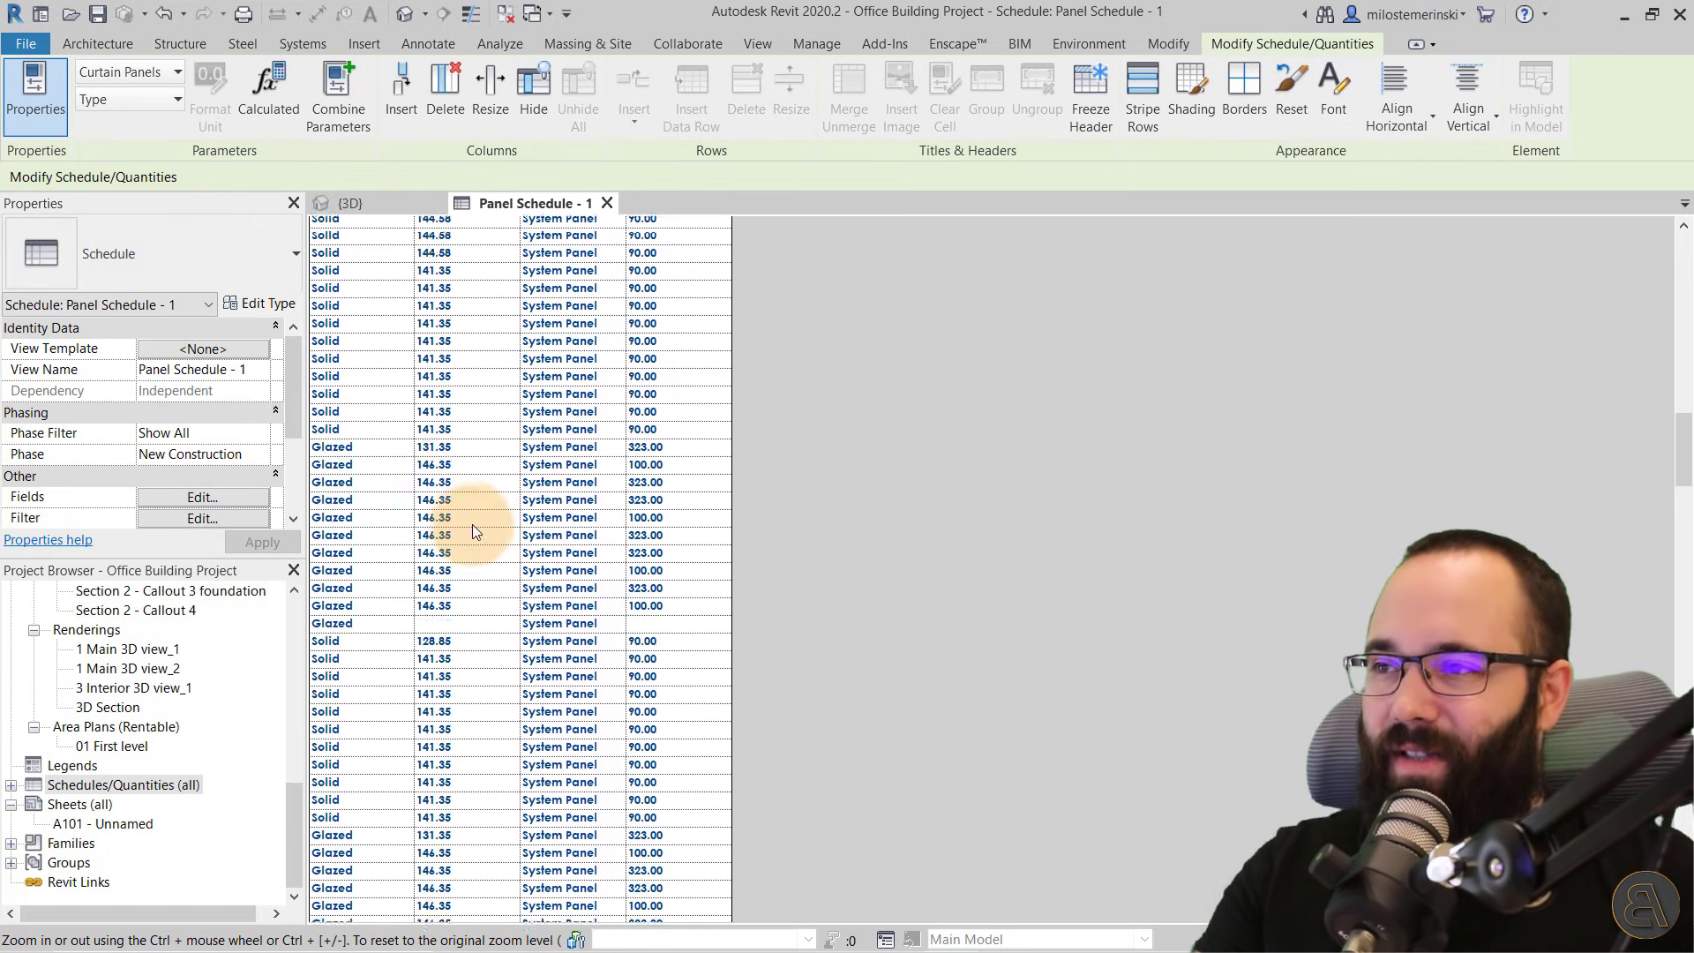
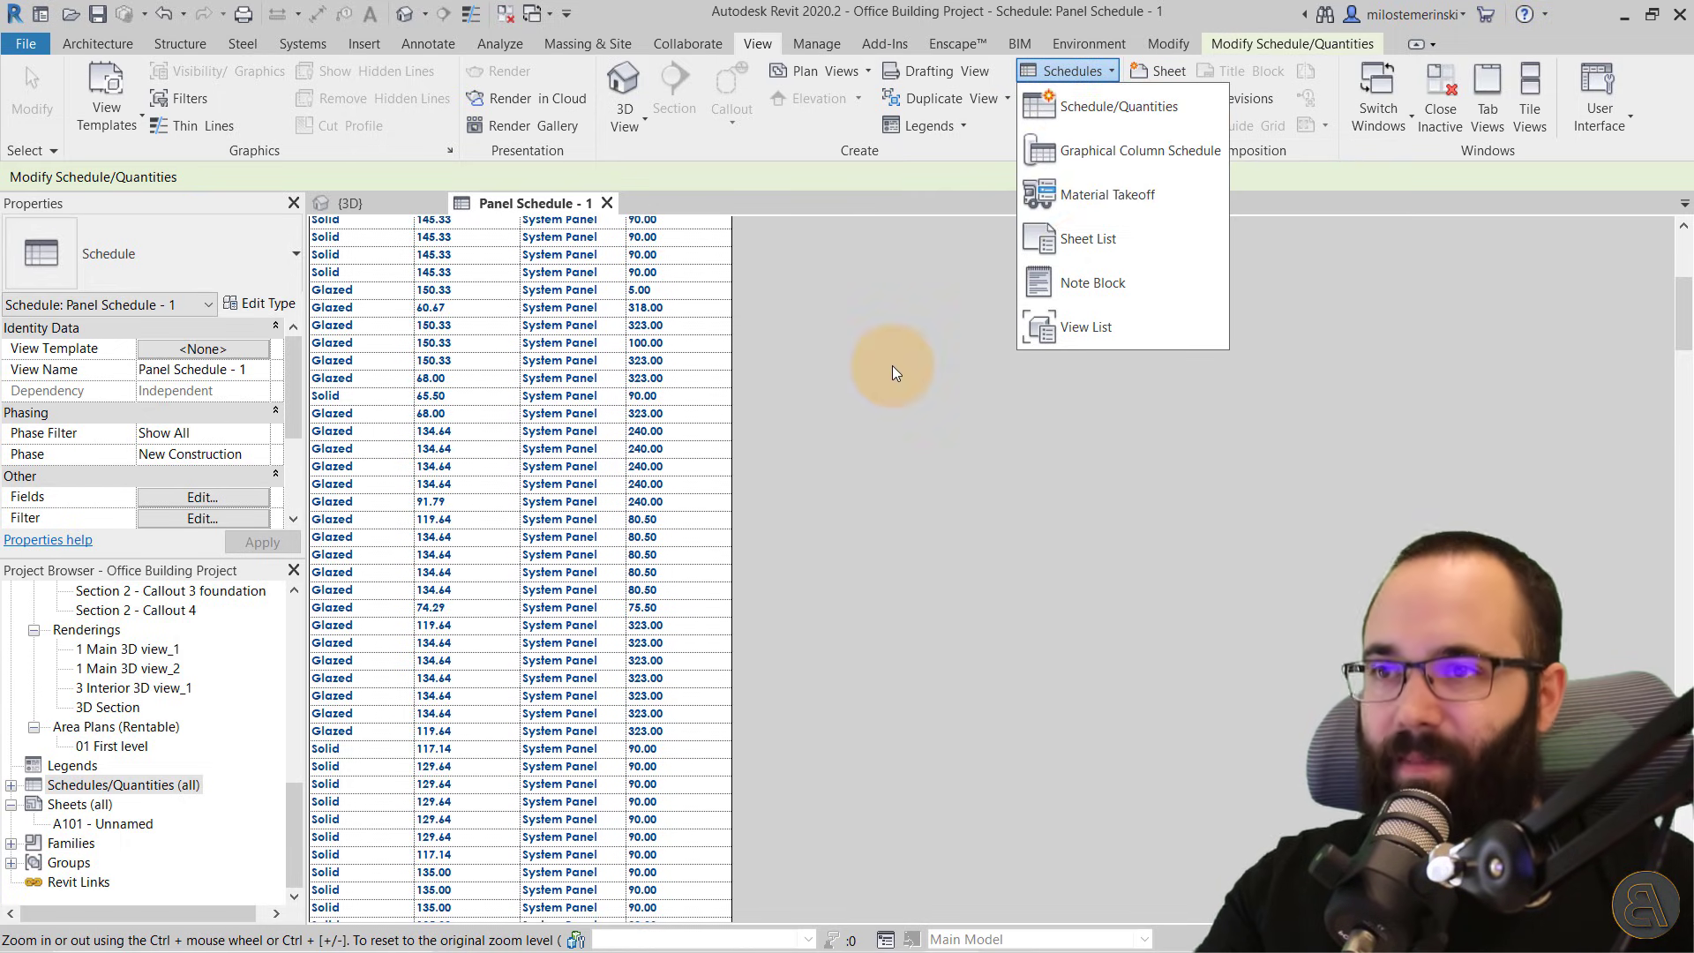
# Create a new material takeoff for the Walls category with the name Wall Material Takeoff in the New Construction phase
pyautogui.click(1126, 210)
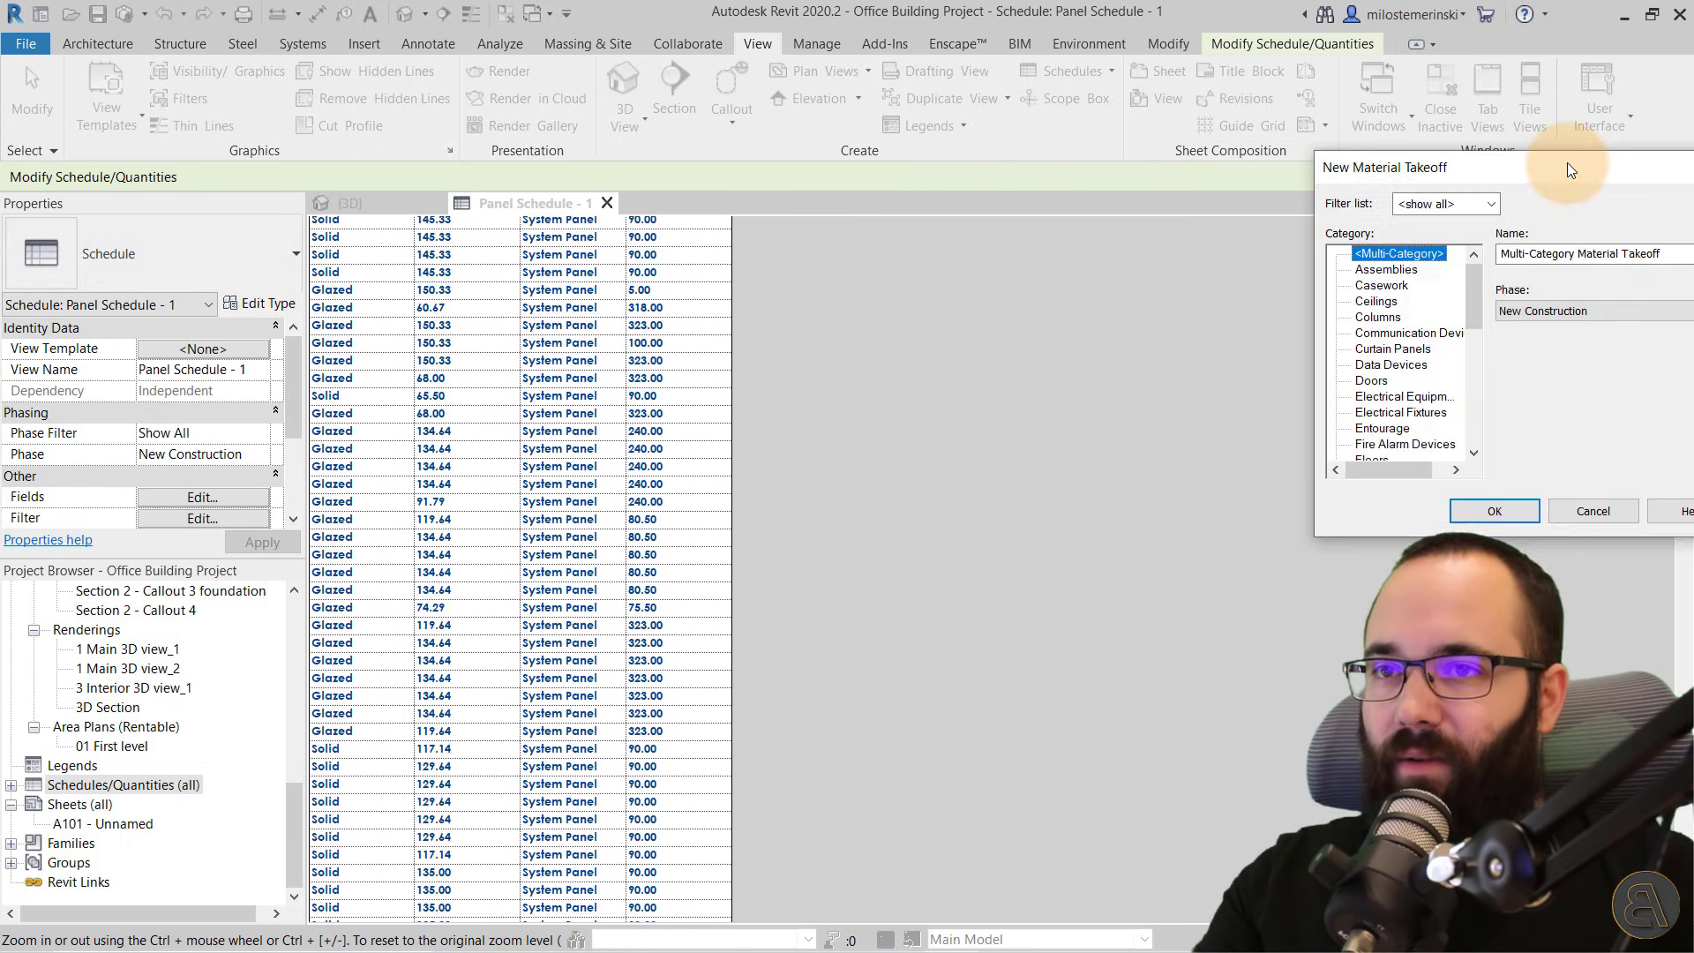
pyautogui.moveTo(1567, 163); pyautogui.dragTo(587, 214)
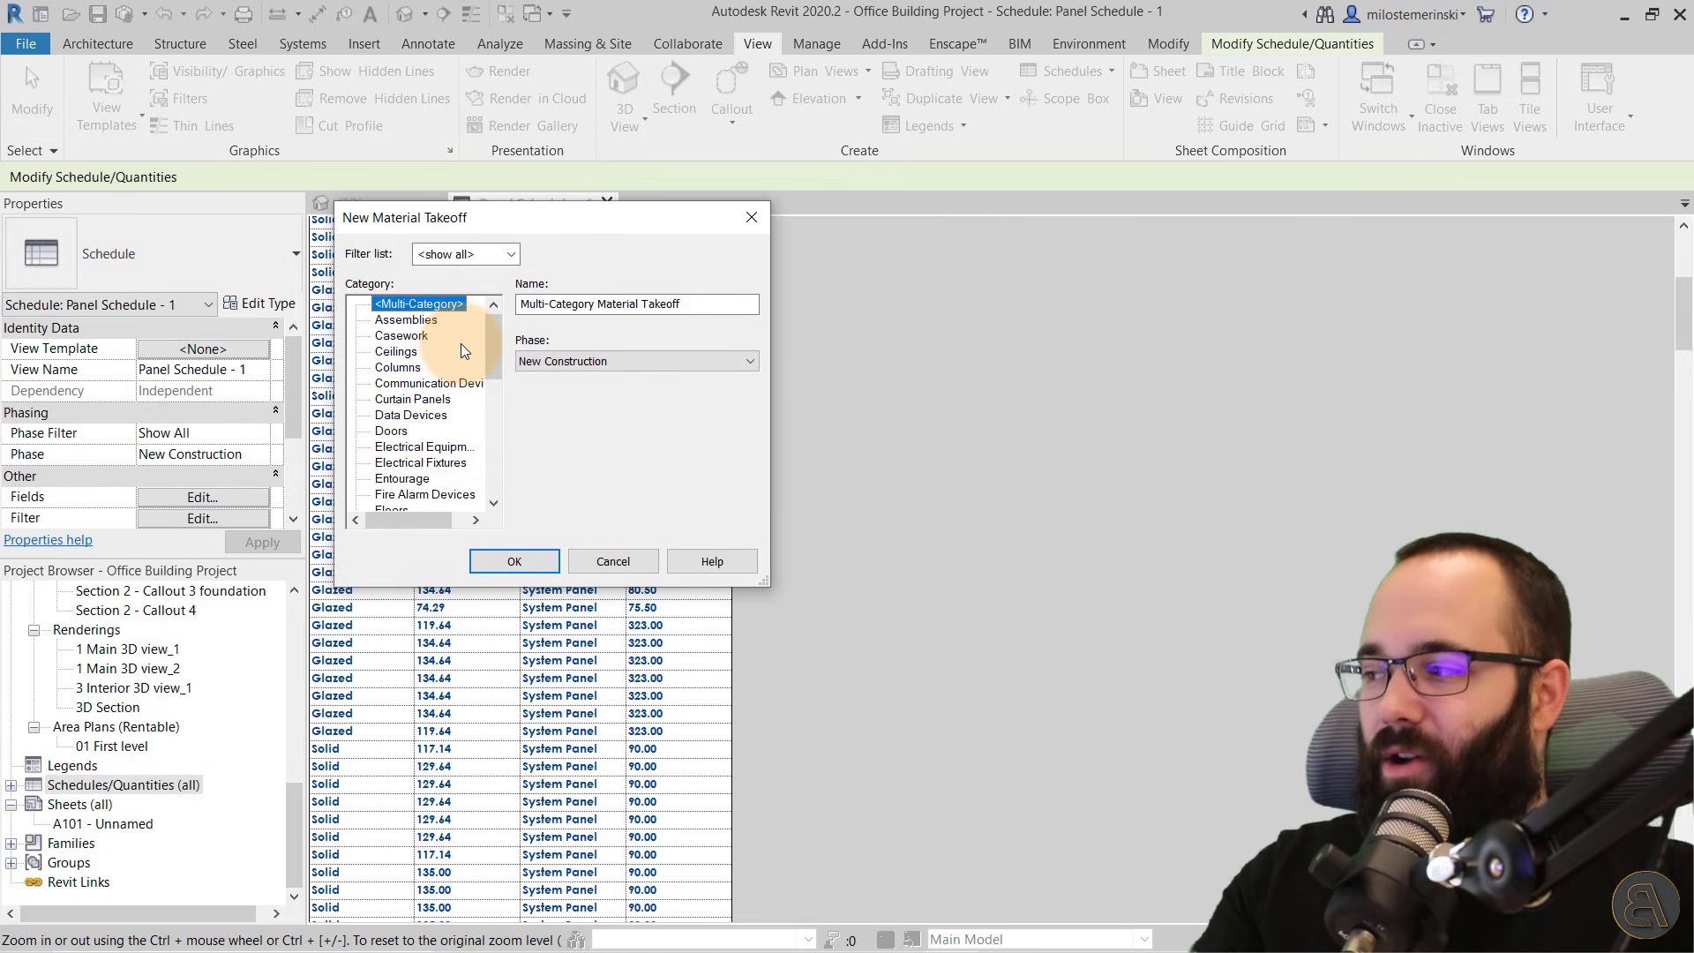
pyautogui.moveTo(495, 349); pyautogui.dragTo(501, 468)
pyautogui.click(390, 479)
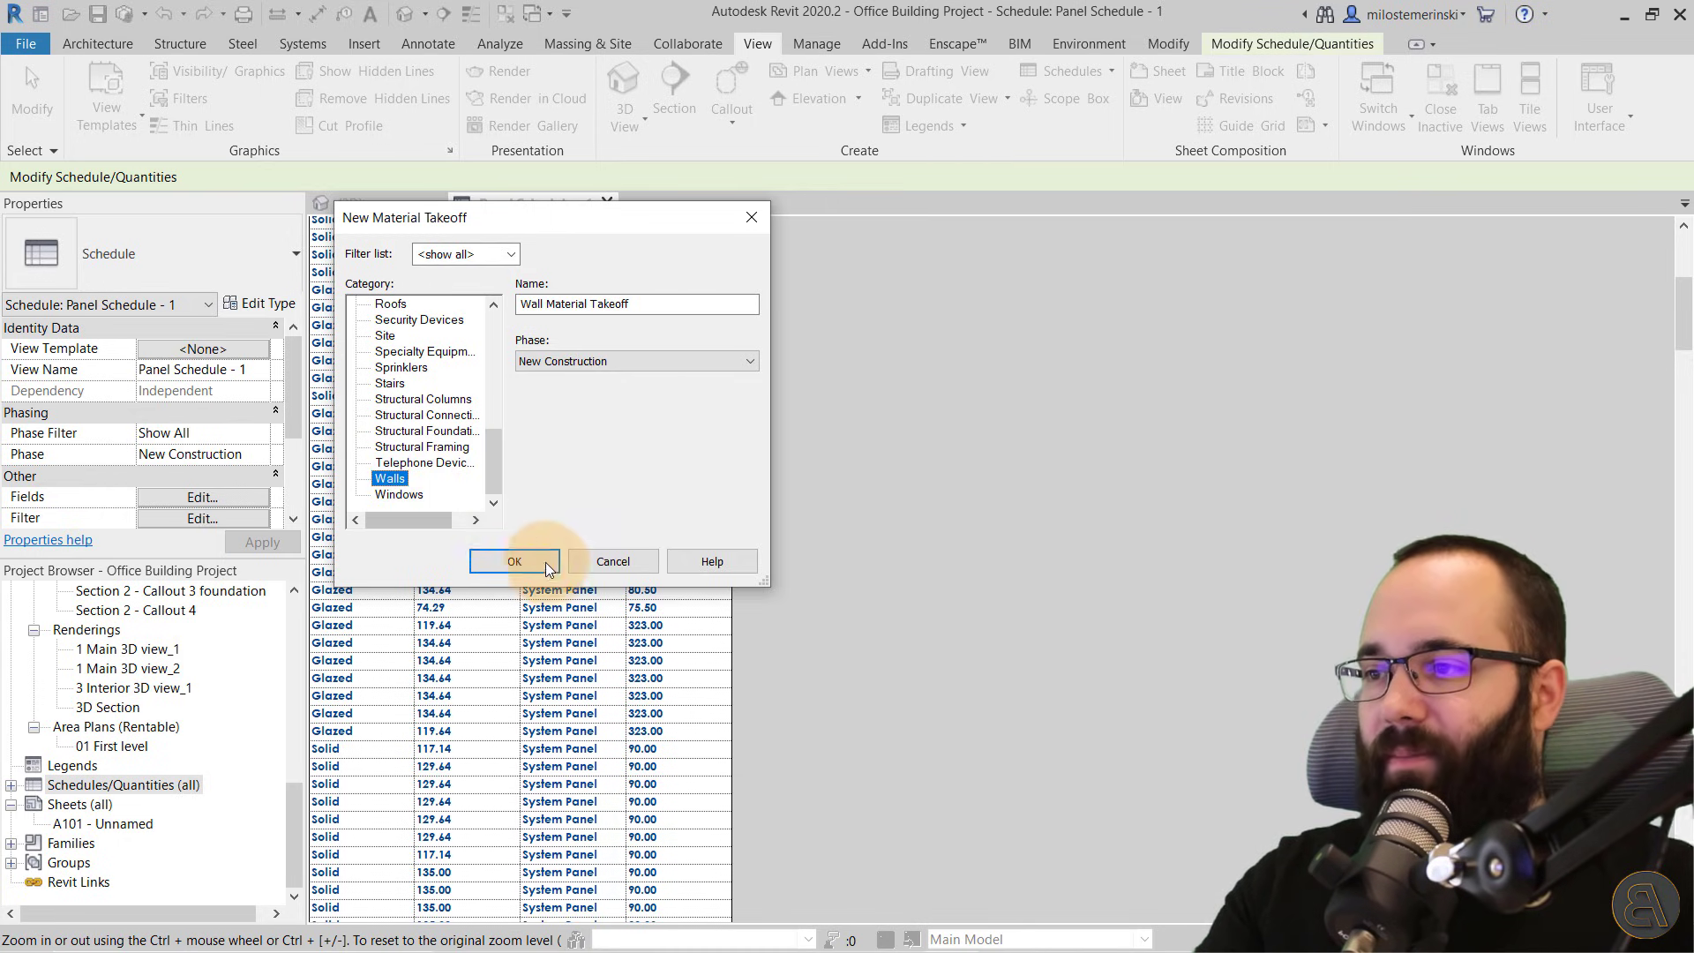
pyautogui.click(511, 564)
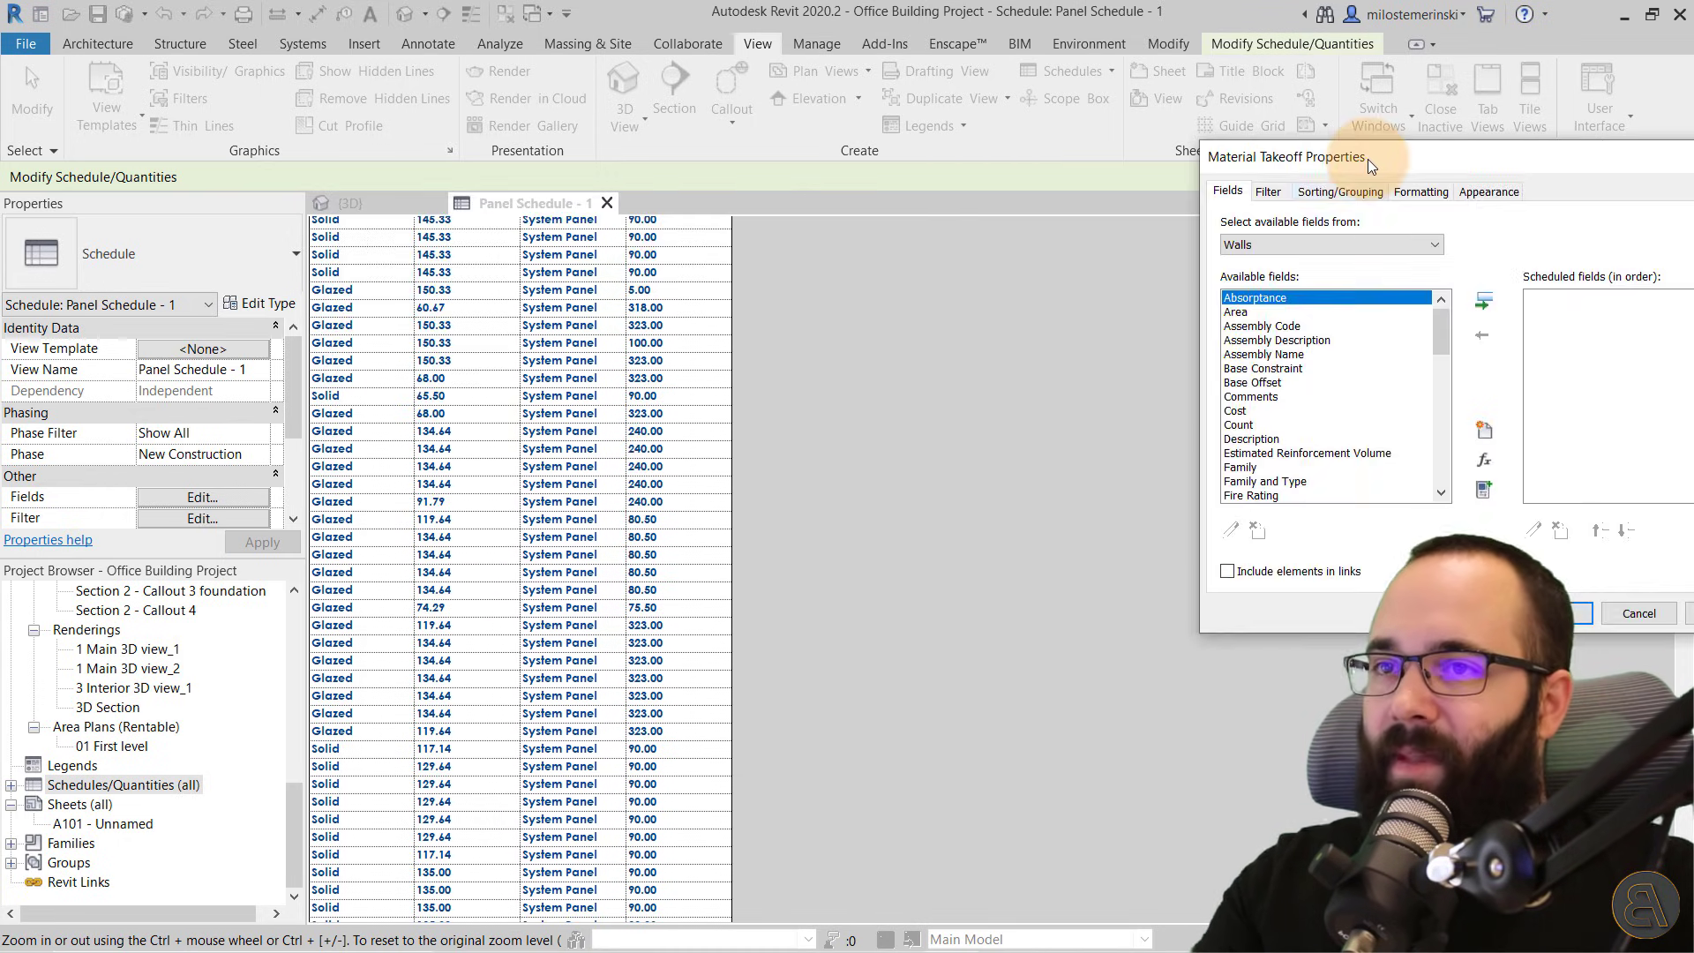
# Look through the available wall and material fields and add Family and Type to the scheduled fields of the material takeoff
pyautogui.moveTo(1368, 159); pyautogui.dragTo(563, 197)
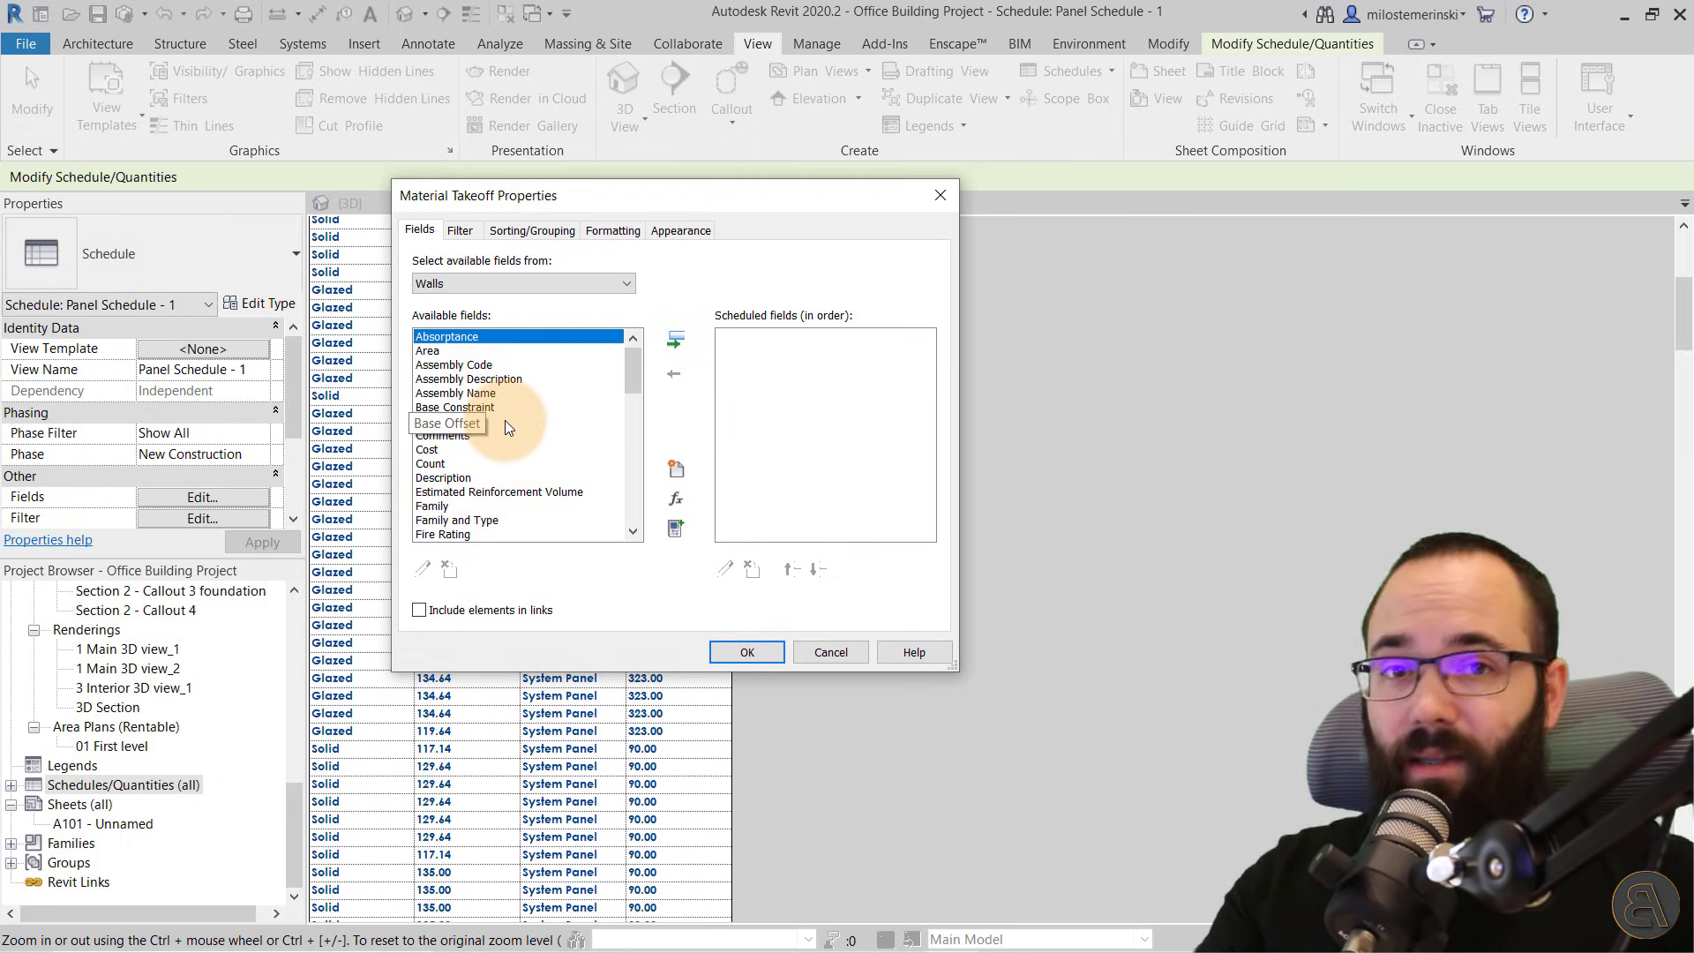
pyautogui.moveTo(634, 362); pyautogui.dragTo(643, 427)
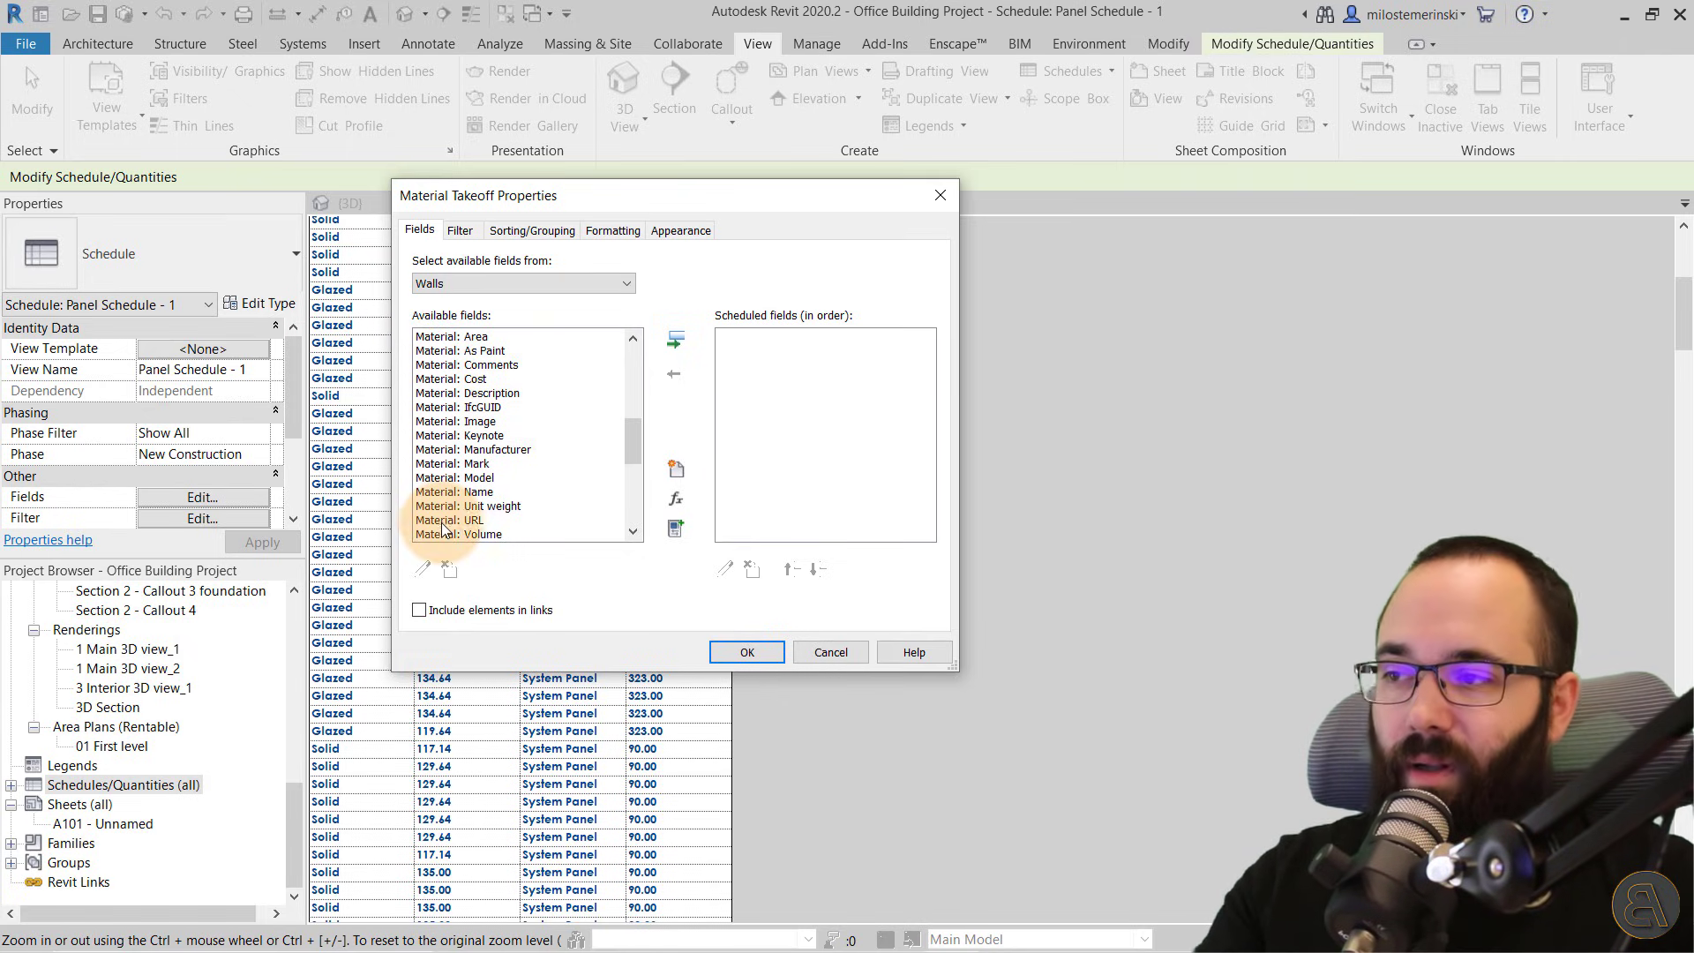
pyautogui.scroll(1, 516, 474)
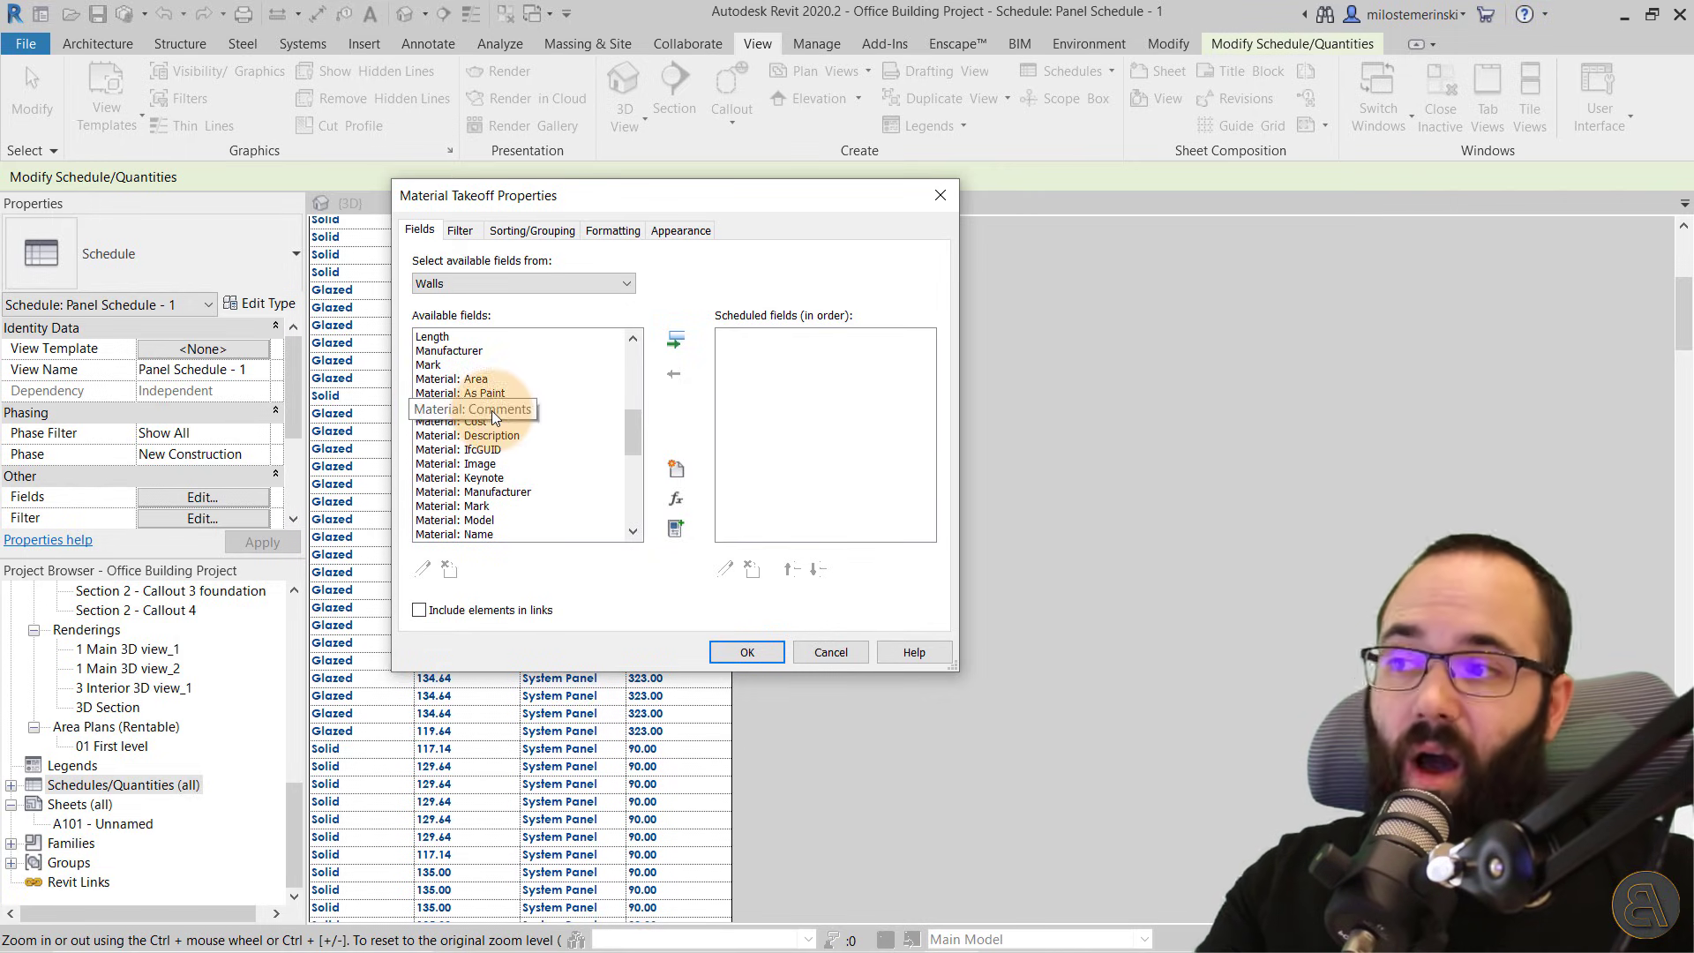
pyautogui.scroll(-1, 489, 440)
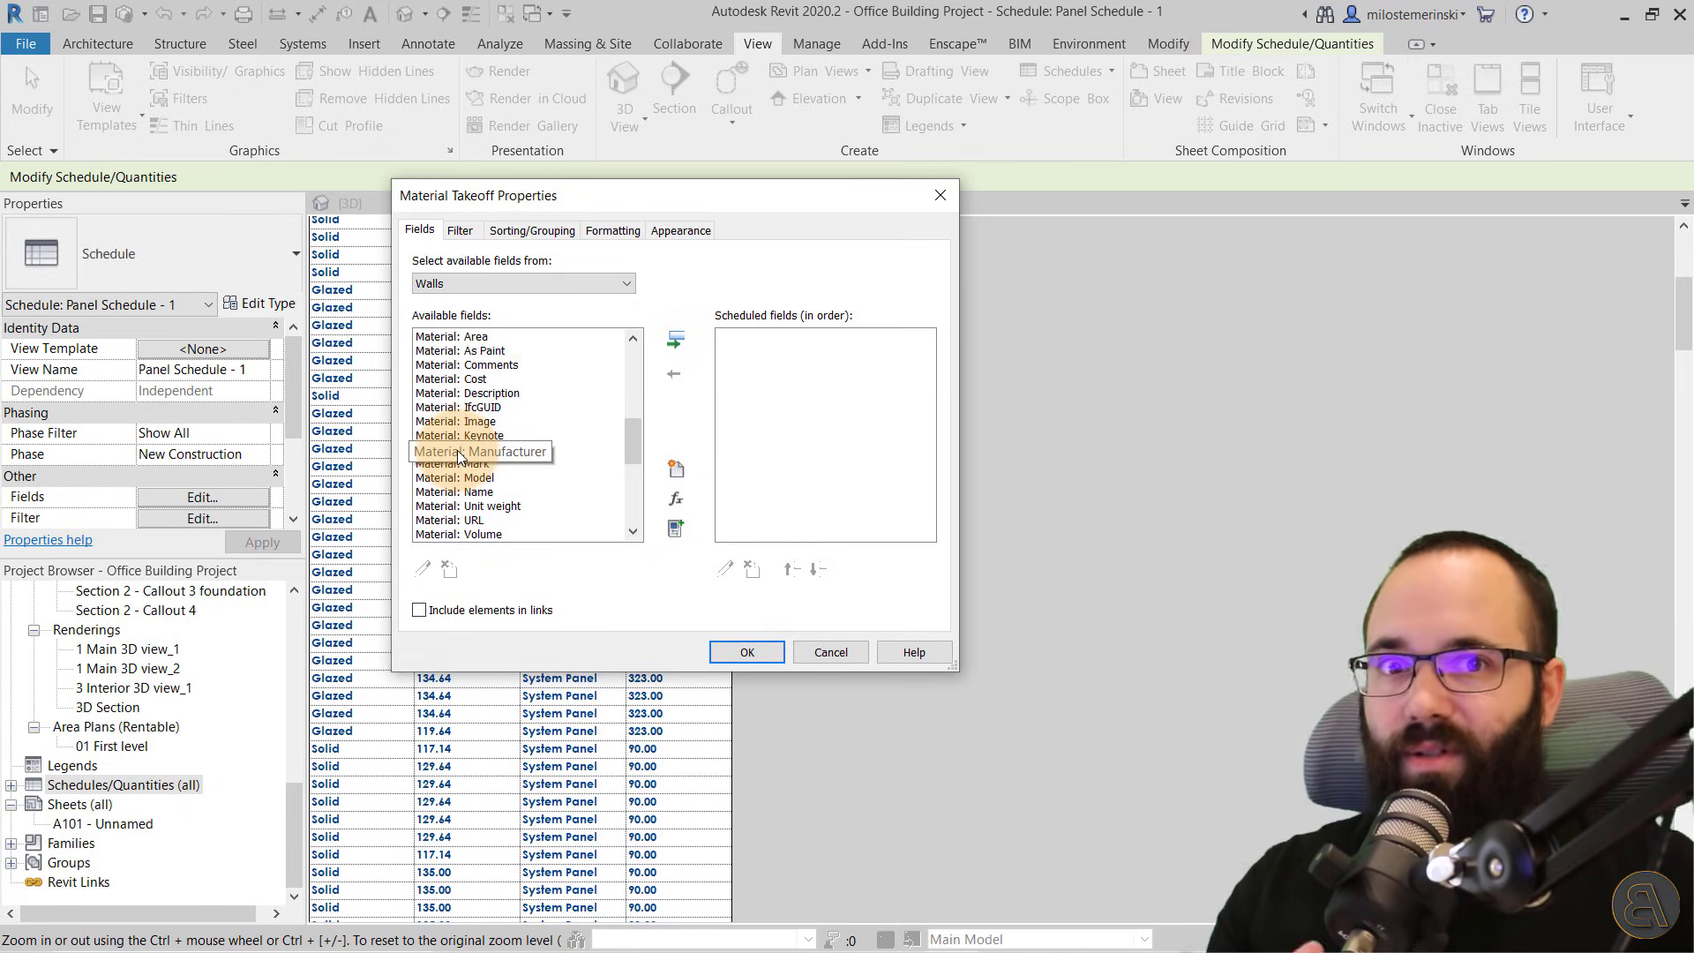
pyautogui.scroll(10, 472, 453)
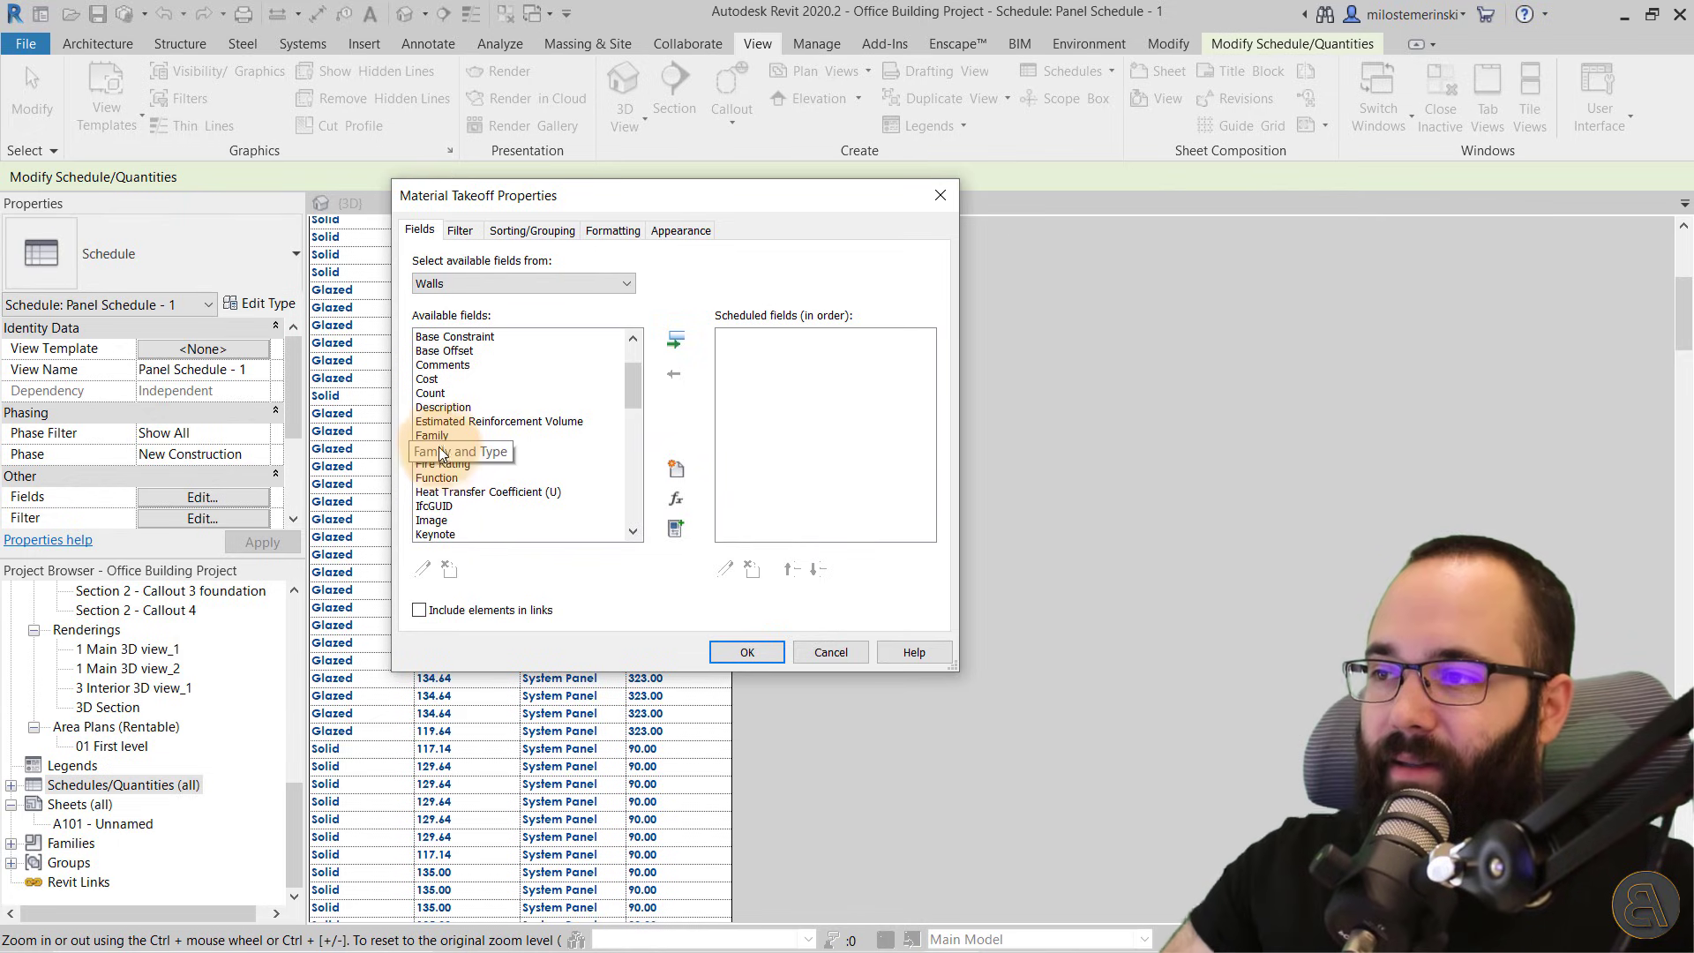
pyautogui.click(450, 449)
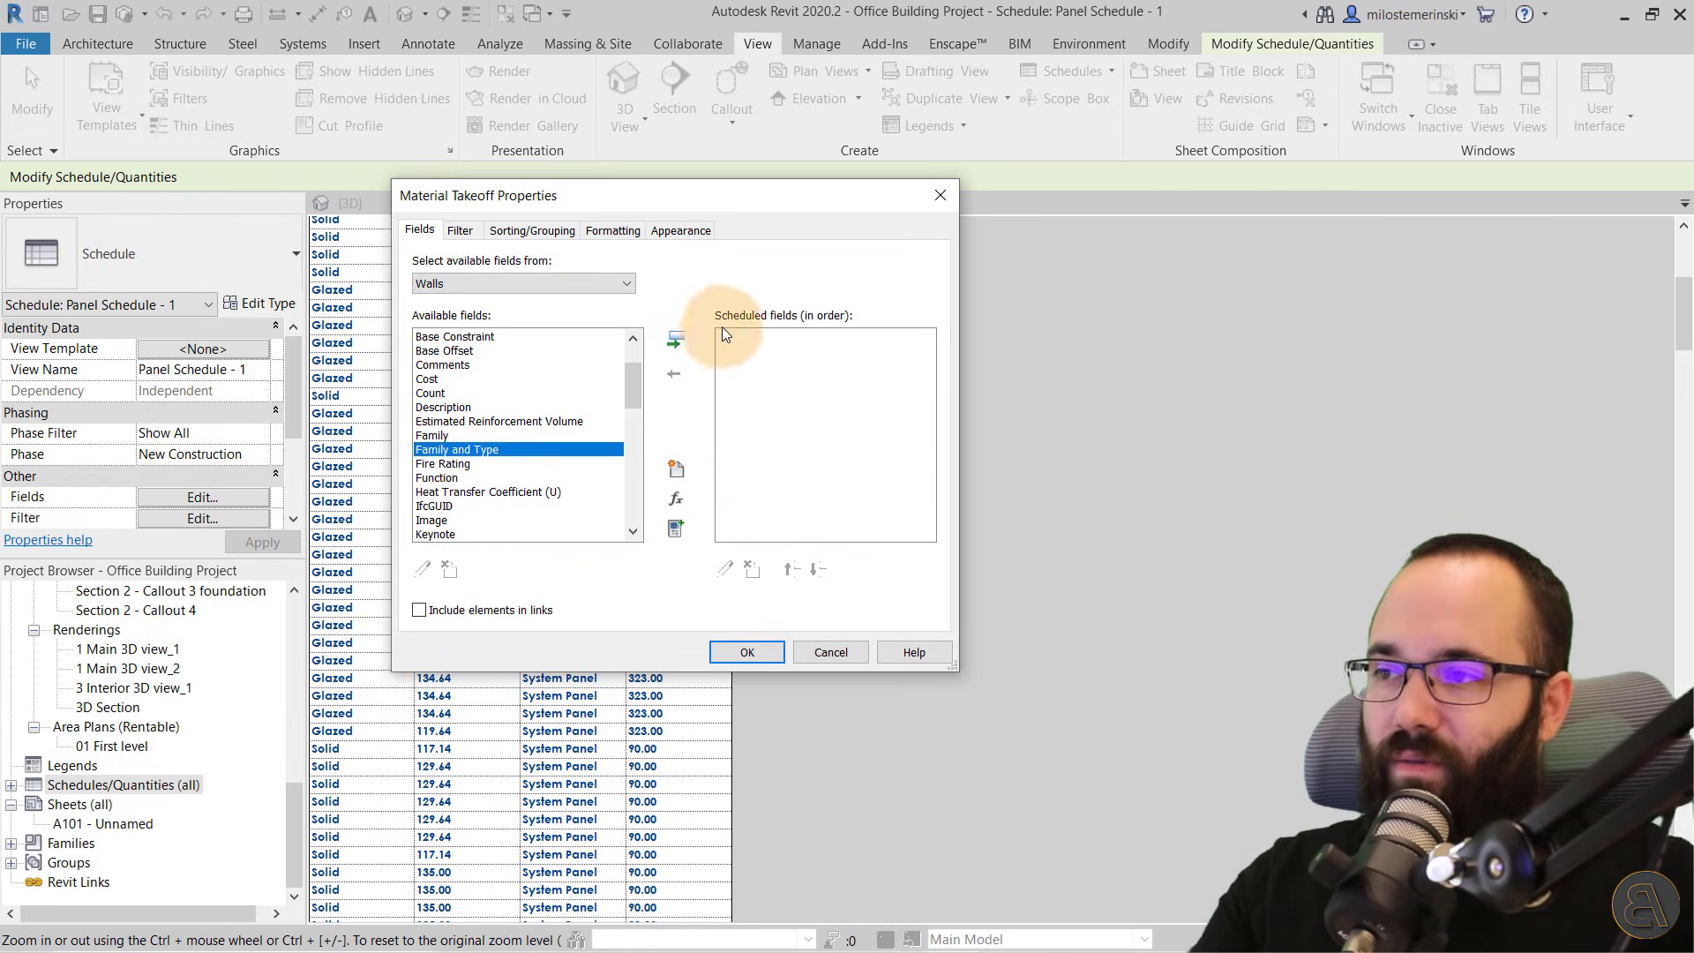
pyautogui.click(676, 339)
# Add the Length and Material: Name fields to the takeoff's scheduled fields
pyautogui.scroll(-1, 481, 452)
pyautogui.scroll(-1, 479, 446)
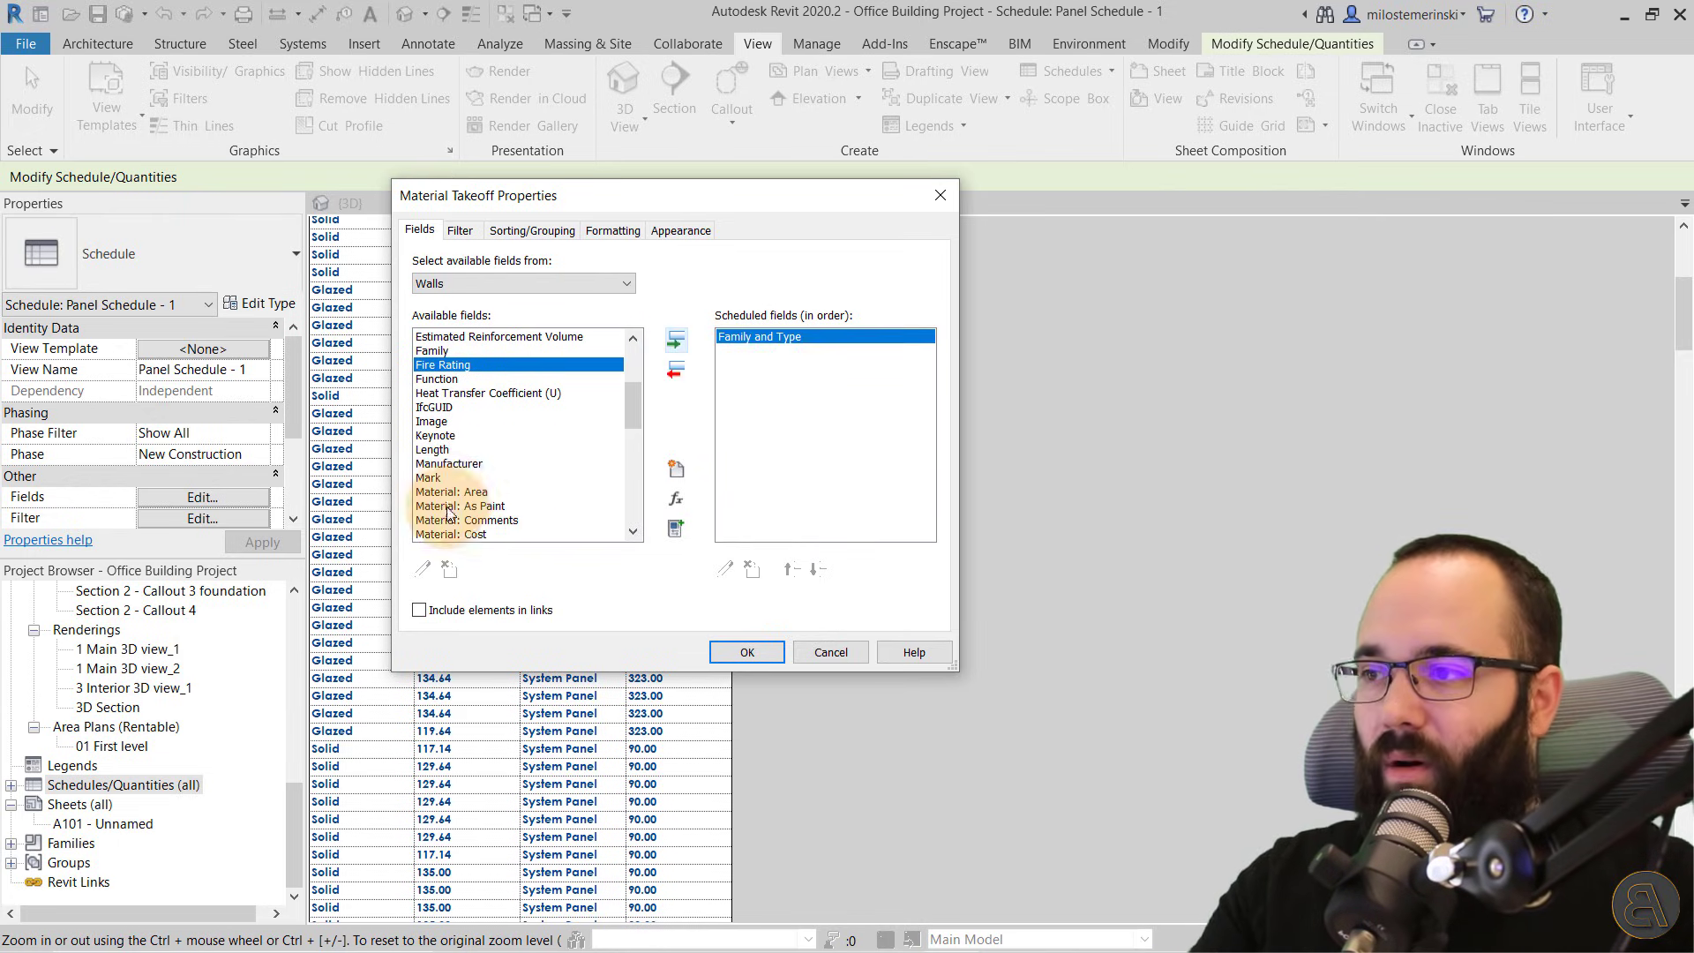
pyautogui.click(431, 450)
pyautogui.click(675, 344)
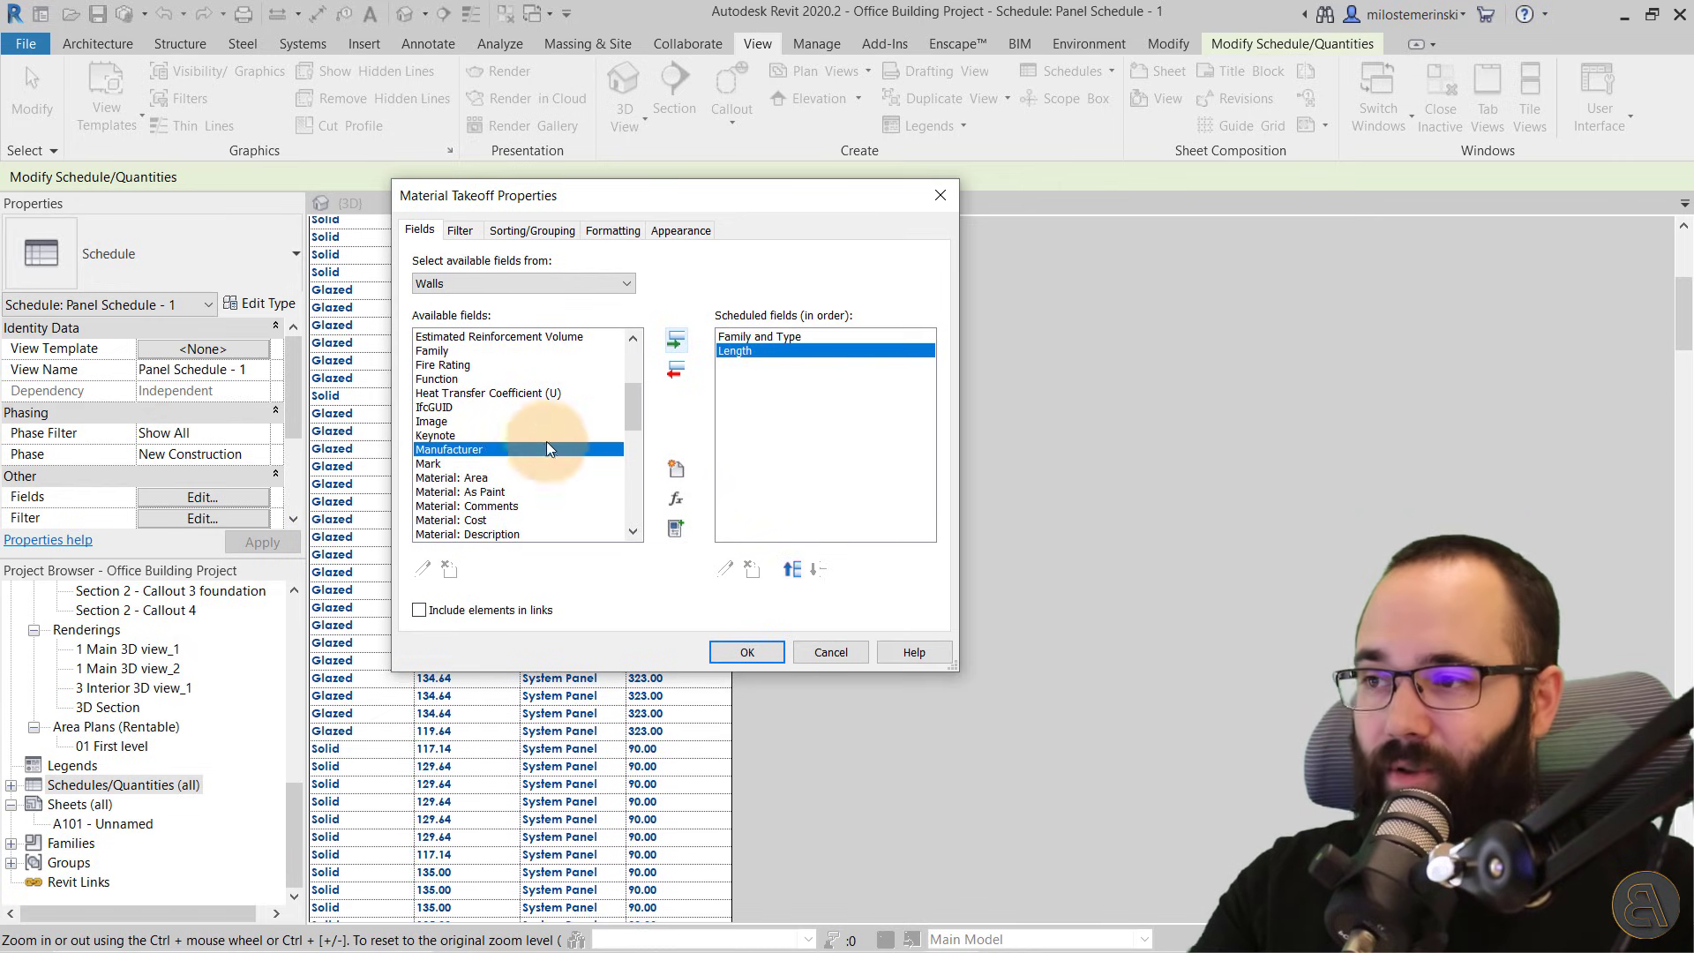
pyautogui.scroll(-2, 547, 442)
pyautogui.scroll(-1, 556, 474)
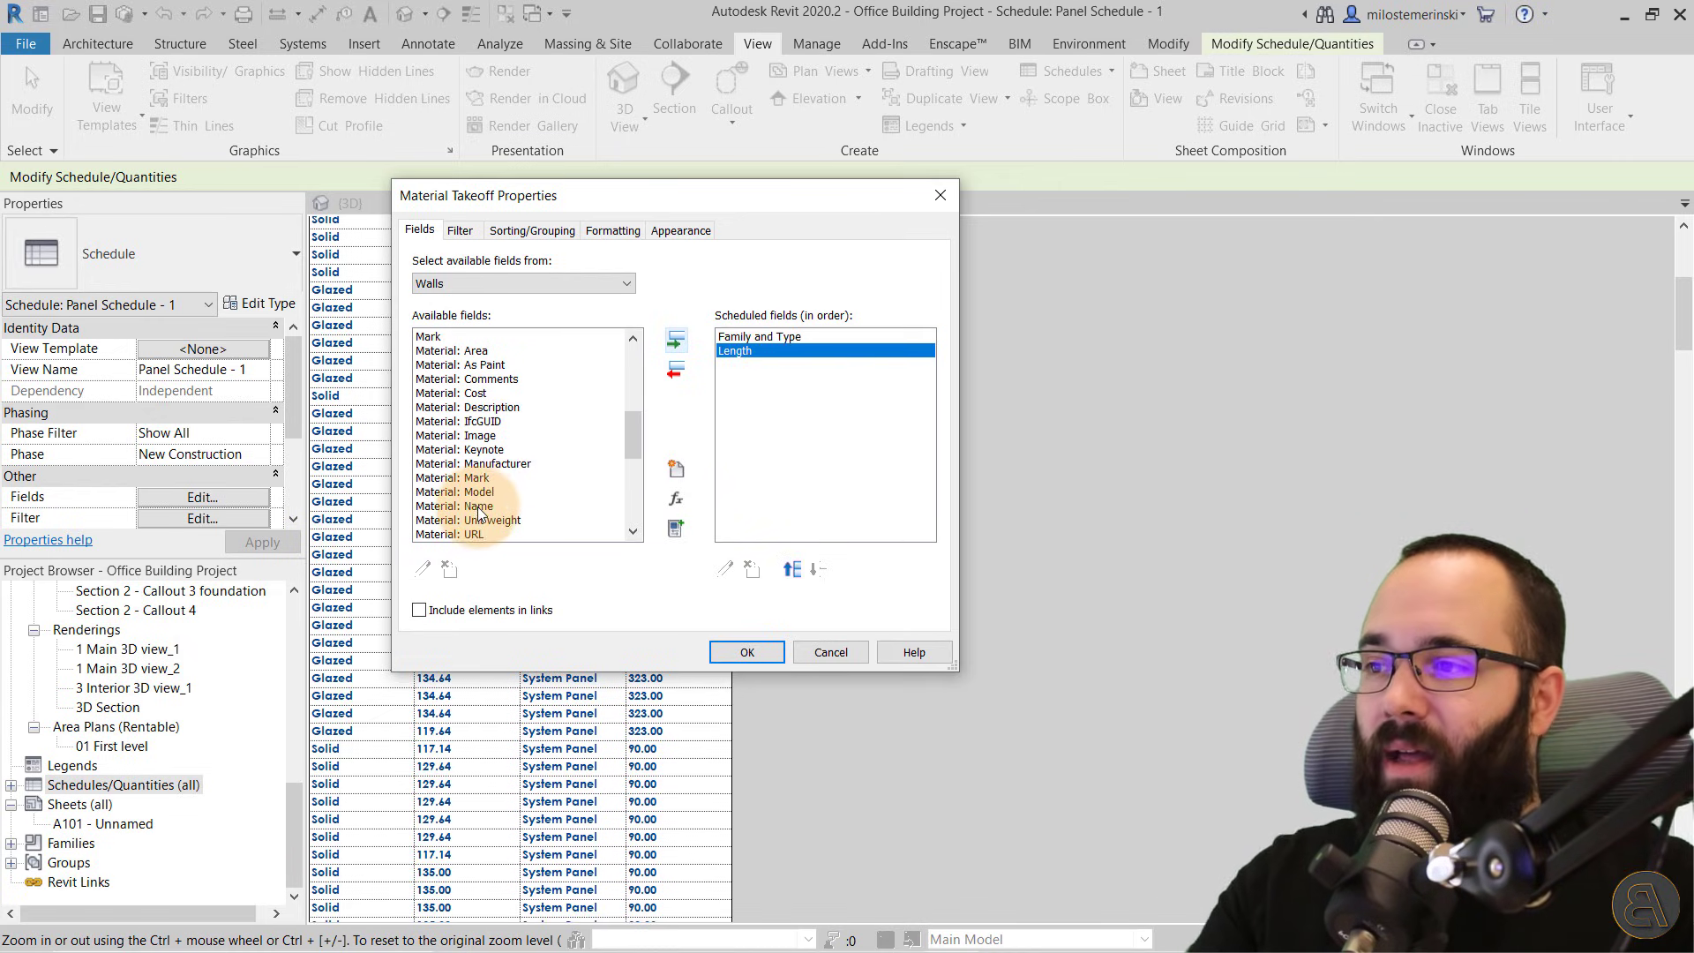
pyautogui.scroll(-1, 529, 477)
pyautogui.click(494, 464)
pyautogui.click(684, 342)
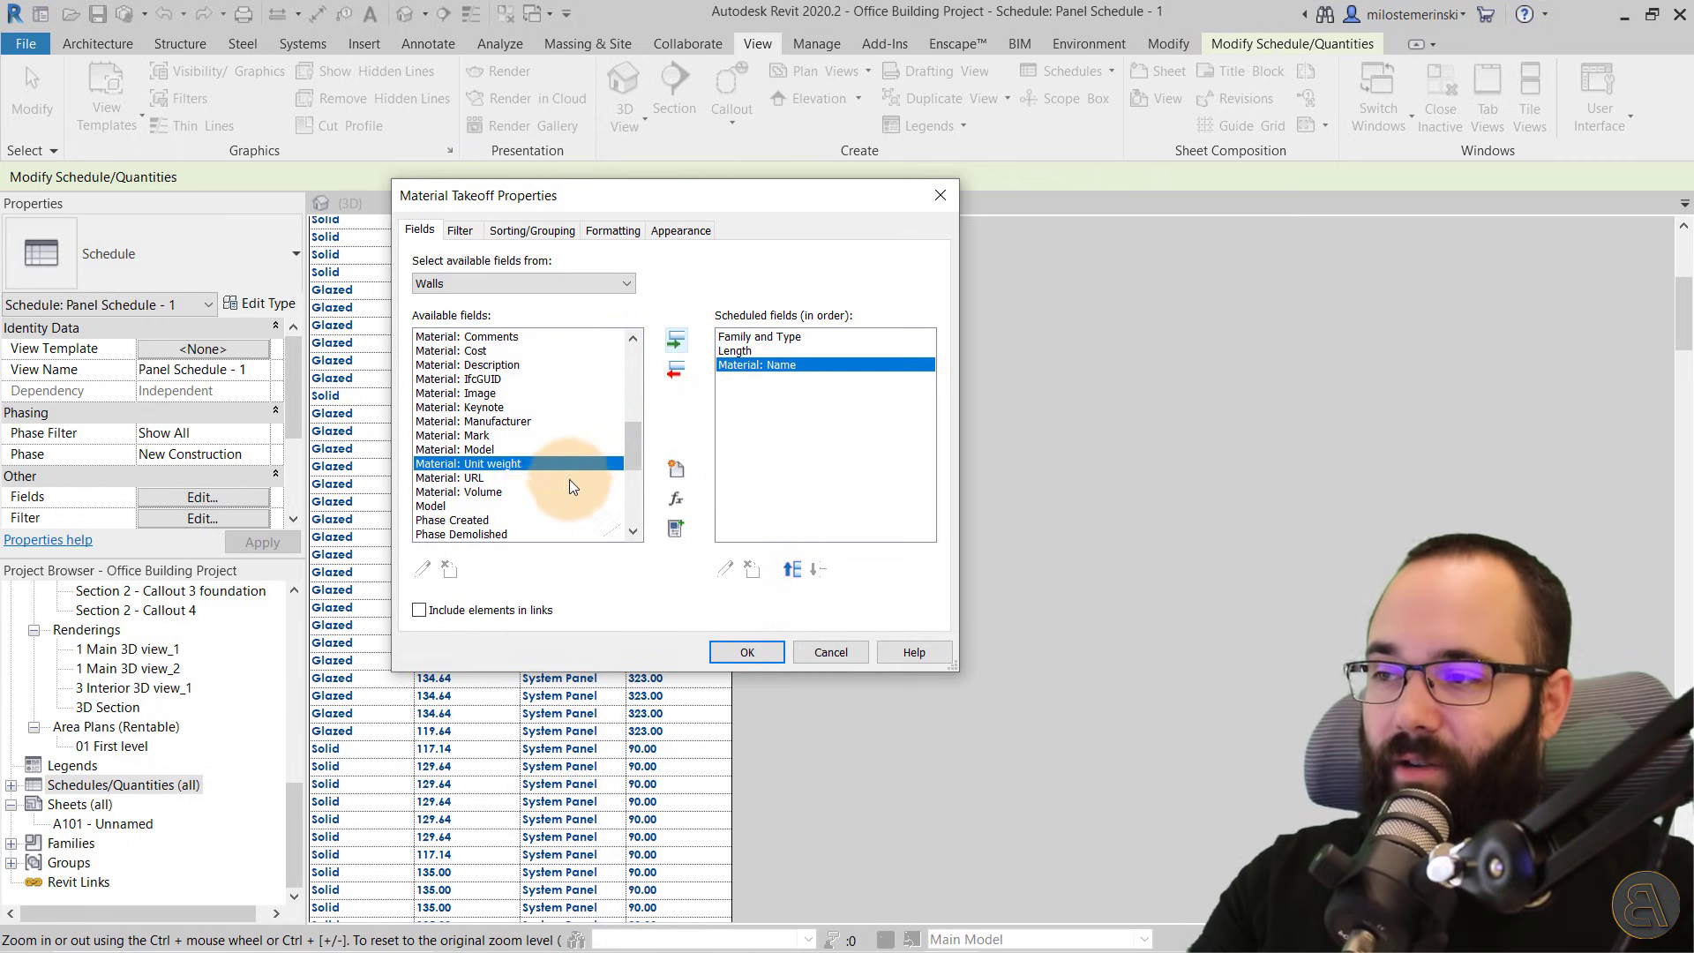
# Add the Material: Volume and Material: Area fields to the takeoff's scheduled fields
pyautogui.click(503, 491)
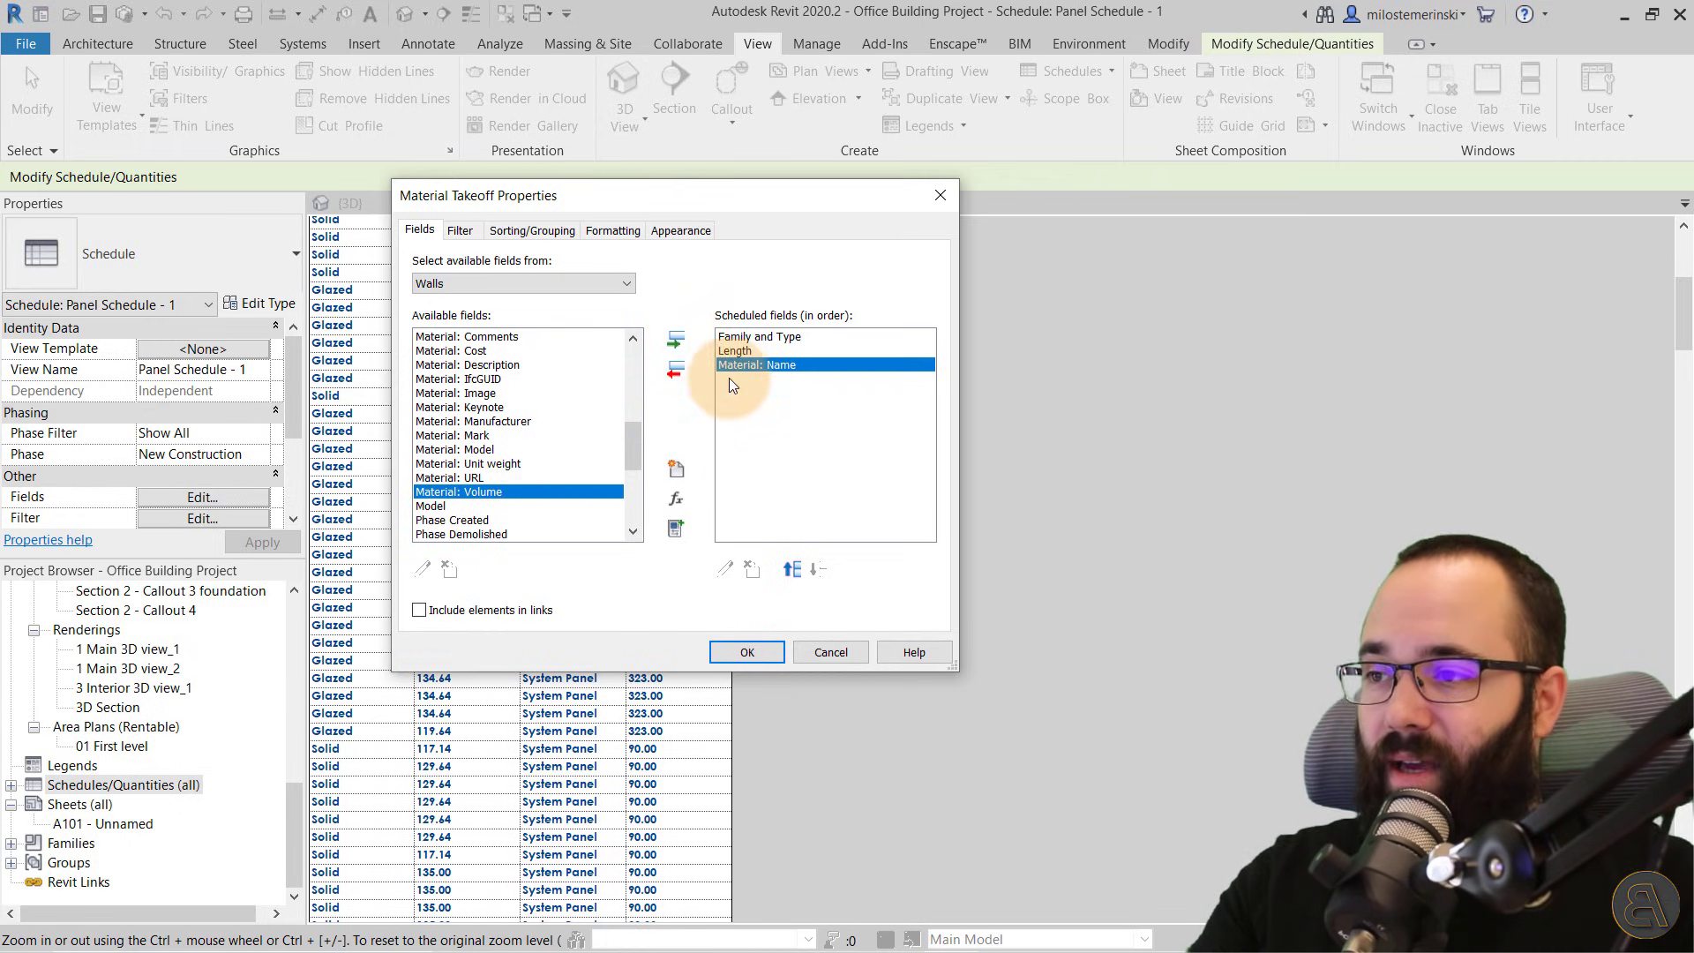
pyautogui.click(678, 344)
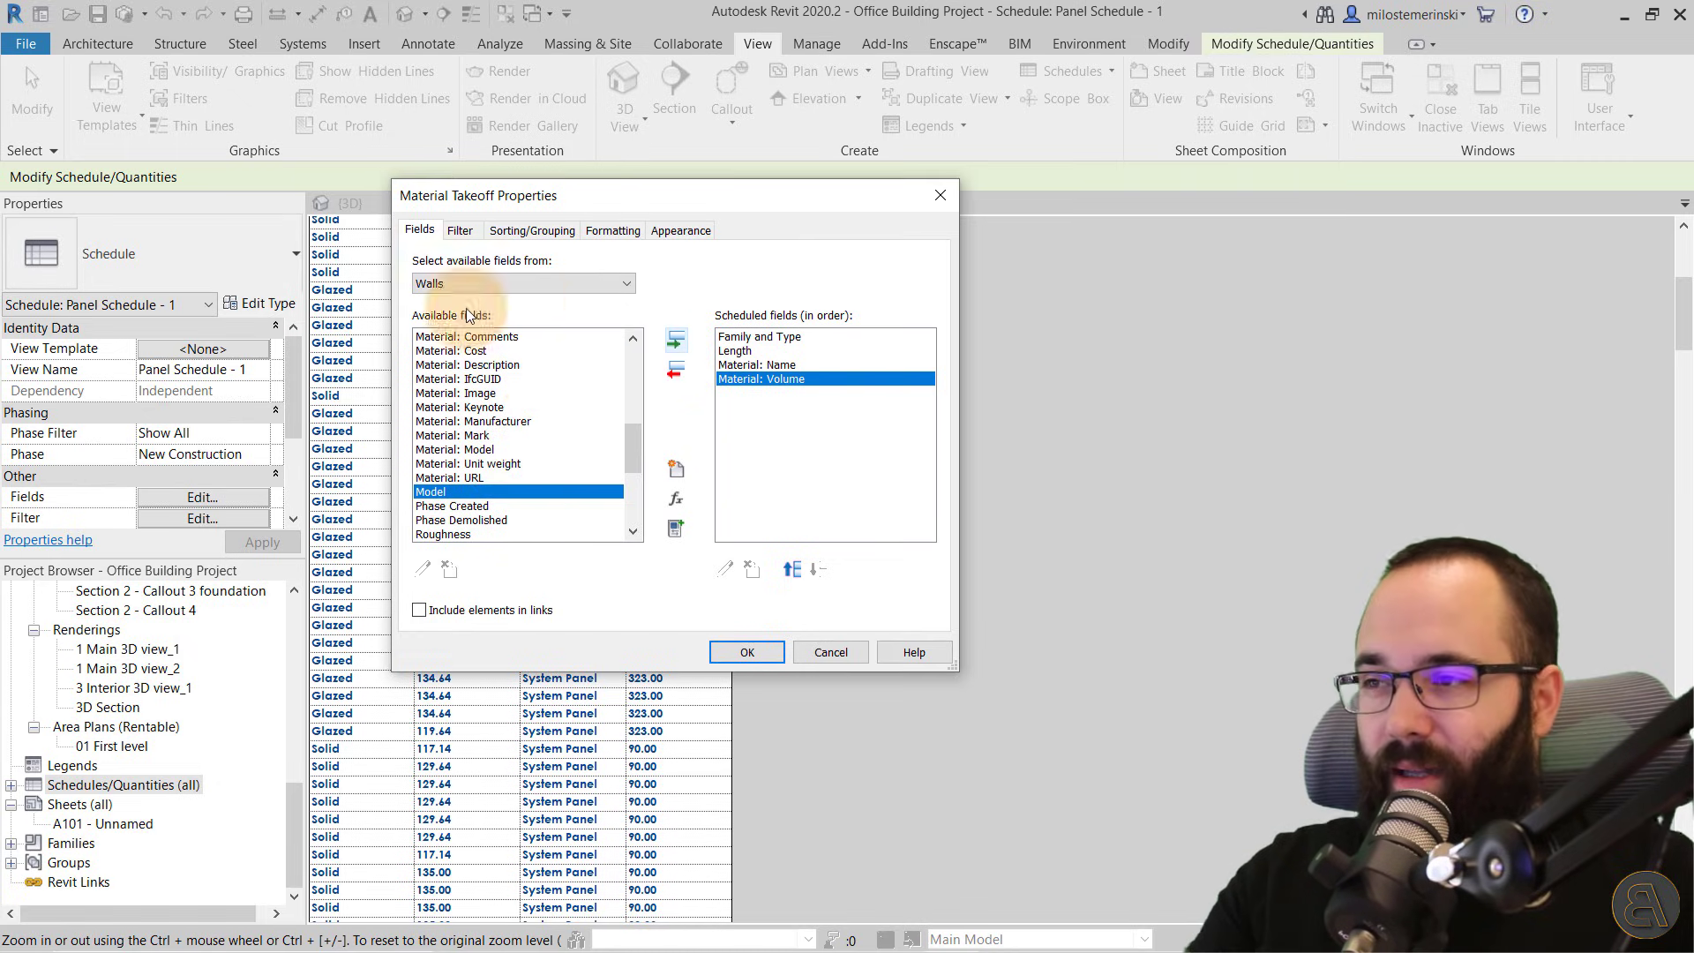
pyautogui.scroll(1, 527, 405)
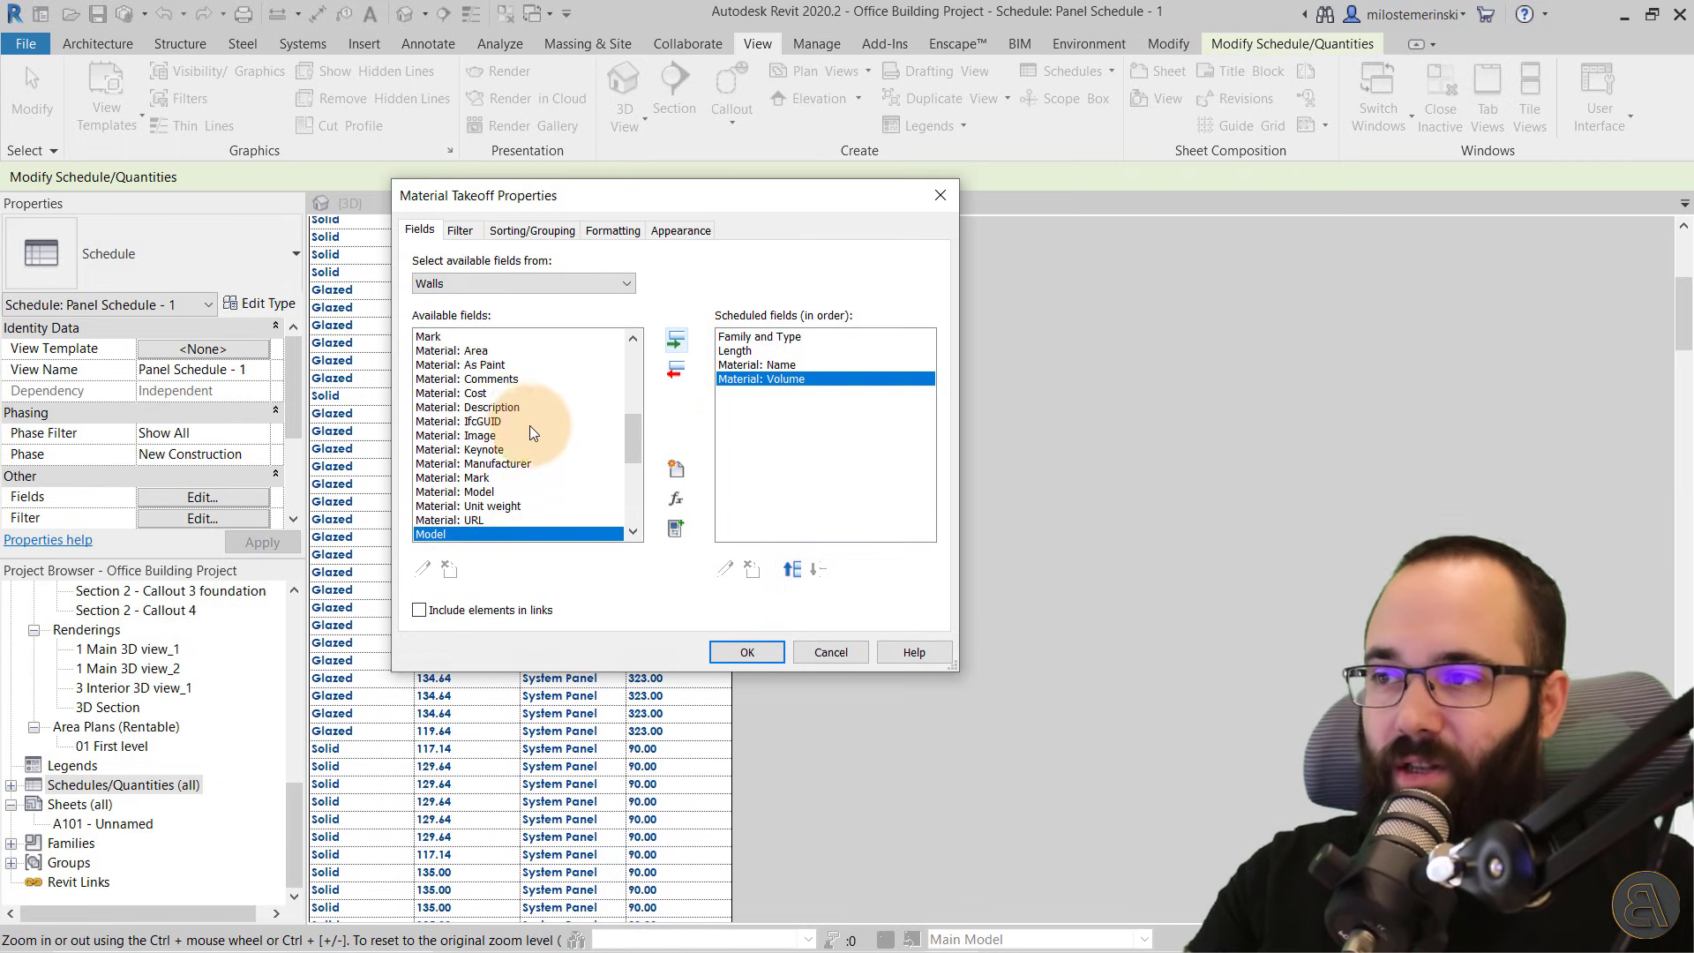
pyautogui.click(447, 351)
pyautogui.click(678, 340)
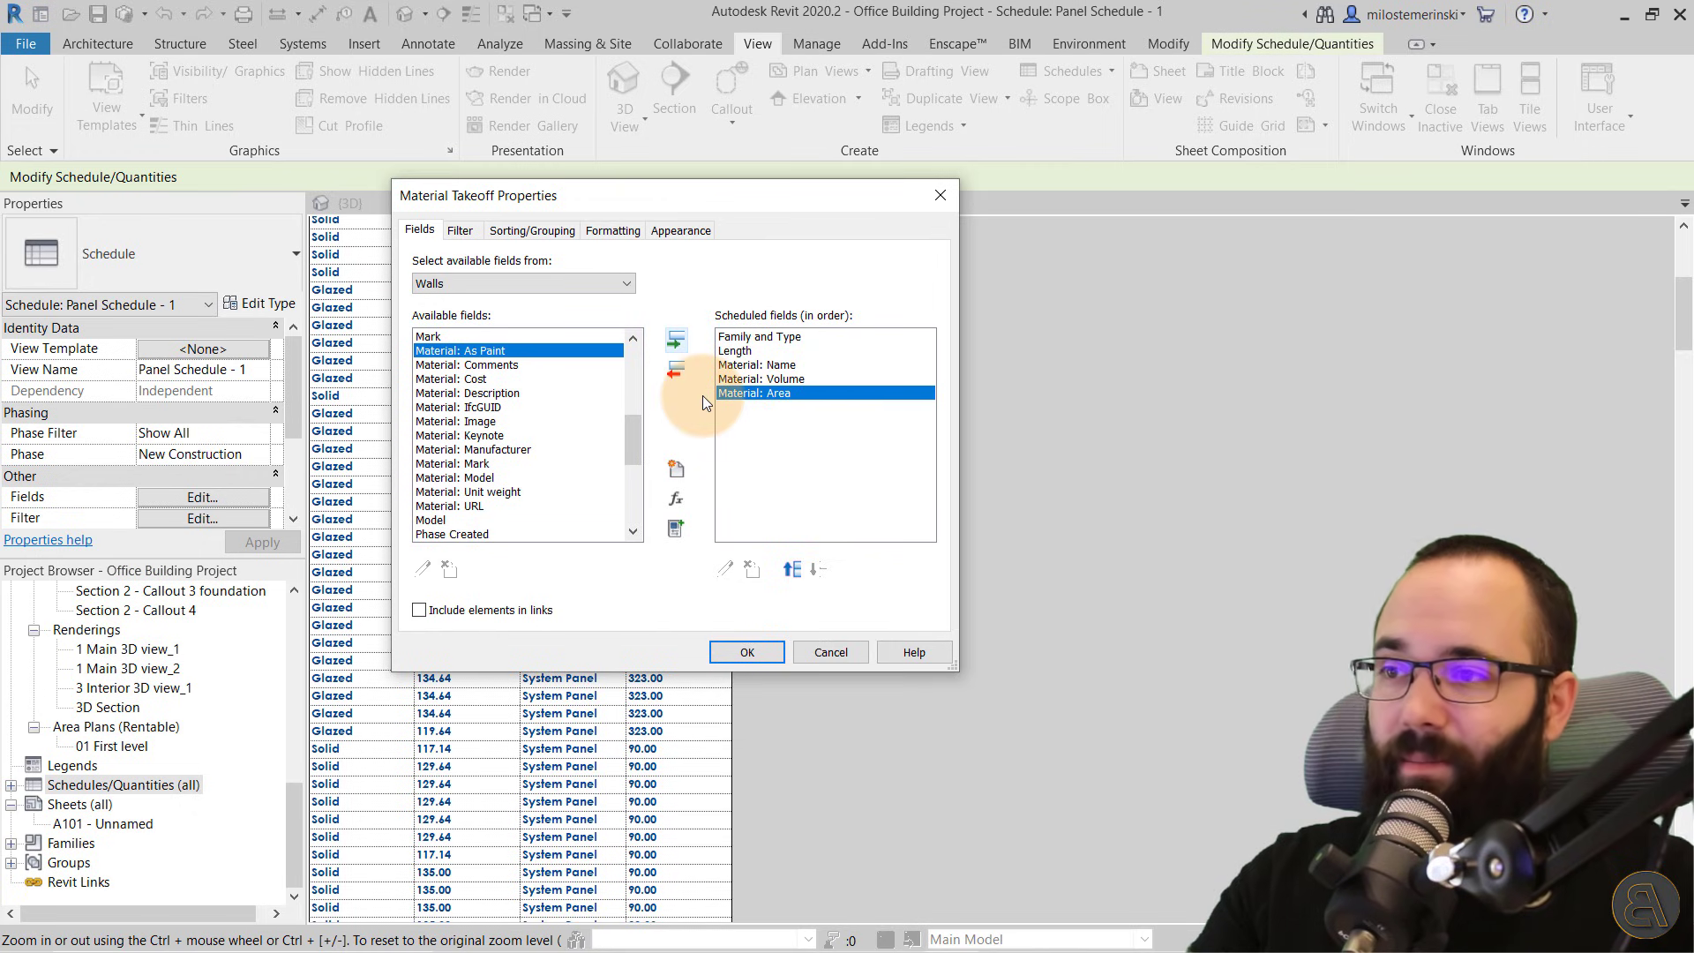
# Generate the wall material takeoff and widen its Family and Type column to read each wall's material rows
pyautogui.click(746, 653)
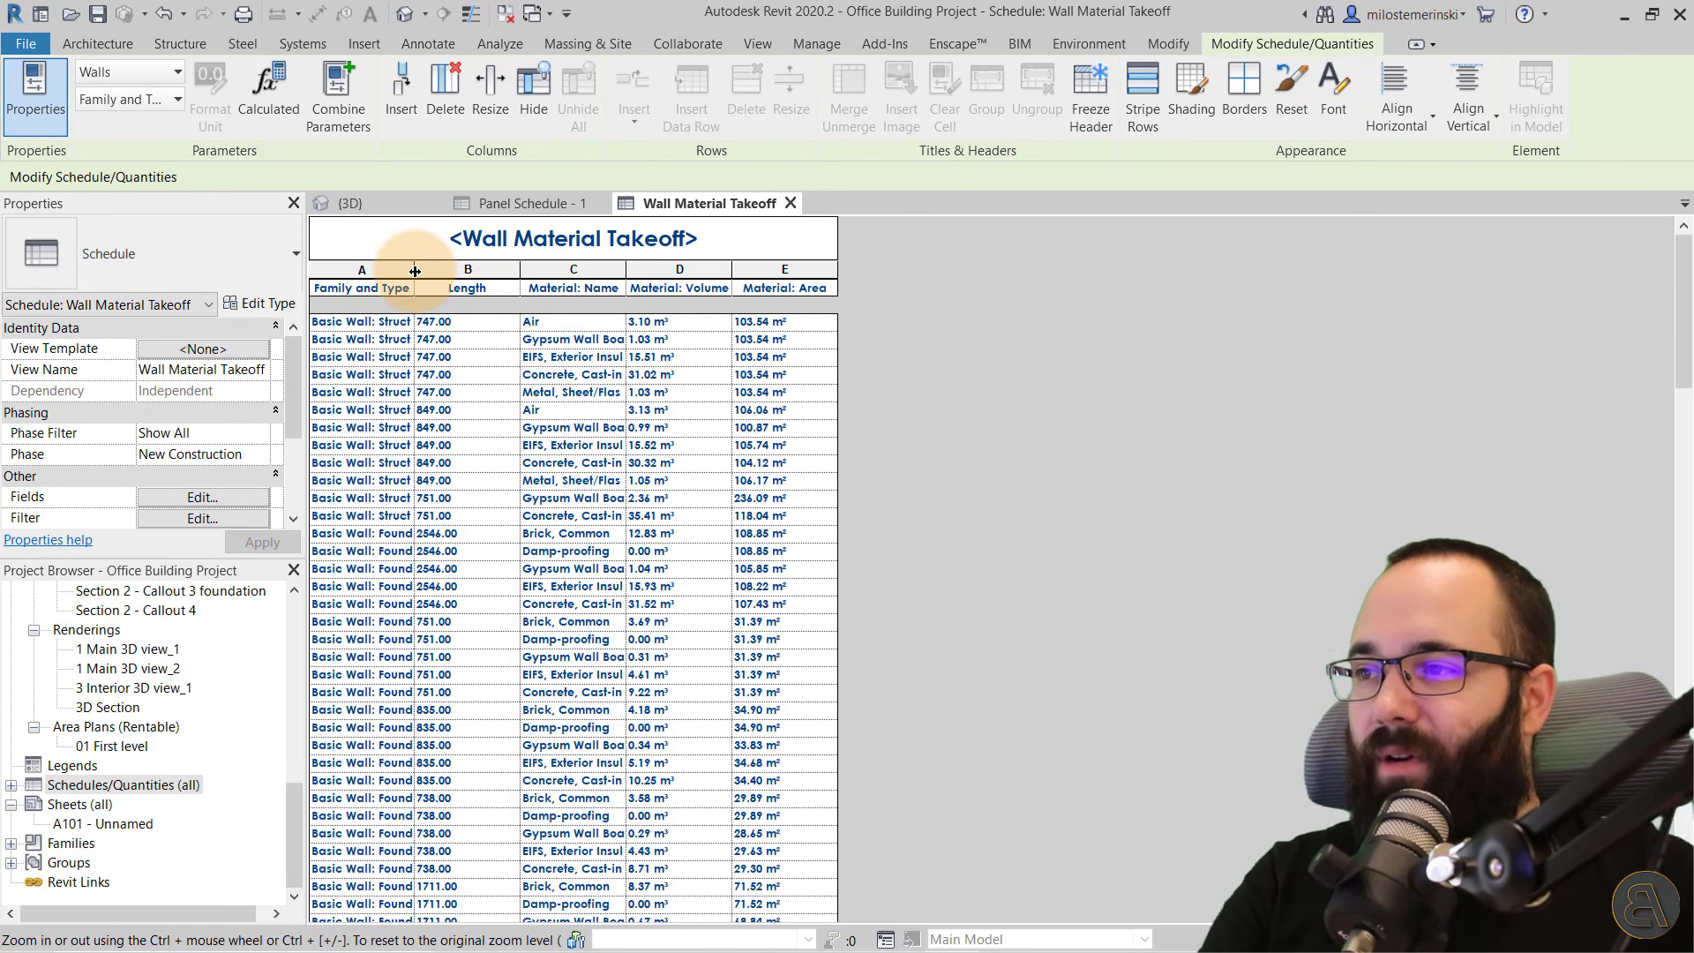
pyautogui.moveTo(415, 271); pyautogui.dragTo(532, 271)
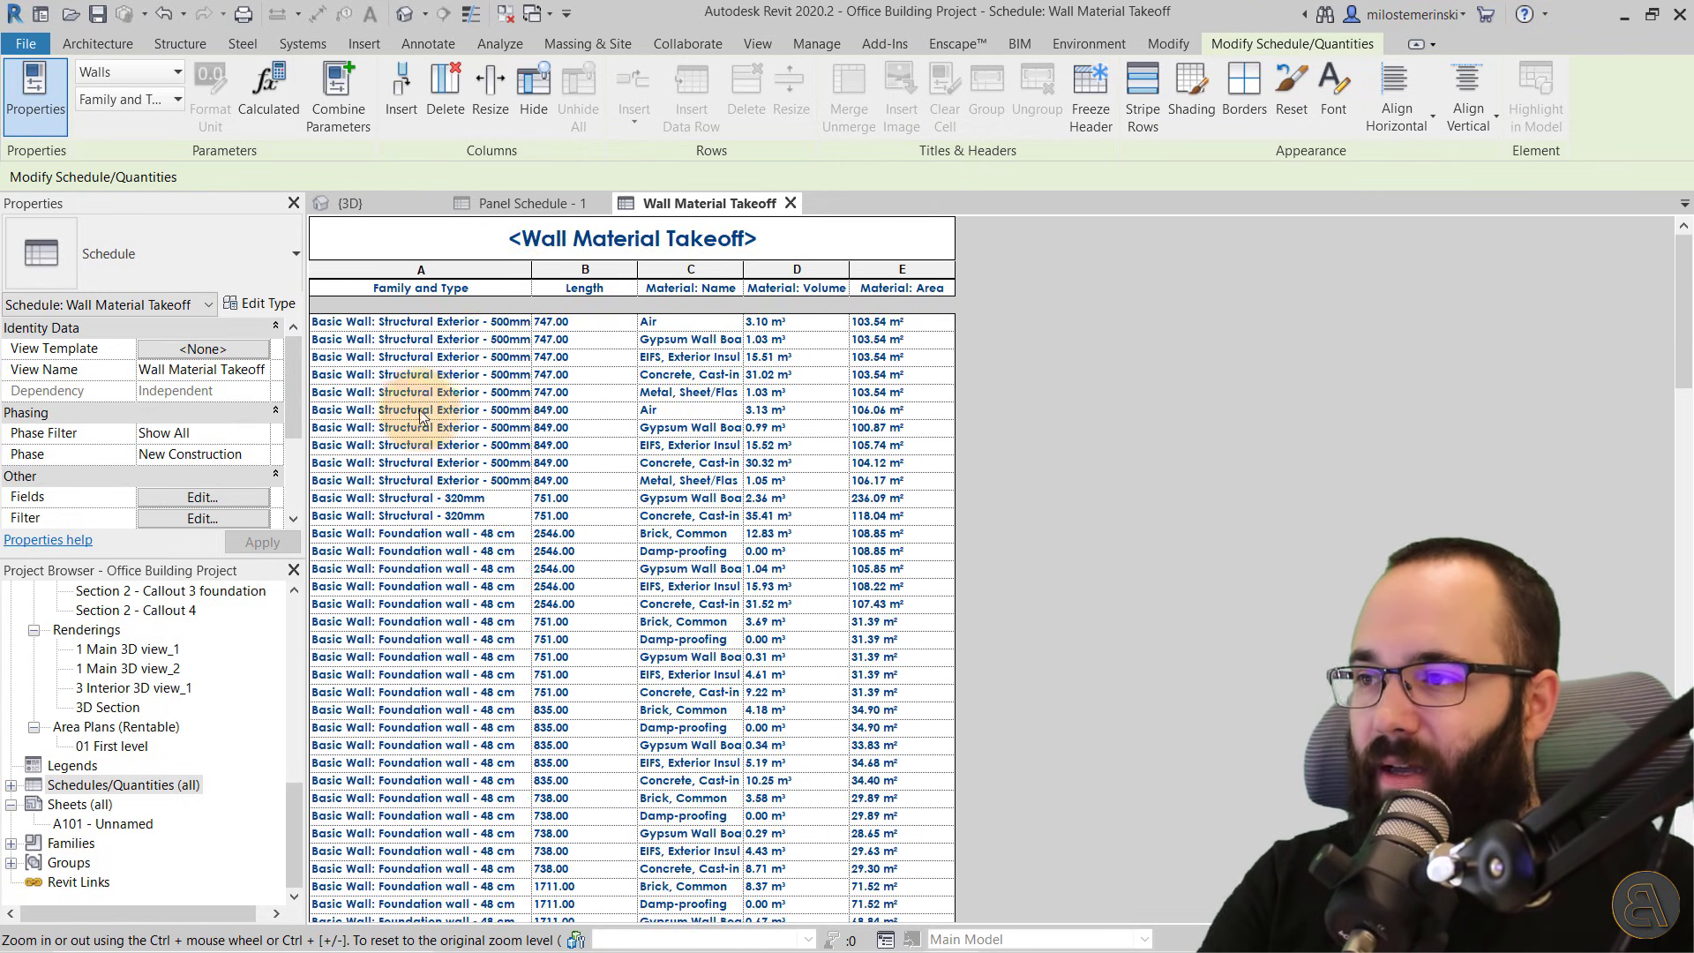
pyautogui.moveTo(388, 323); pyautogui.dragTo(383, 484)
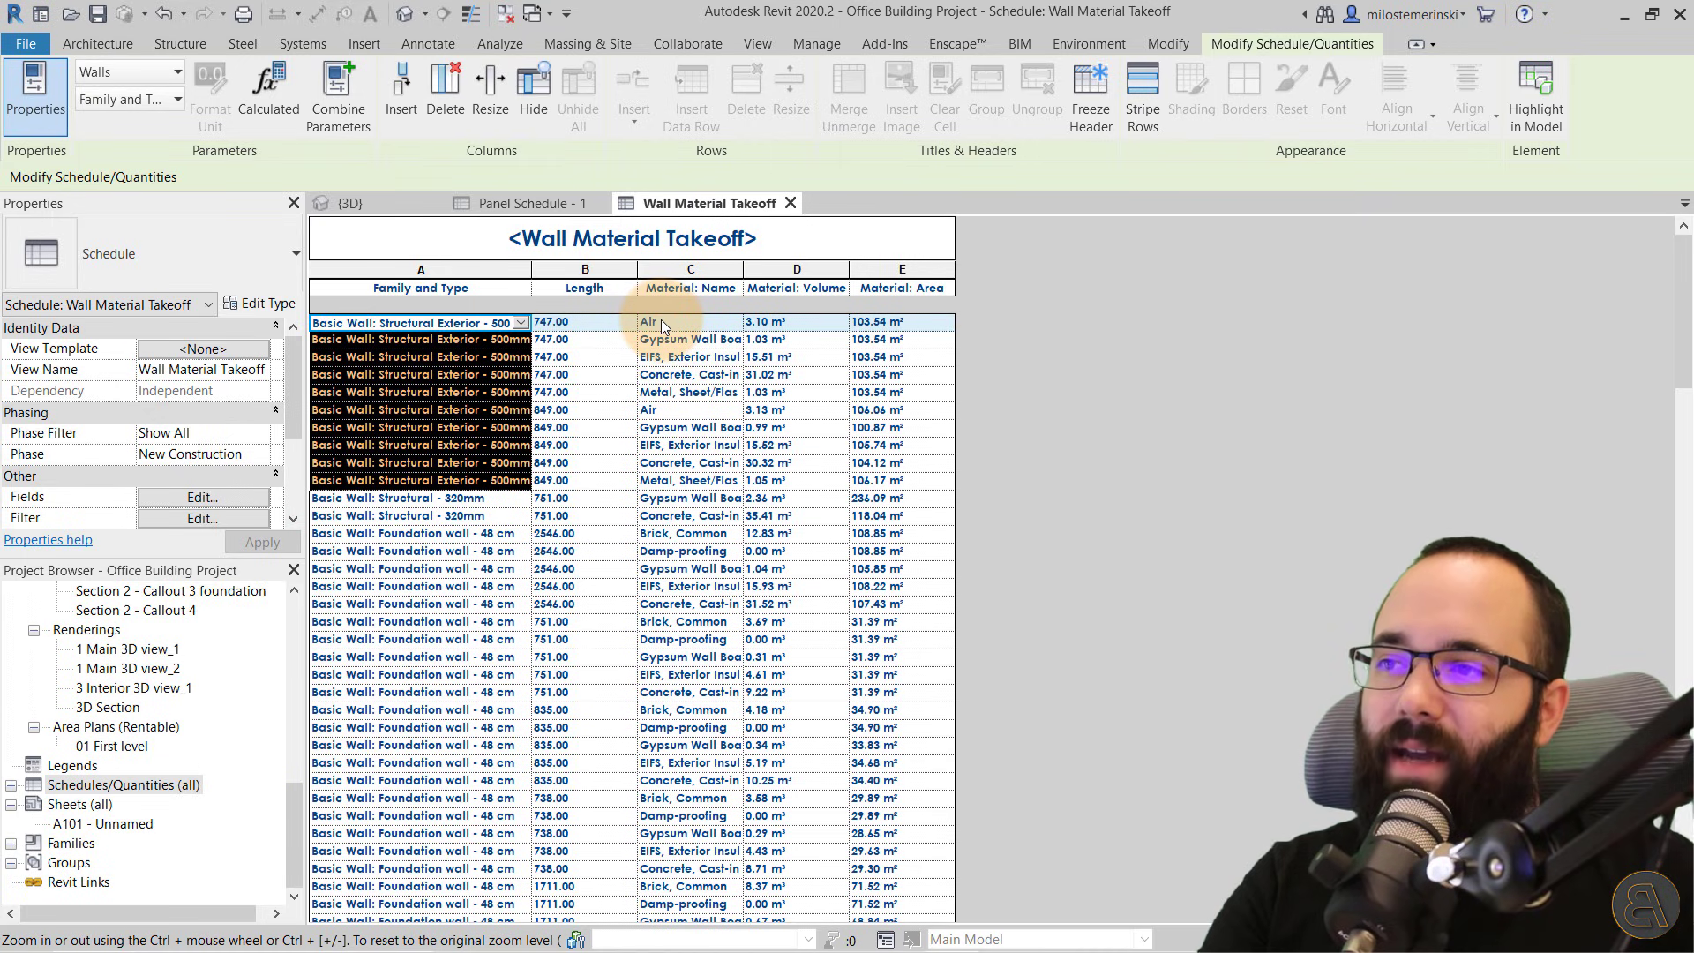
pyautogui.moveTo(660, 319); pyautogui.dragTo(664, 398)
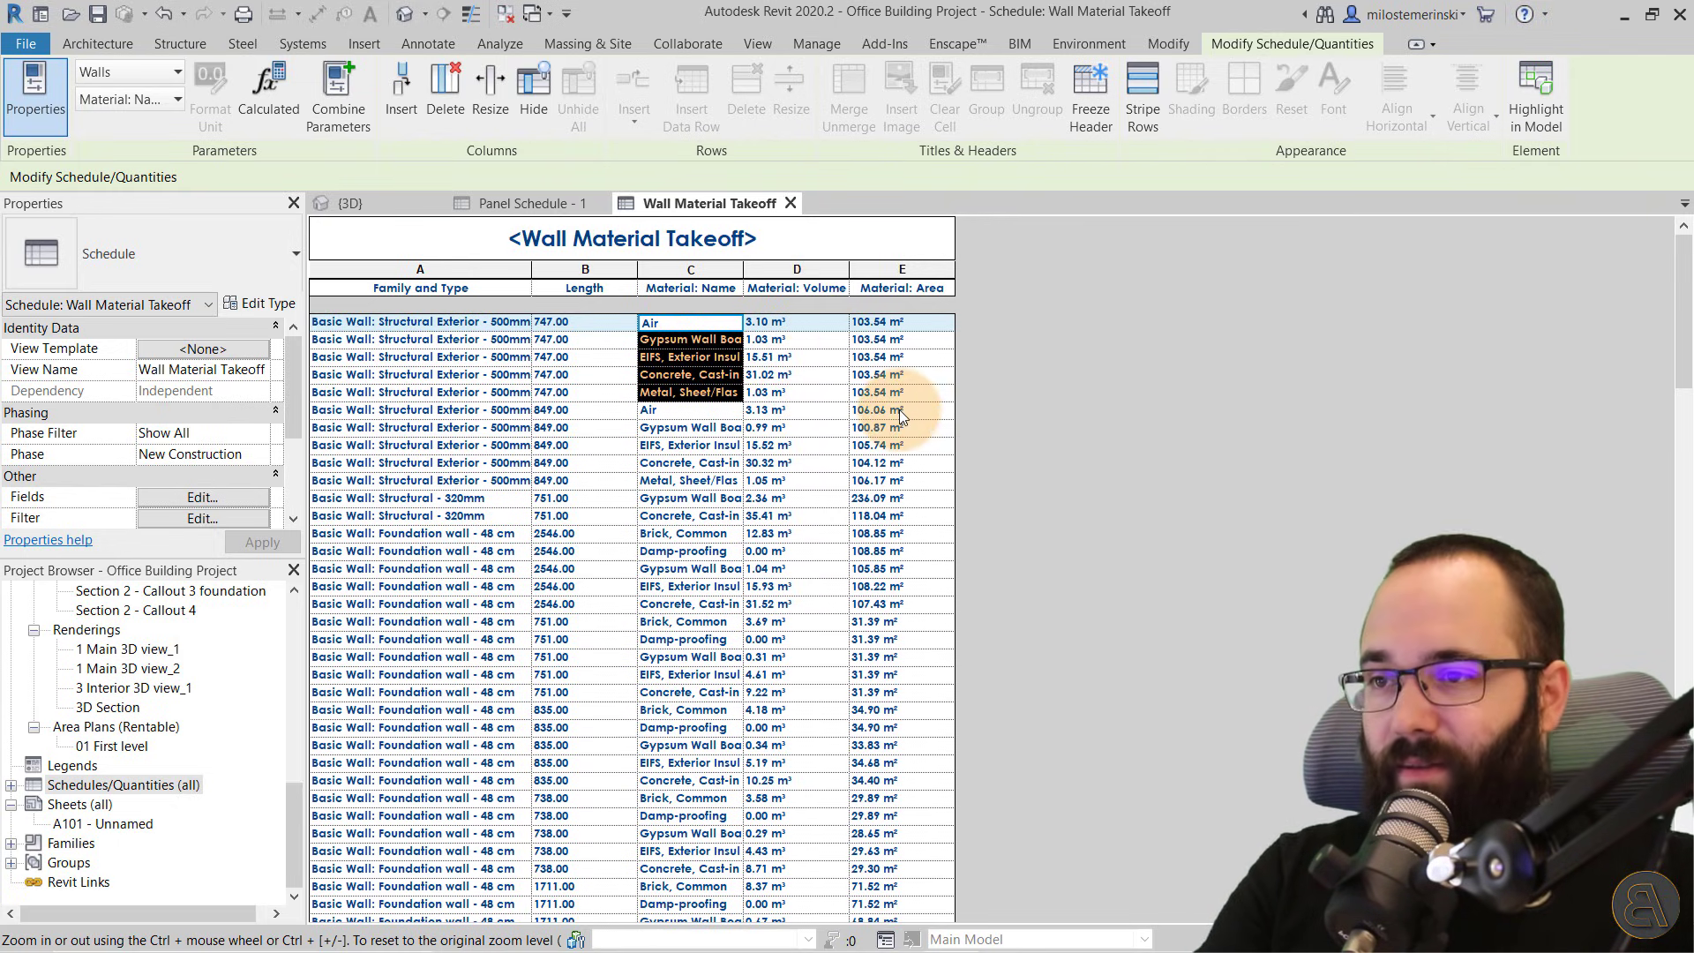
pyautogui.click(490, 399)
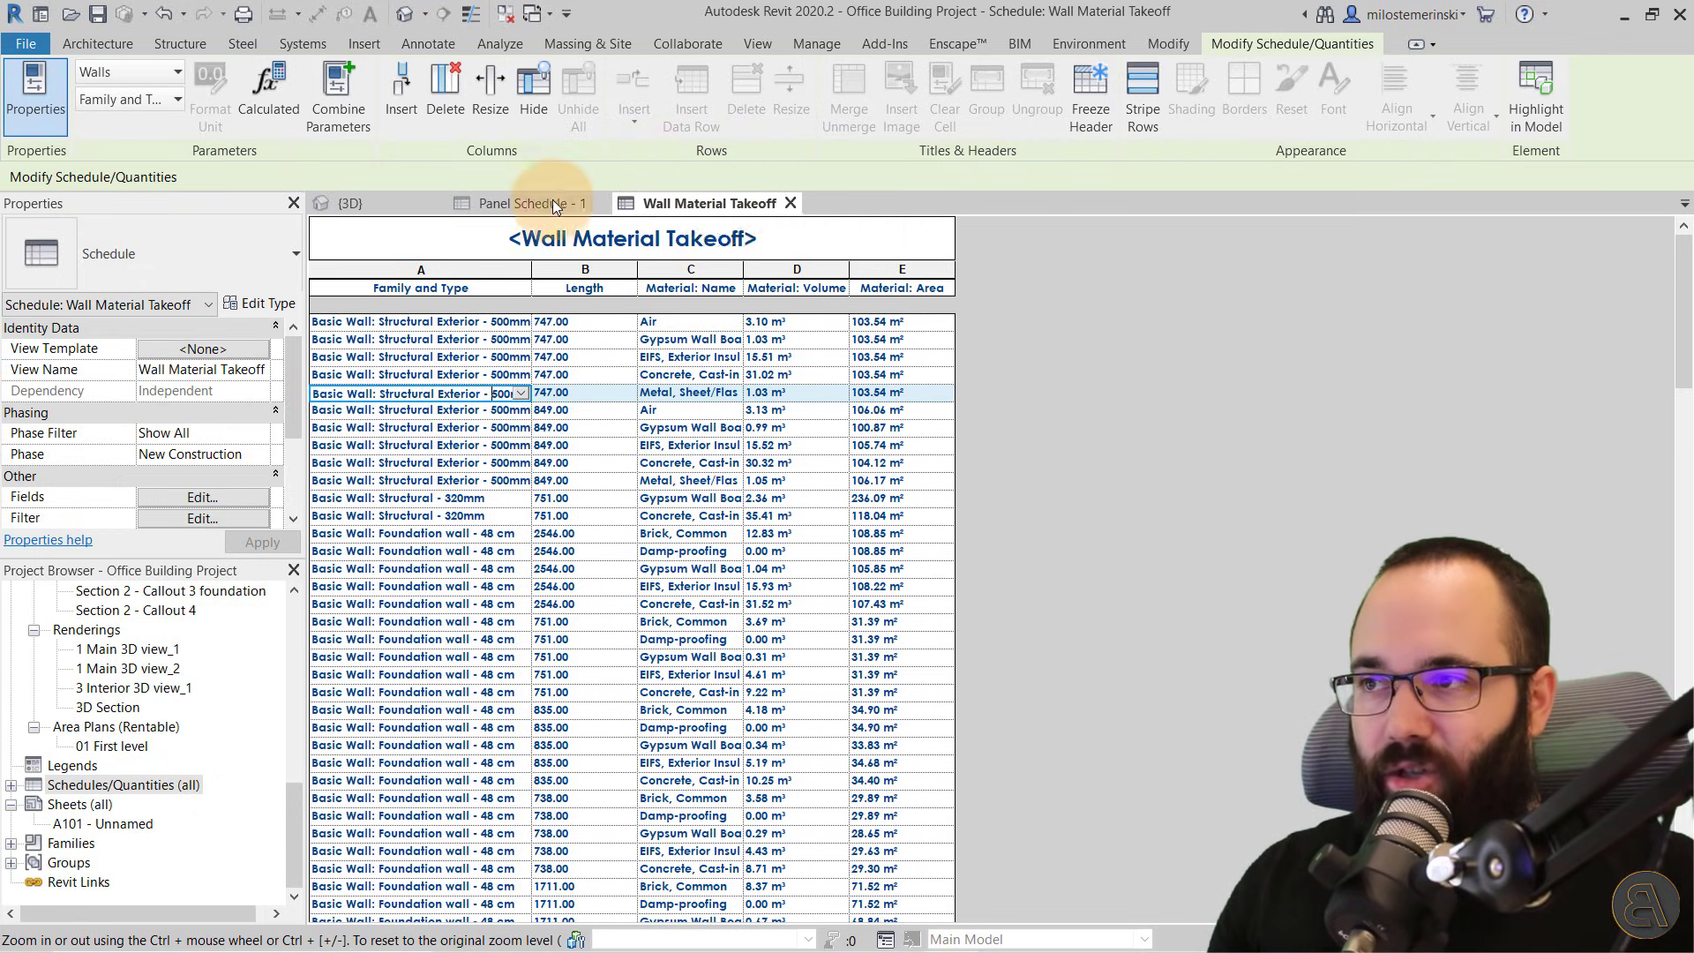
# Compare the rows and columns of Panel Schedule - 1 with those of the Wall Material Takeoff
pyautogui.click(522, 203)
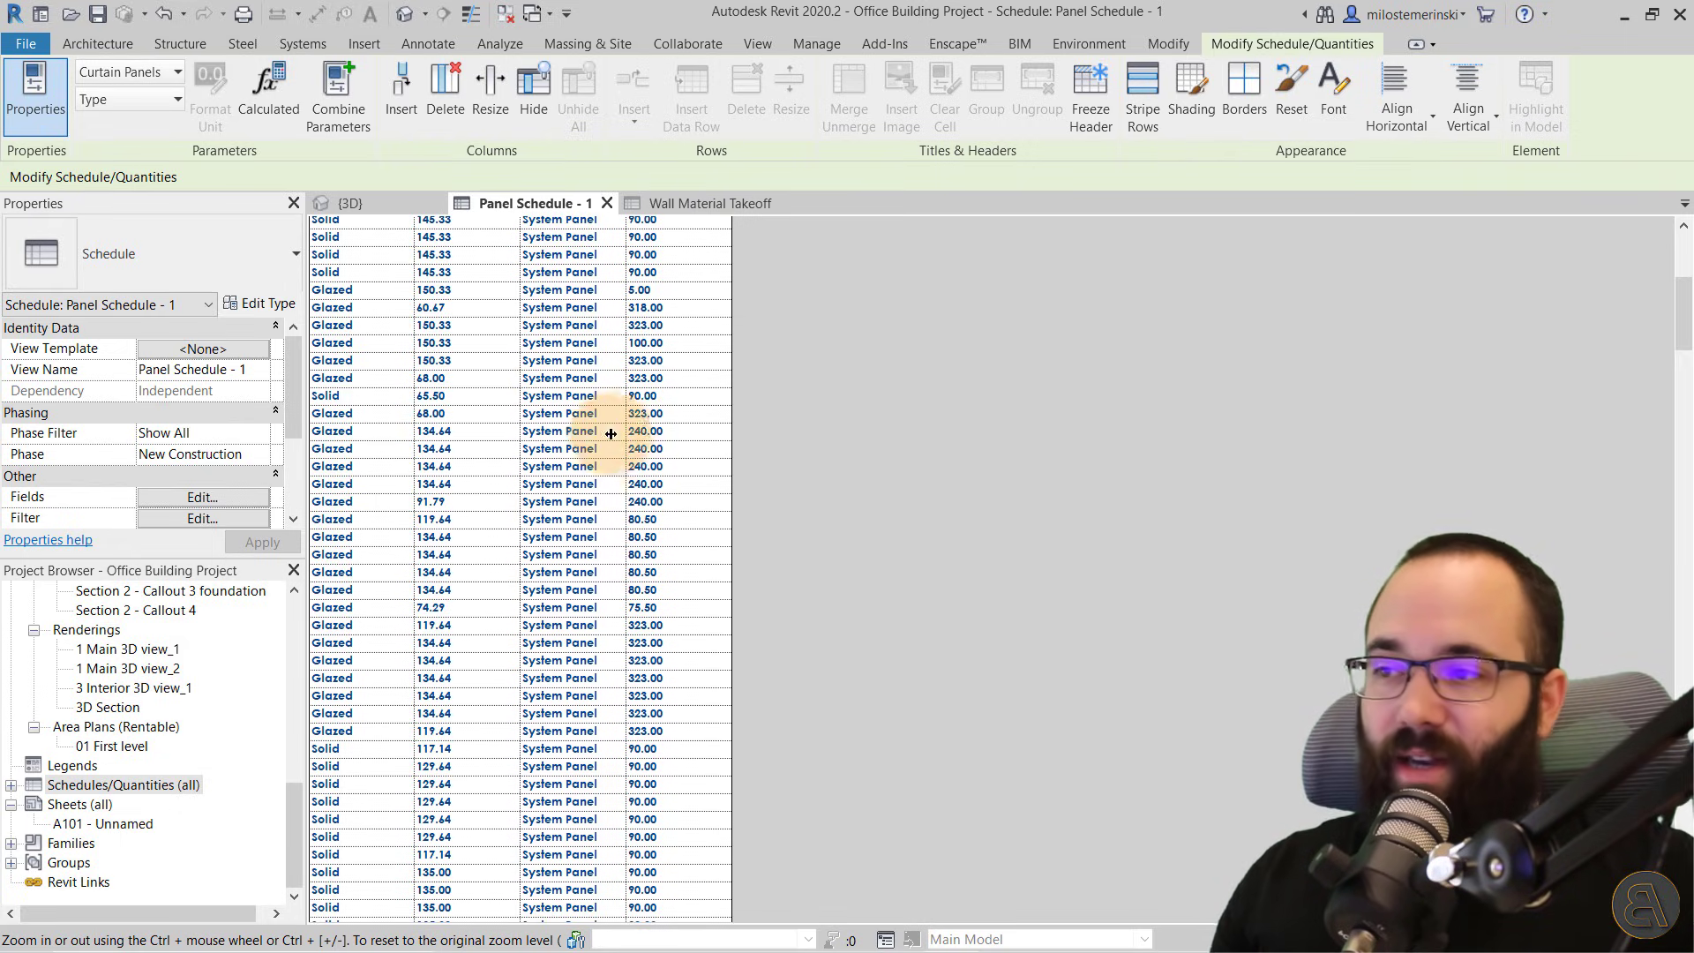
pyautogui.scroll(2, 554, 503)
pyautogui.scroll(6, 554, 503)
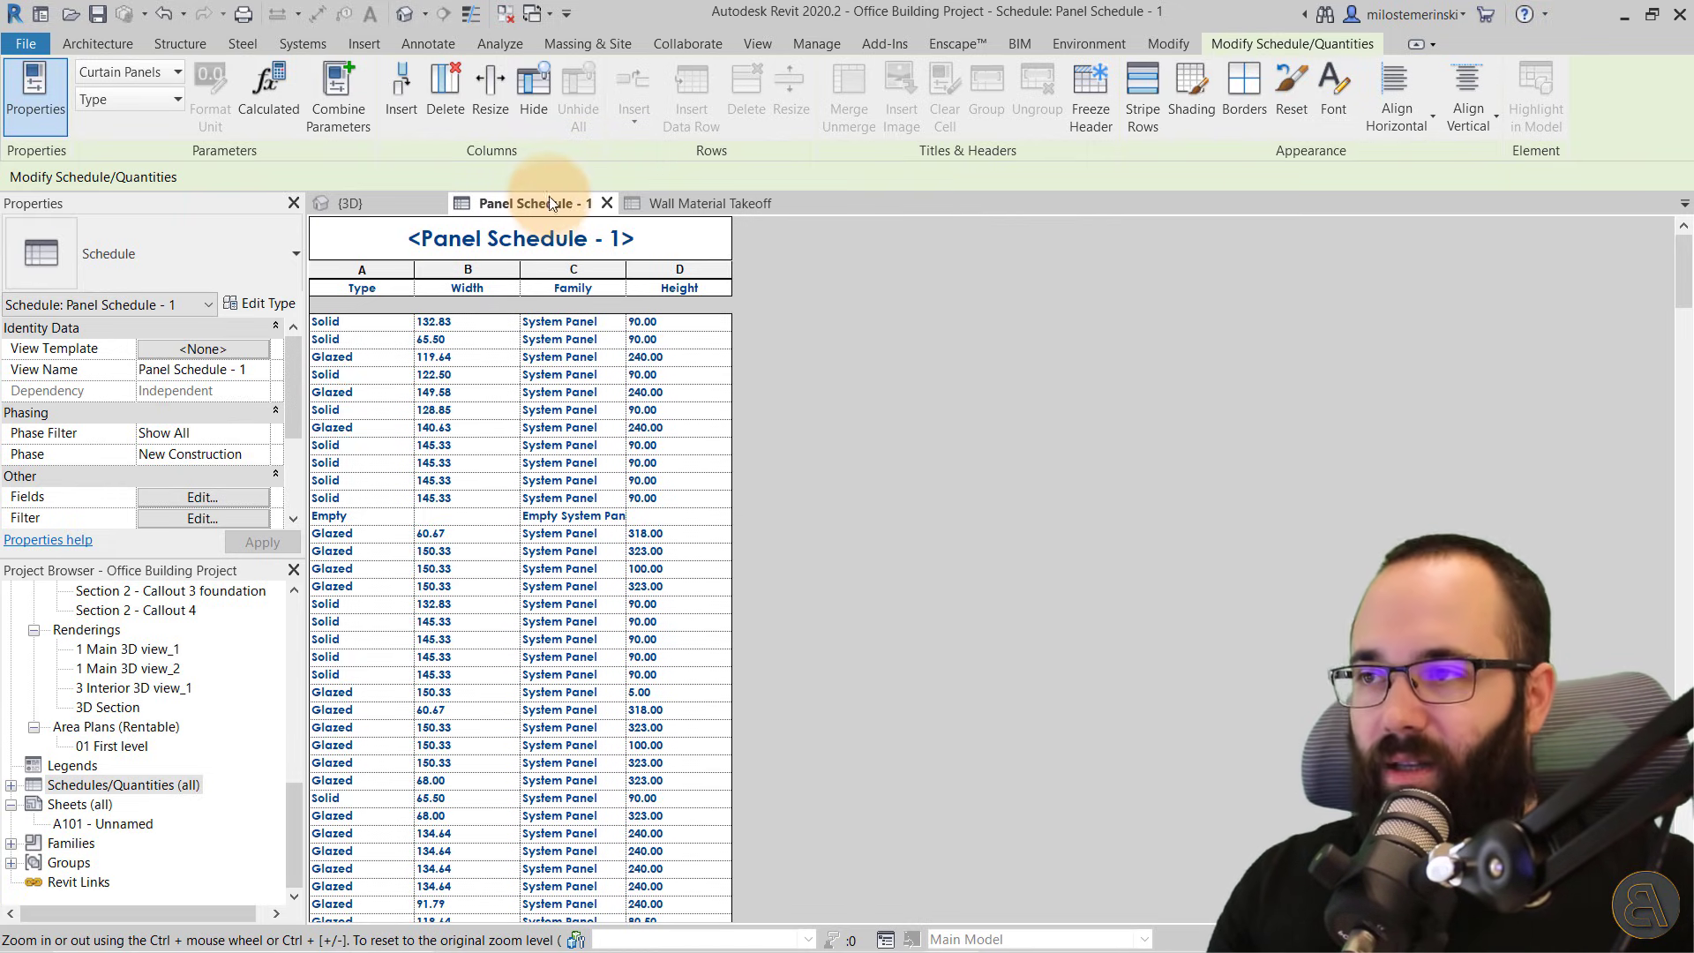
pyautogui.click(674, 205)
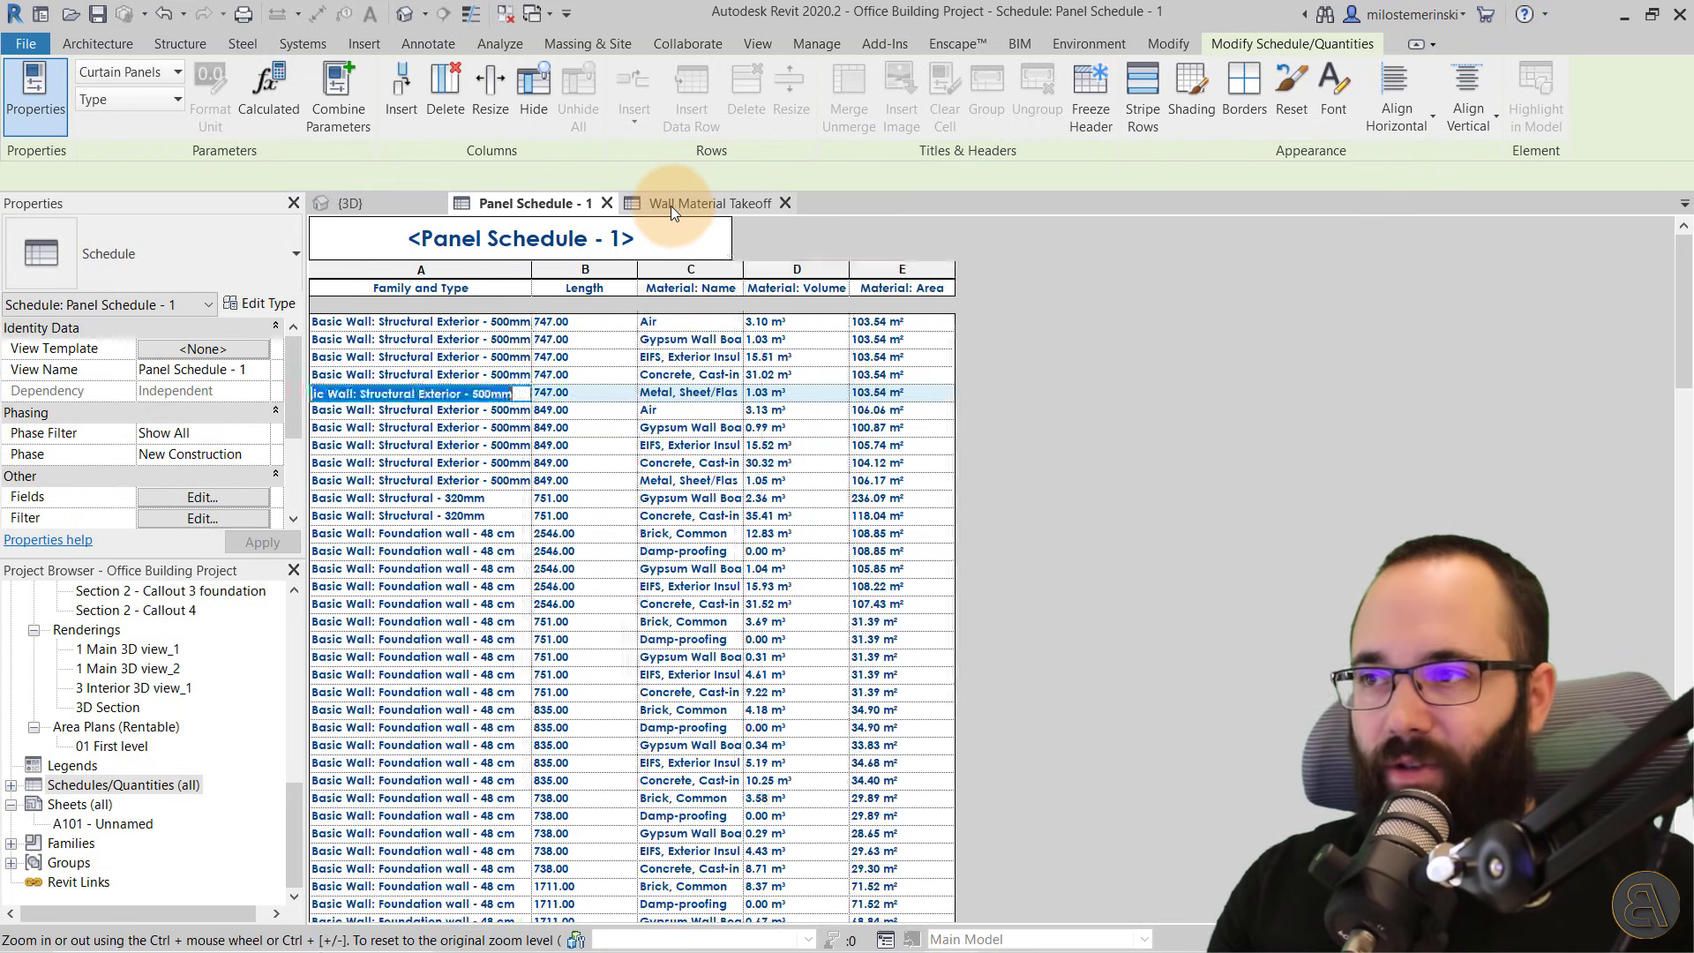
pyautogui.click(558, 199)
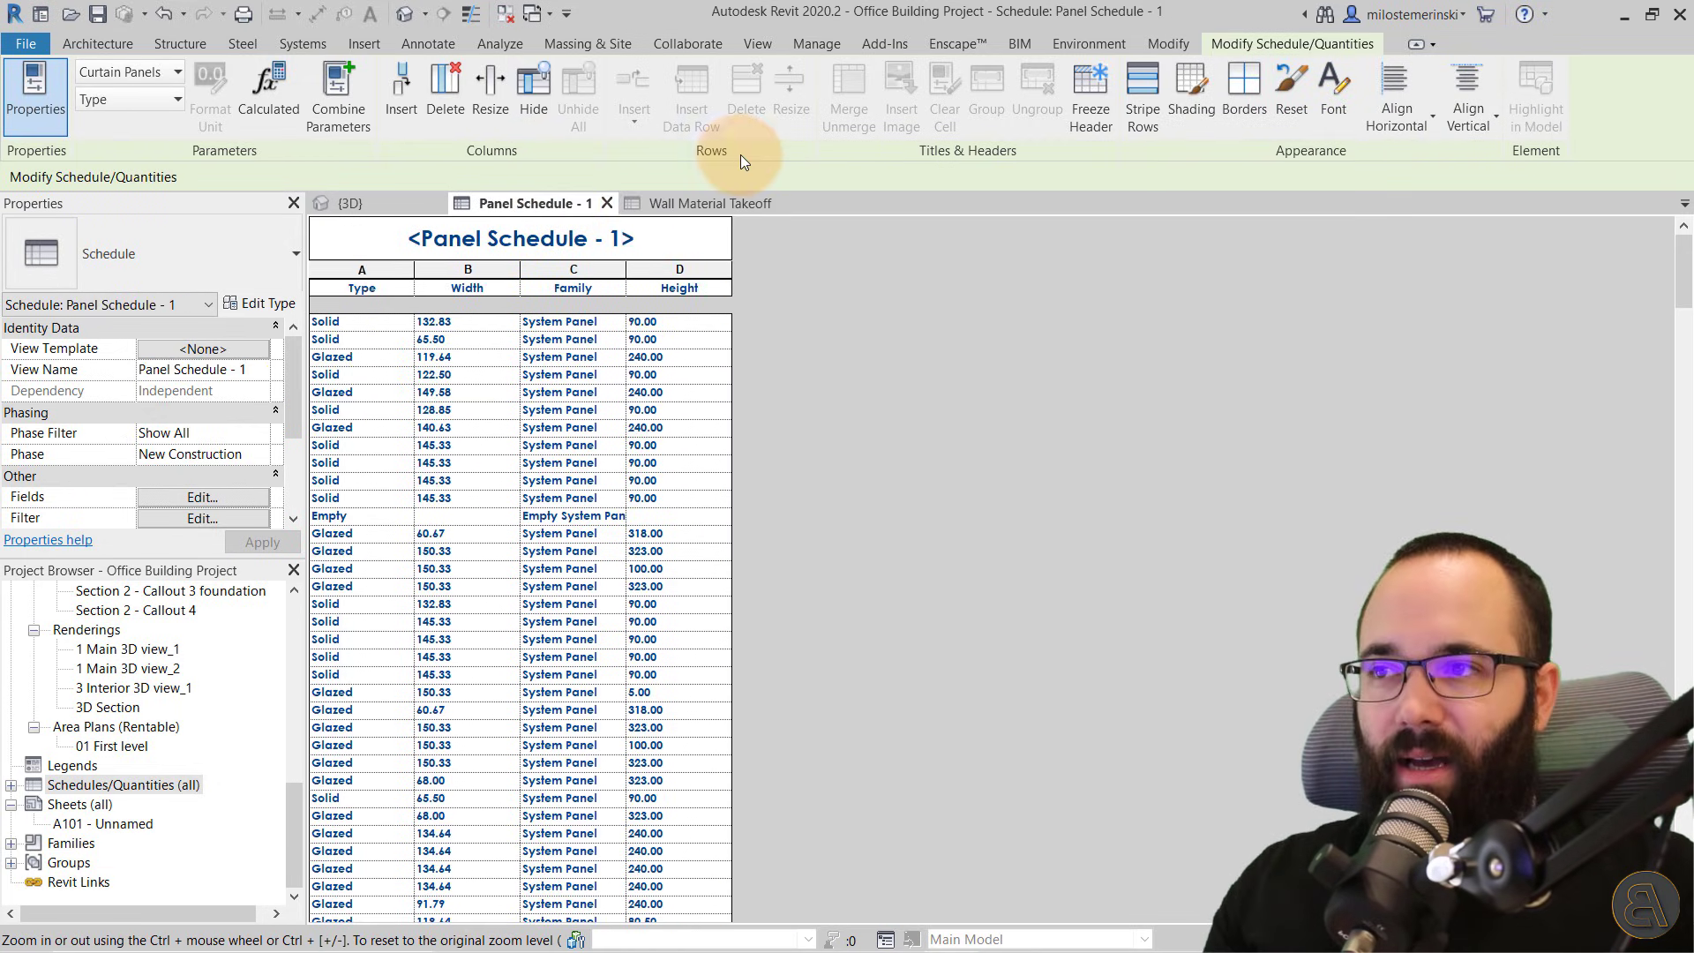
pyautogui.click(695, 203)
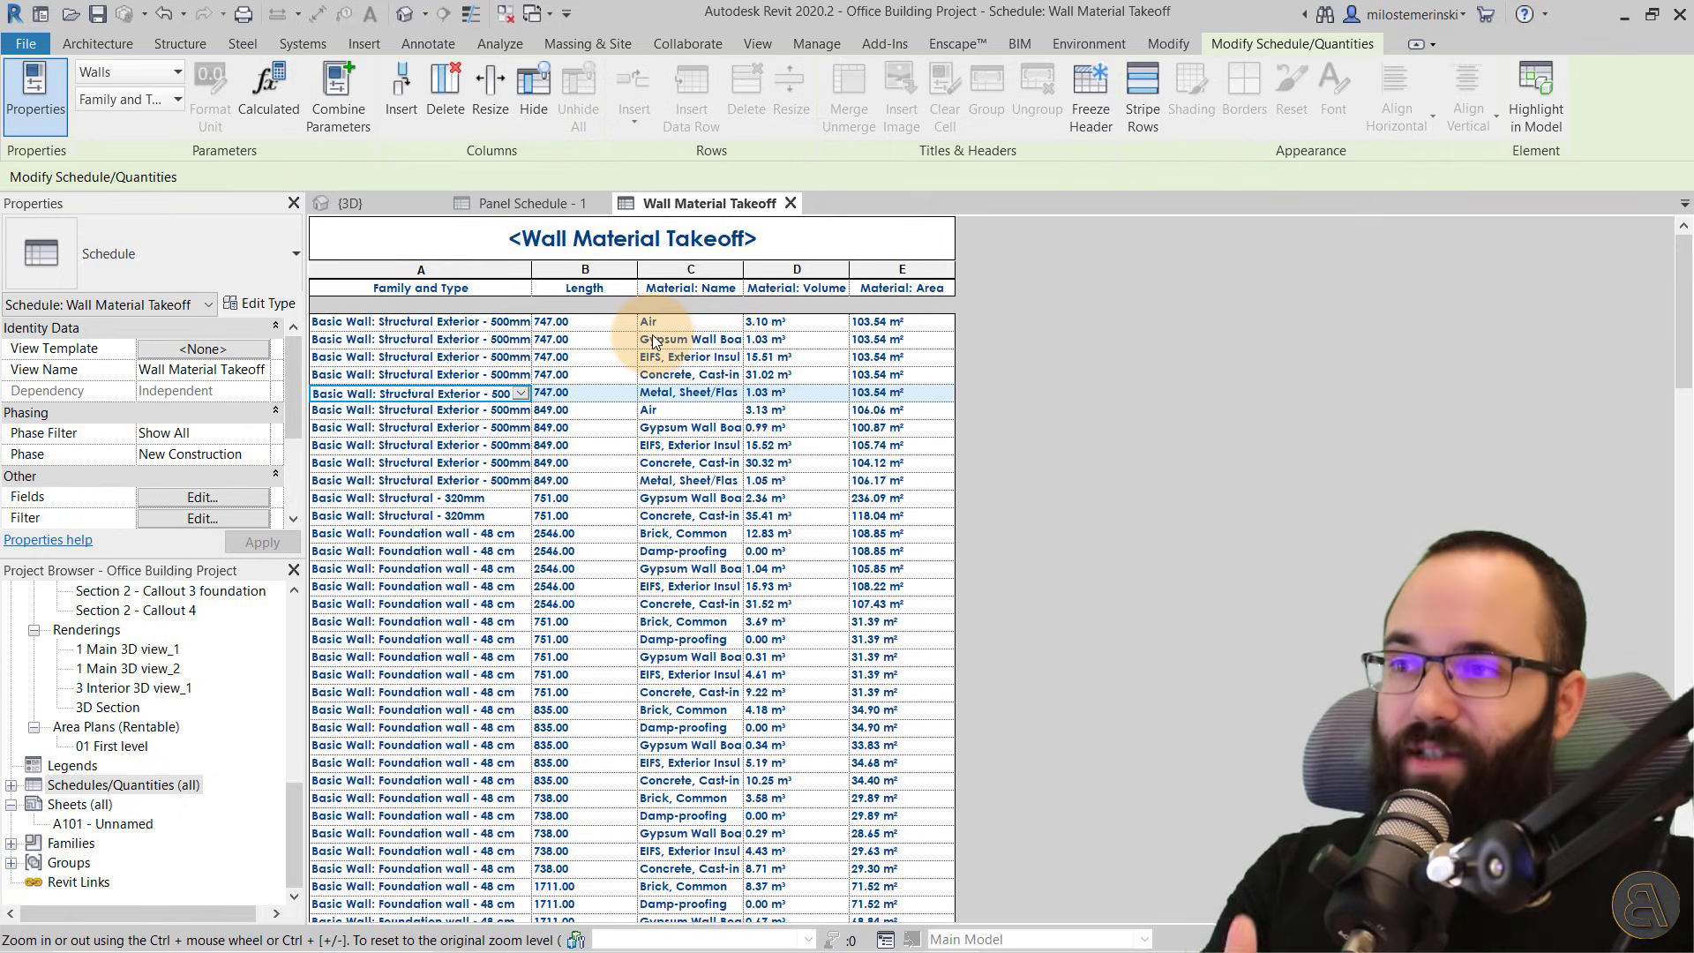
pyautogui.click(517, 202)
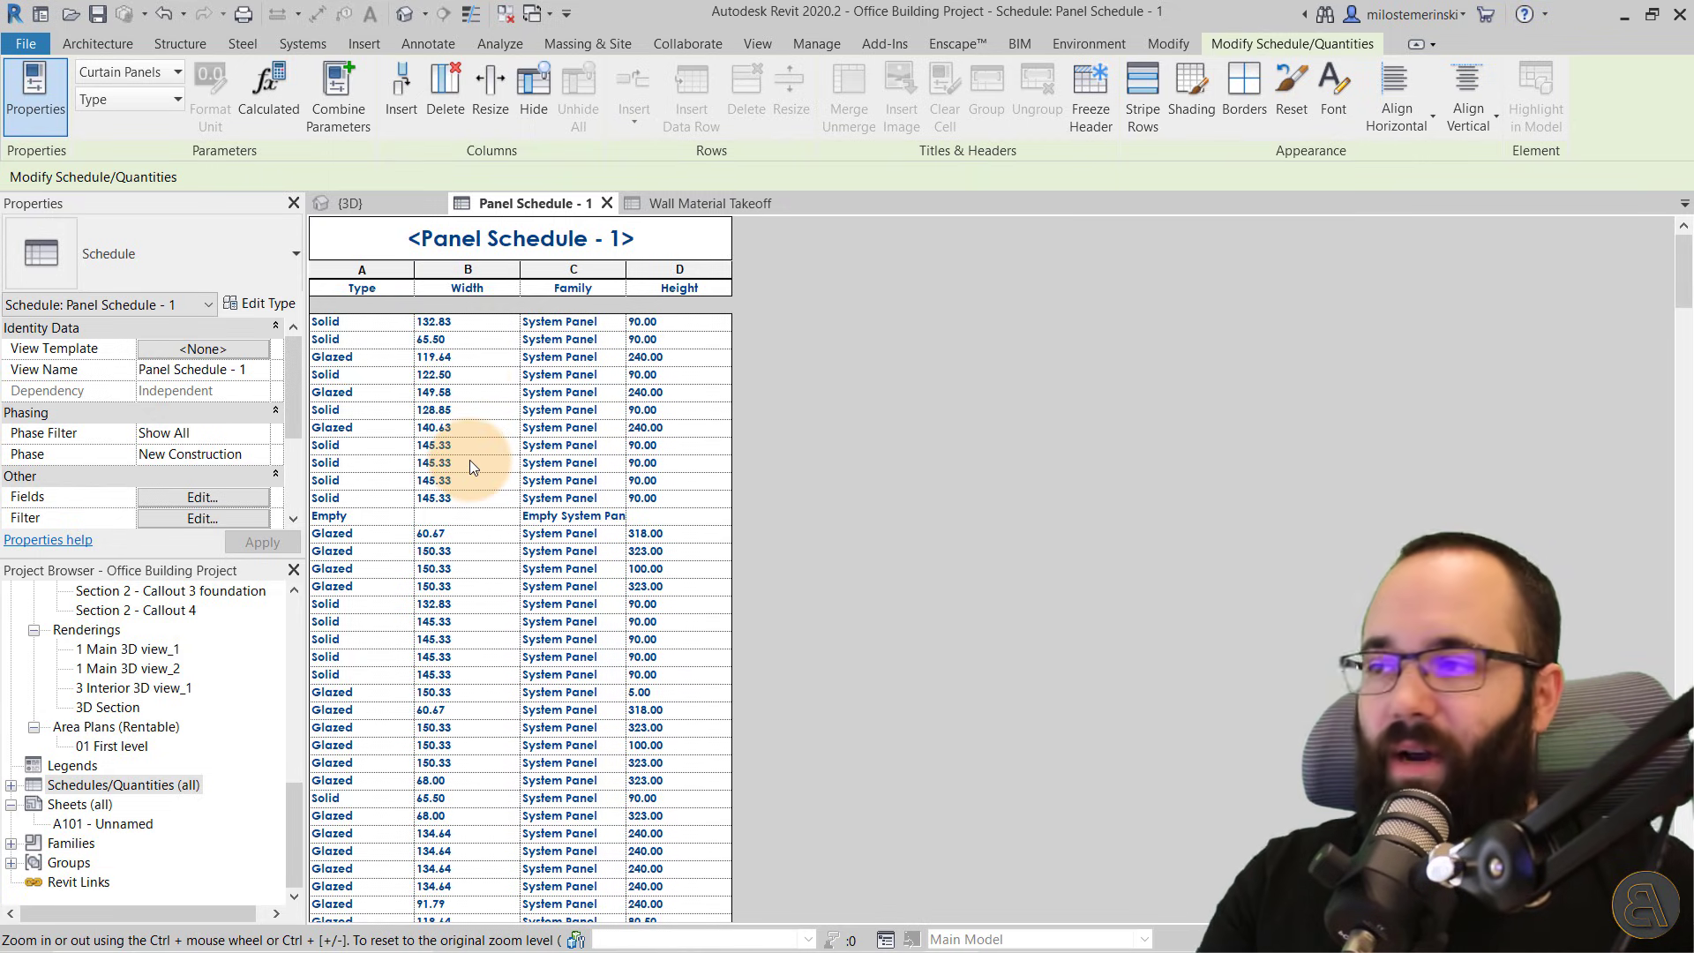
pyautogui.click(710, 205)
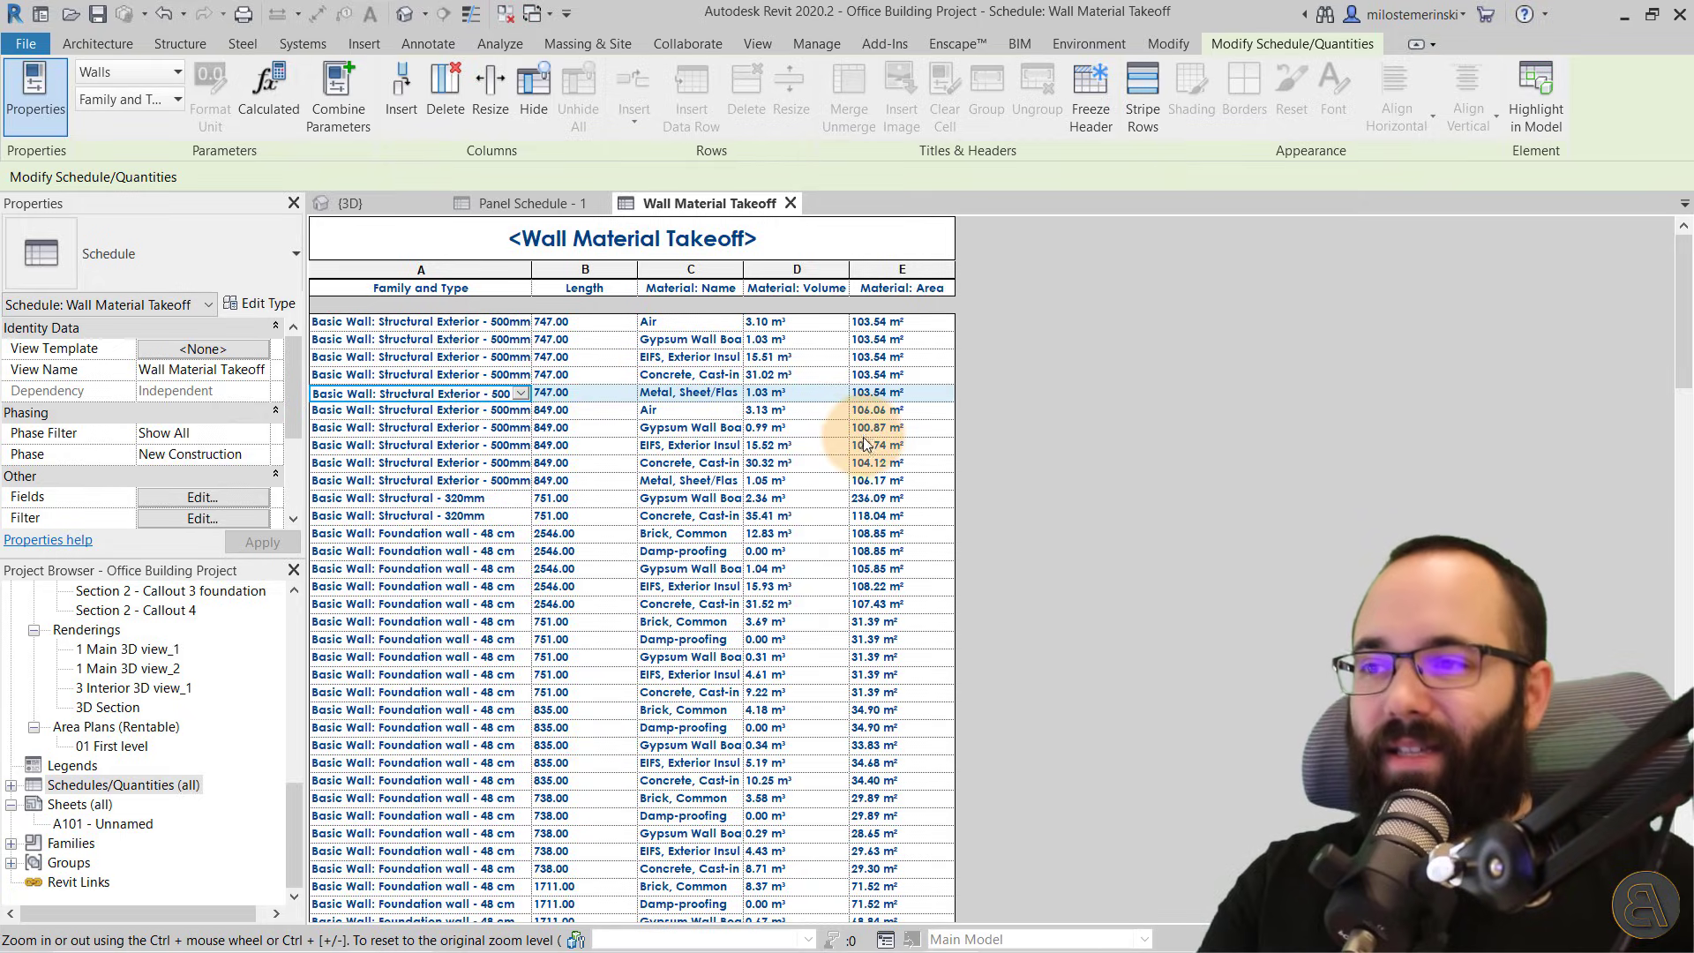
pyautogui.click(554, 204)
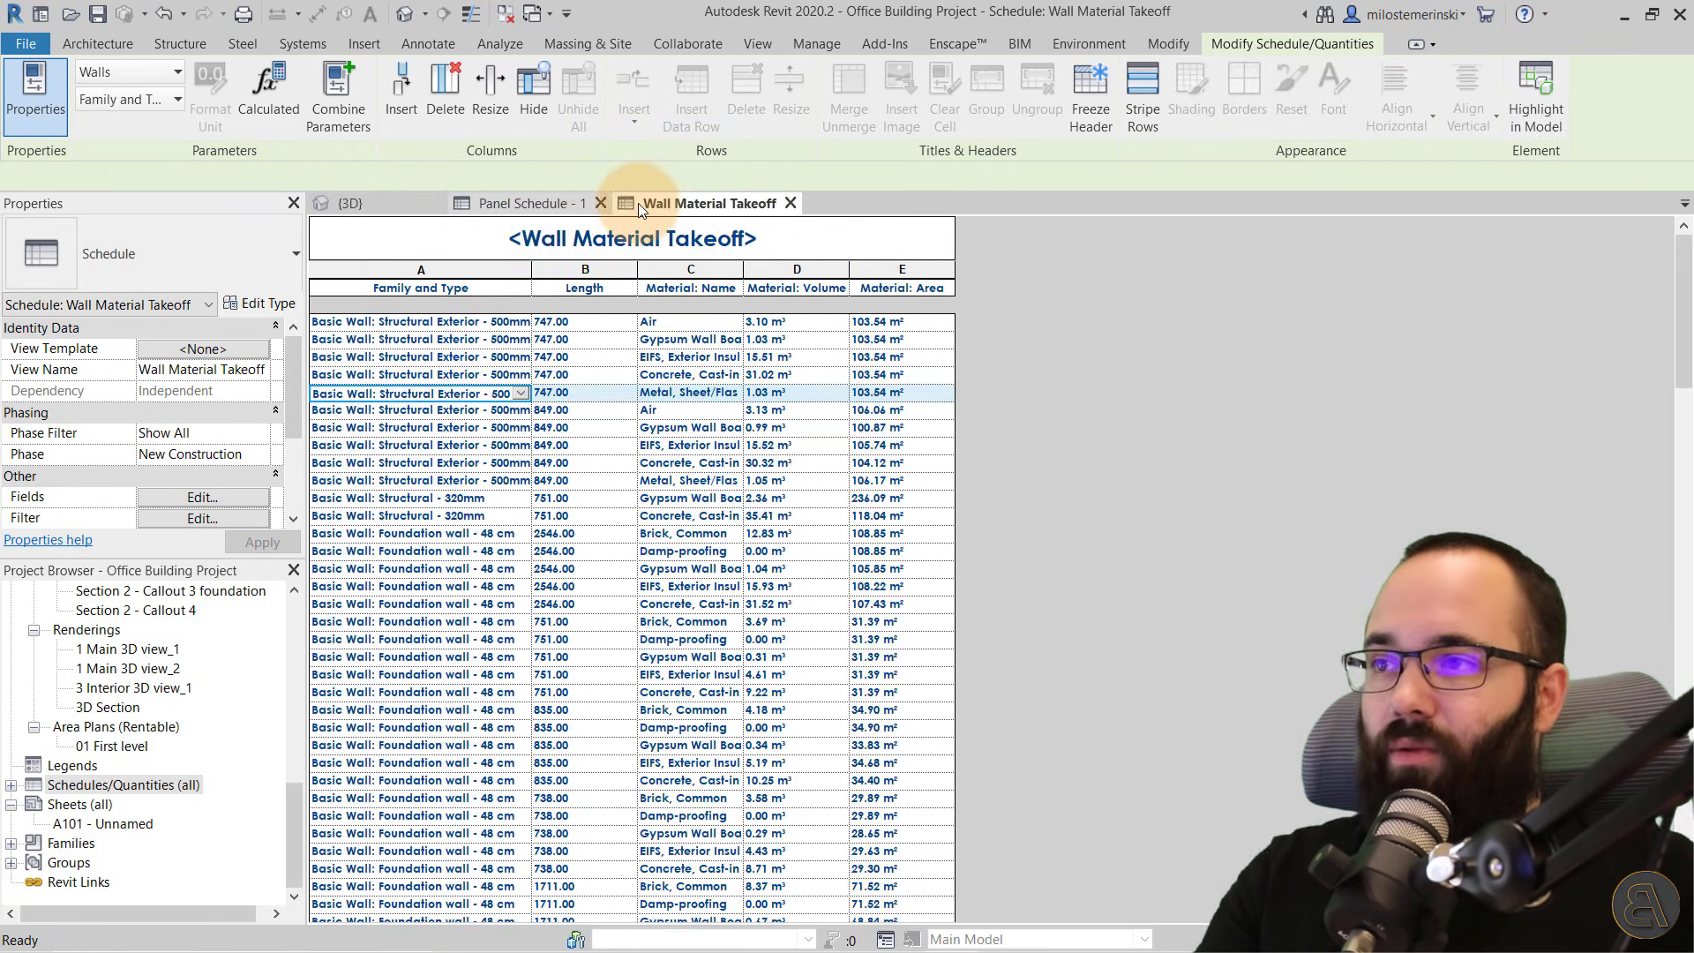
pyautogui.click(586, 196)
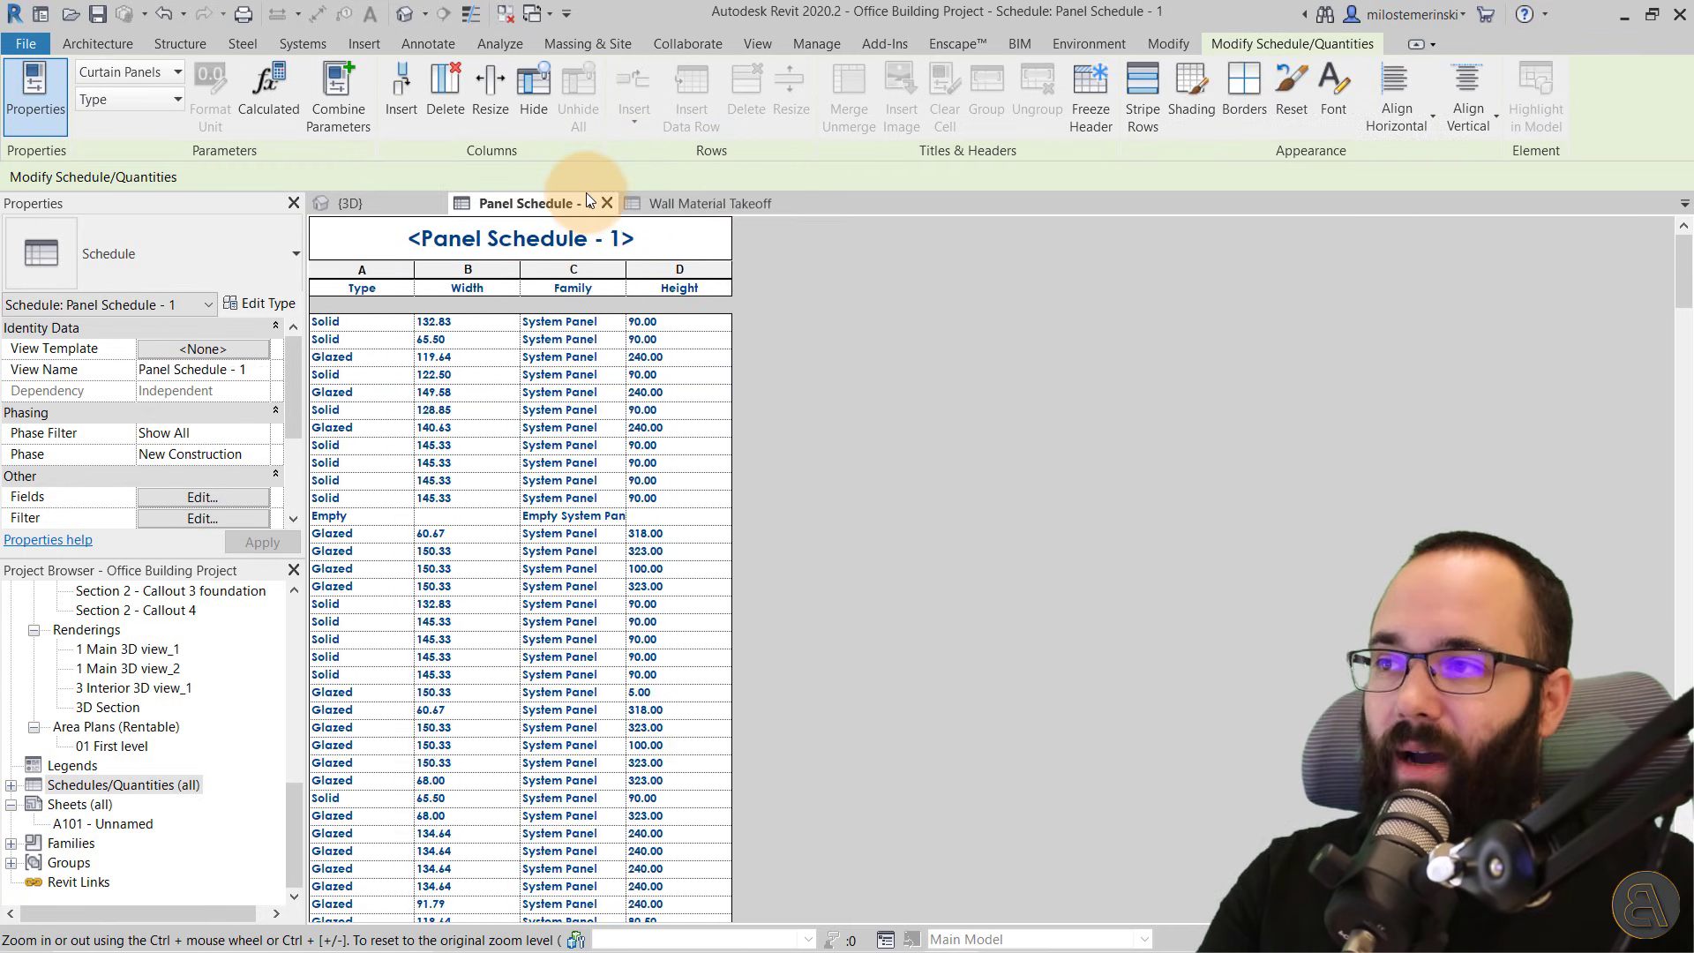
pyautogui.click(703, 199)
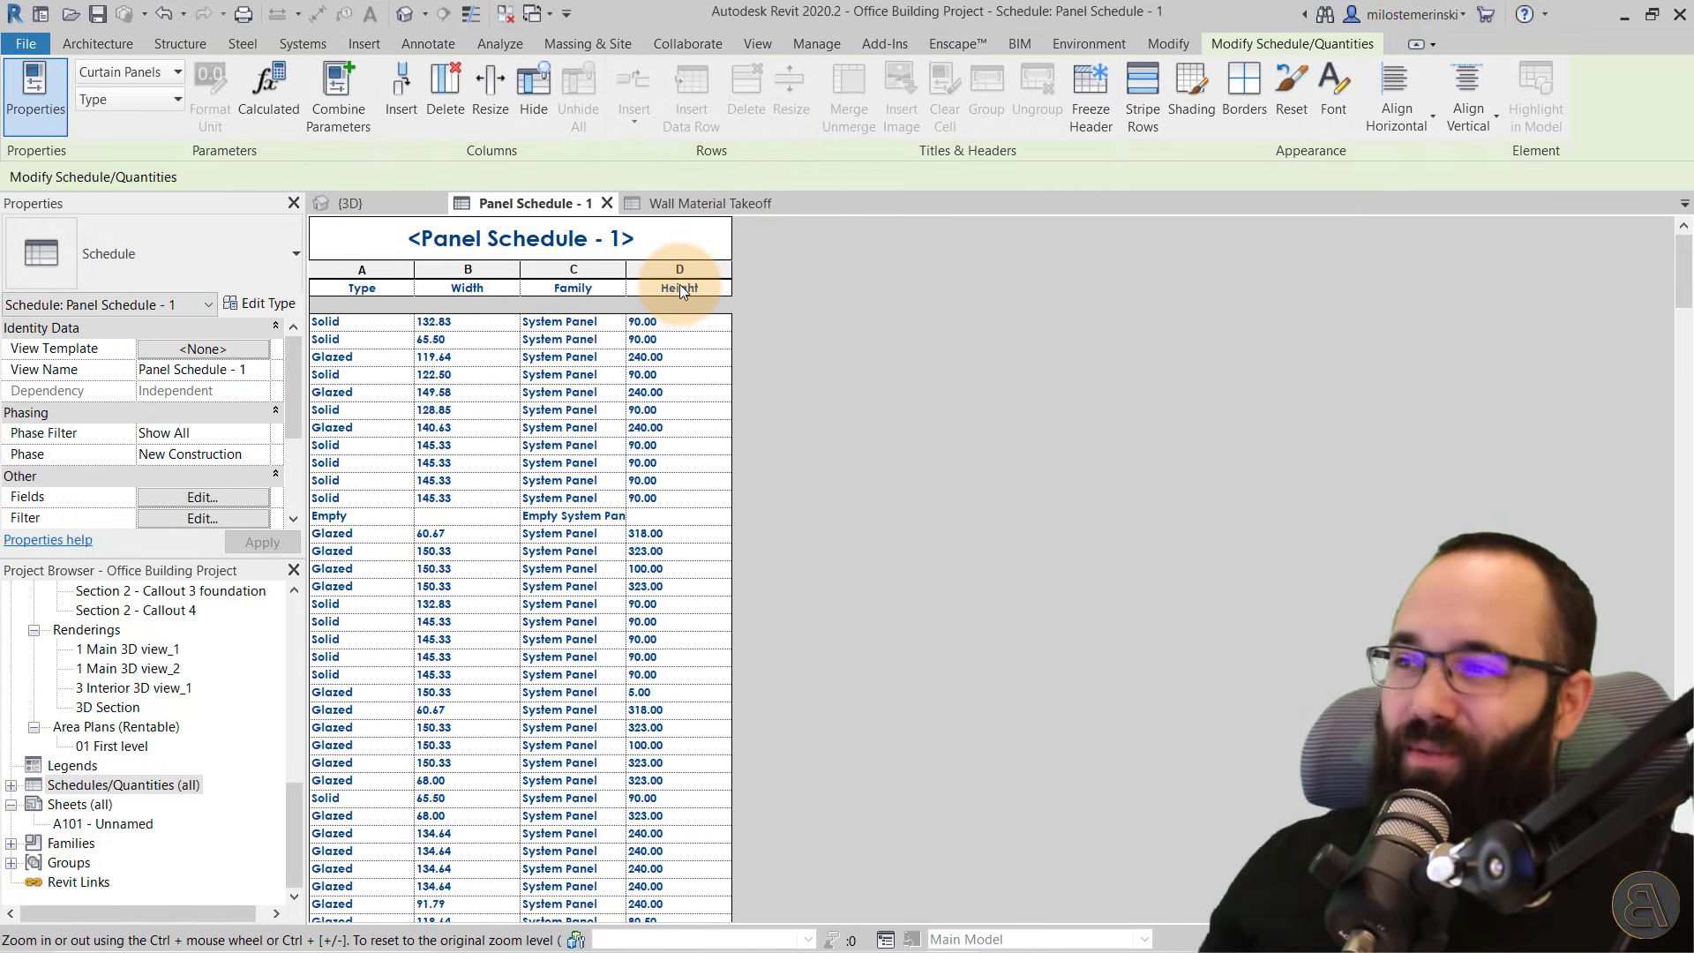
# Create a graphical column schedule for the project's structural columns
pyautogui.click(778, 45)
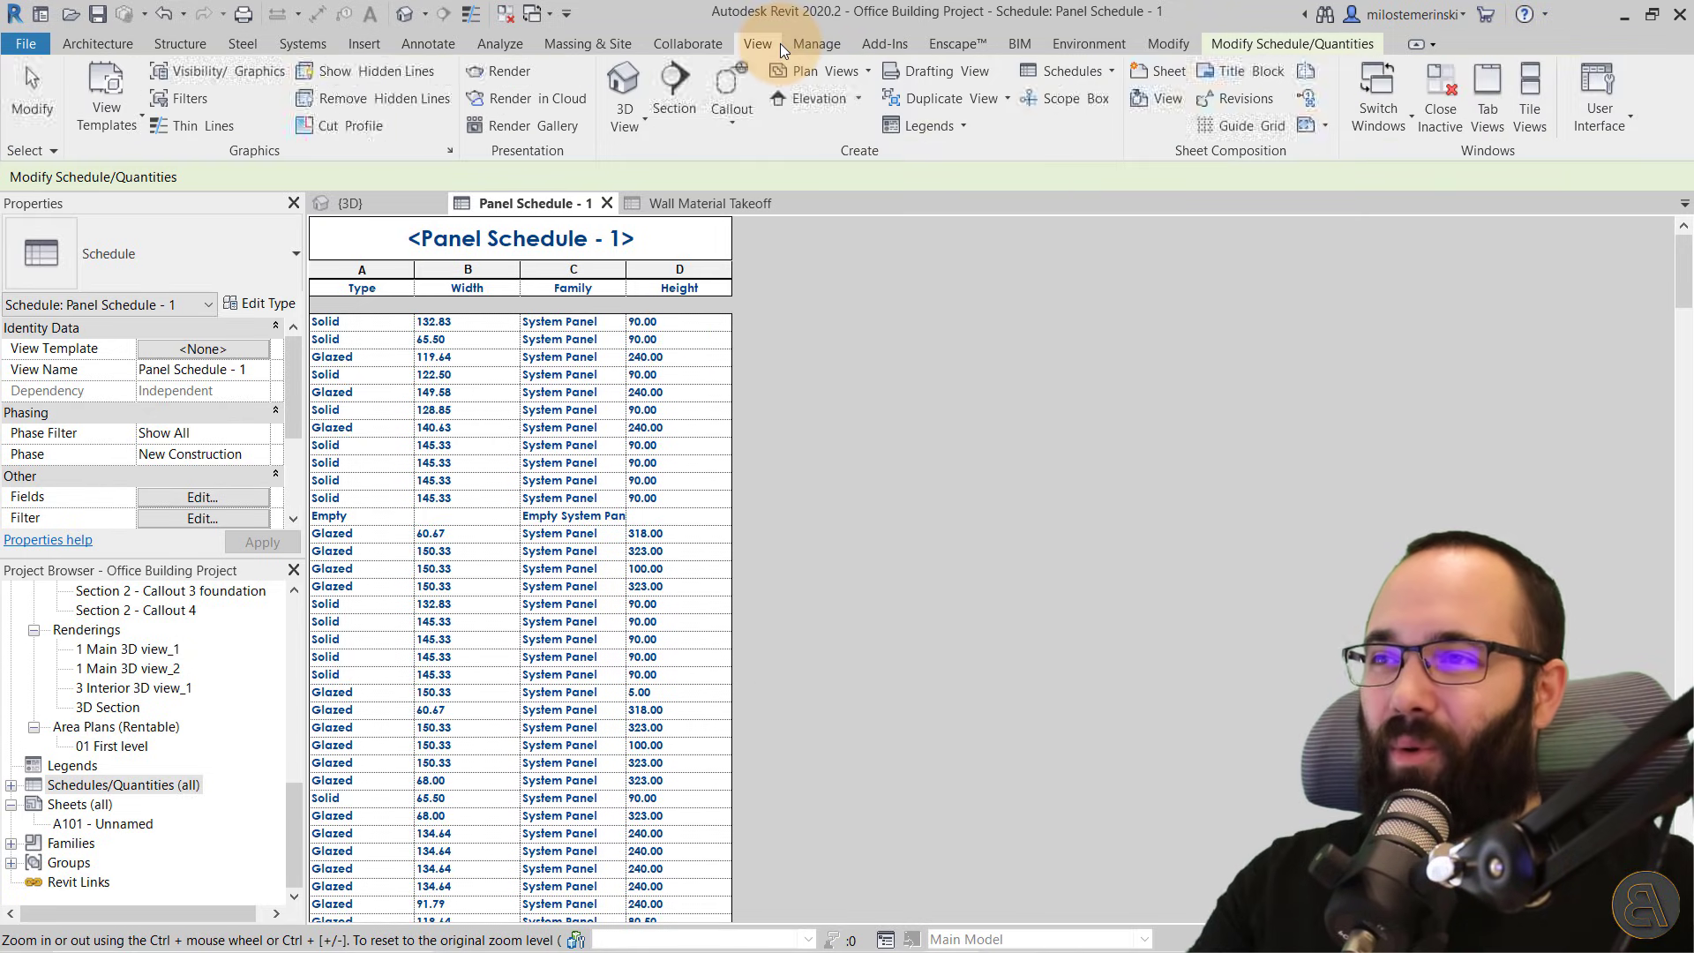
pyautogui.click(1043, 77)
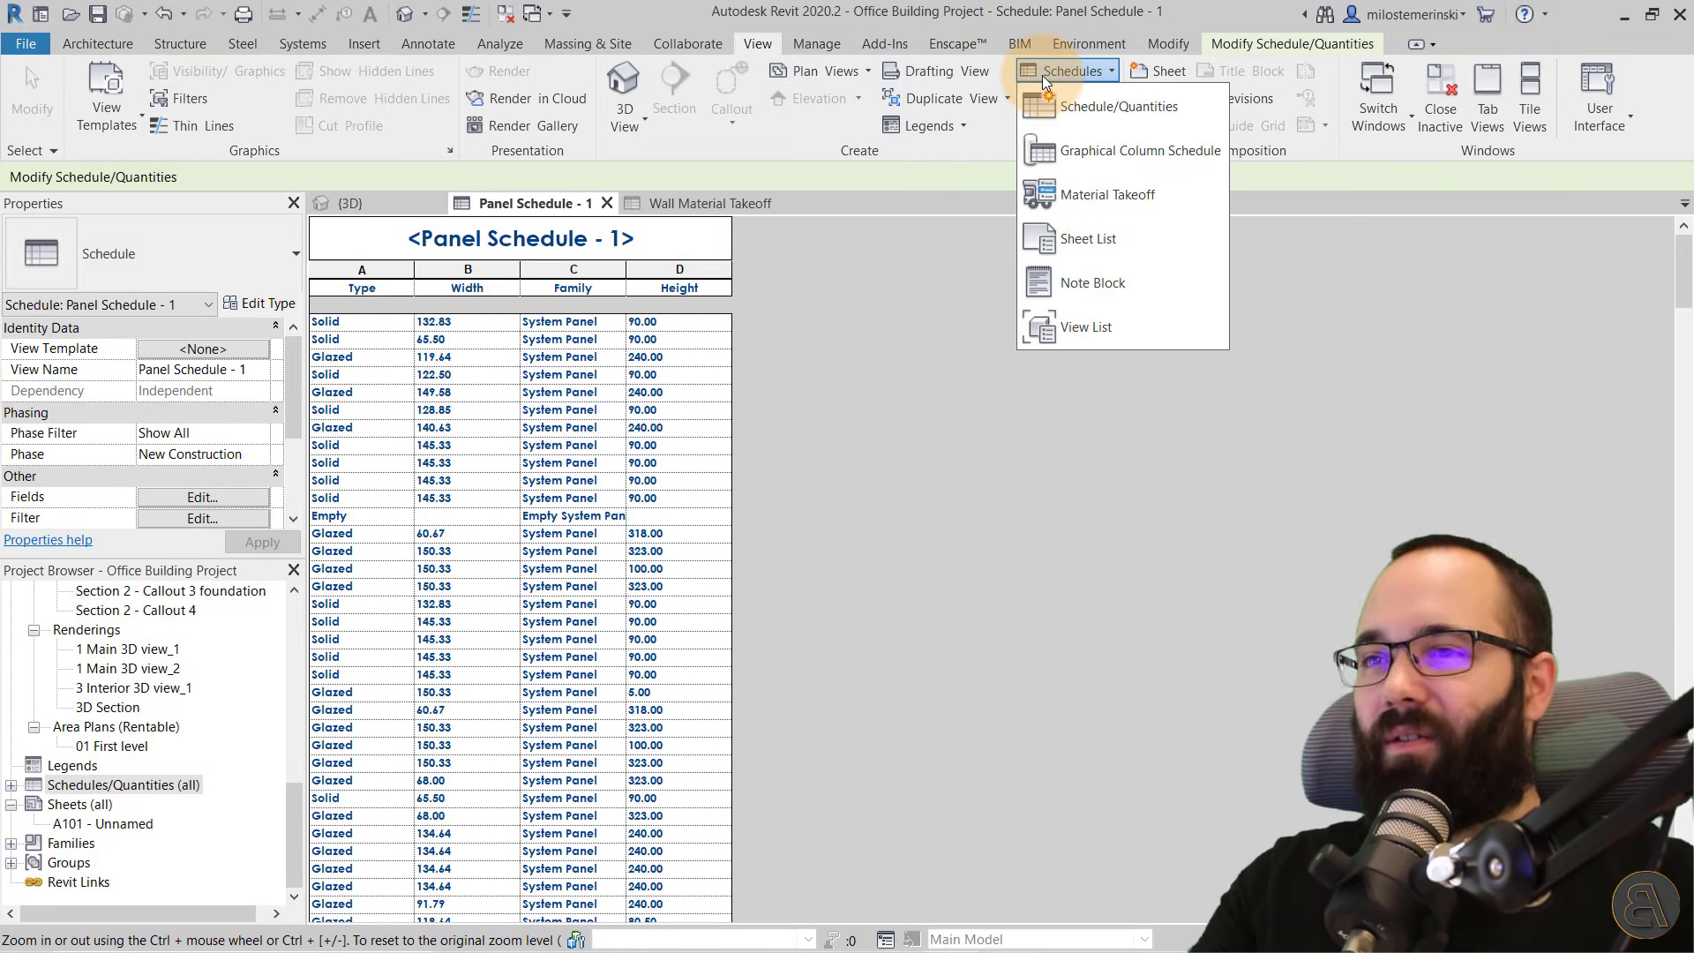
pyautogui.click(1034, 166)
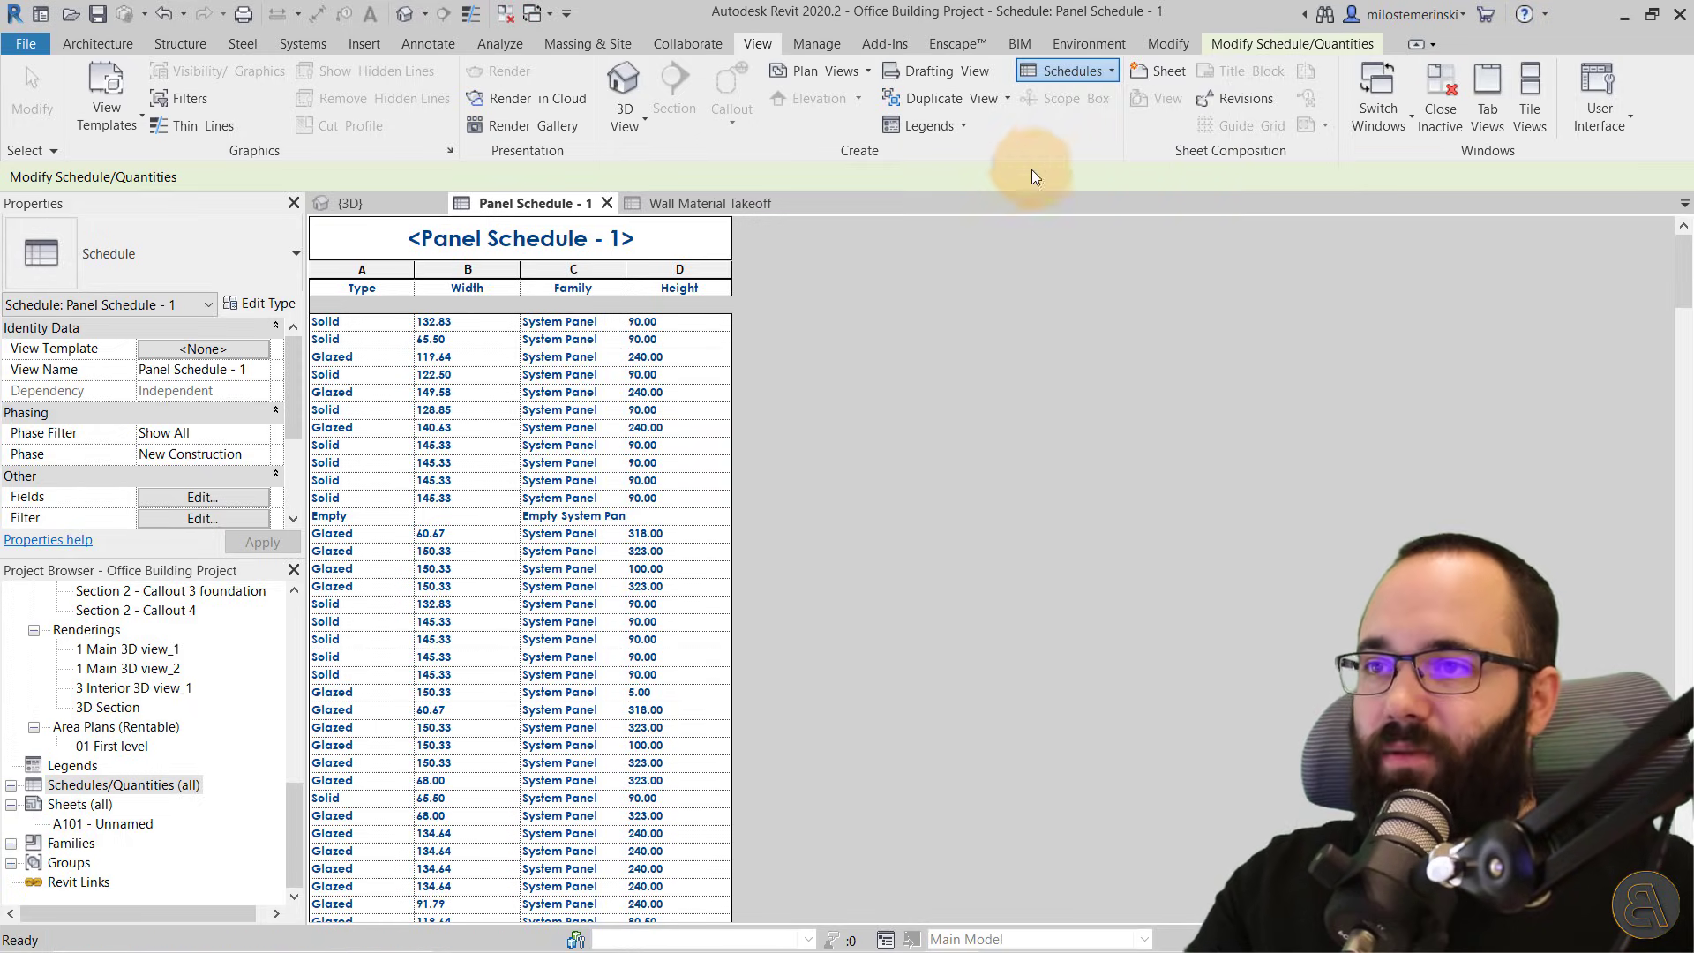
# Select the concrete column at location A-3 in the graphical column schedule and examine the levels it spans
pyautogui.click(729, 507)
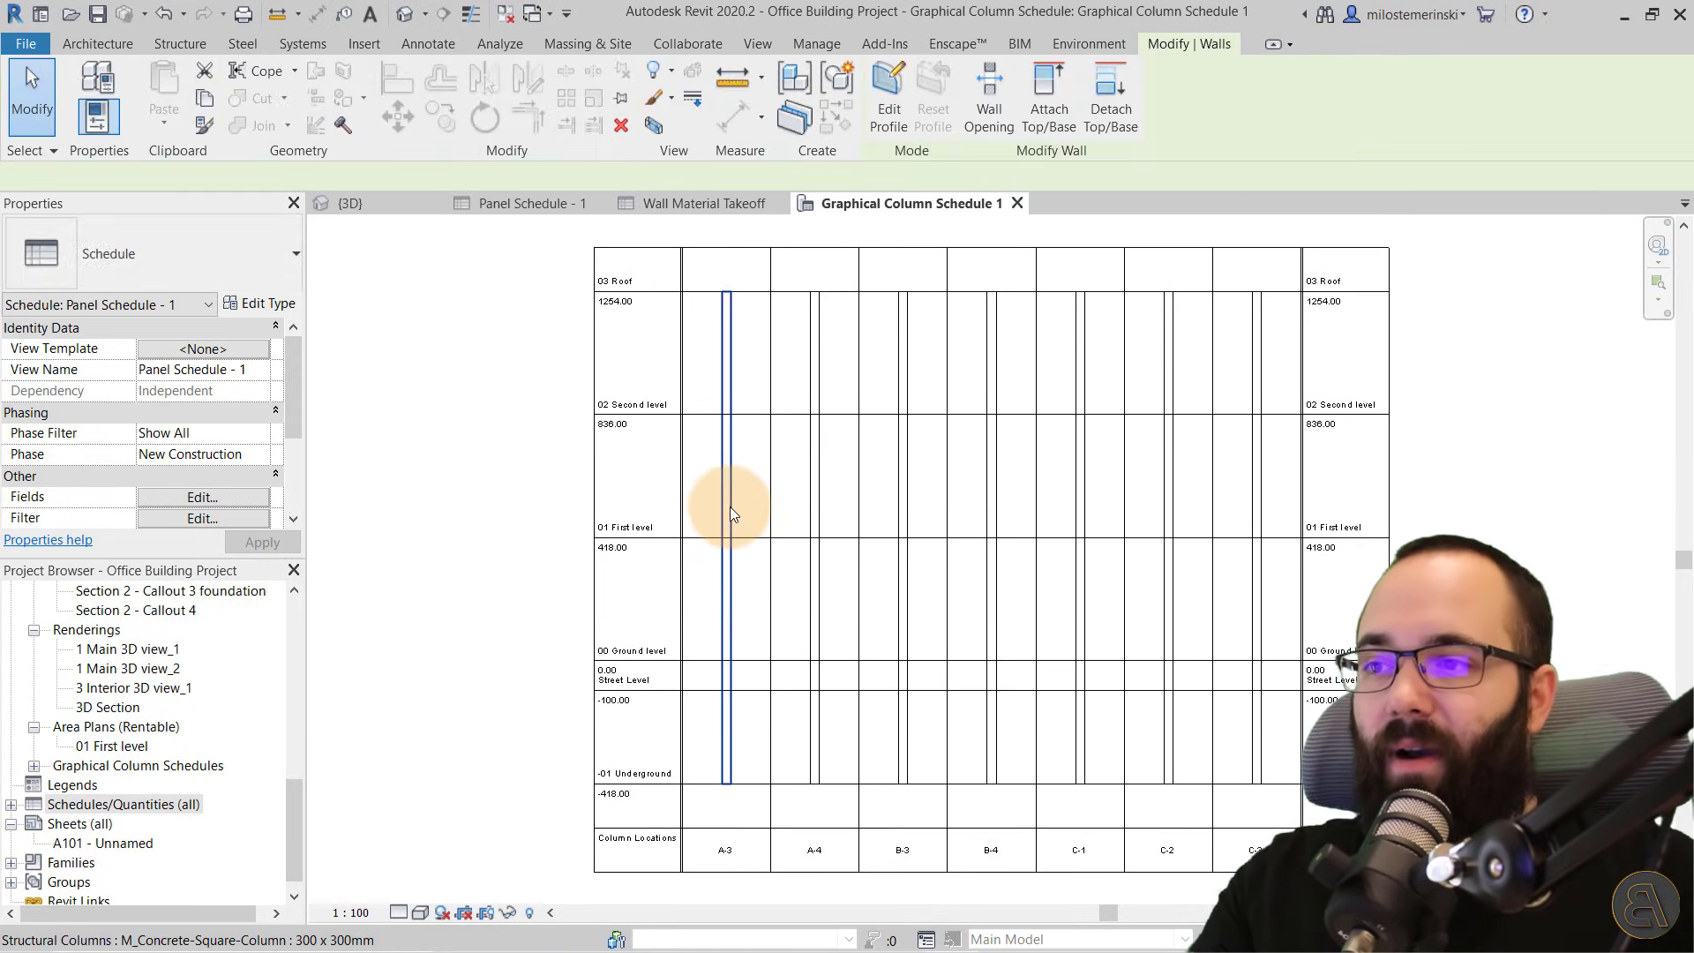
pyautogui.click(729, 507)
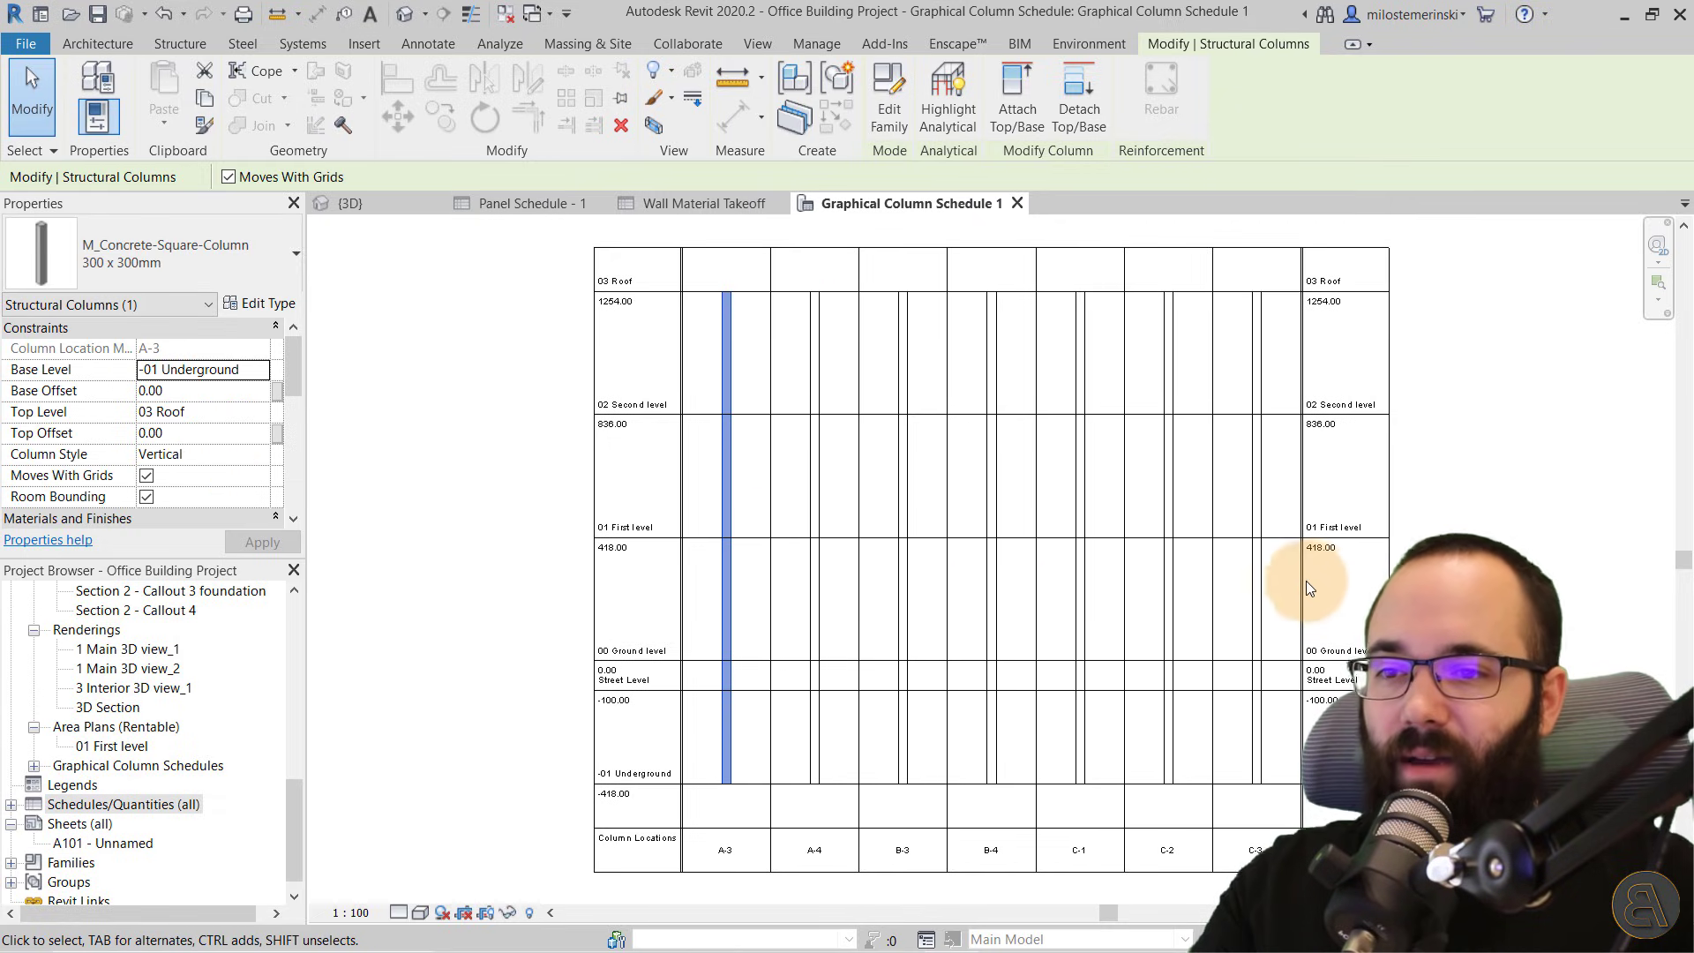
pyautogui.scroll(2, 991, 605)
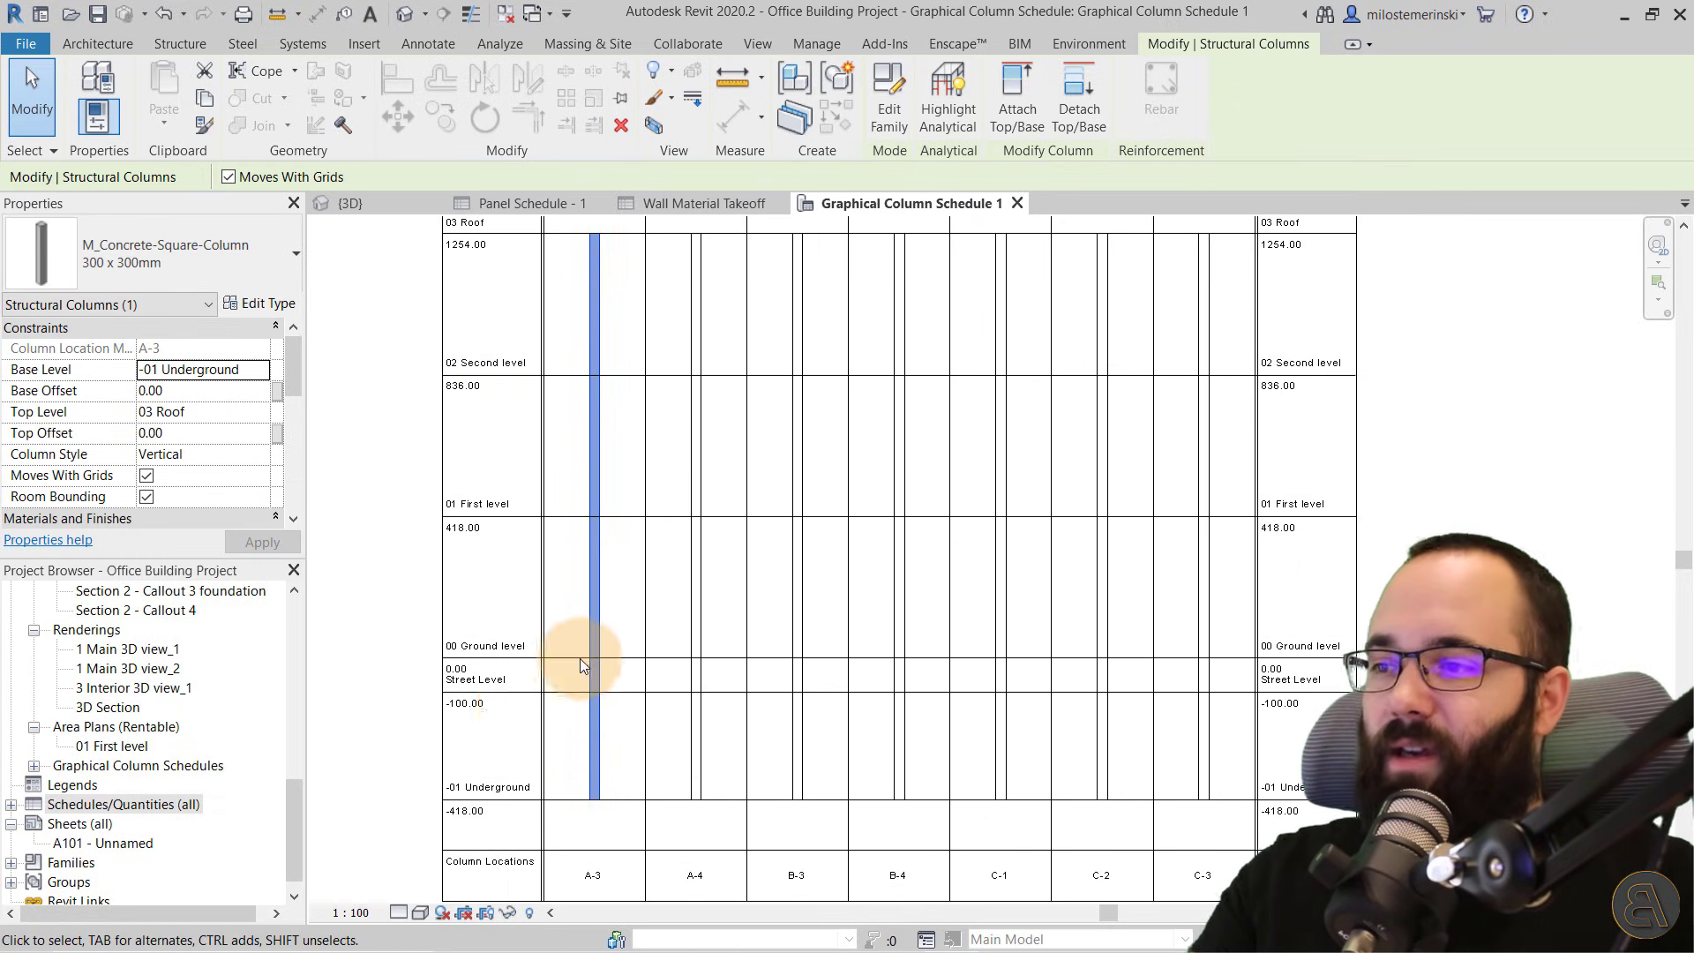
# Deselect the column and examine the level names, elevations and column locations in the graphical column schedule
pyautogui.click(406, 717)
pyautogui.scroll(3, 453, 787)
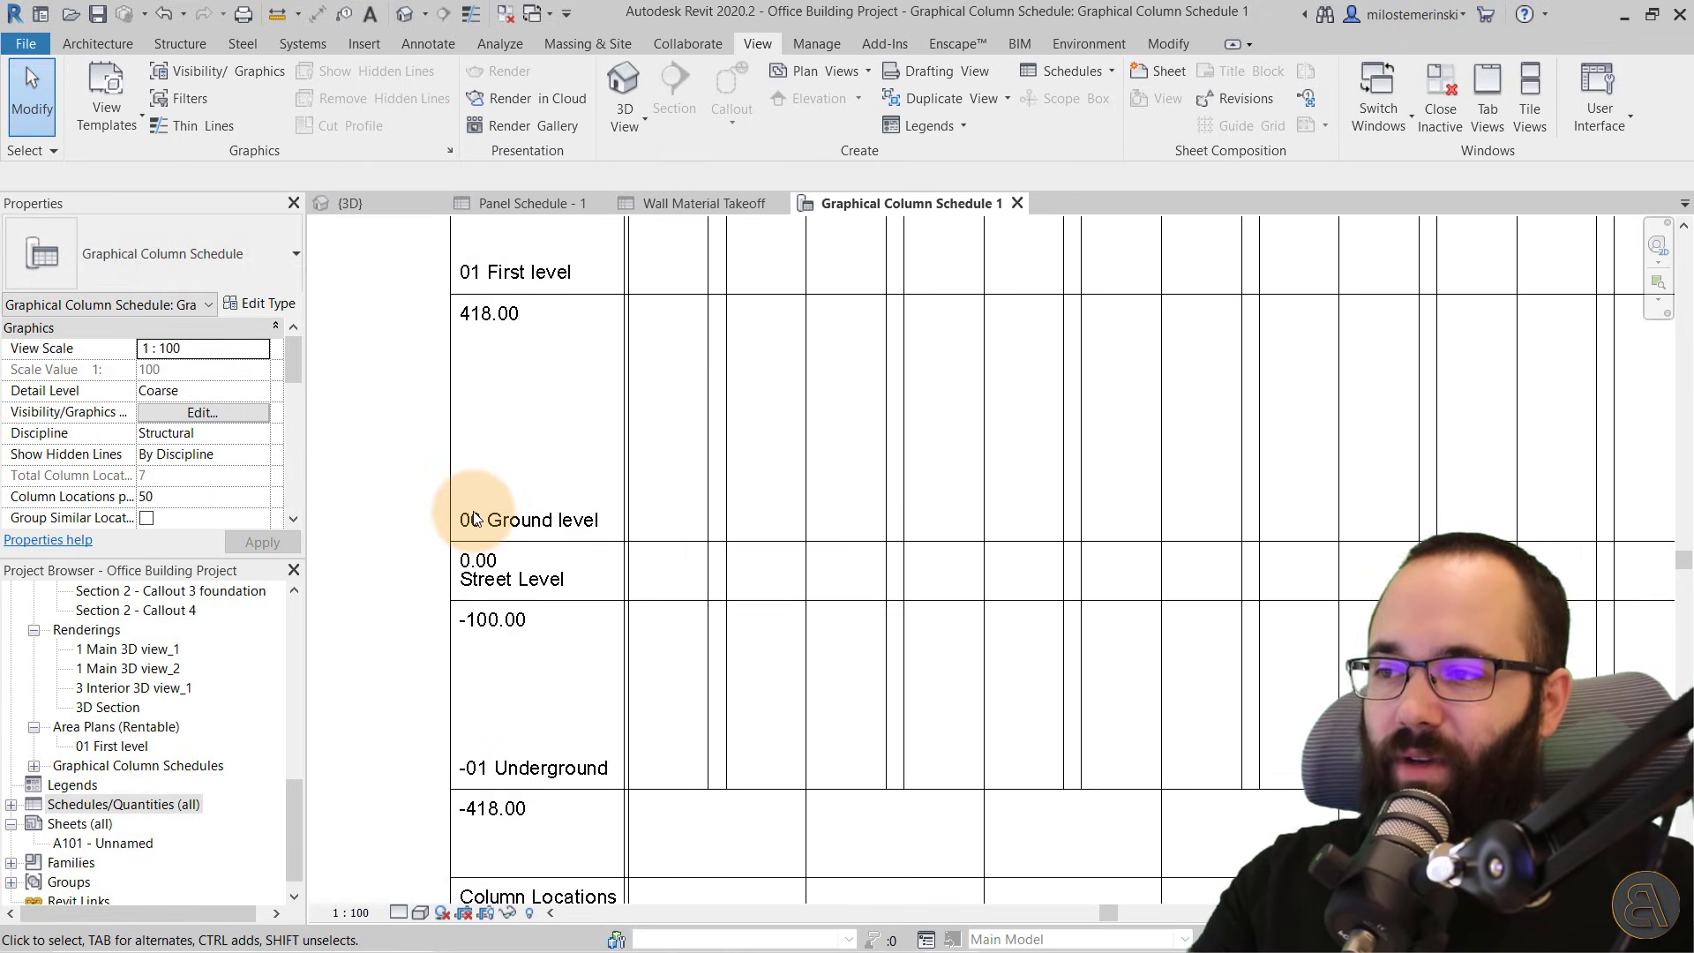
pyautogui.moveTo(474, 518); pyautogui.dragTo(538, 337, button='middle')
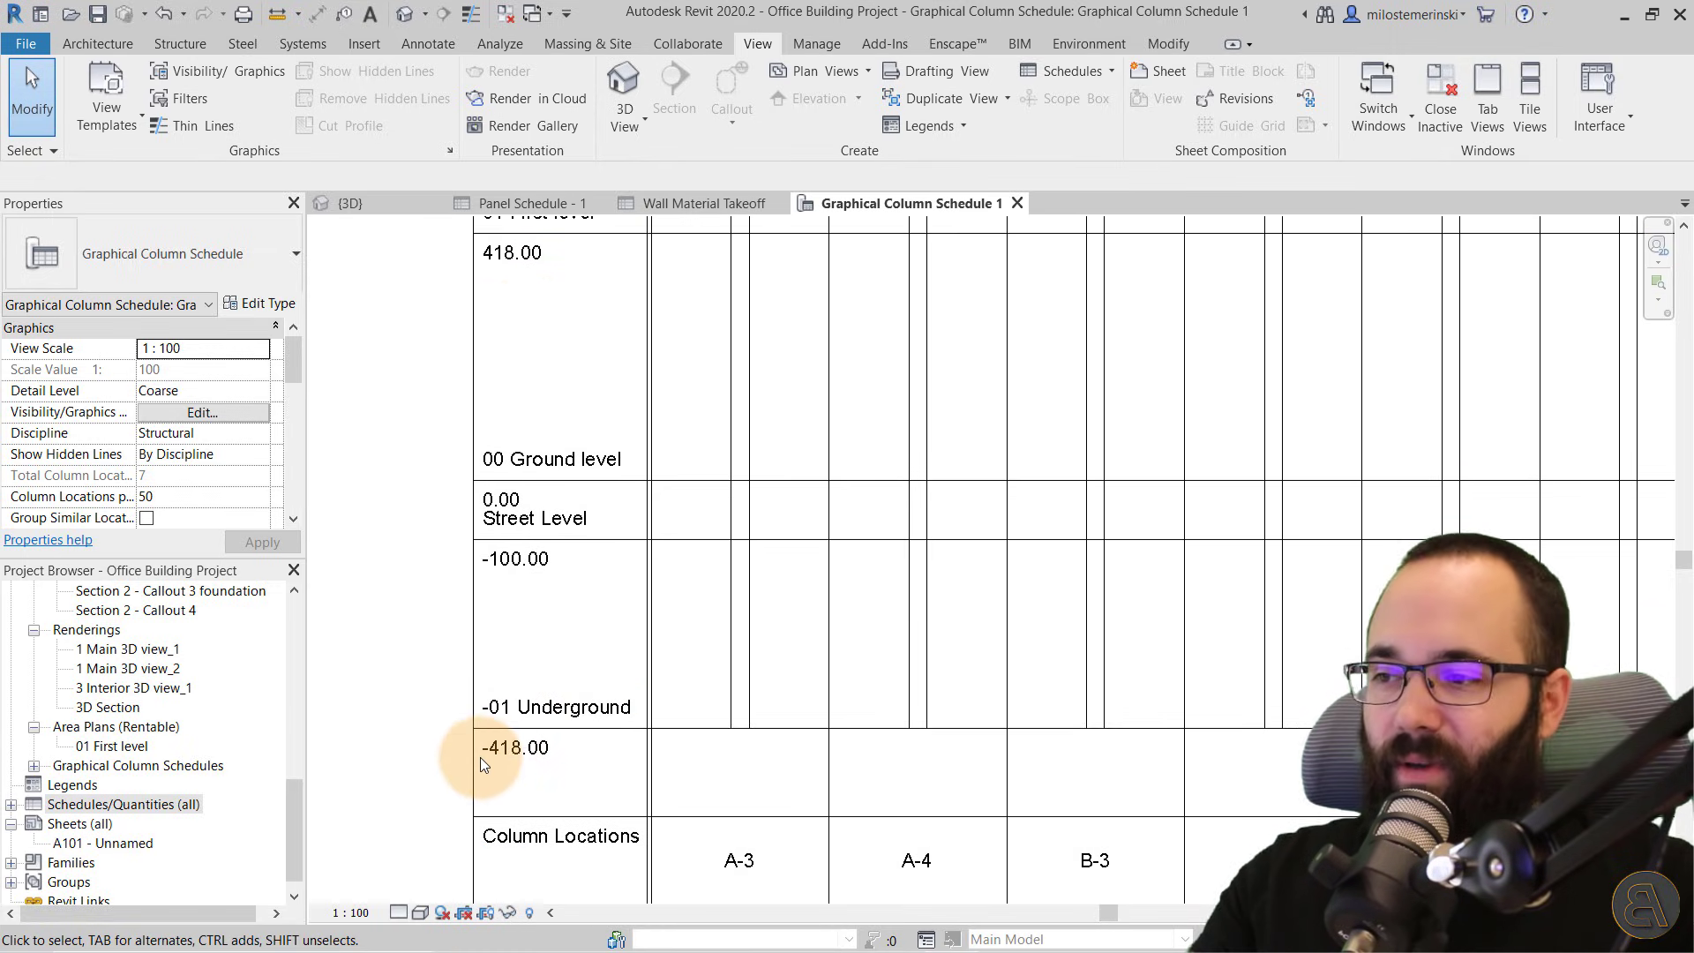
pyautogui.scroll(-2, 520, 728)
pyautogui.moveTo(660, 768); pyautogui.dragTo(614, 784, button='middle')
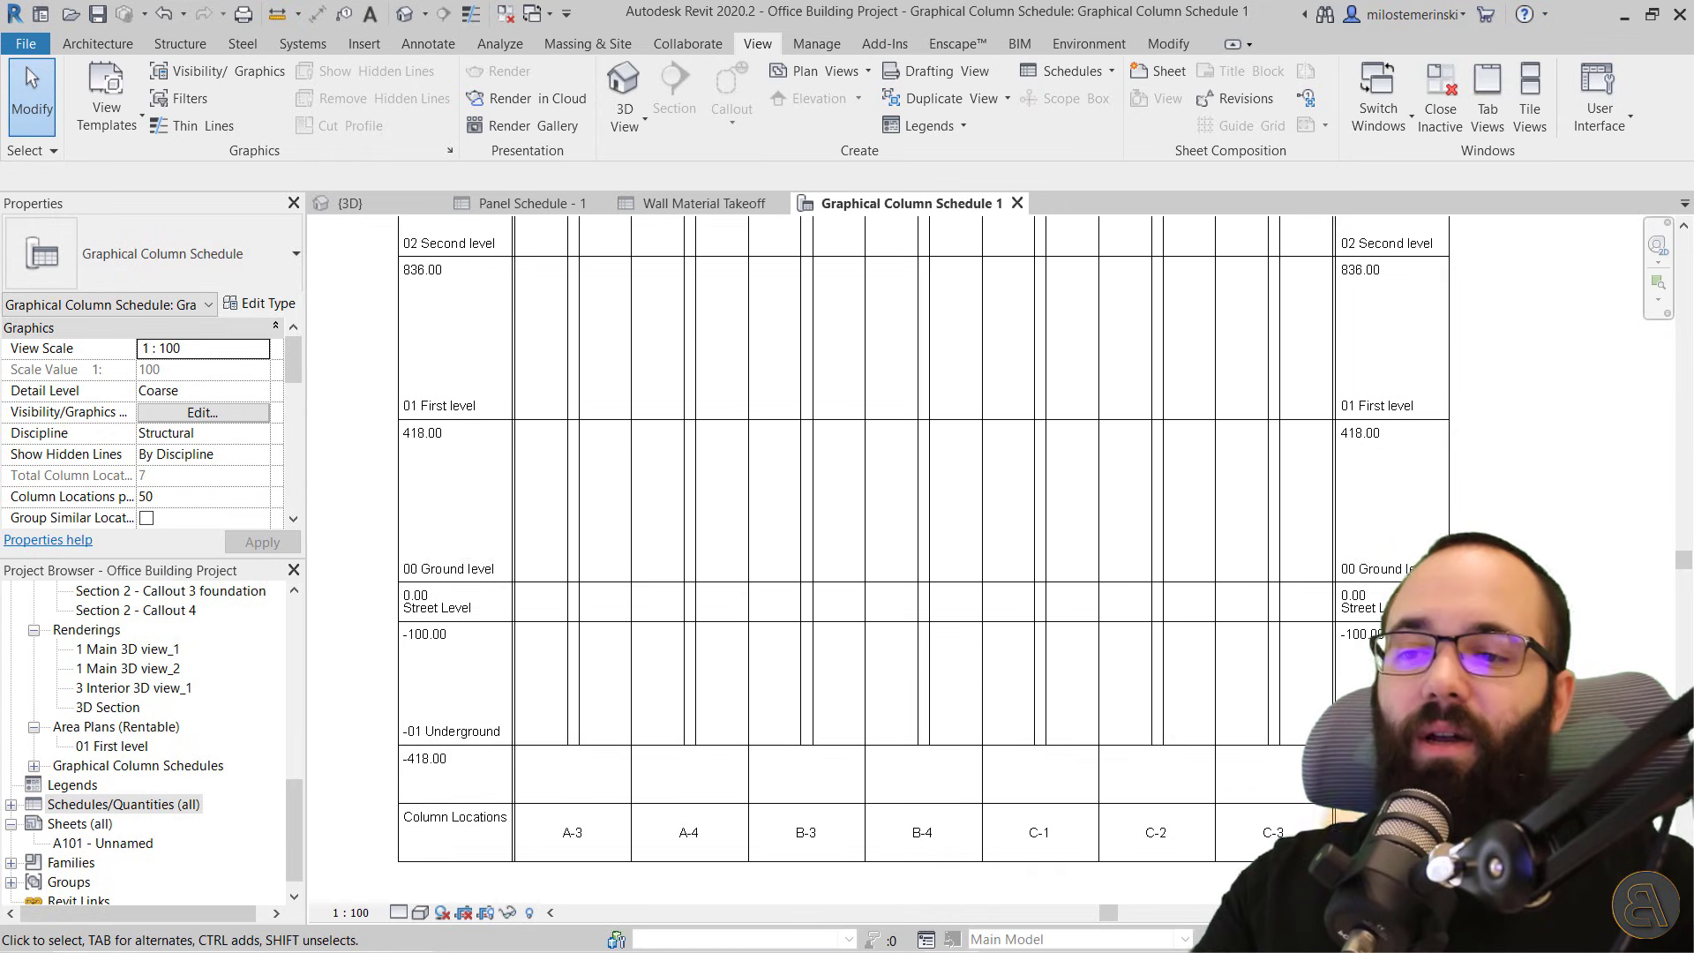
pyautogui.scroll(-2, 722, 586)
pyautogui.moveTo(711, 730); pyautogui.dragTo(692, 662, button='middle')
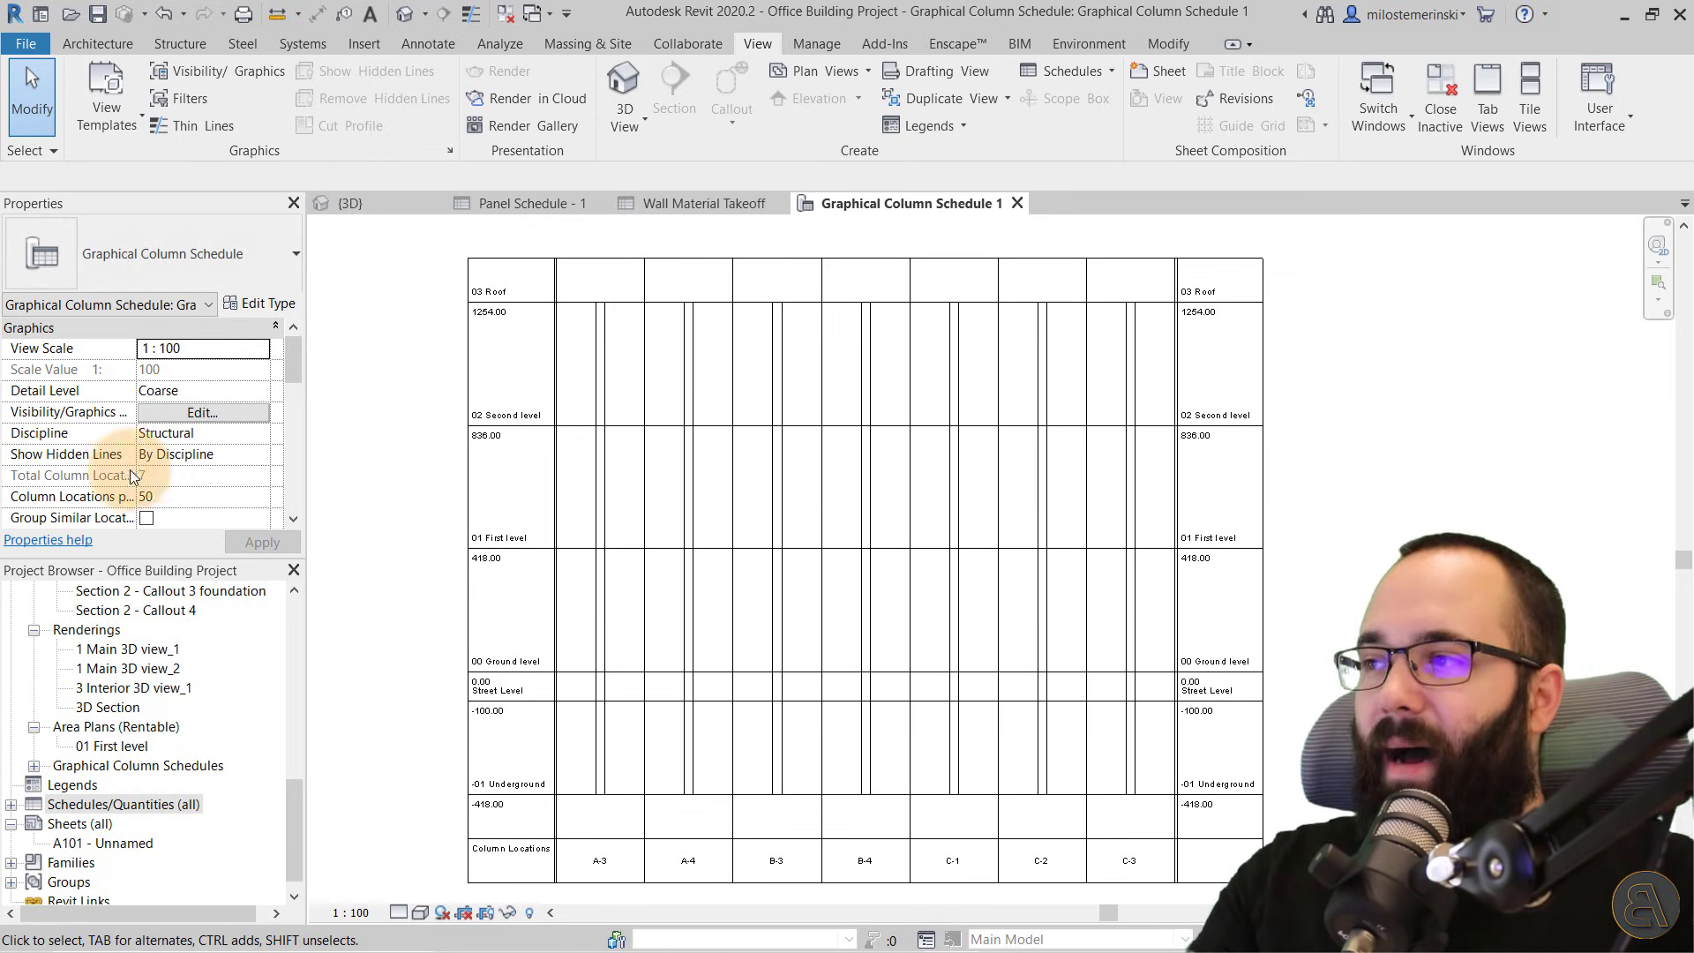
# Set the graphical column schedule's title to "Columns" in its view properties and apply it
pyautogui.scroll(-4, 113, 473)
pyautogui.scroll(2, 172, 440)
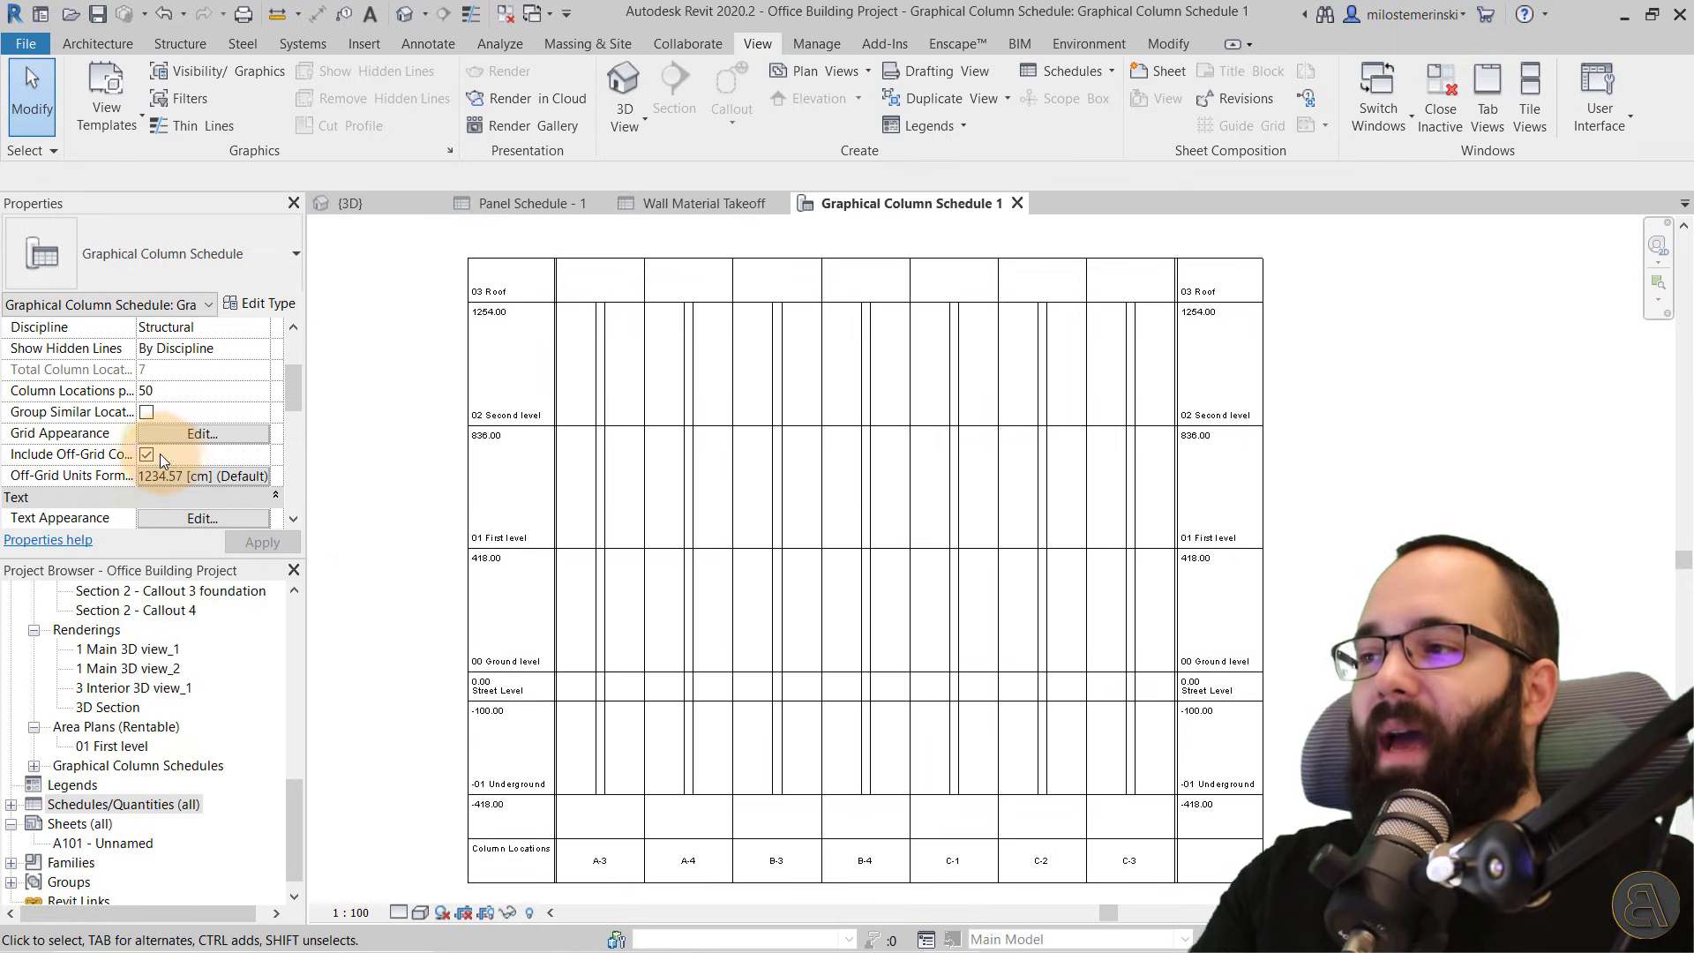
pyautogui.scroll(-3, 229, 473)
pyautogui.scroll(1, 143, 447)
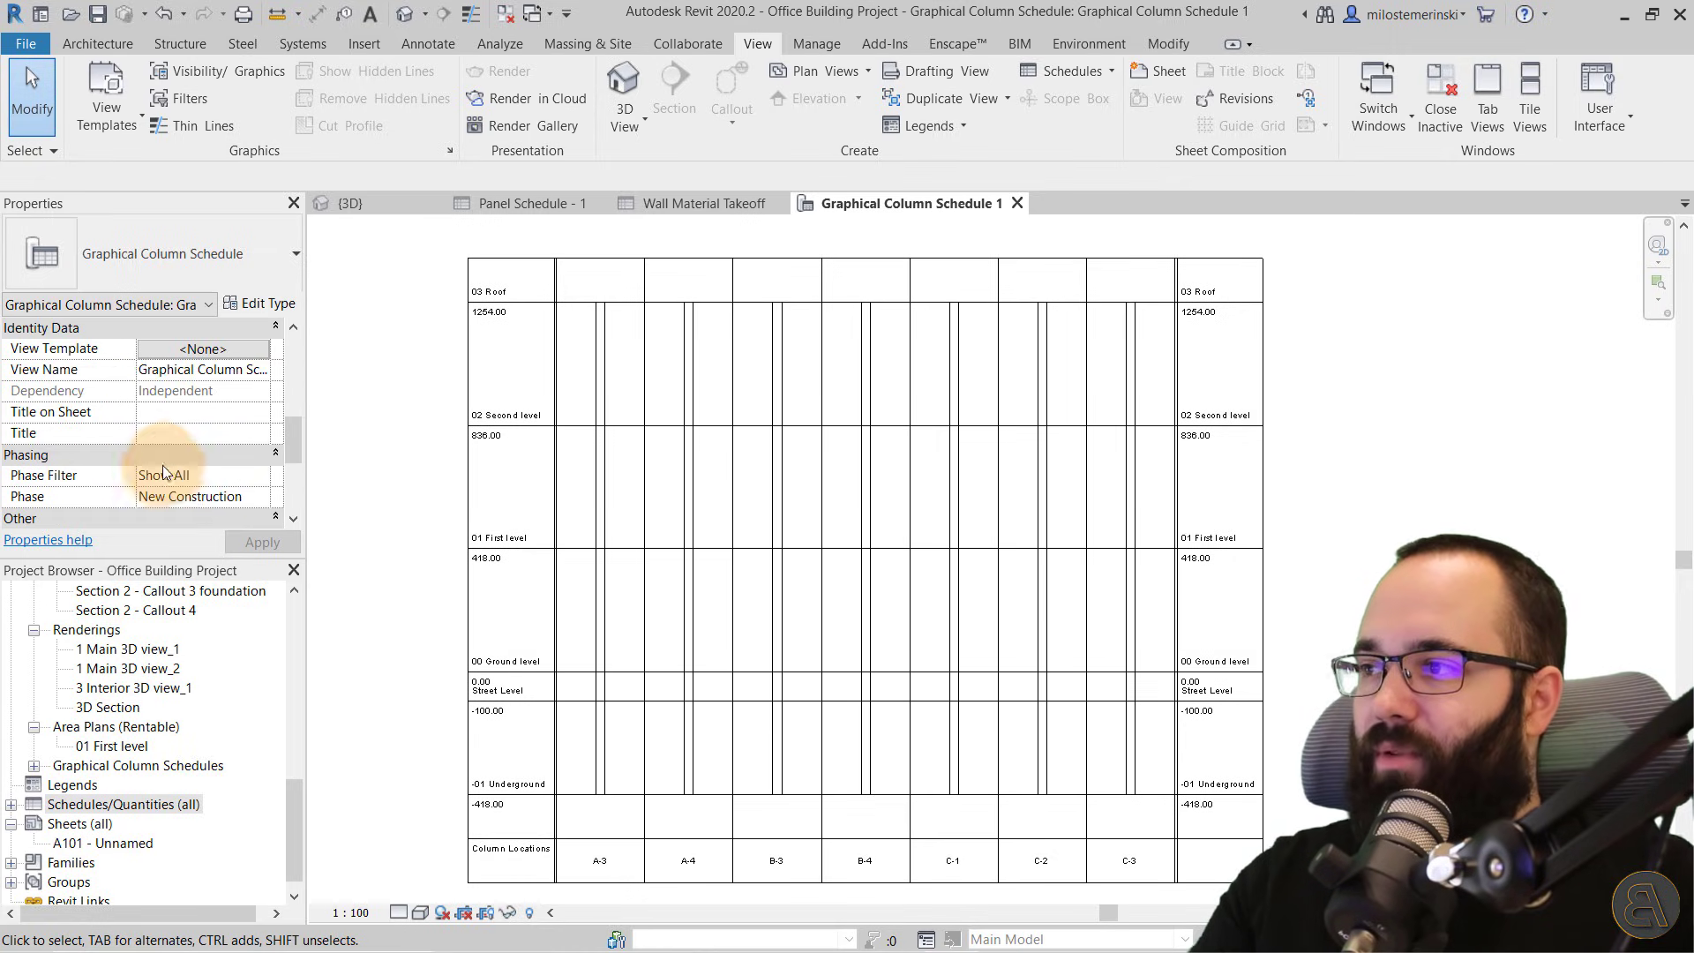
pyautogui.click(178, 434)
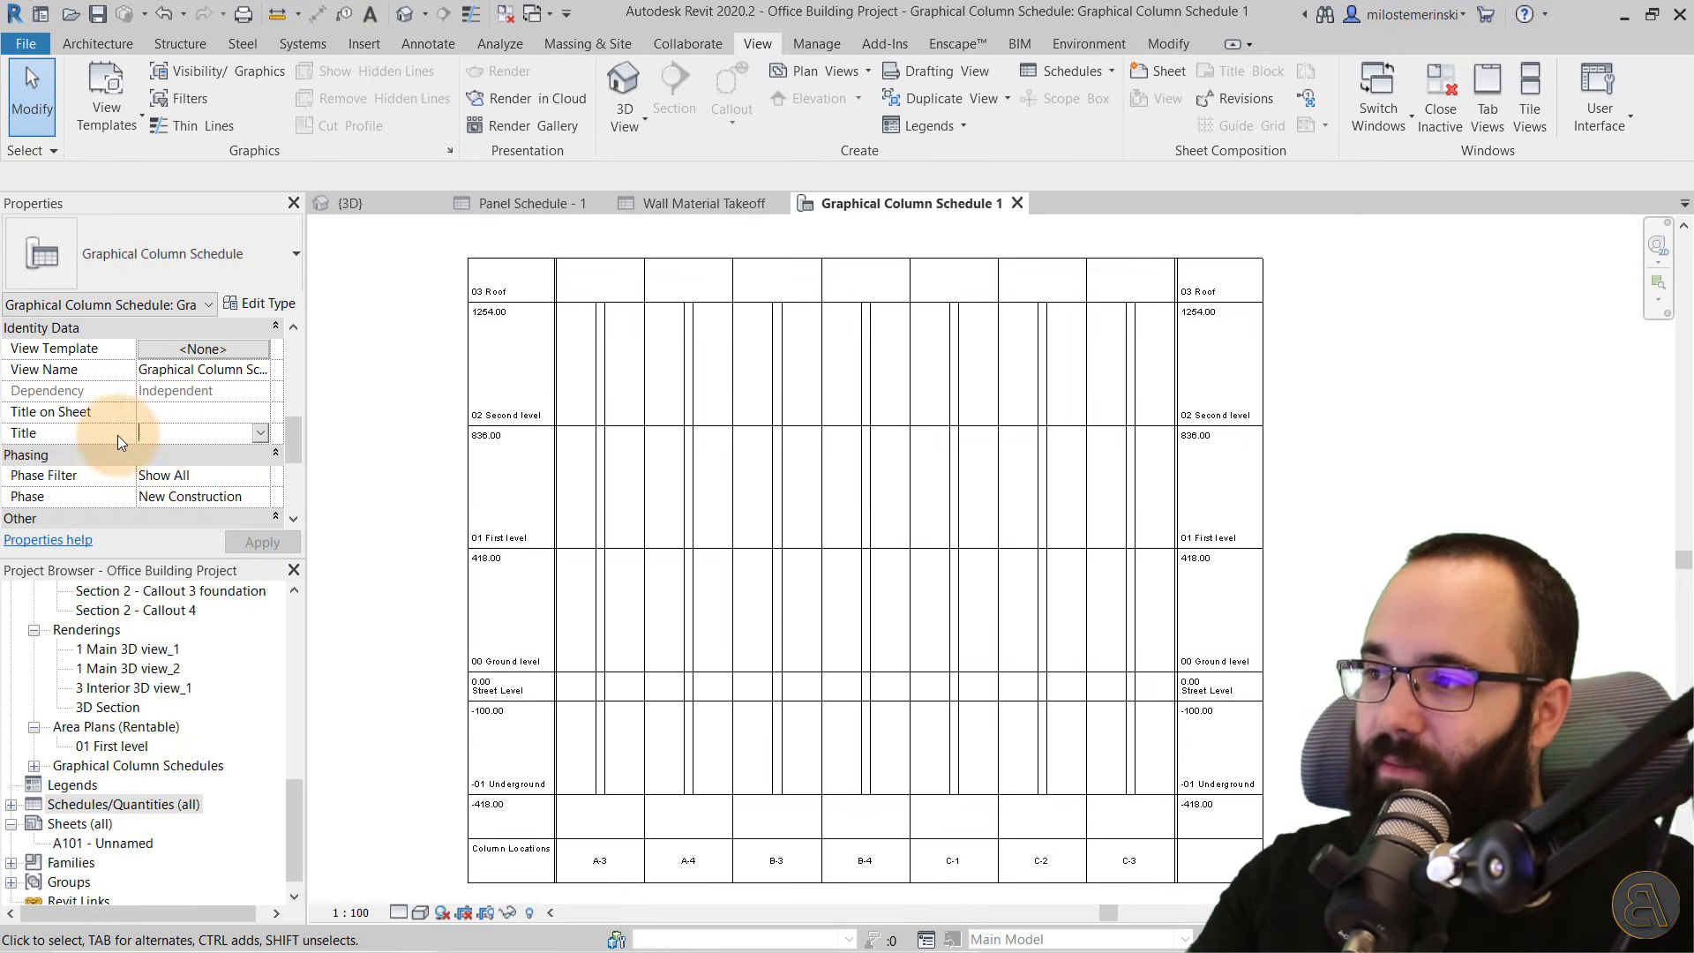
pyautogui.write('Columns')
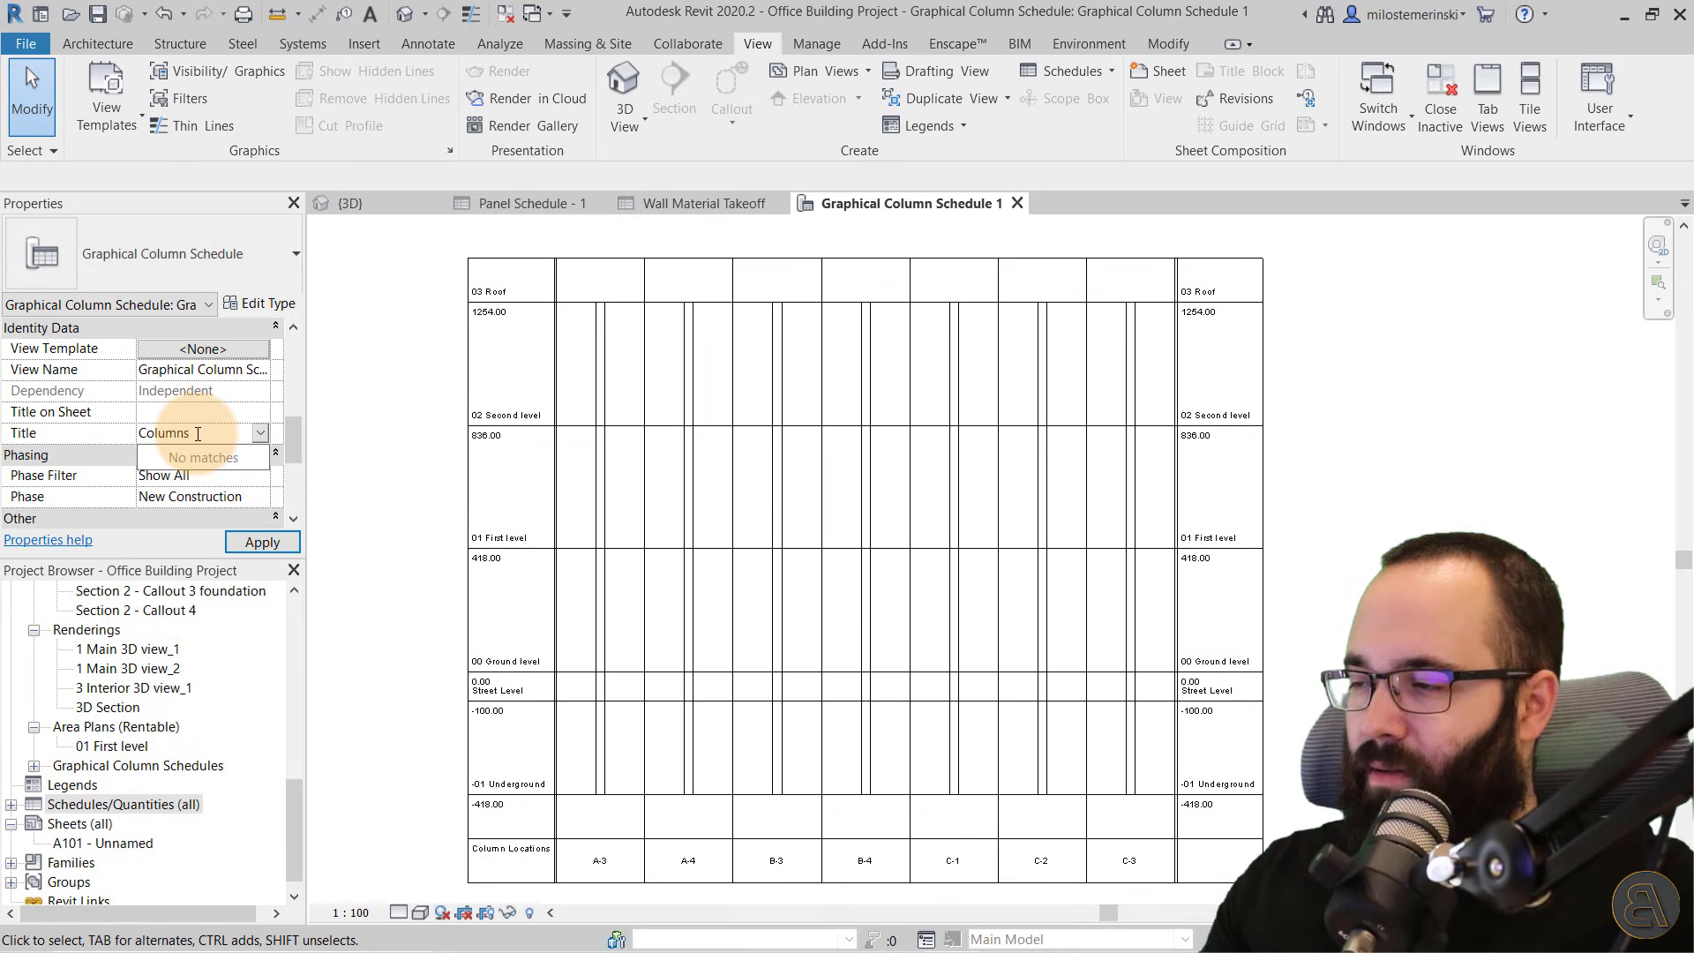
pyautogui.click(262, 542)
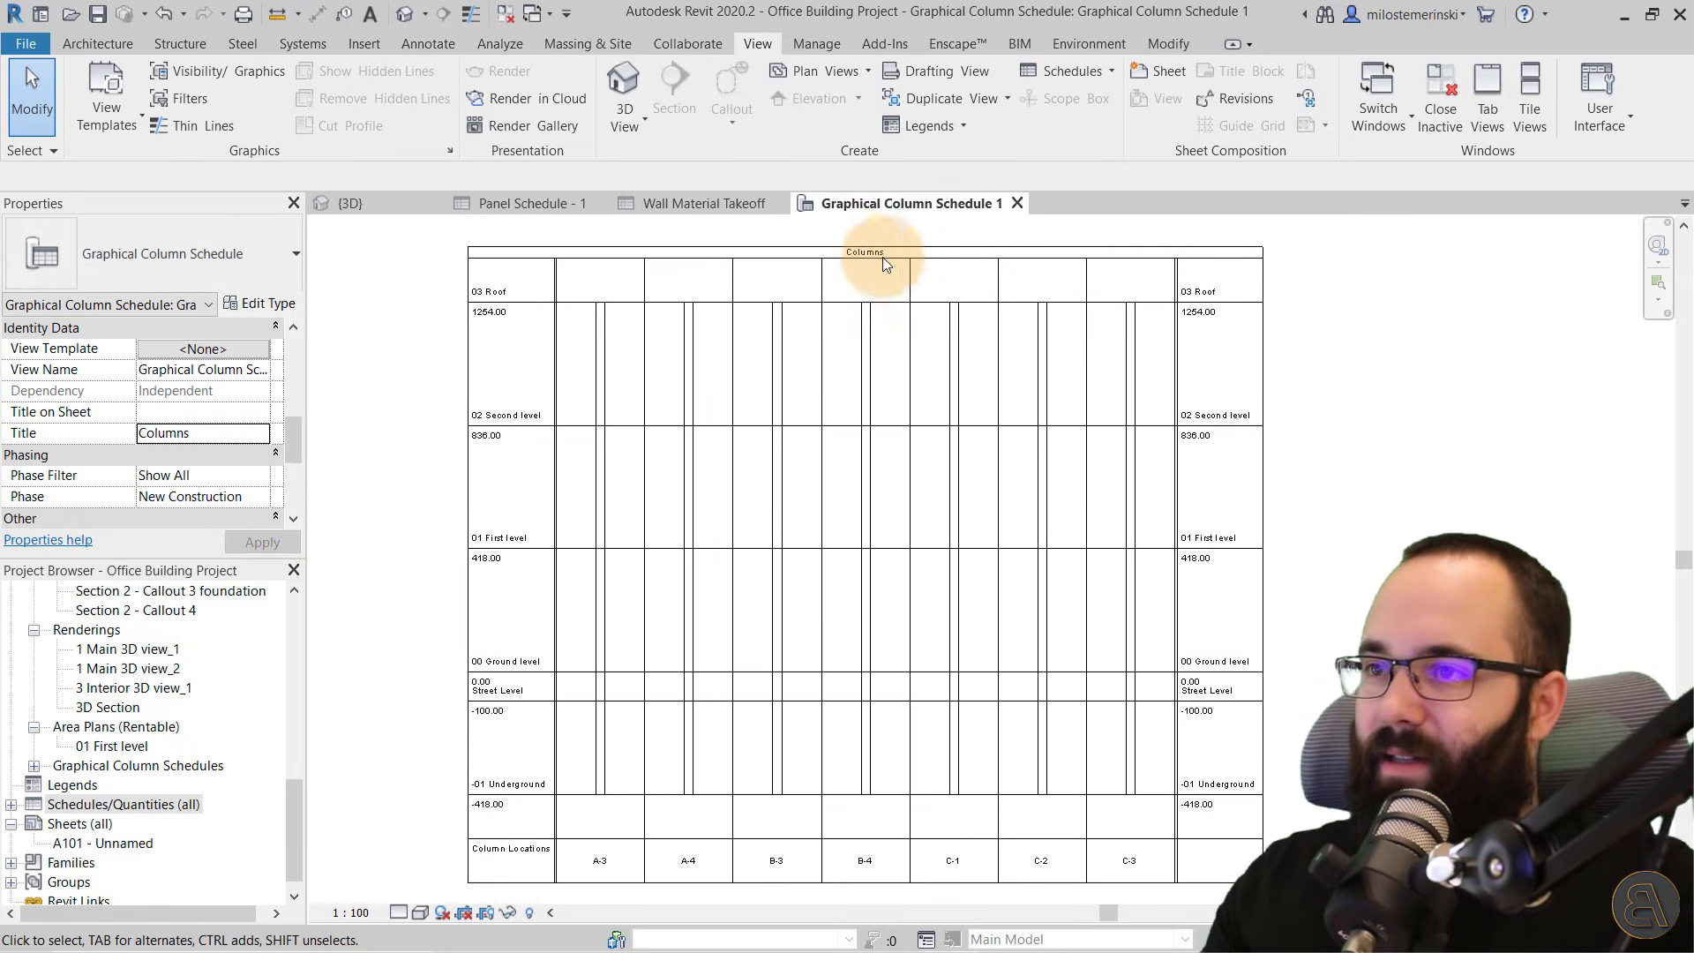
# Format the column schedule's title text in bold Arial Black through its text appearance settings
pyautogui.scroll(-3, 149, 389)
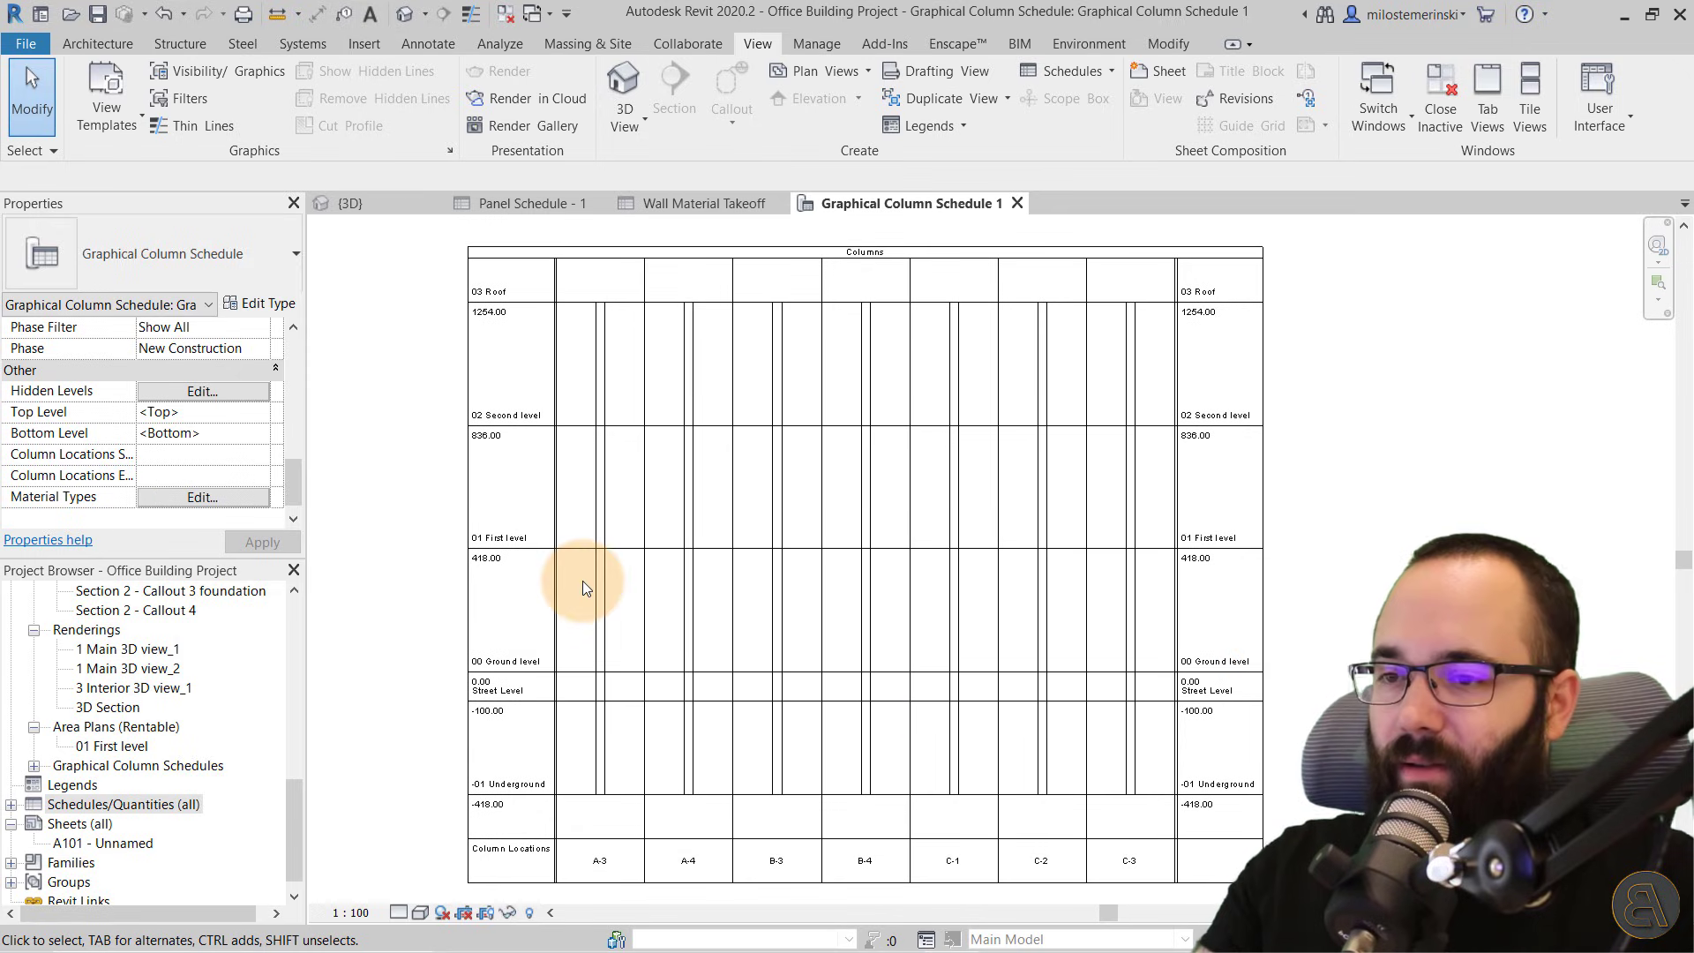
pyautogui.scroll(5, 159, 450)
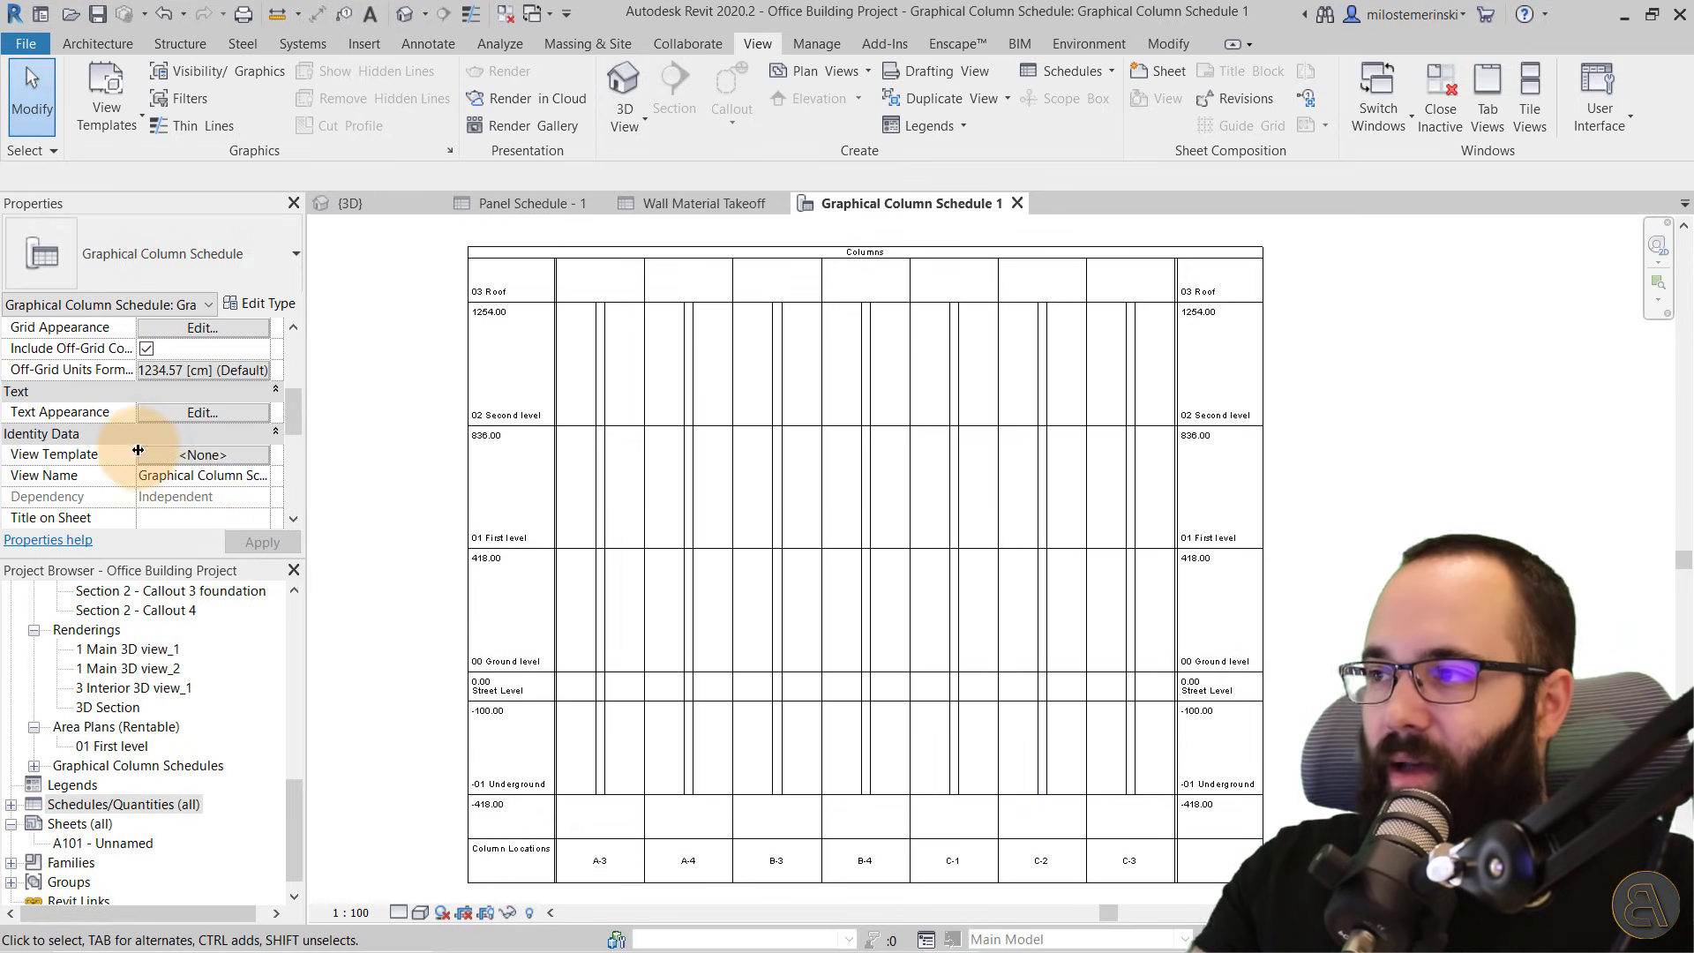
pyautogui.scroll(3, 138, 451)
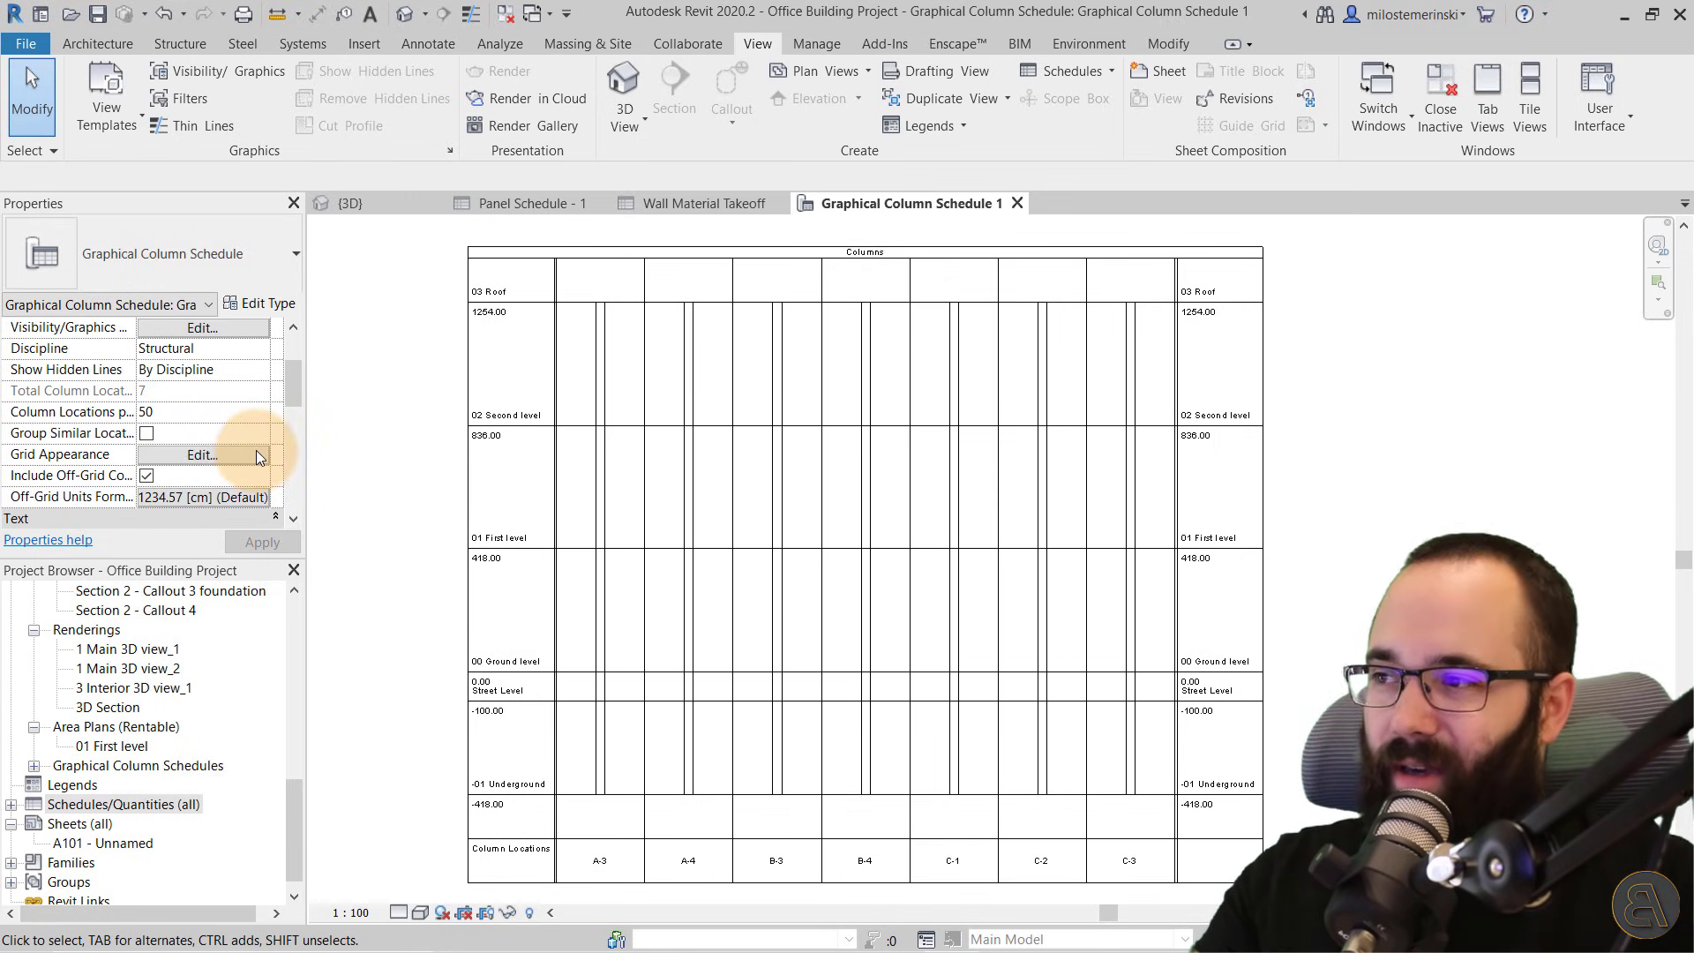
pyautogui.scroll(3, 185, 444)
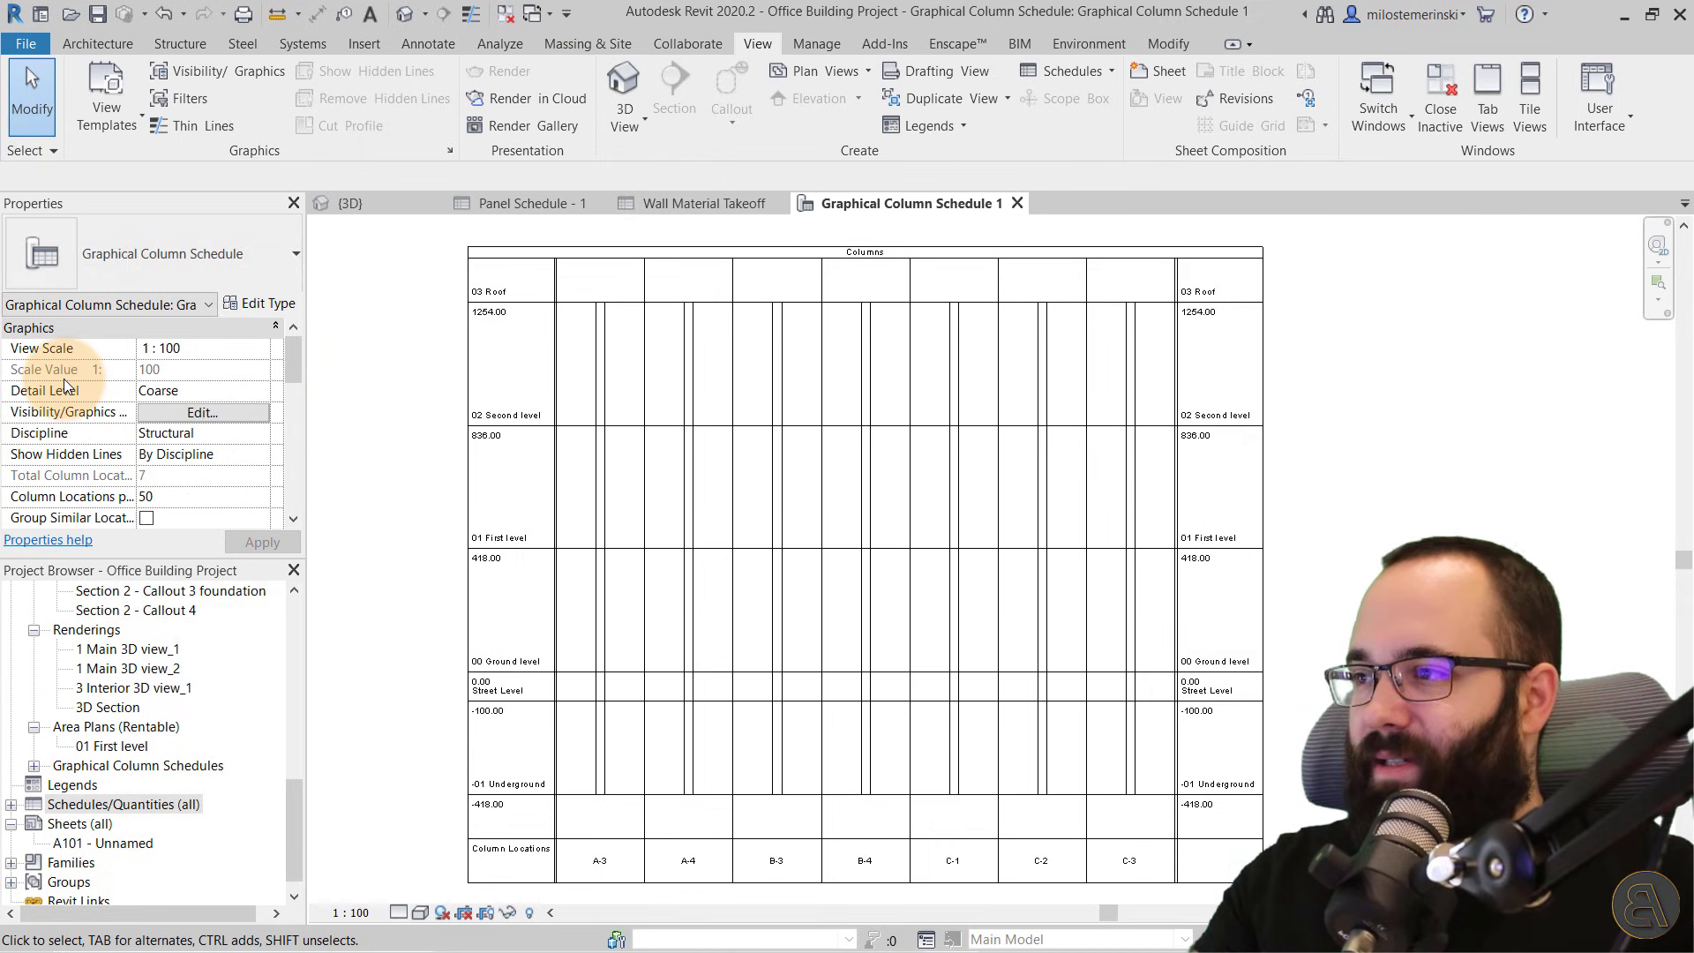
pyautogui.scroll(-5, 194, 417)
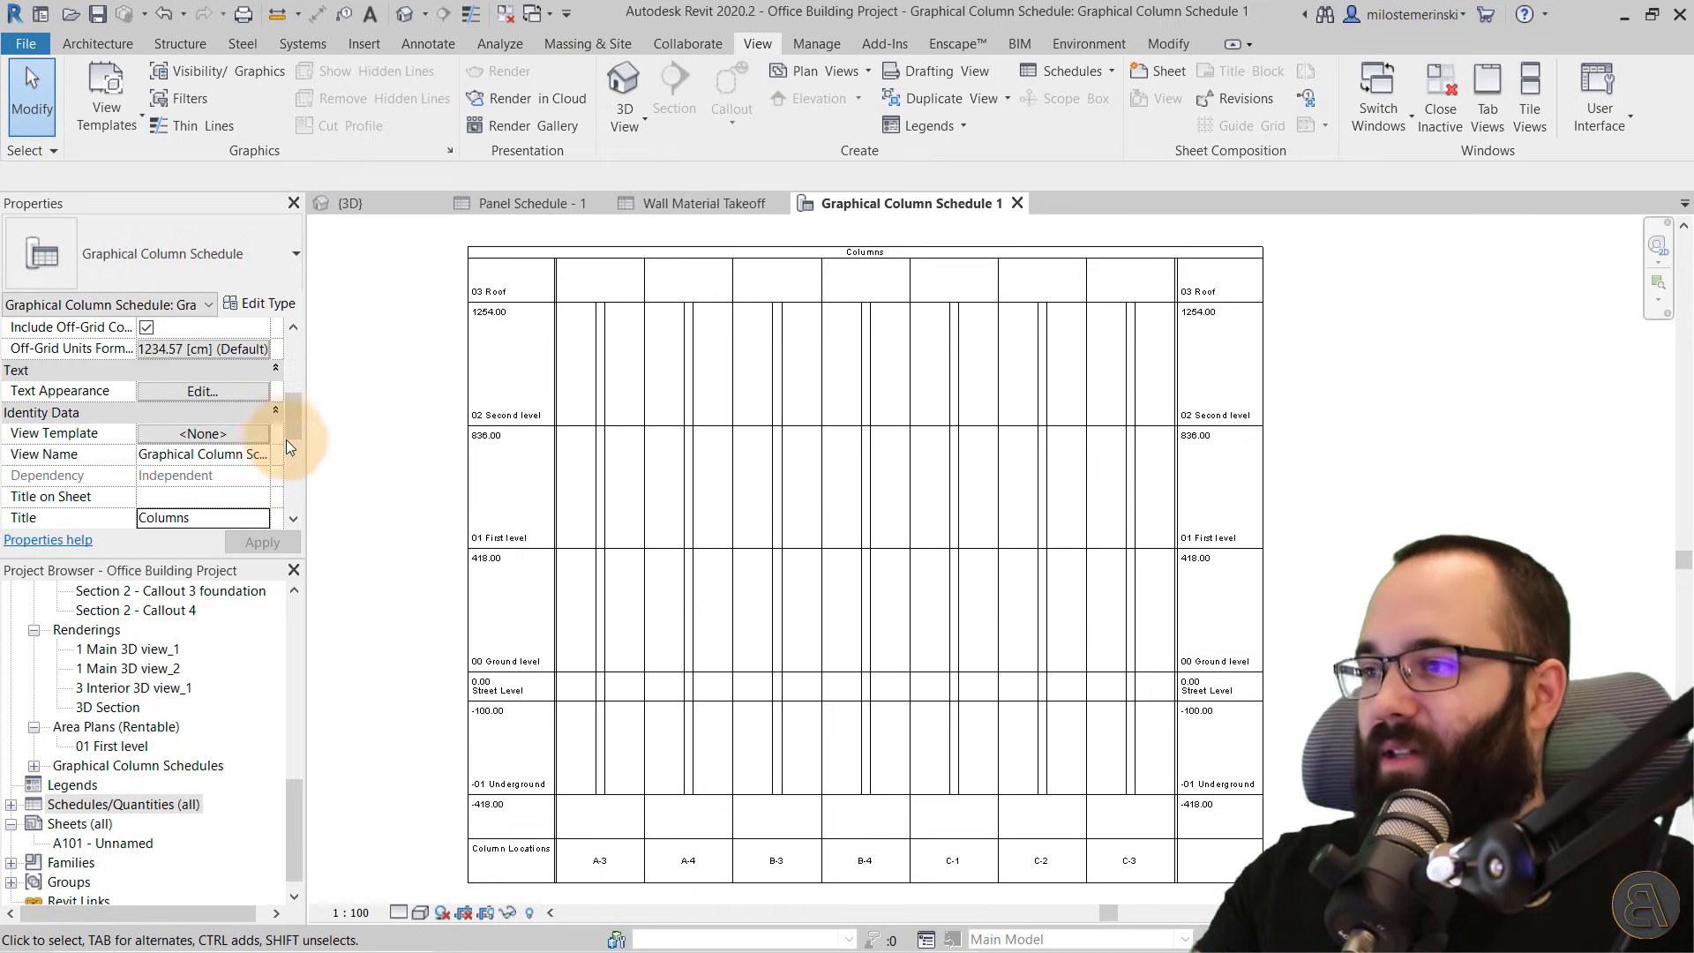
pyautogui.click(178, 390)
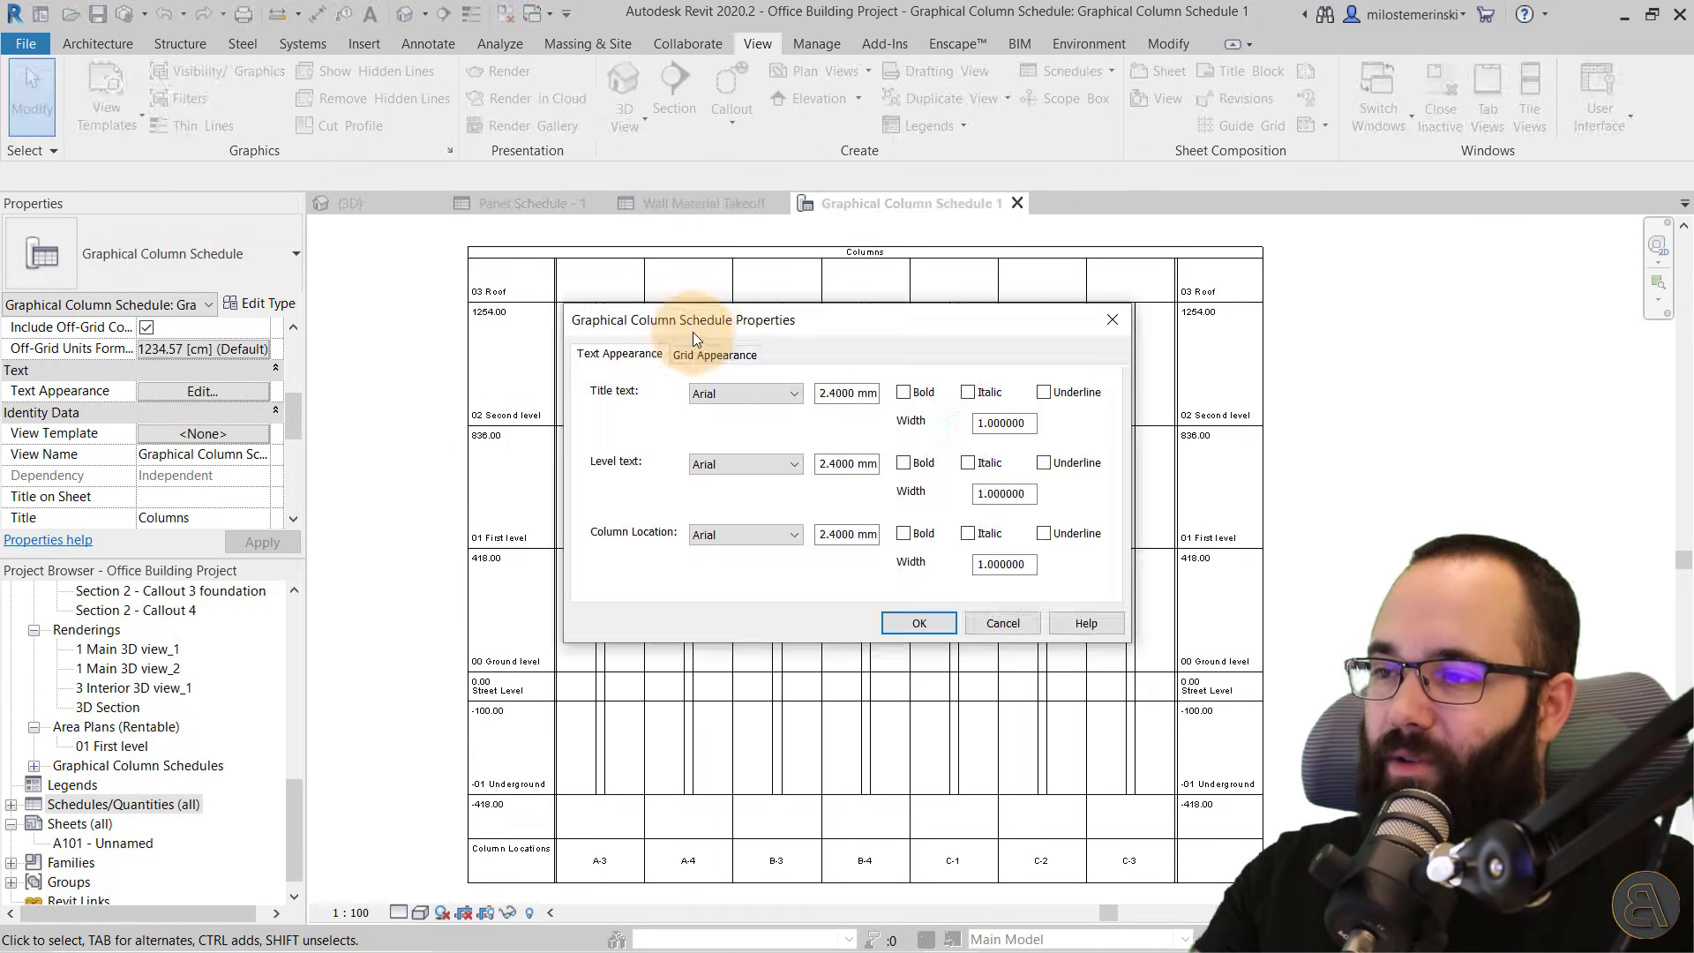
pyautogui.moveTo(753, 334); pyautogui.dragTo(423, 331)
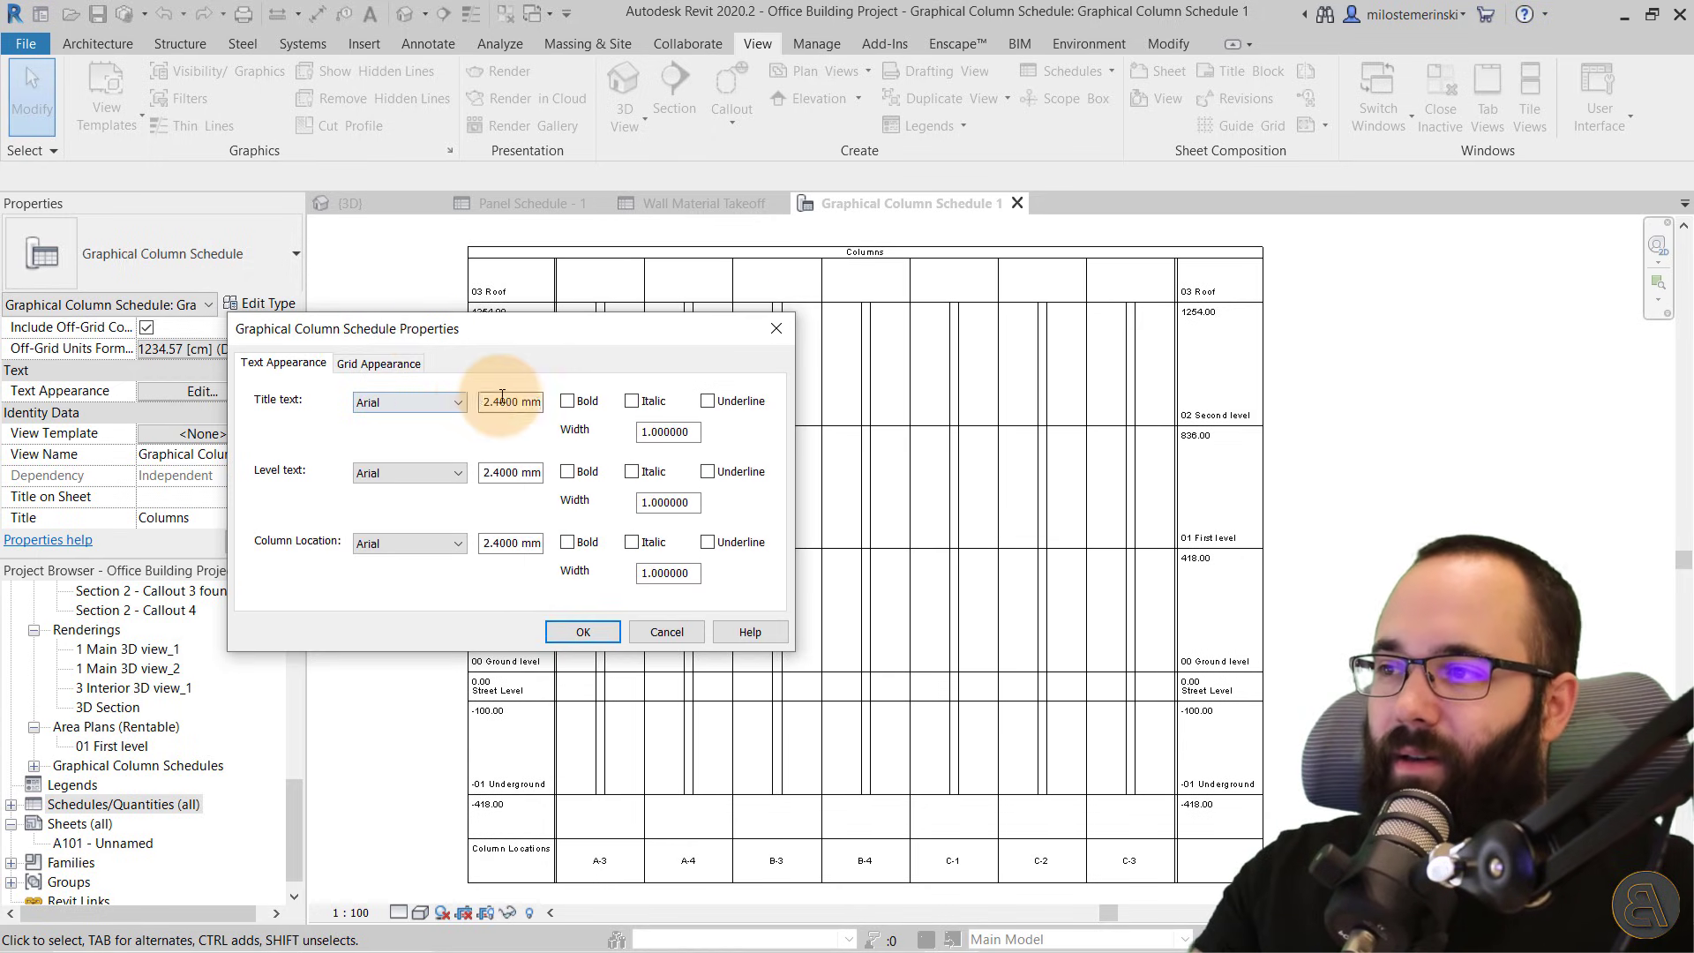
pyautogui.click(429, 405)
pyautogui.click(417, 435)
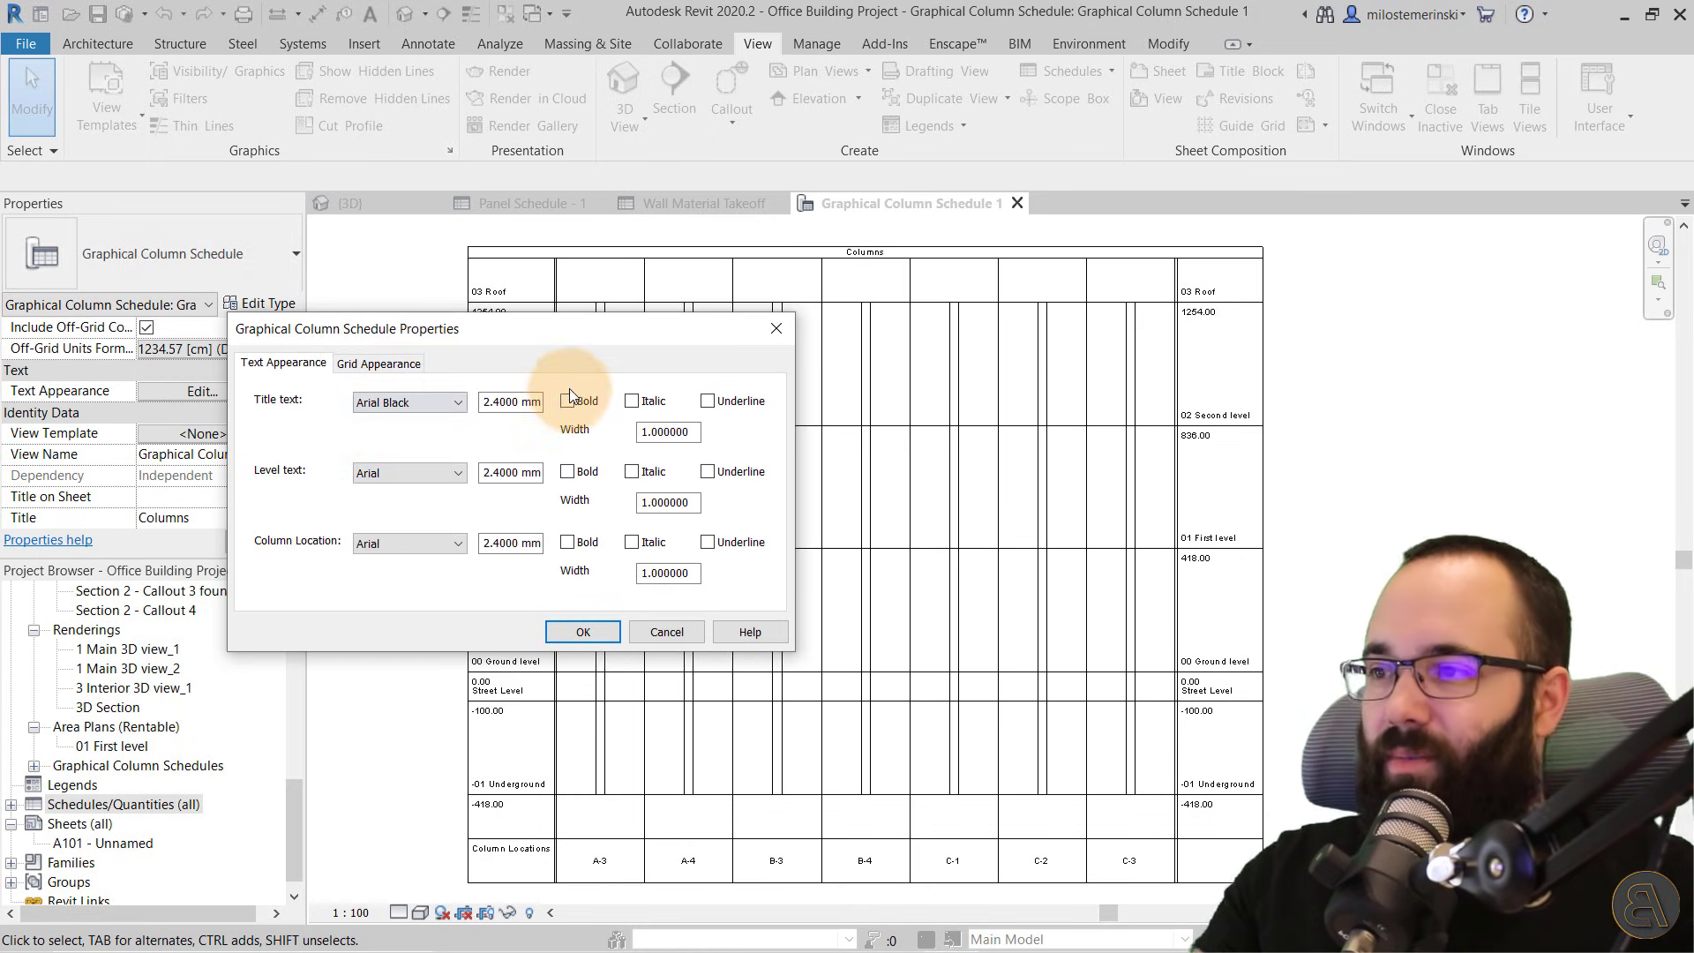
pyautogui.click(567, 402)
pyautogui.click(583, 632)
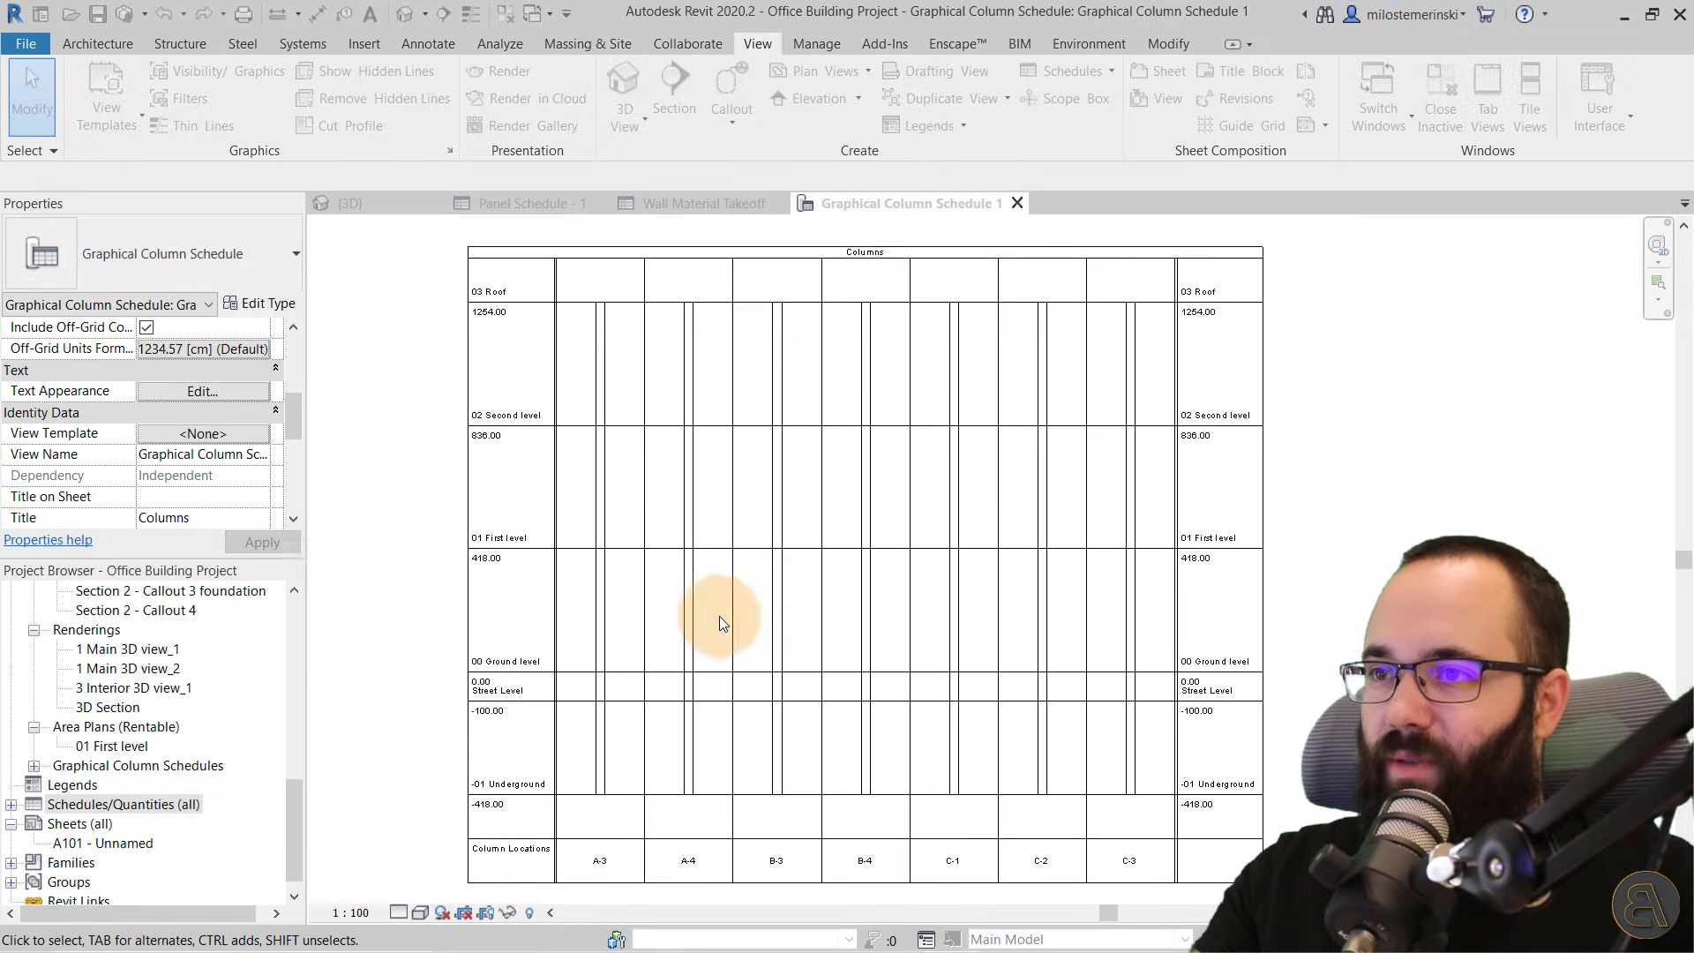
# Inspect the formatted title up close, and select the column at location A-3 to view its properties
pyautogui.scroll(5, 890, 252)
pyautogui.click(774, 274)
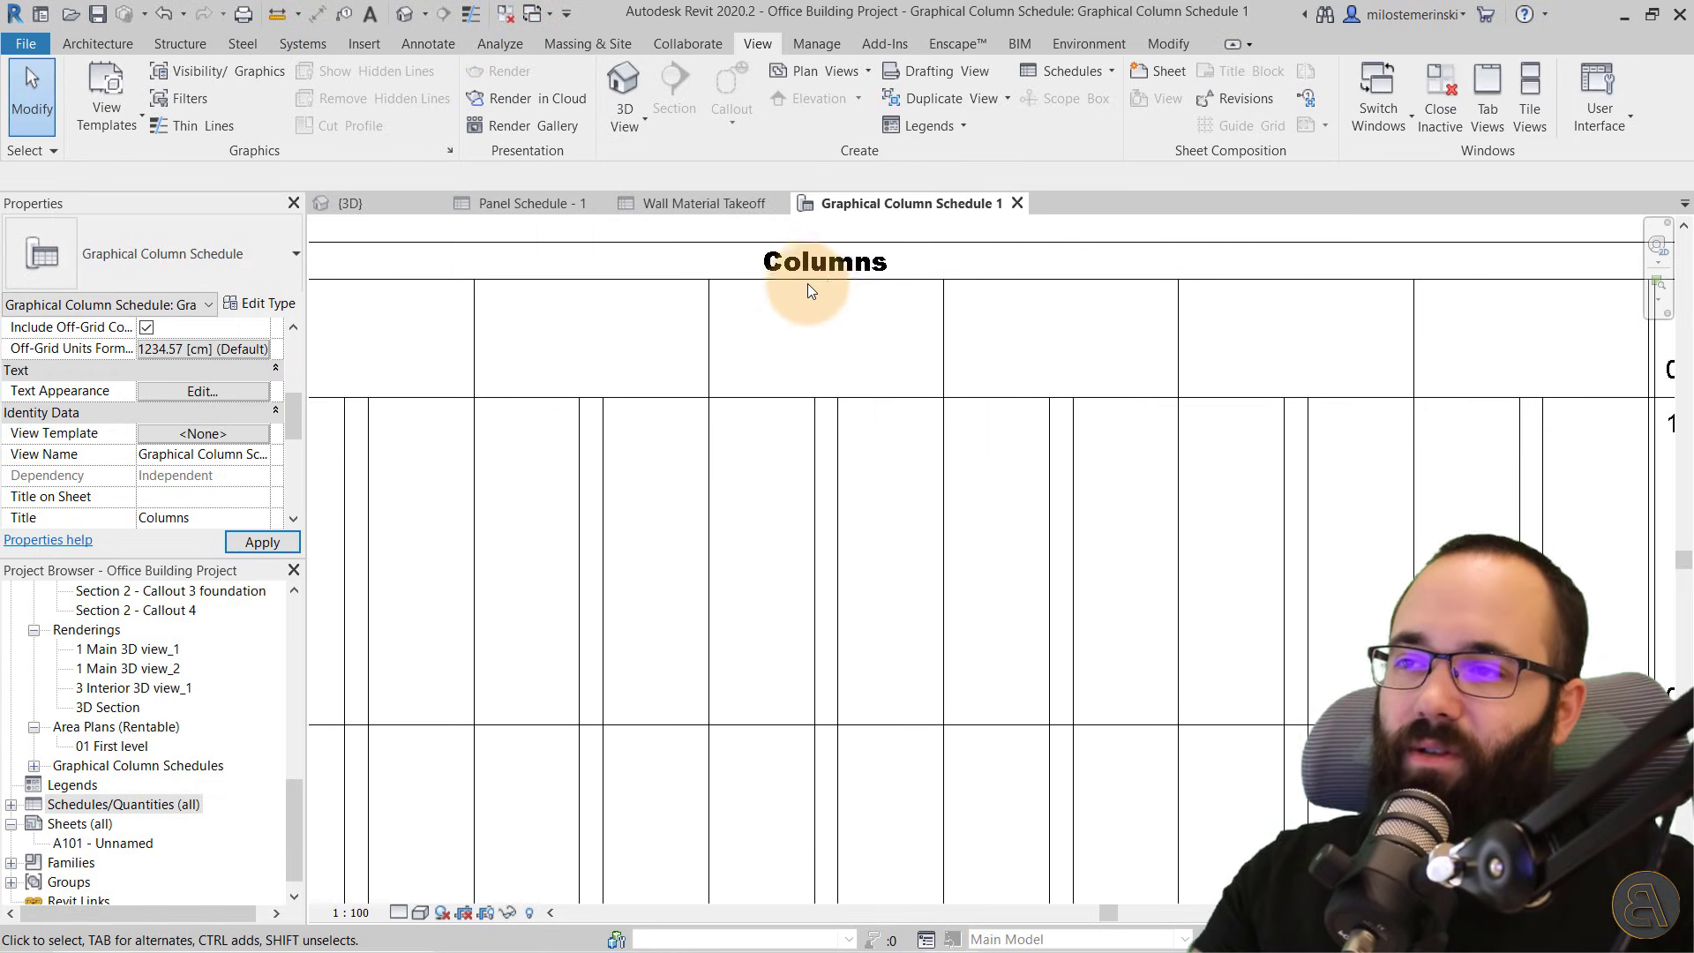
pyautogui.scroll(-5, 962, 281)
pyautogui.scroll(4, 962, 274)
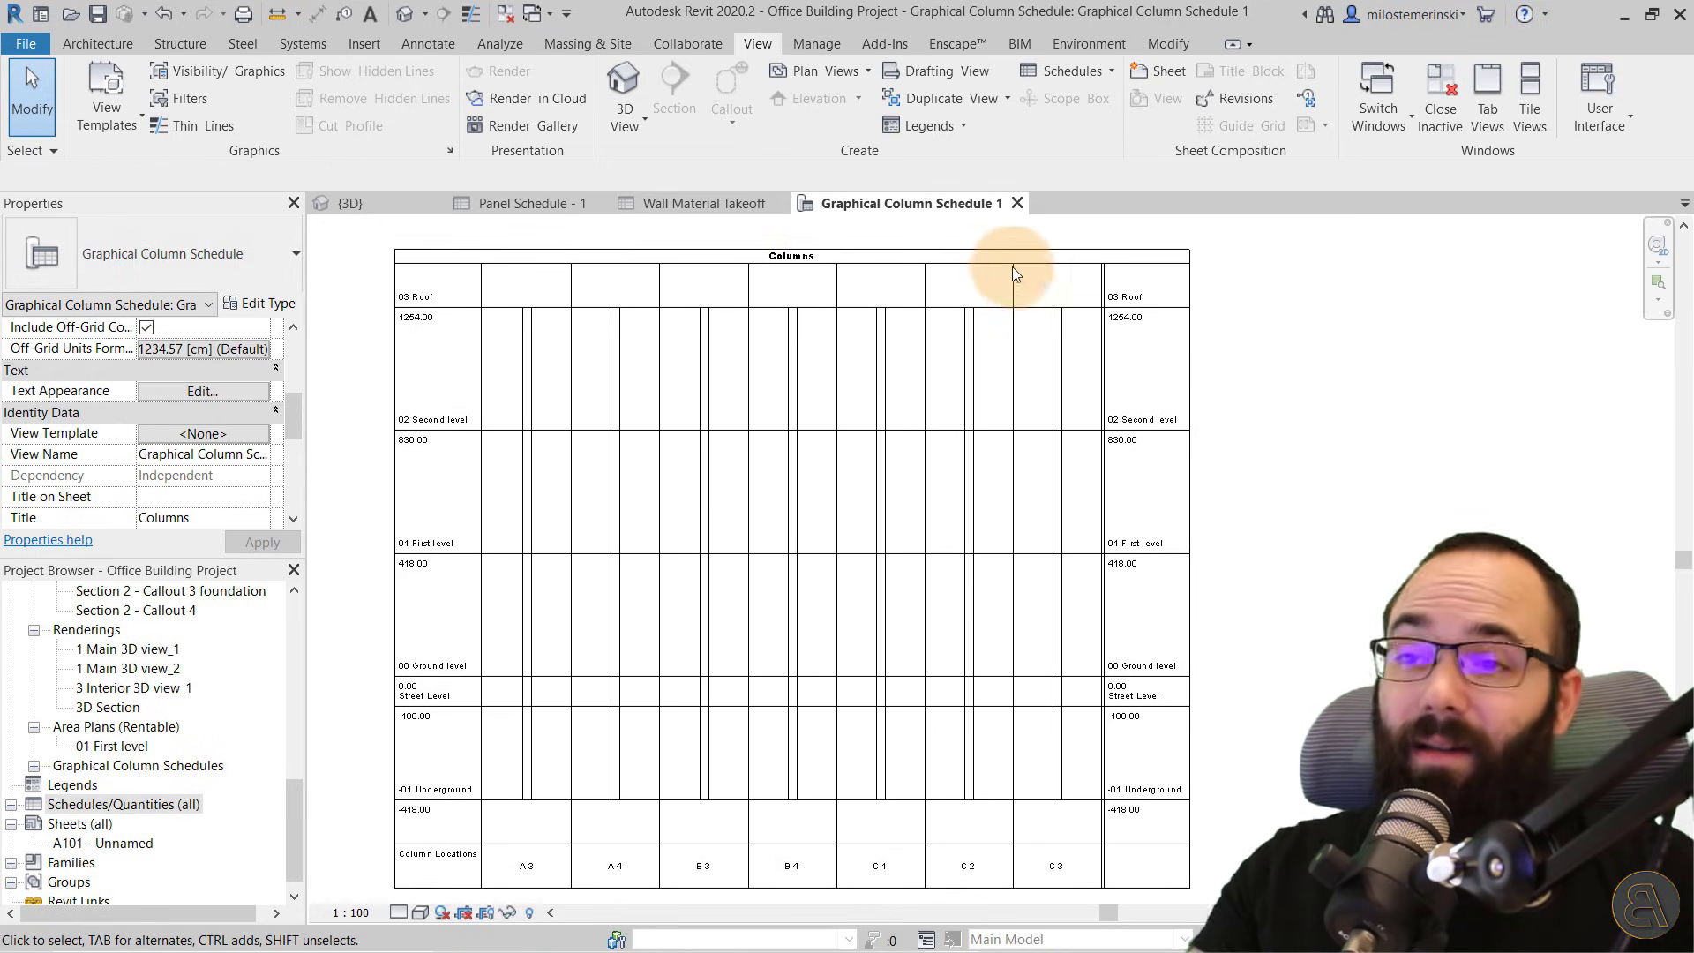
pyautogui.click(966, 394)
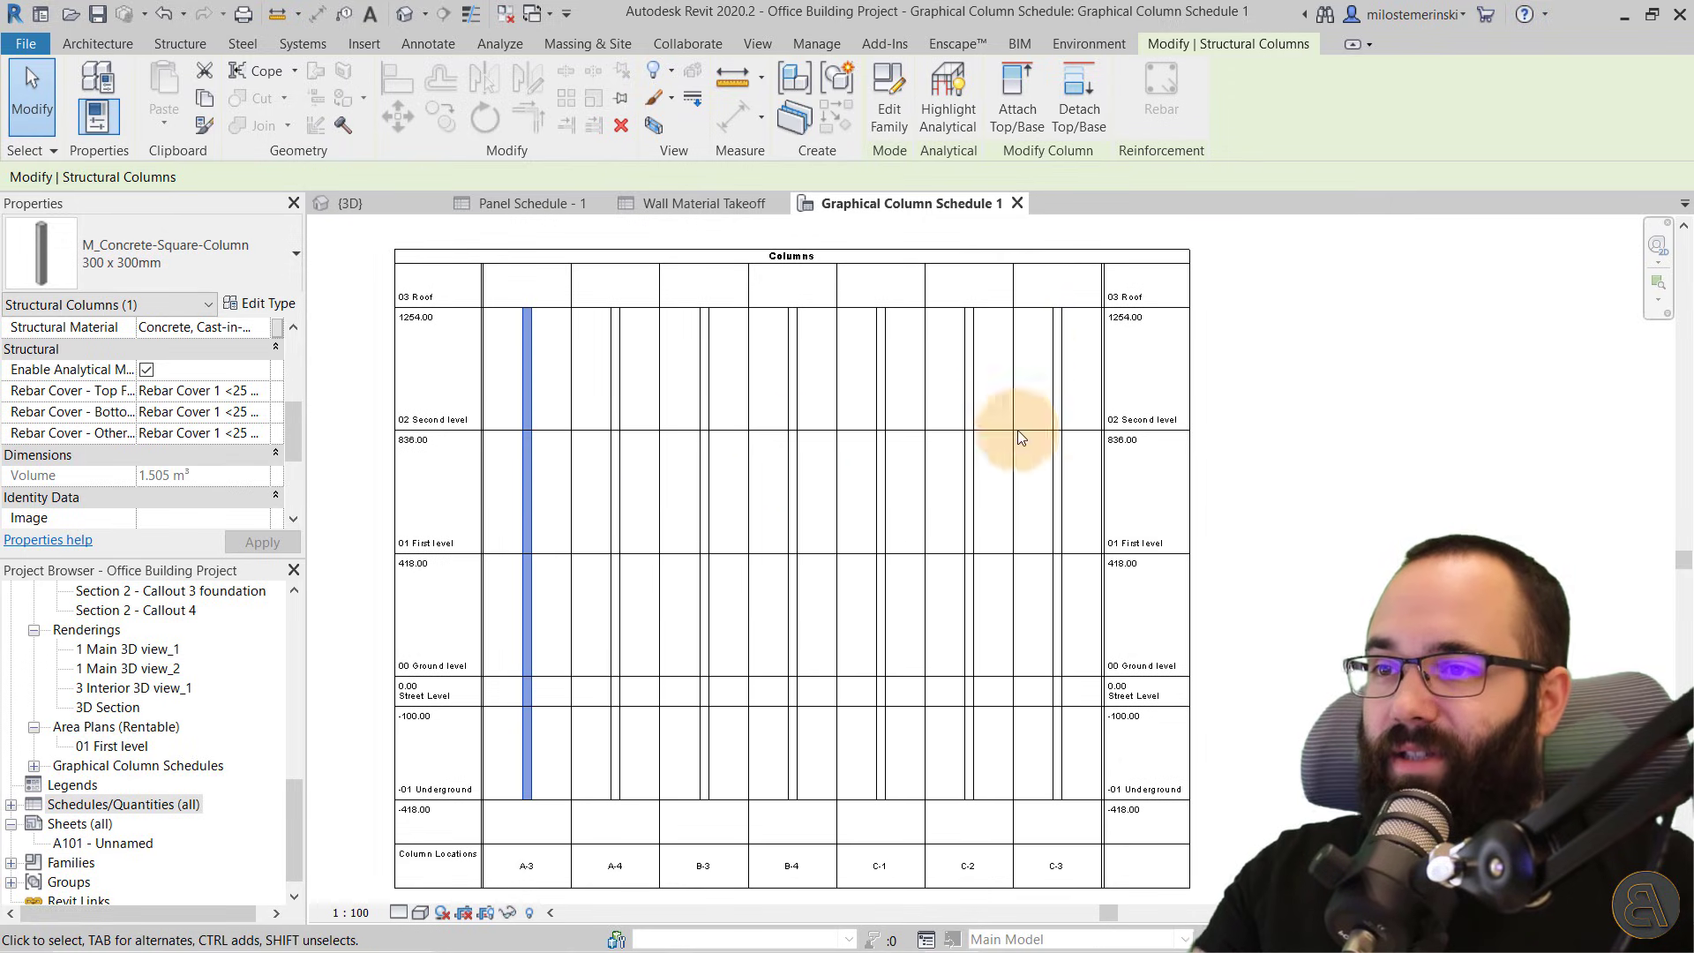
pyautogui.click(1304, 532)
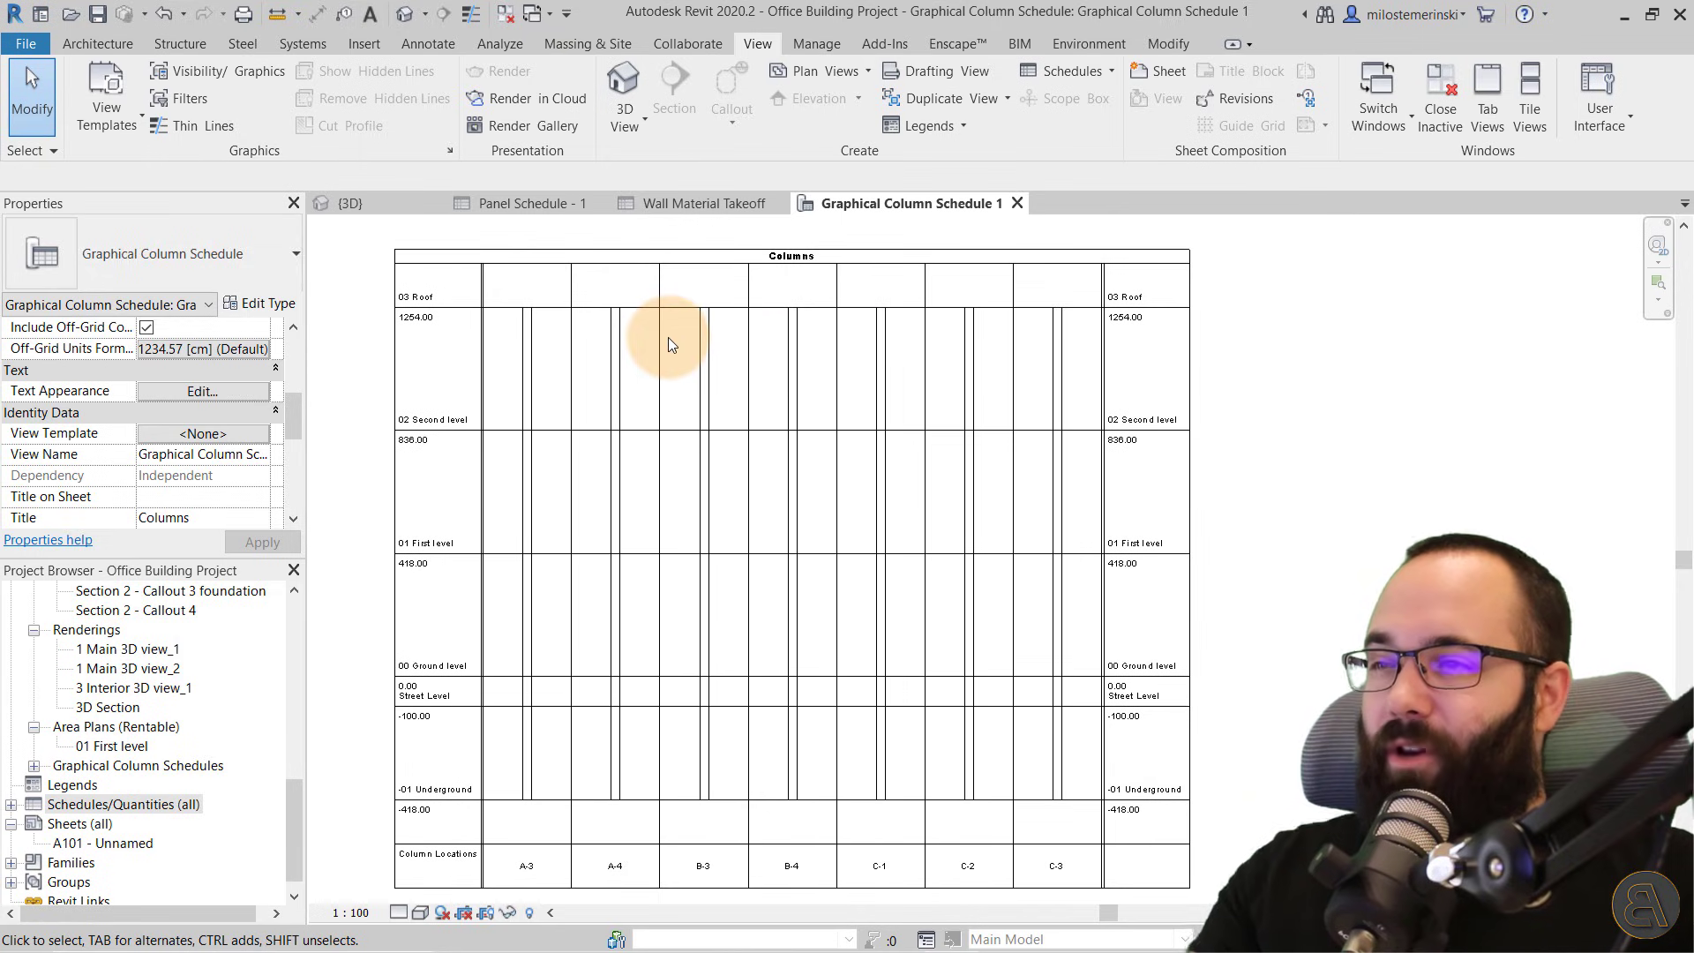
# Review the available schedule types and create a new sheet with the A1 metric titleblock
pyautogui.click(1083, 77)
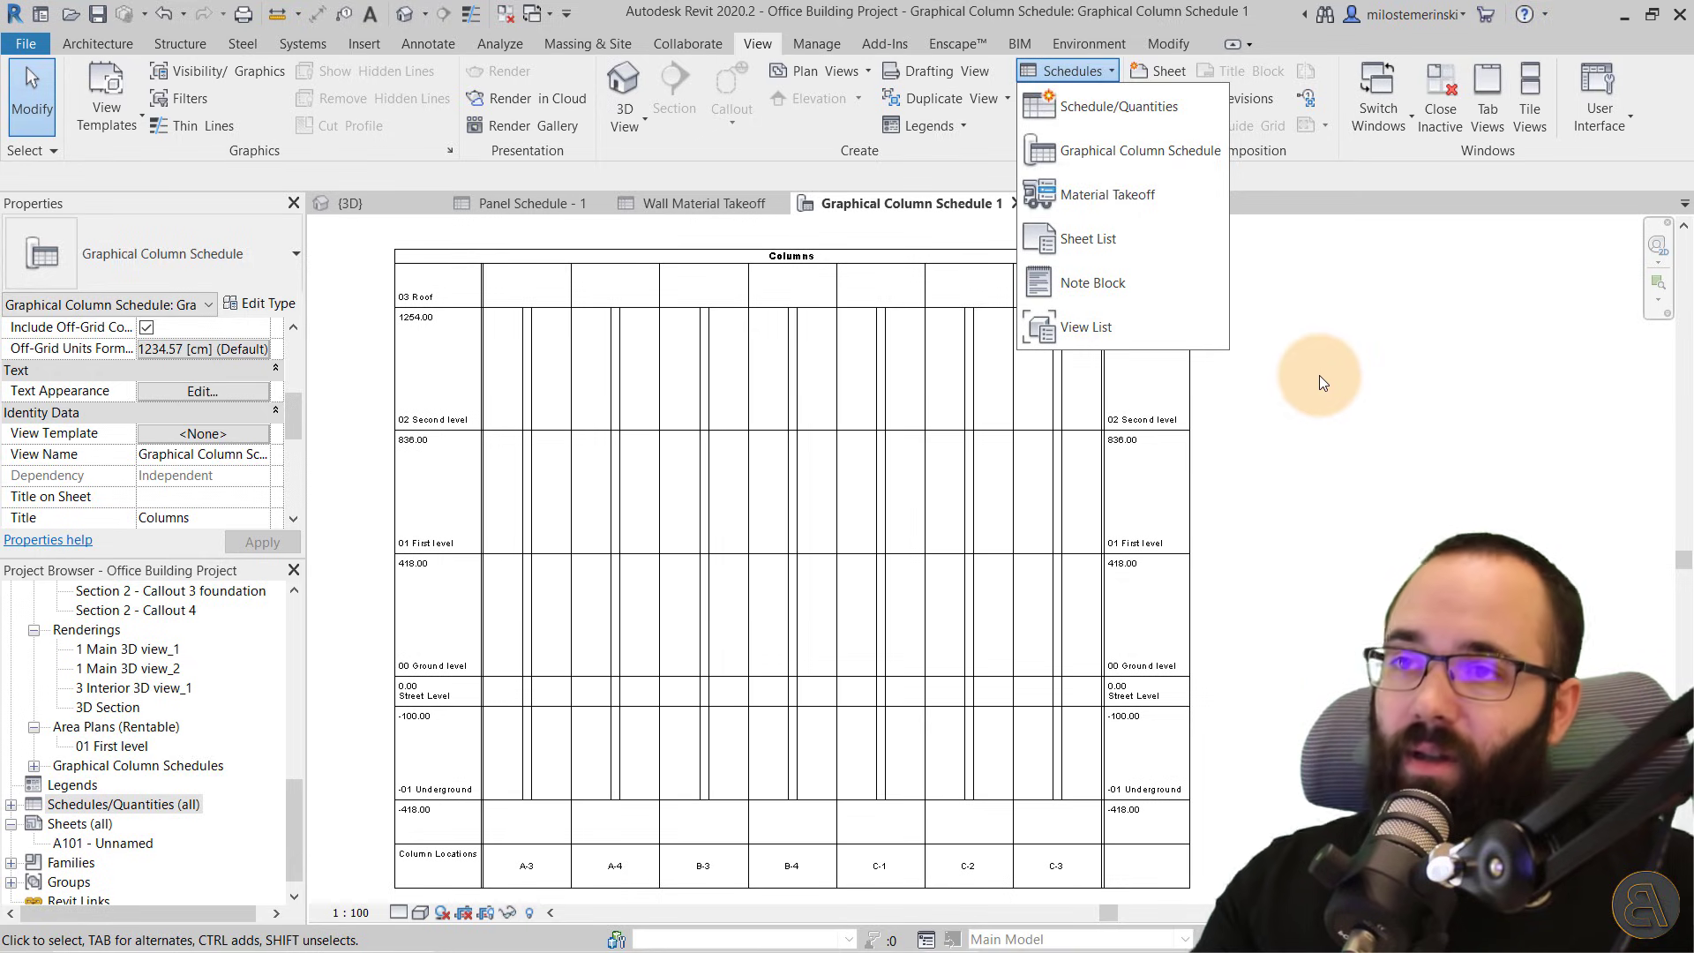
pyautogui.scroll(-1, 205, 727)
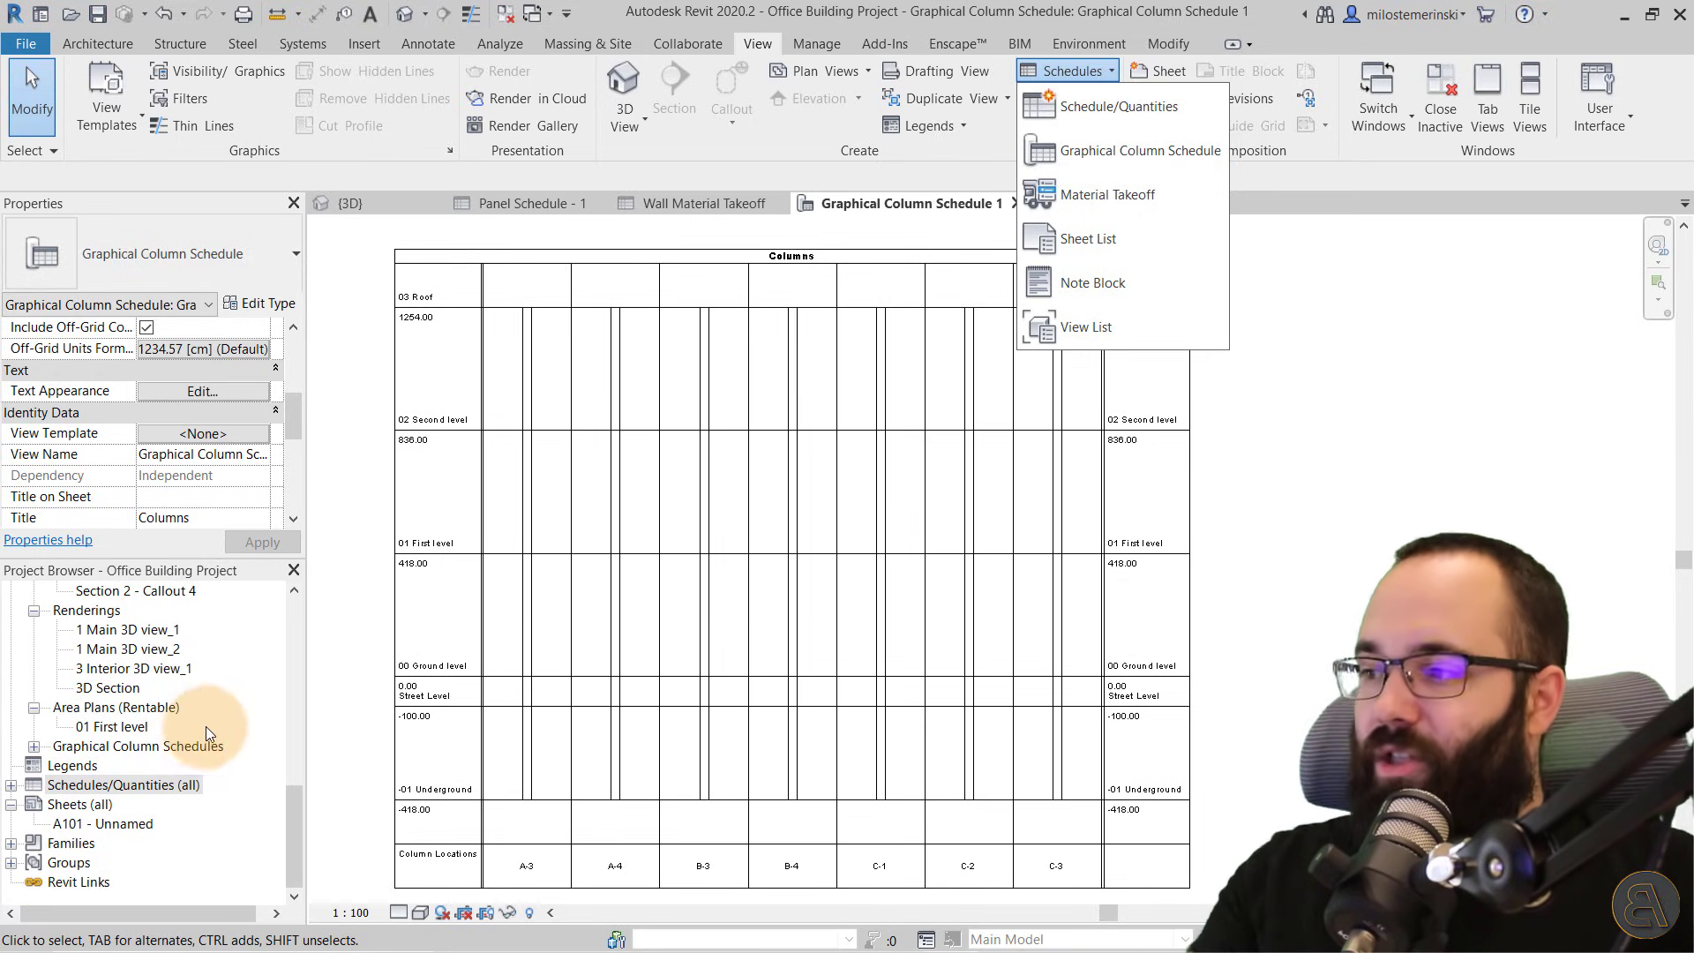
pyautogui.click(80, 801)
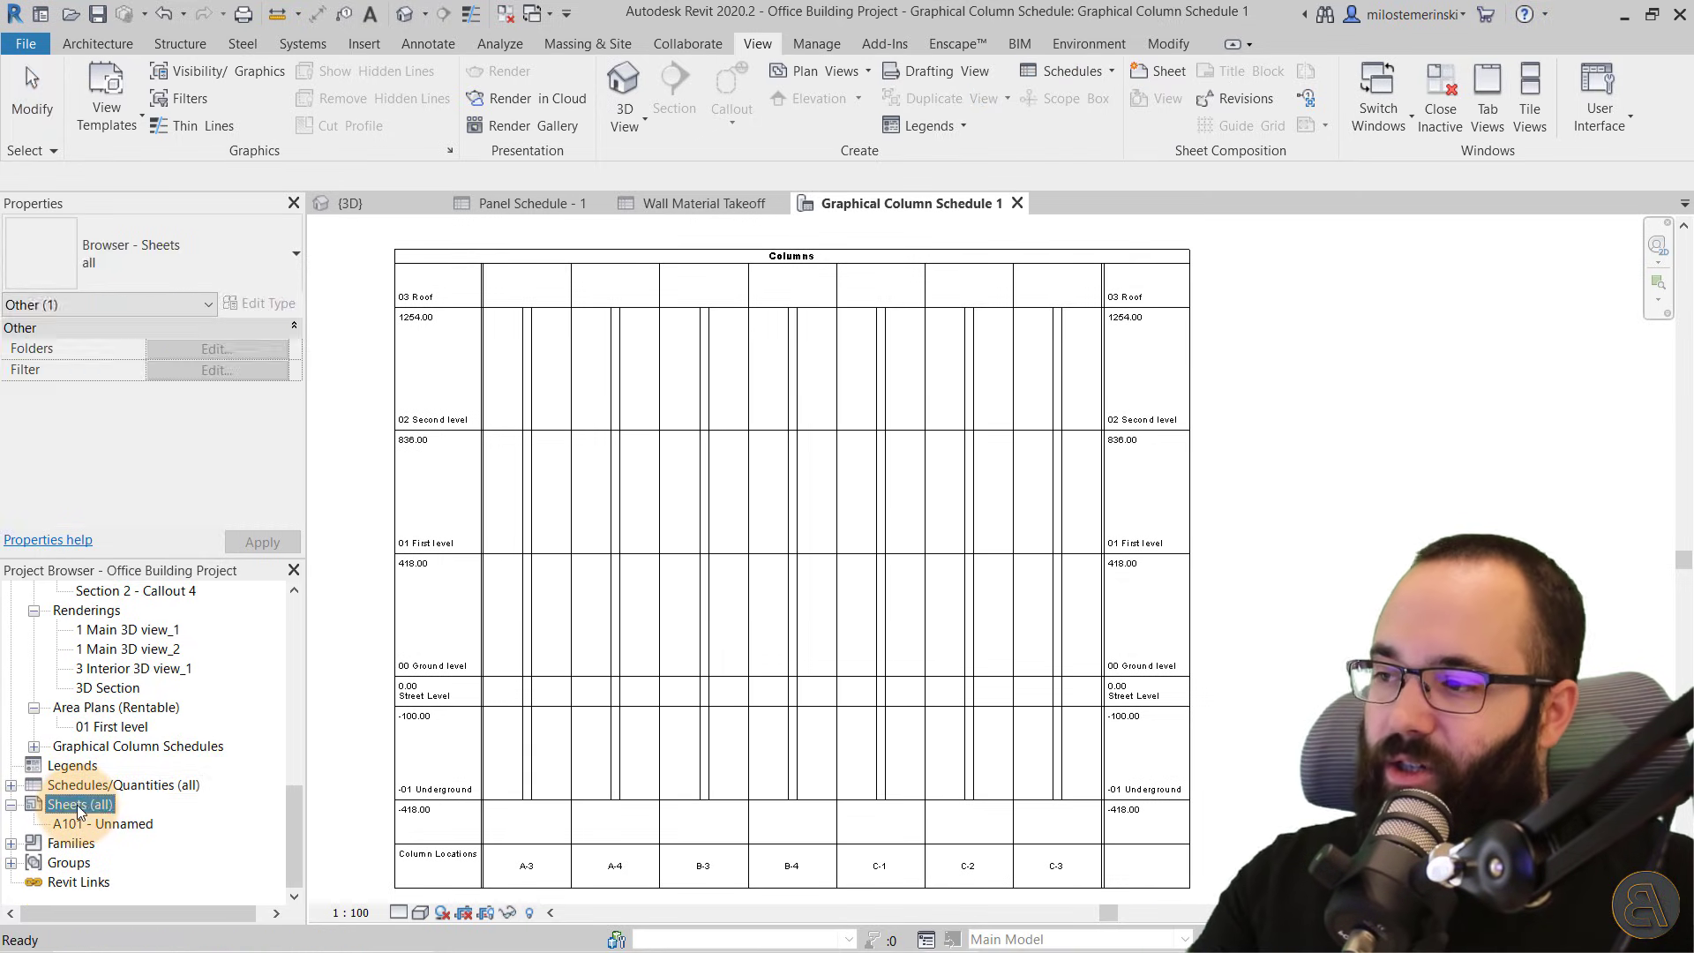
pyautogui.rightClick(89, 805)
pyautogui.click(187, 821)
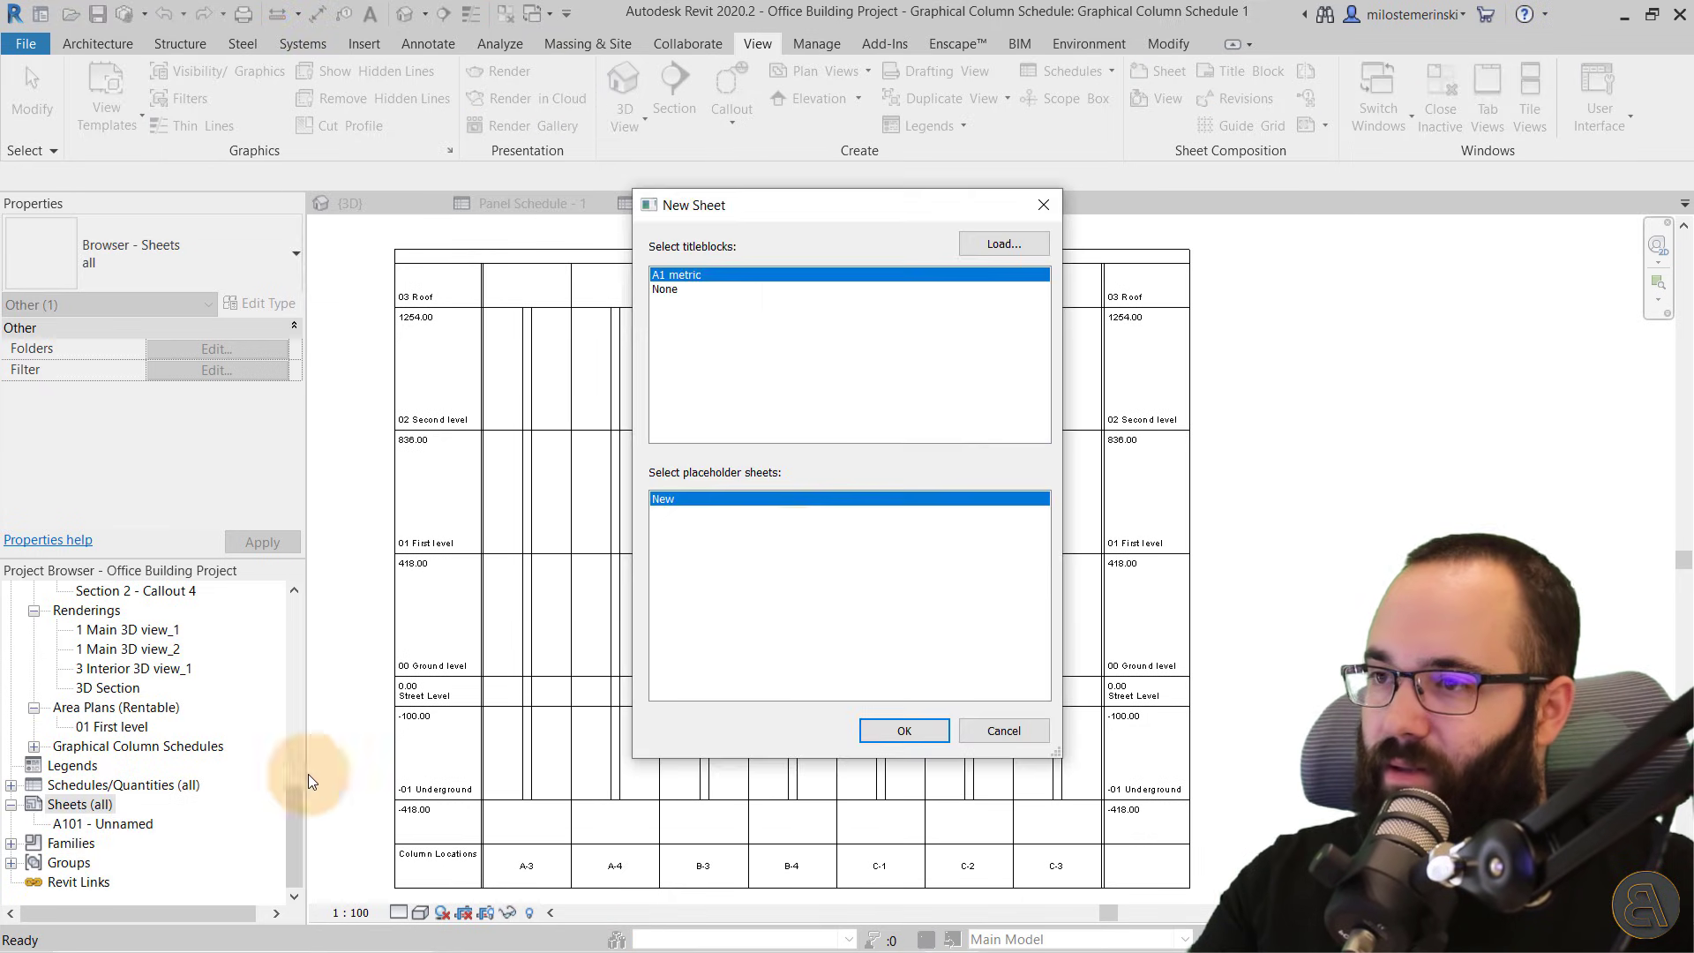
pyautogui.click(900, 726)
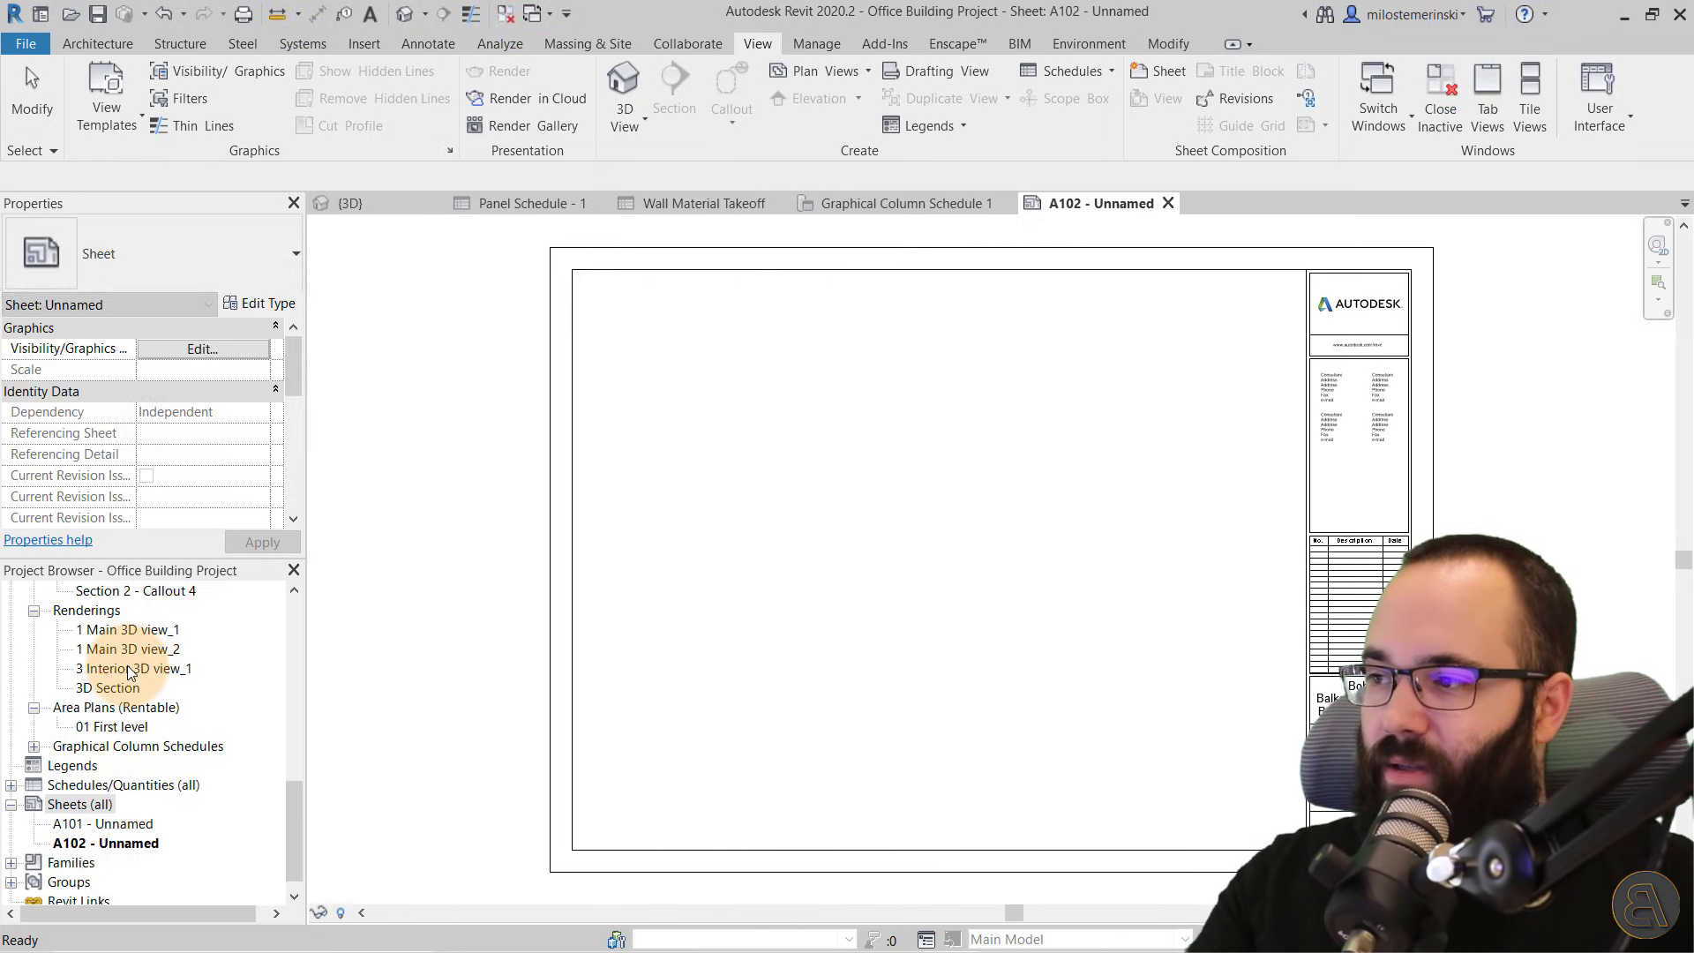
# Place Graphical Column Schedule 1 in the upper-left area of the new sheet
pyautogui.scroll(1, 128, 697)
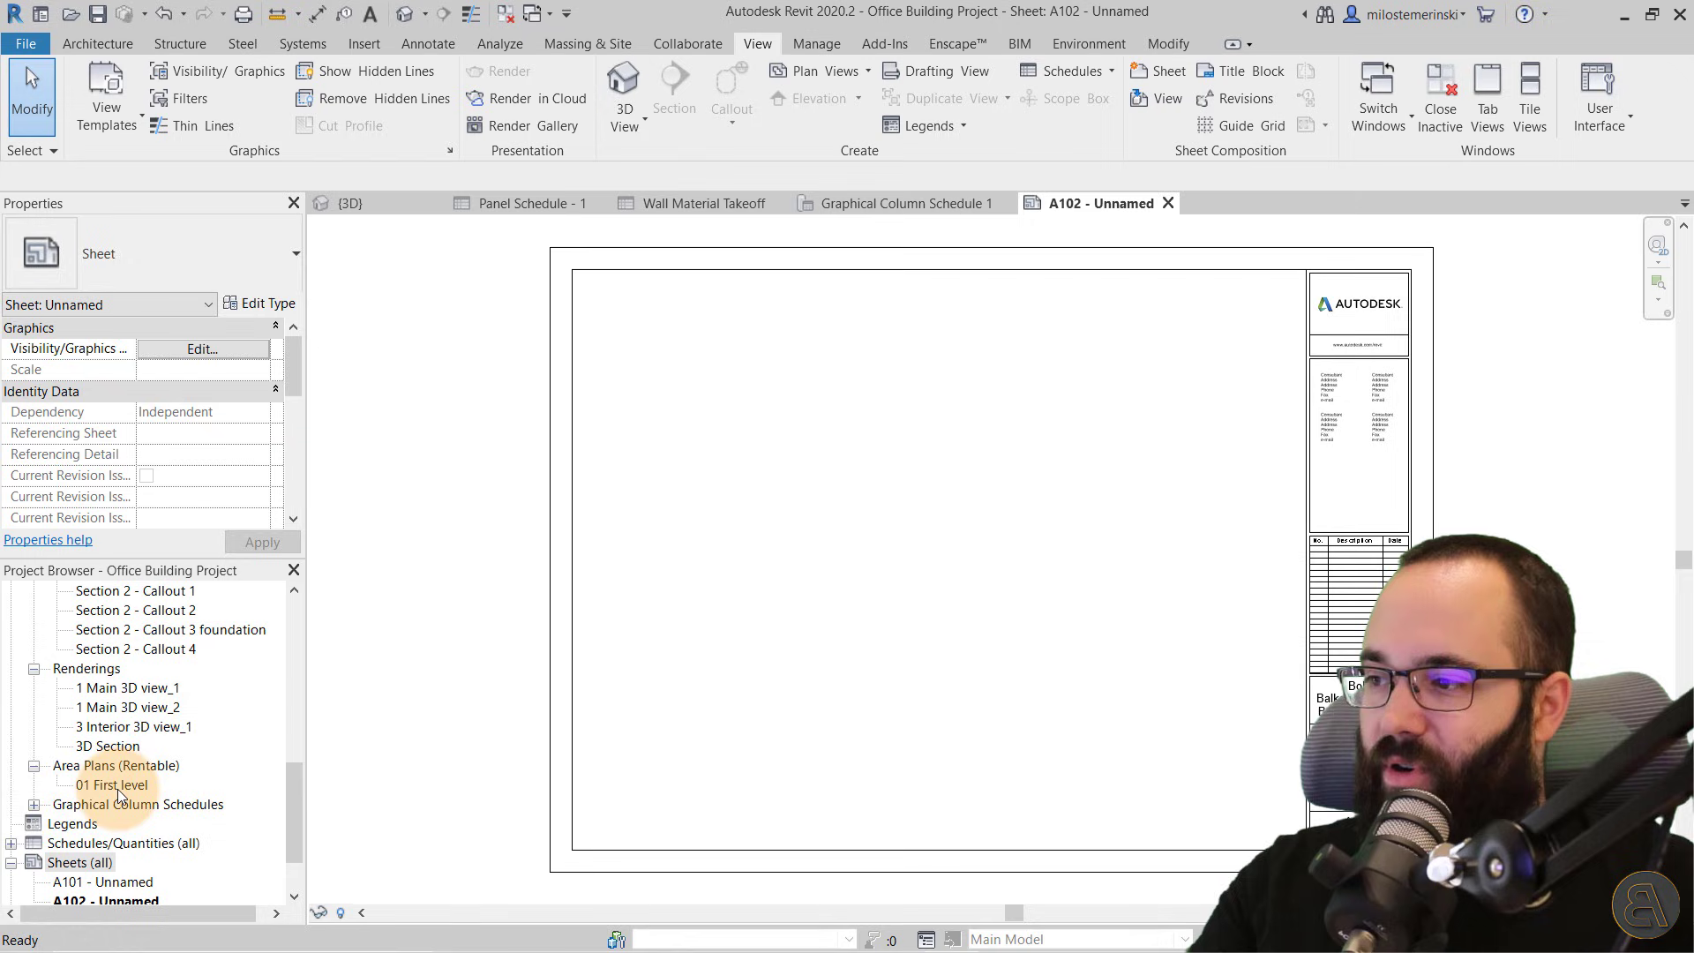
pyautogui.click(34, 804)
pyautogui.moveTo(163, 824); pyautogui.dragTo(873, 503)
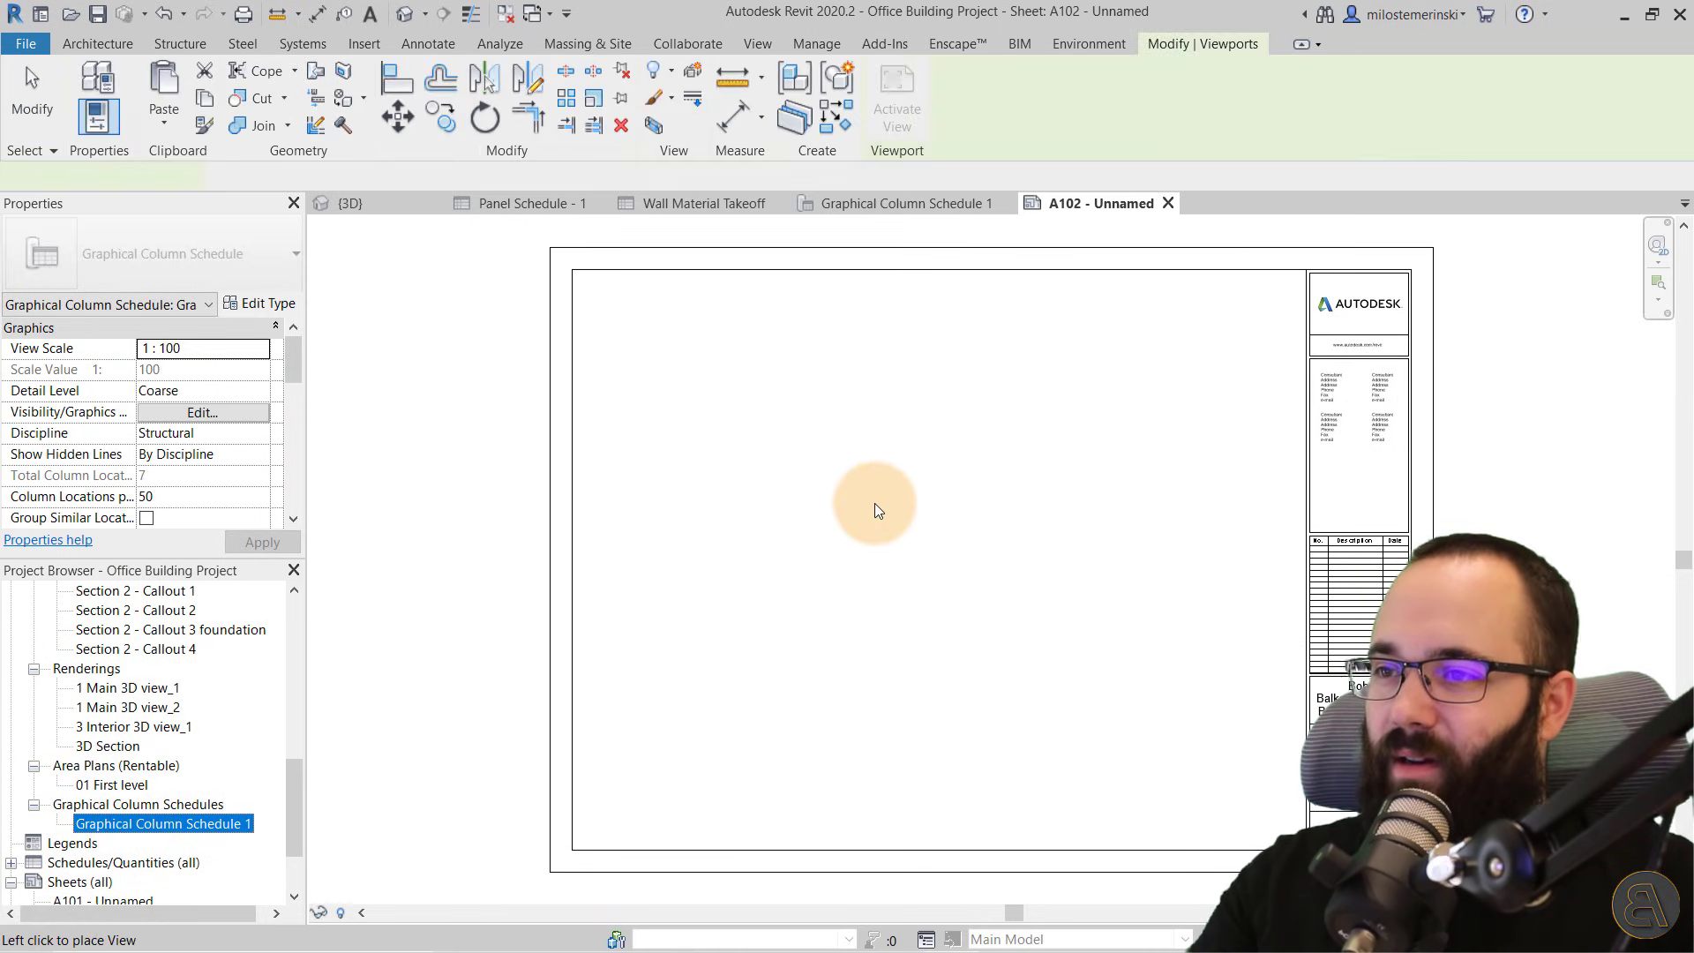
pyautogui.click(811, 454)
# Place the Section 2 view on the sheet below the column schedule and dismiss the save reminder without saving
pyautogui.scroll(2, 135, 700)
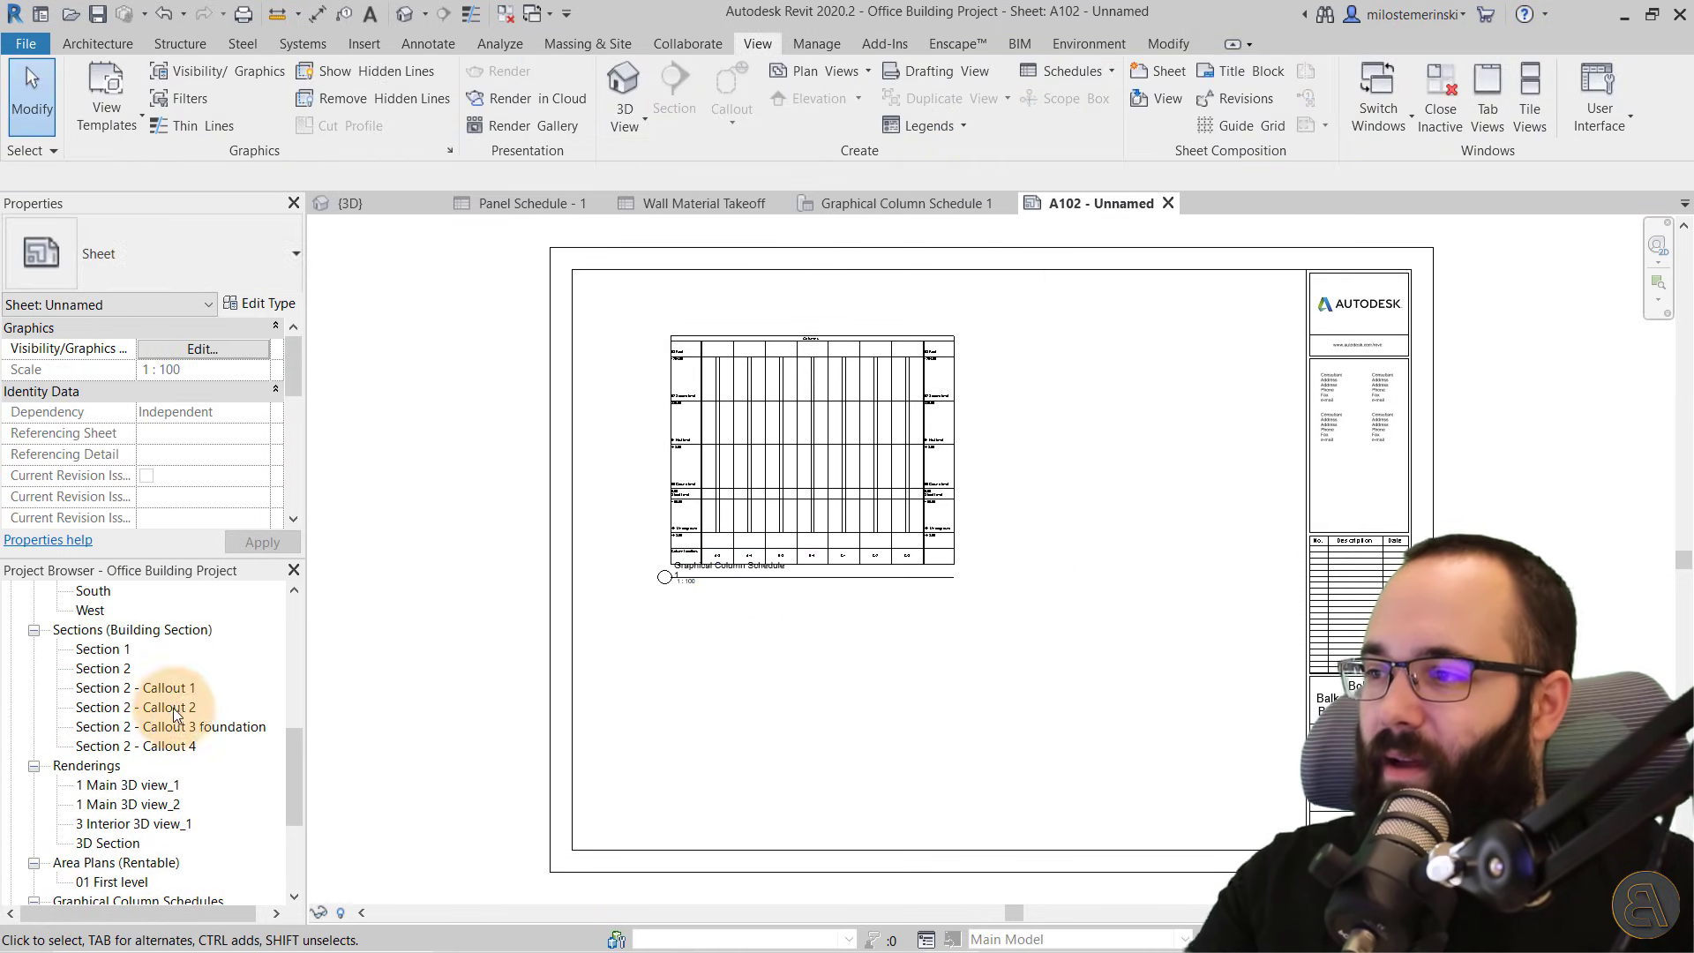
pyautogui.click(104, 668)
pyautogui.moveTo(119, 676); pyautogui.dragTo(867, 603)
pyautogui.click(867, 607)
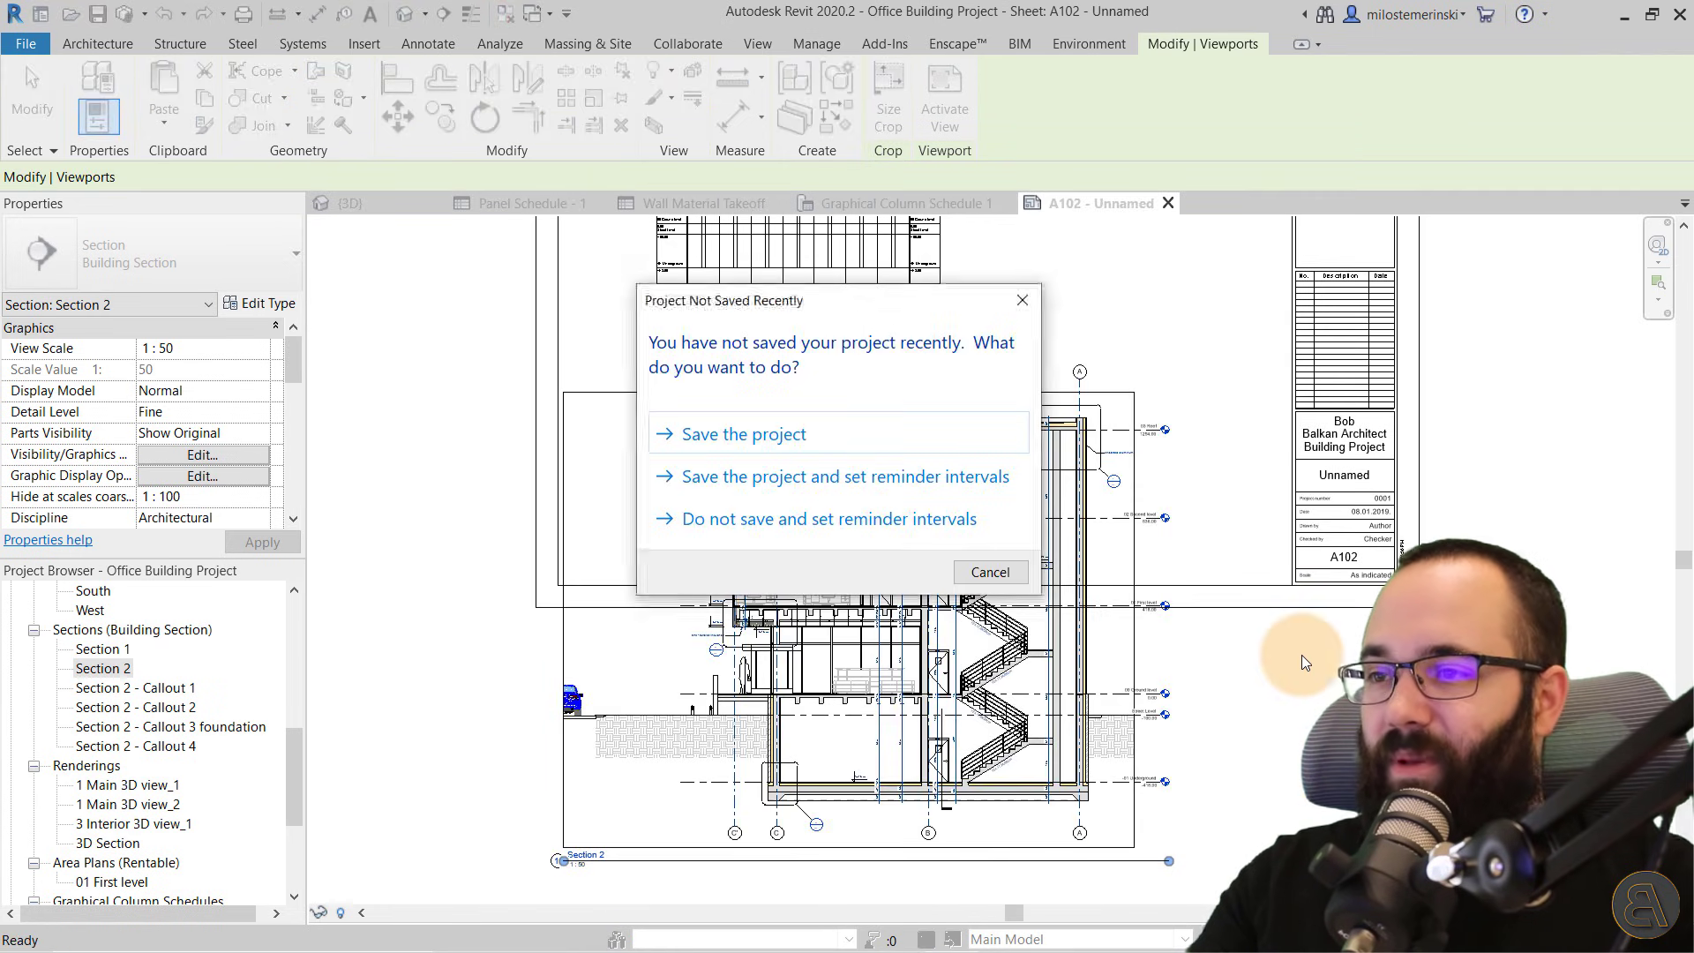
pyautogui.click(987, 572)
pyautogui.scroll(-3, 1012, 756)
pyautogui.click(990, 496)
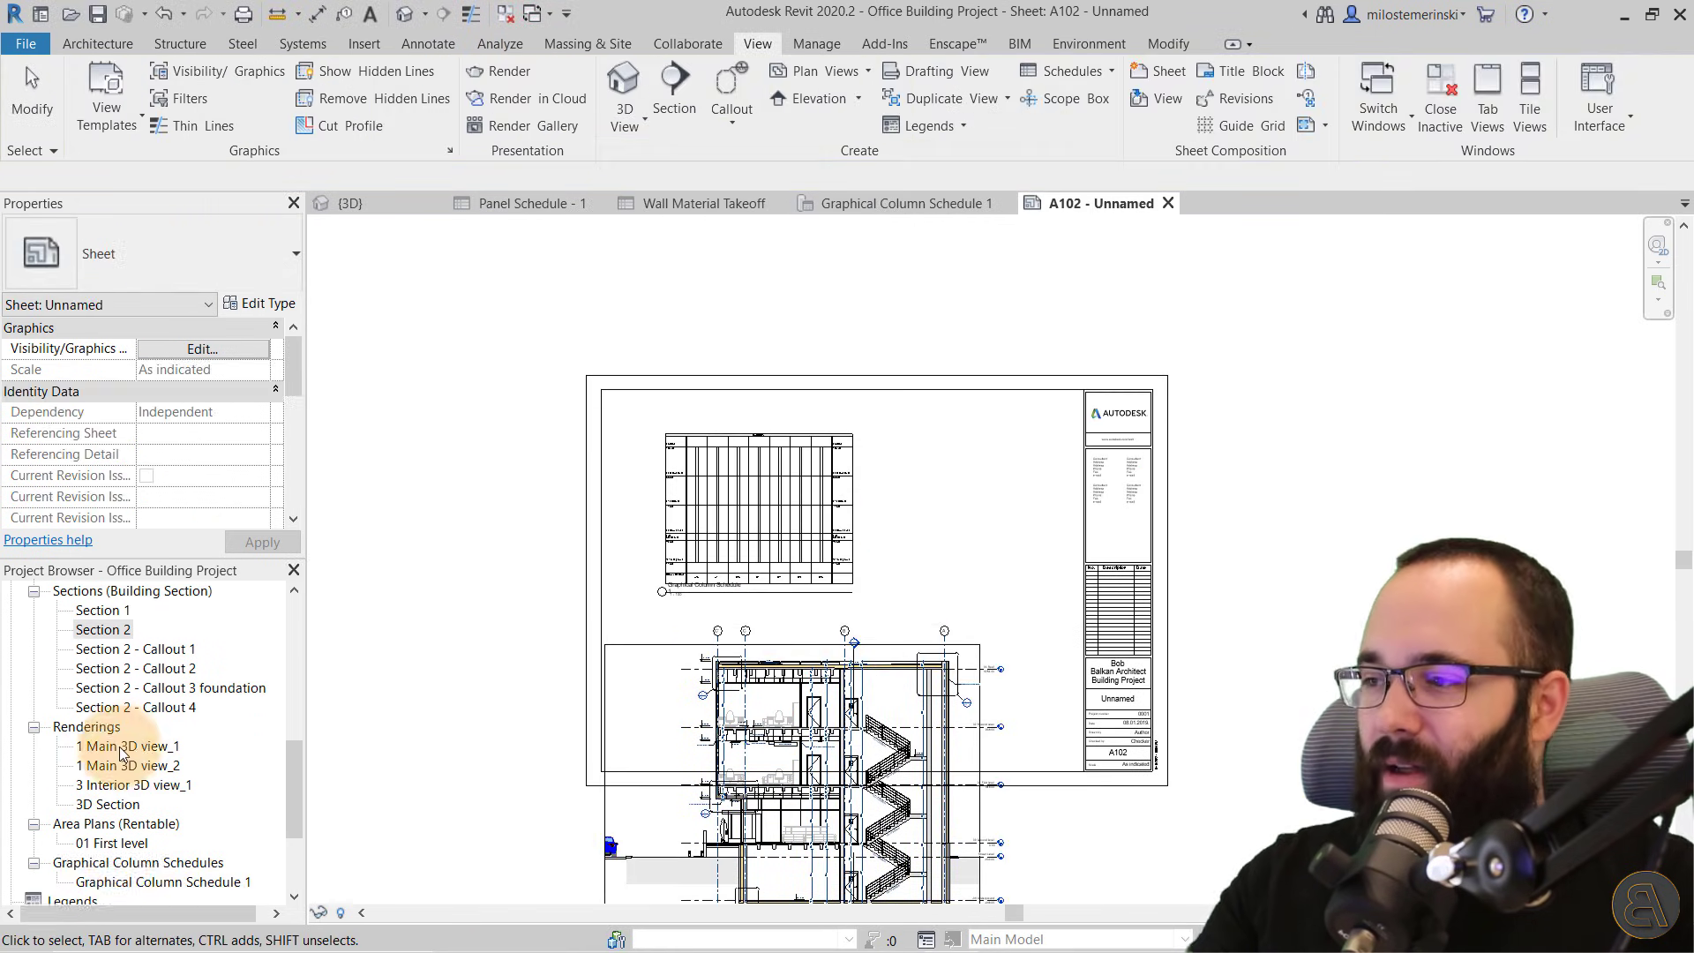
# Create another new sheet with the A1 metric titleblock and browse the project's views up to the 3D views
pyautogui.scroll(-3, 89, 777)
pyautogui.rightClick(66, 843)
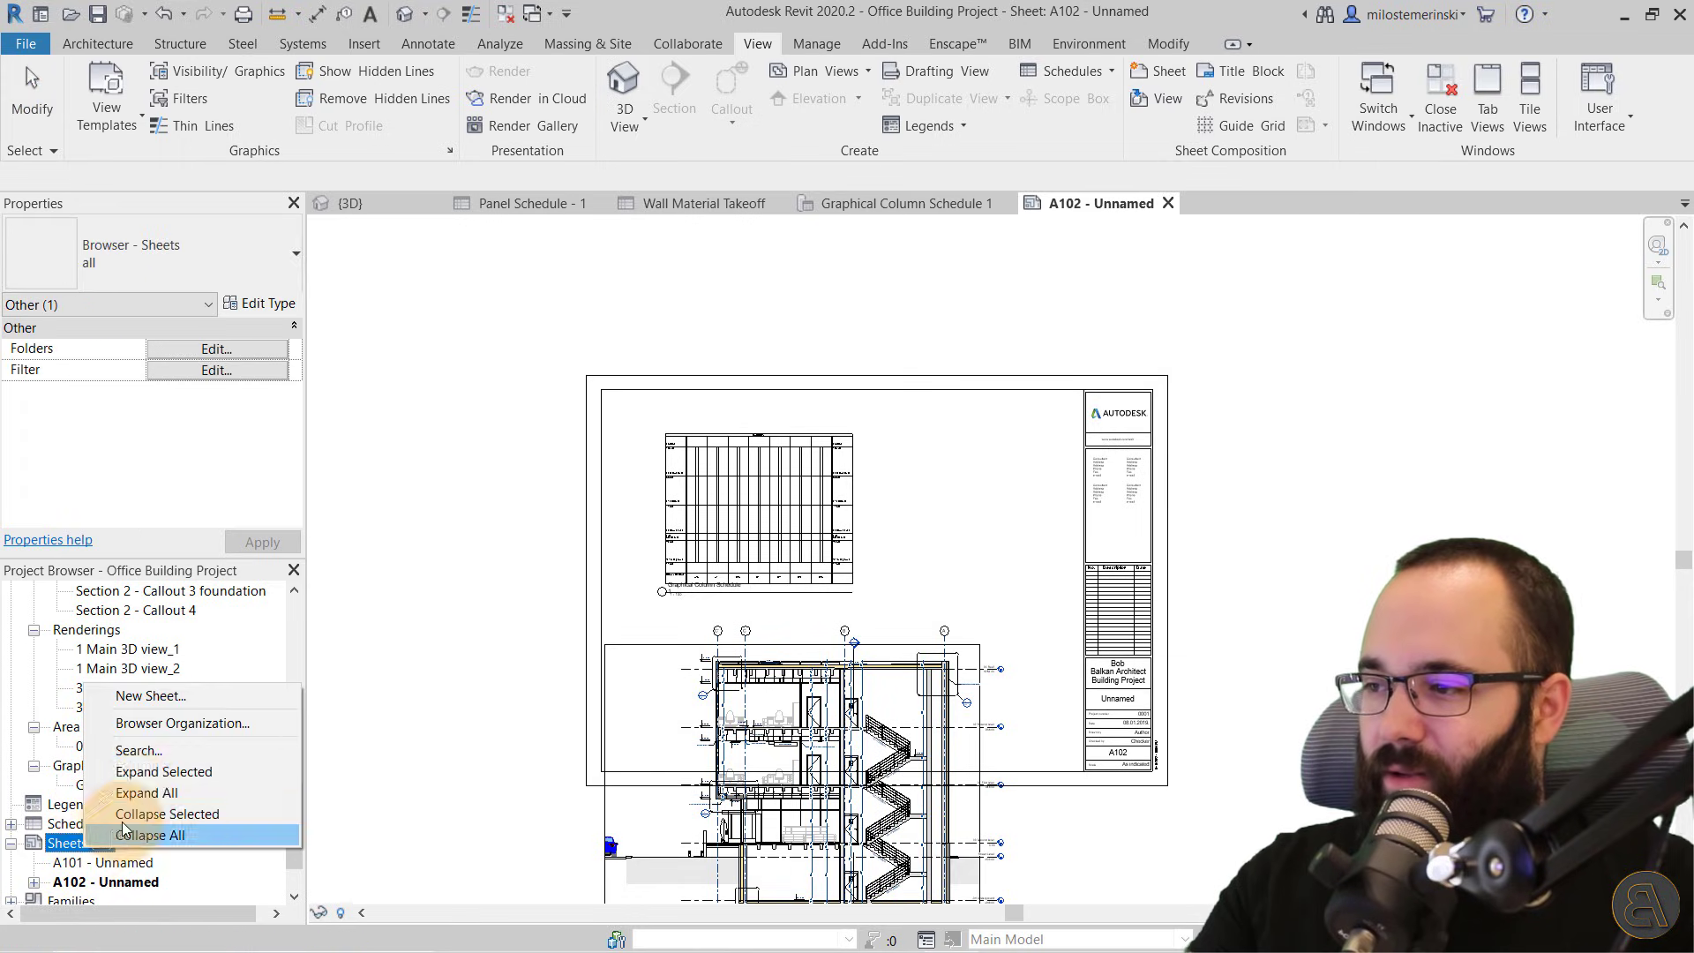
pyautogui.click(150, 696)
pyautogui.click(896, 734)
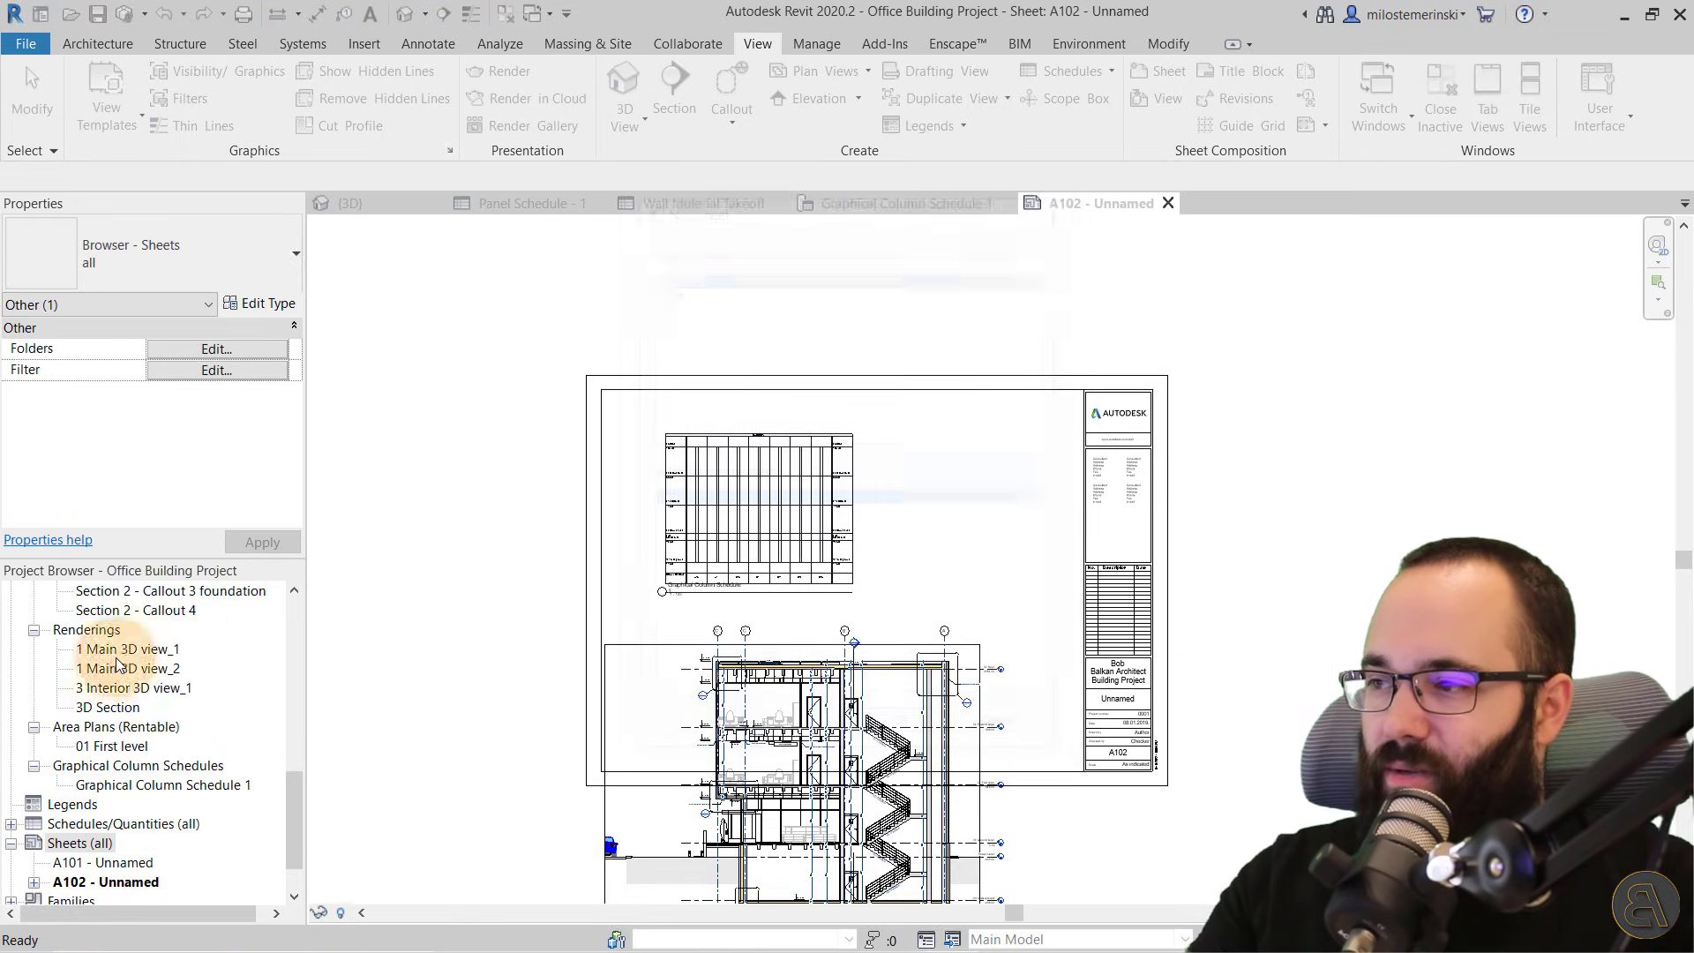
pyautogui.scroll(3, 198, 723)
pyautogui.scroll(3, 198, 722)
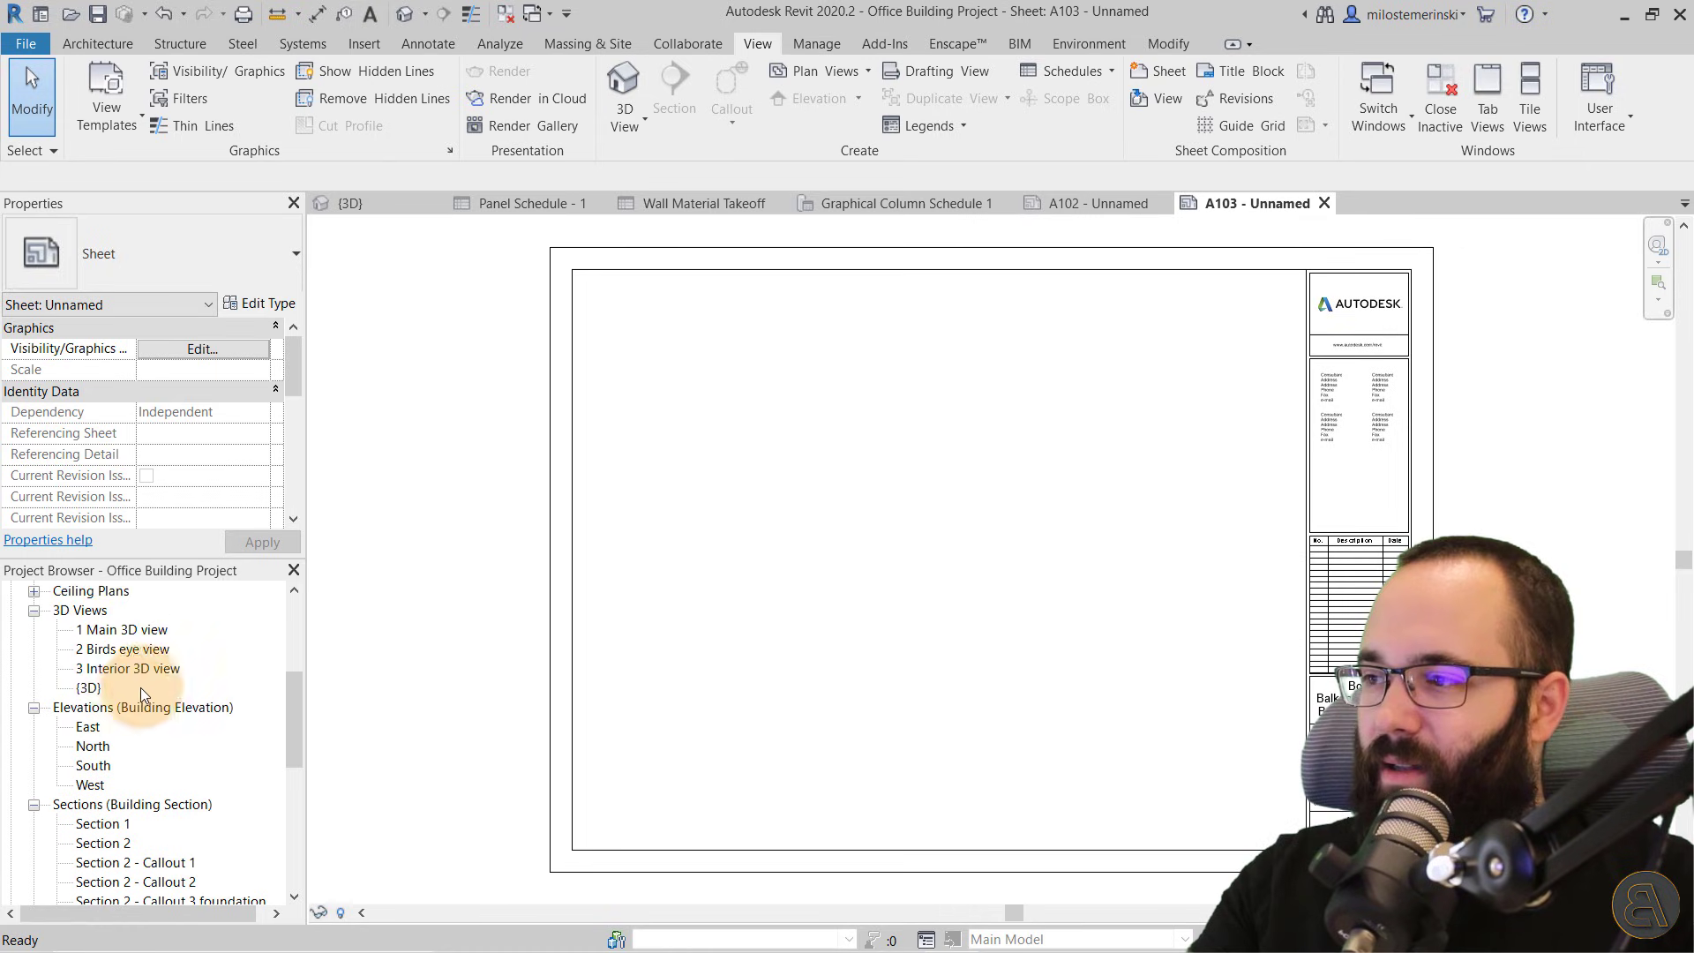
# Place the North elevation view across the upper half of the new sheet and close both open sheet views
pyautogui.click(91, 746)
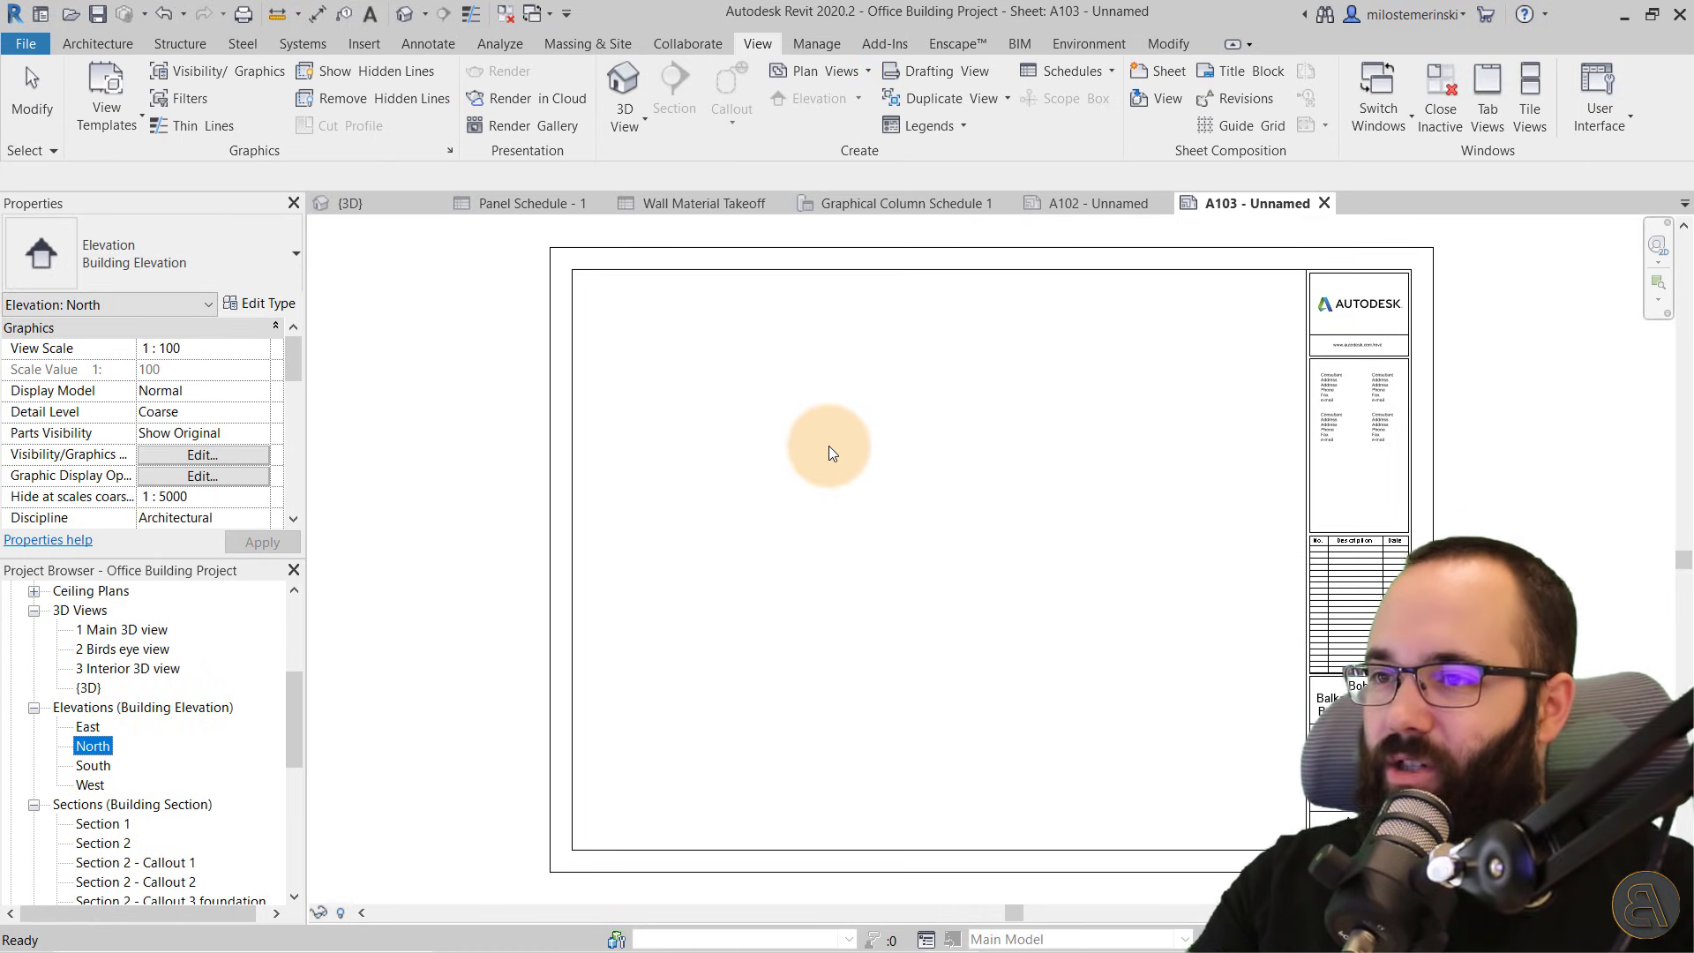
pyautogui.click(862, 448)
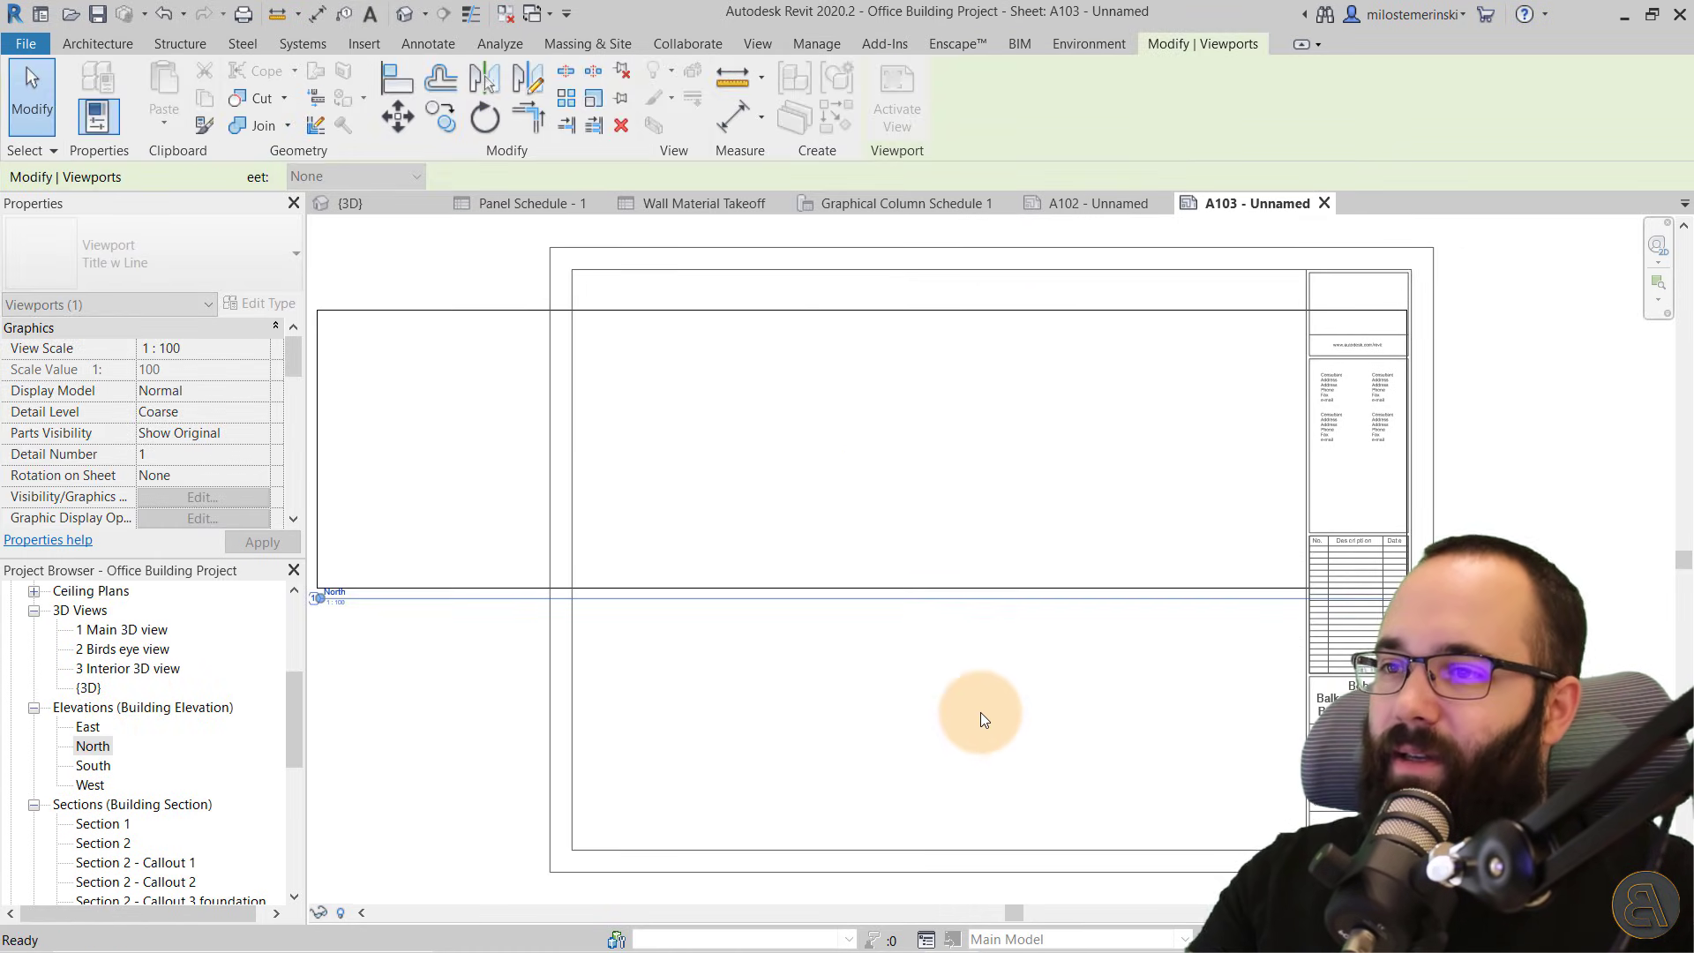
pyautogui.click(927, 716)
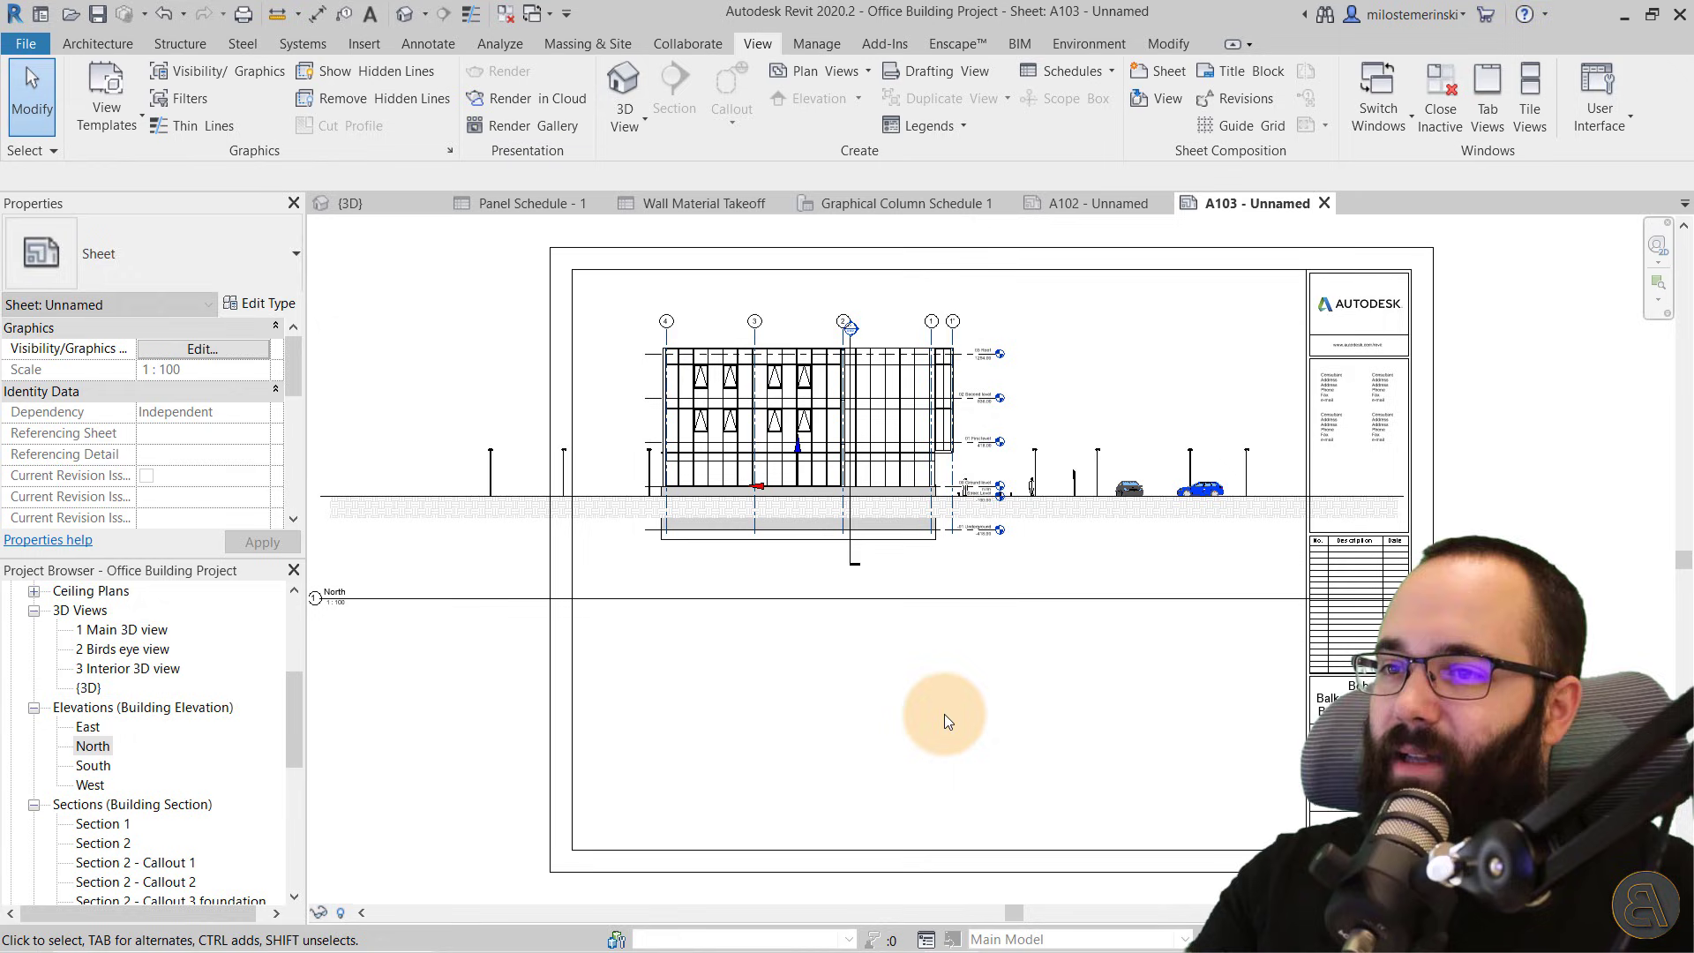
pyautogui.click(1164, 204)
pyautogui.click(1167, 204)
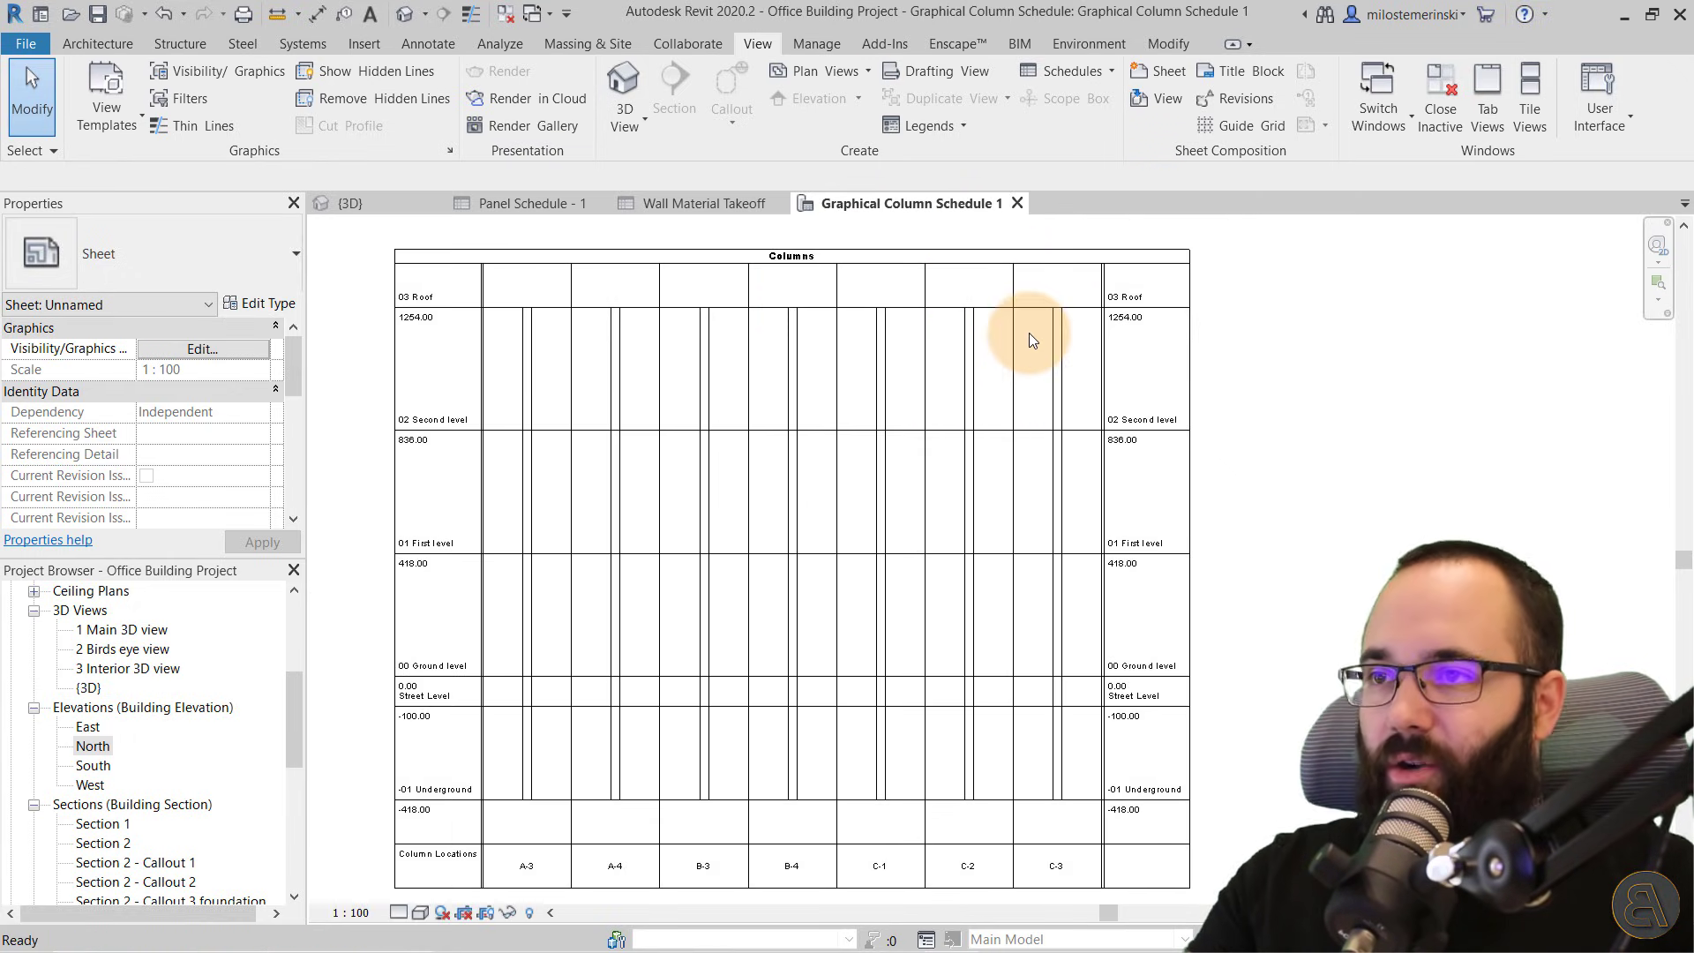
# Start a new sheet list and look through its available fields, including the revision, Designed By and Drawn By fields
pyautogui.click(1084, 70)
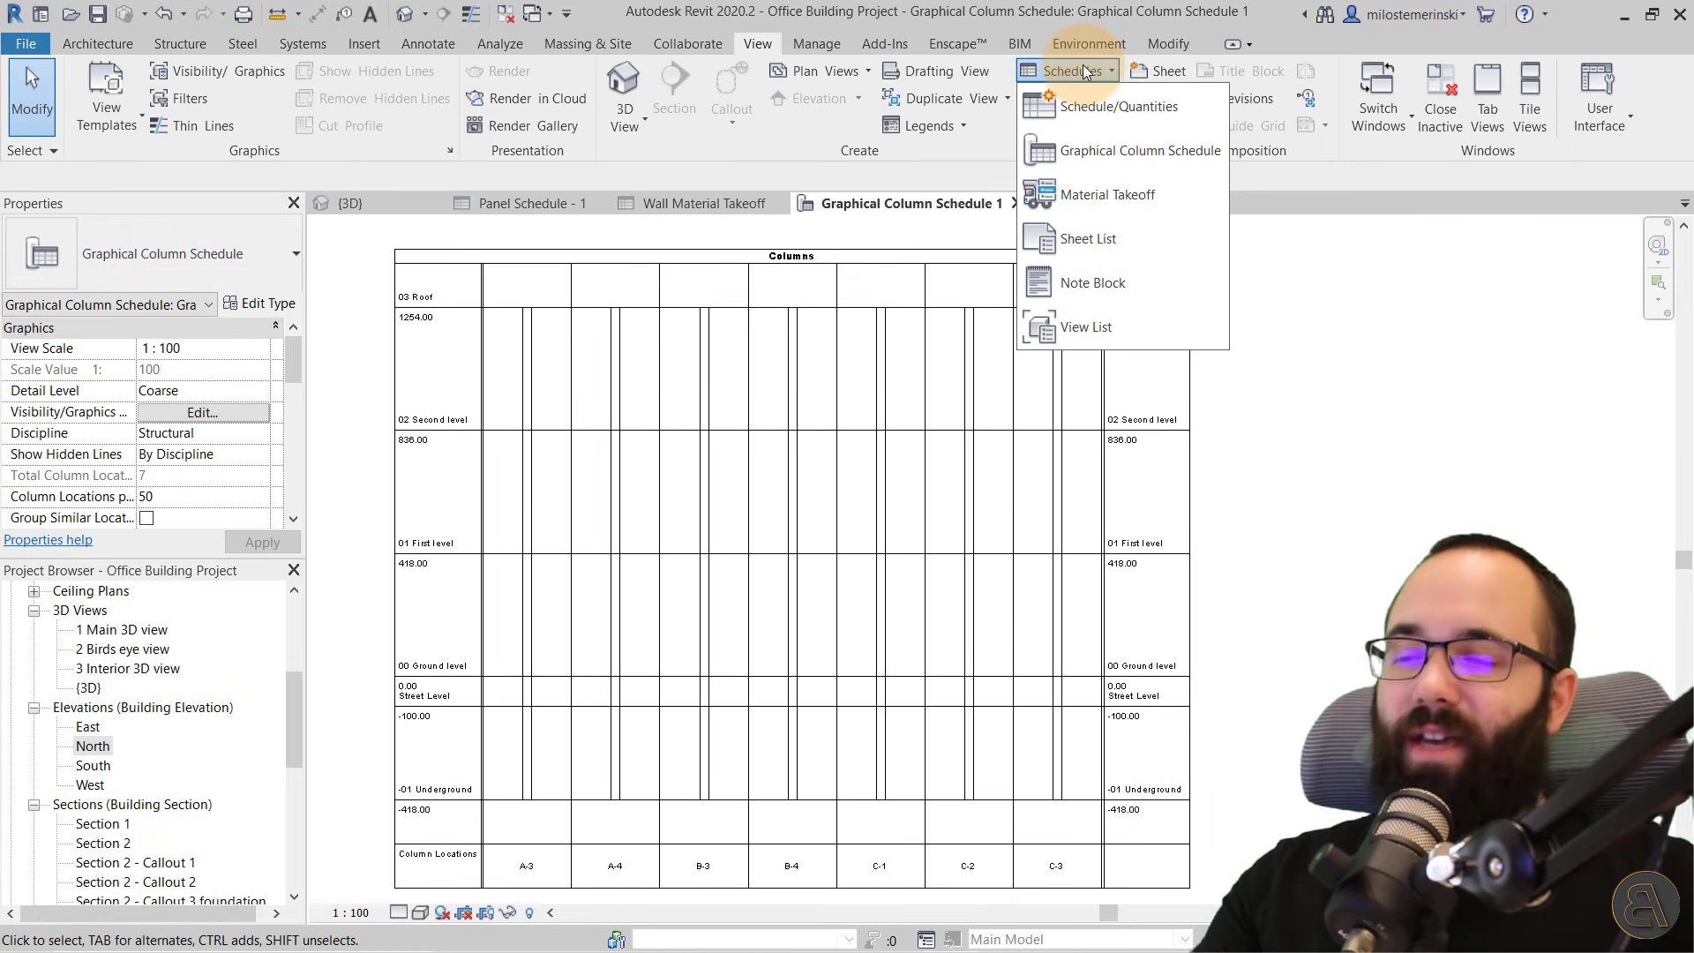
pyautogui.click(1083, 246)
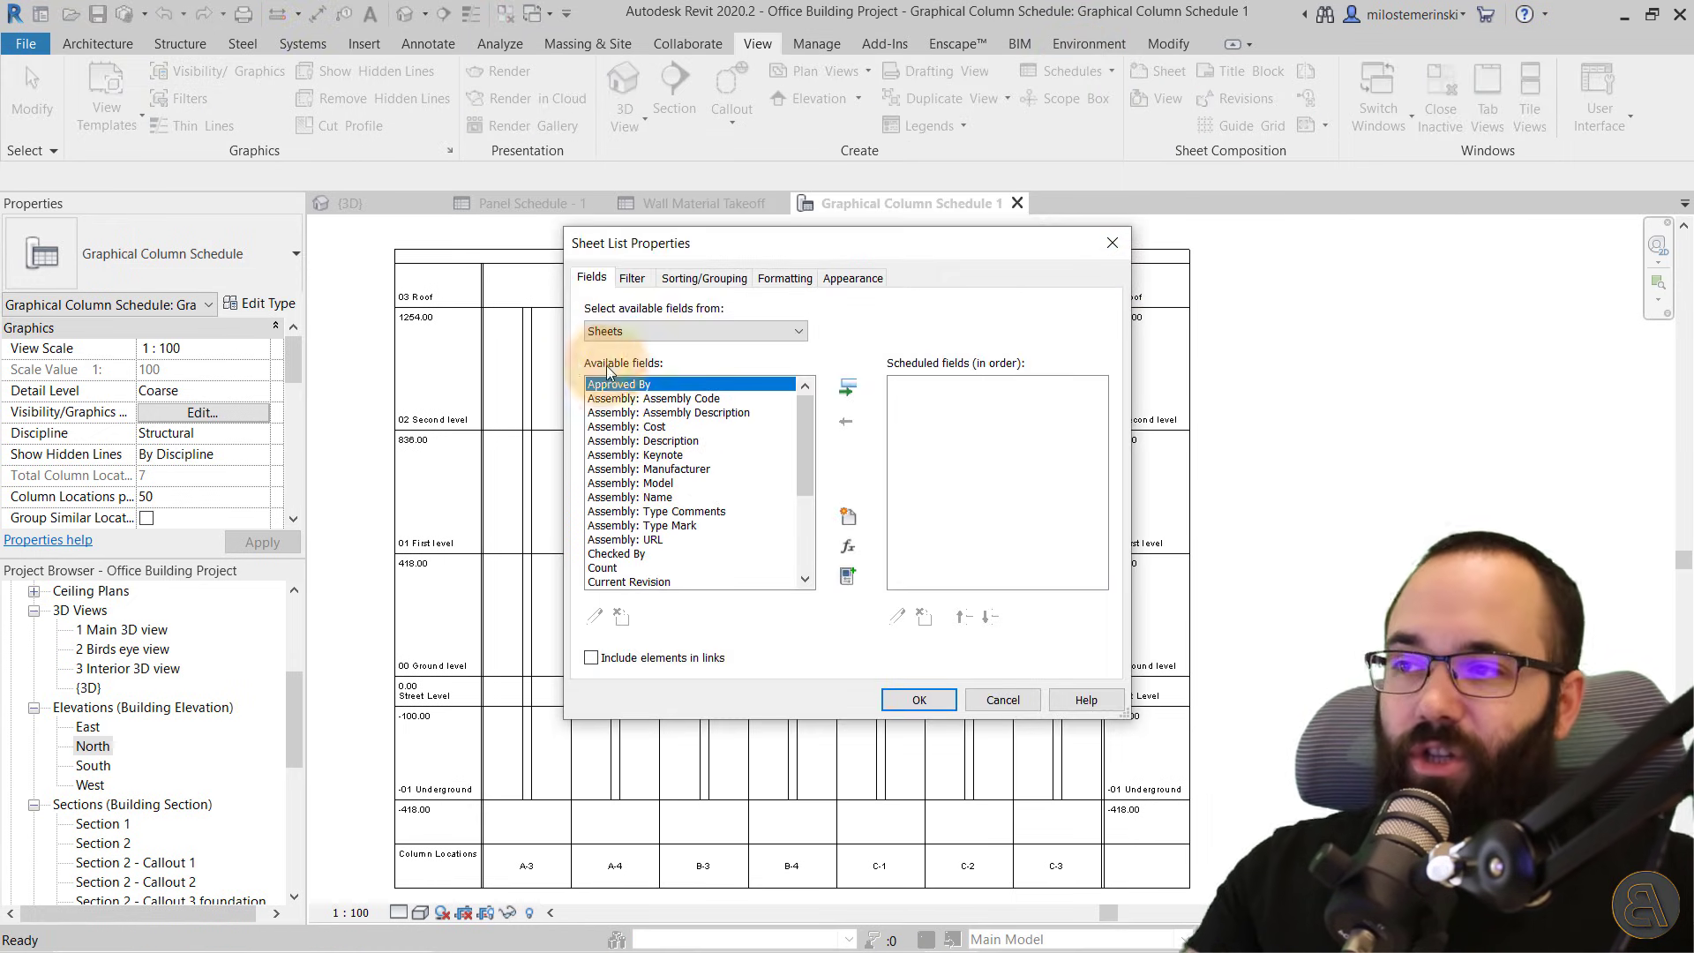
pyautogui.moveTo(674, 247); pyautogui.dragTo(551, 261)
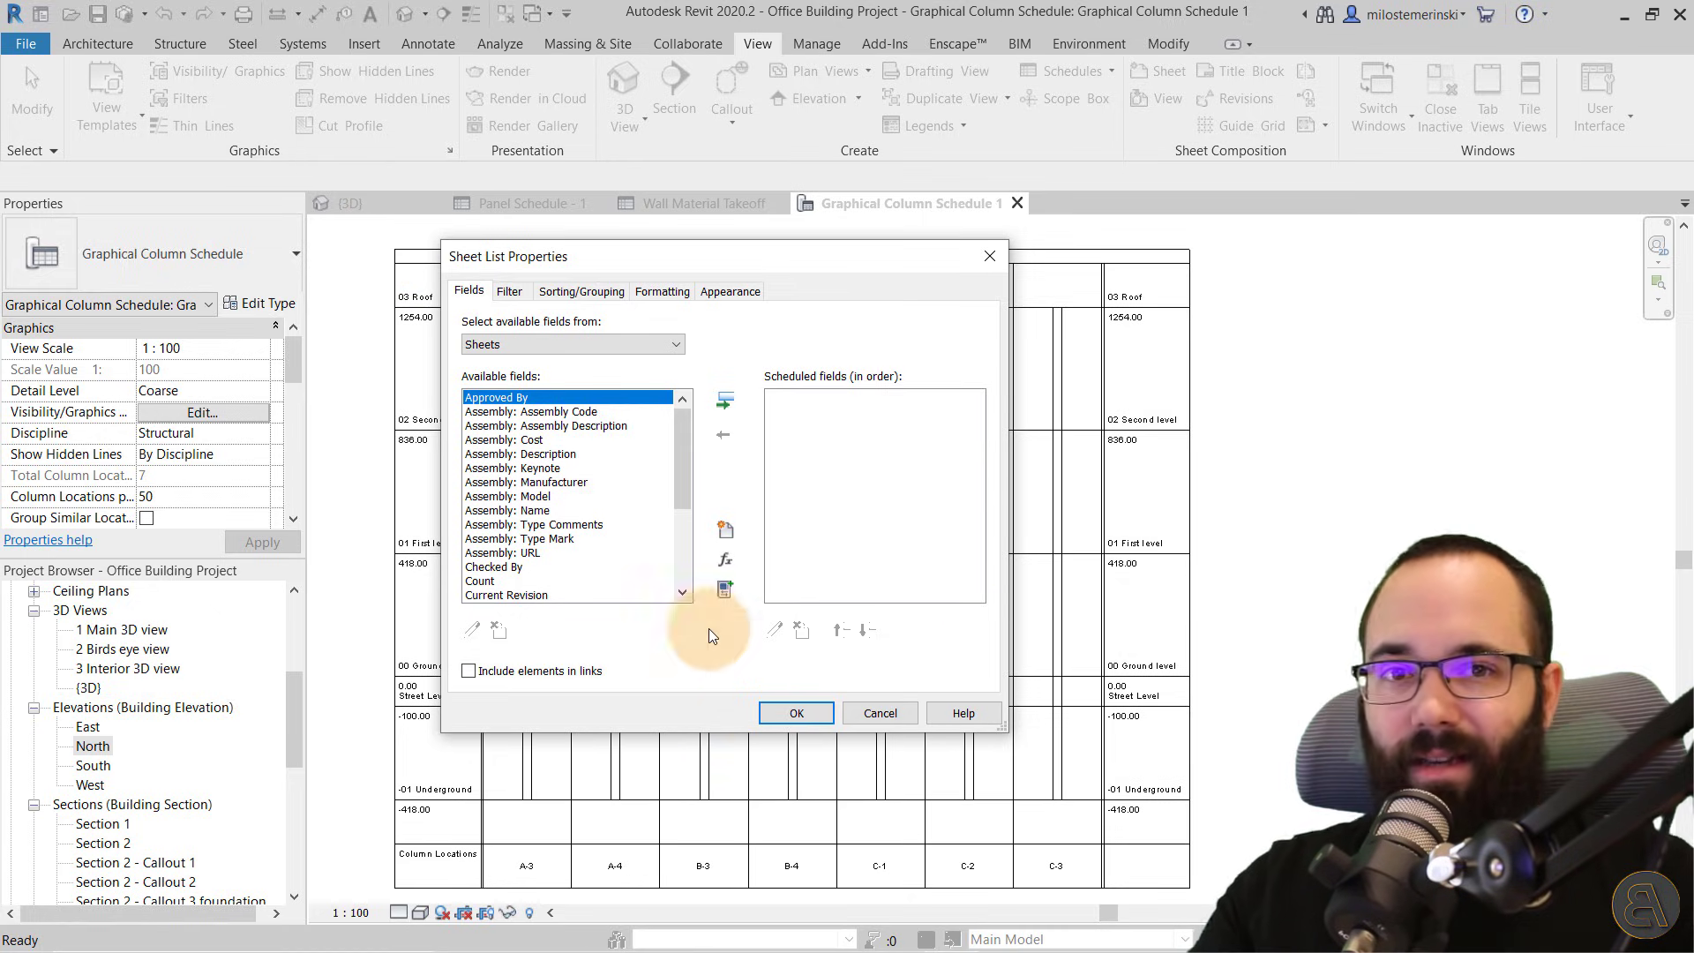
pyautogui.moveTo(680, 443)
pyautogui.mouseDown()
pyautogui.moveTo(680, 563)
pyautogui.moveTo(702, 425)
pyautogui.mouseUp()
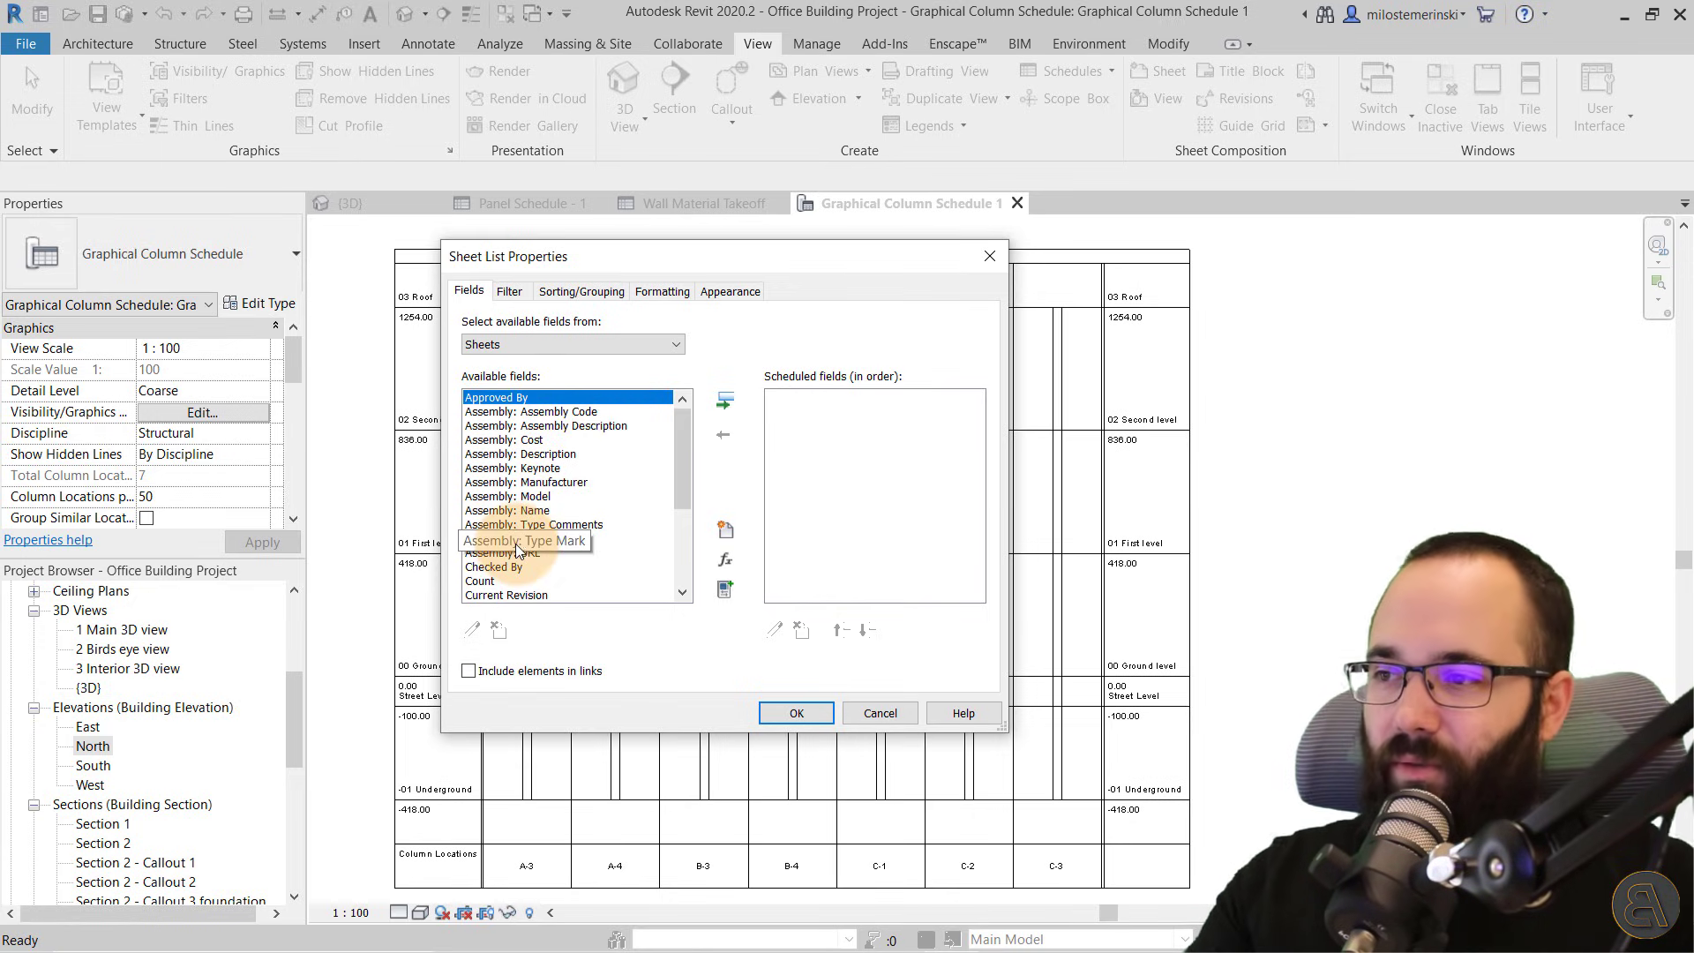
pyautogui.scroll(-1, 637, 437)
pyautogui.scroll(-2, 637, 438)
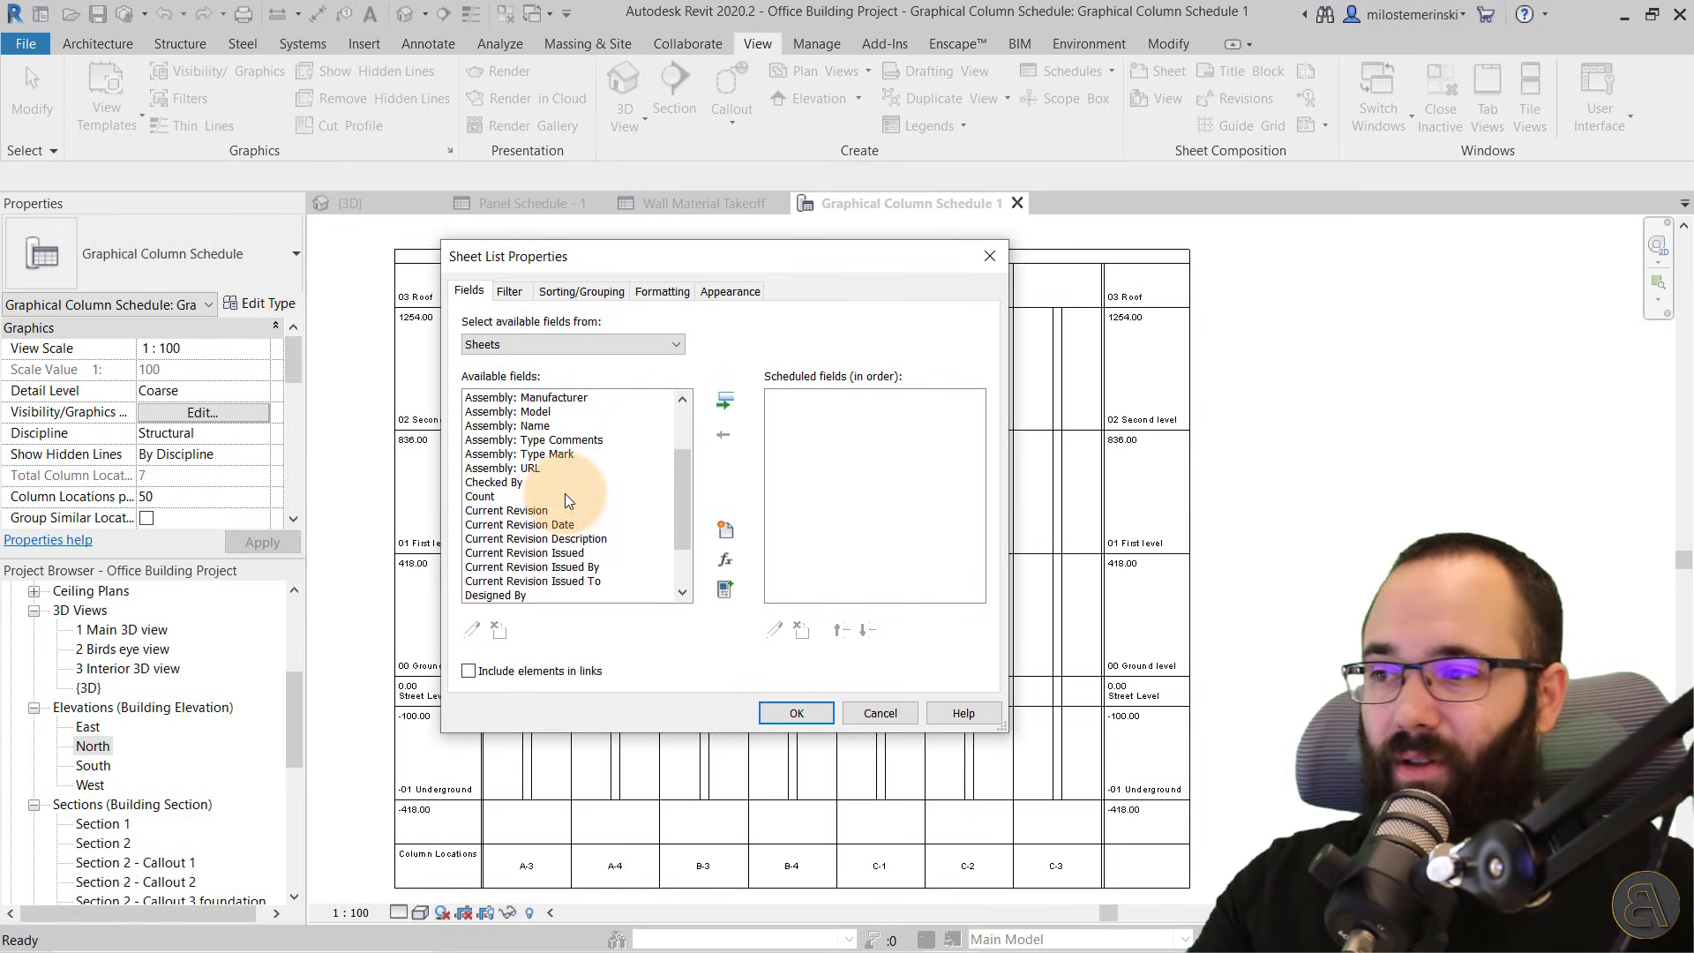
pyautogui.scroll(-1, 522, 494)
pyautogui.click(521, 468)
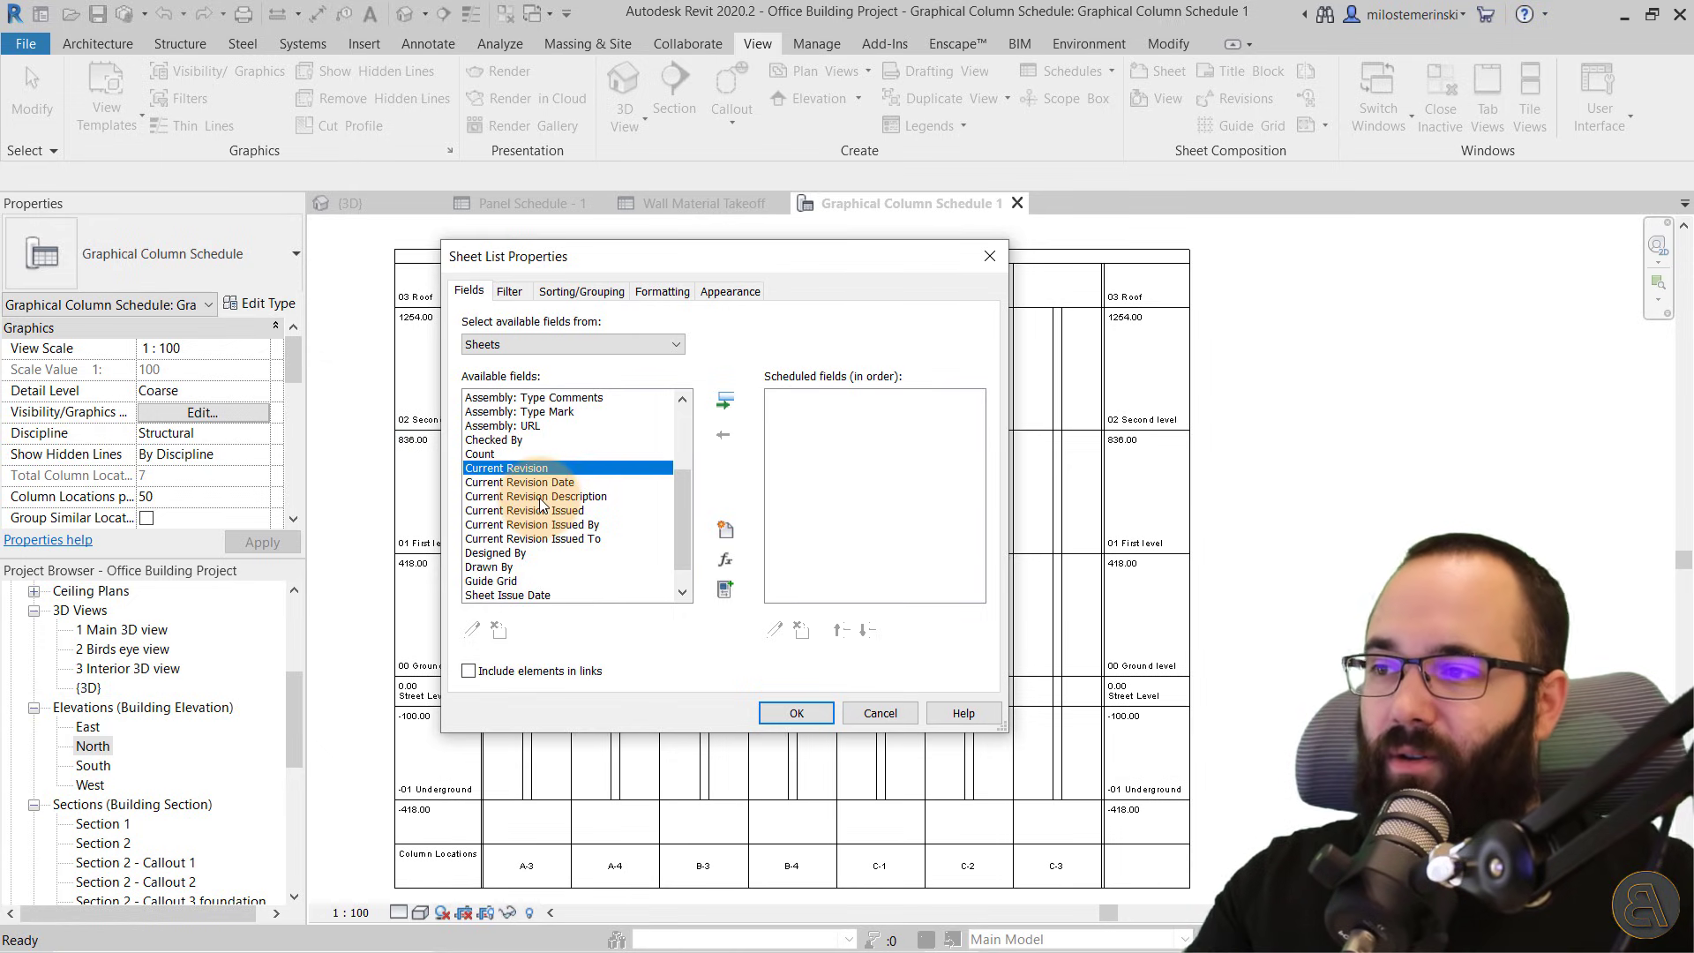
pyautogui.click(516, 482)
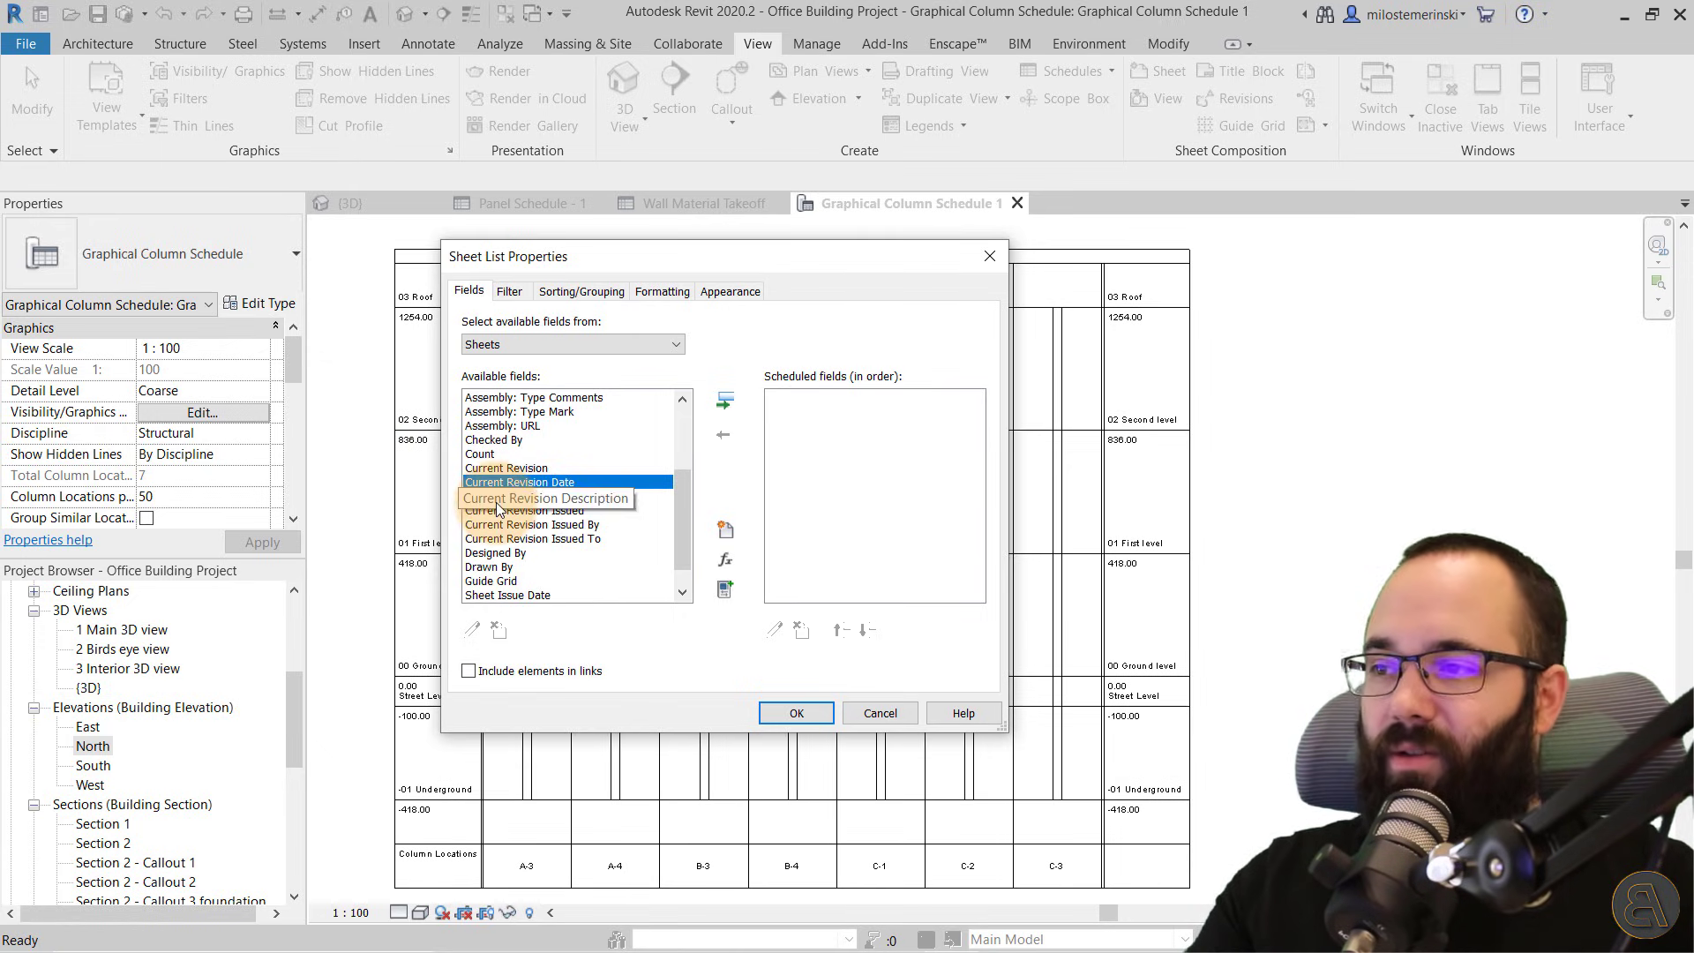
pyautogui.click(556, 496)
pyautogui.scroll(-1, 562, 476)
pyautogui.click(522, 525)
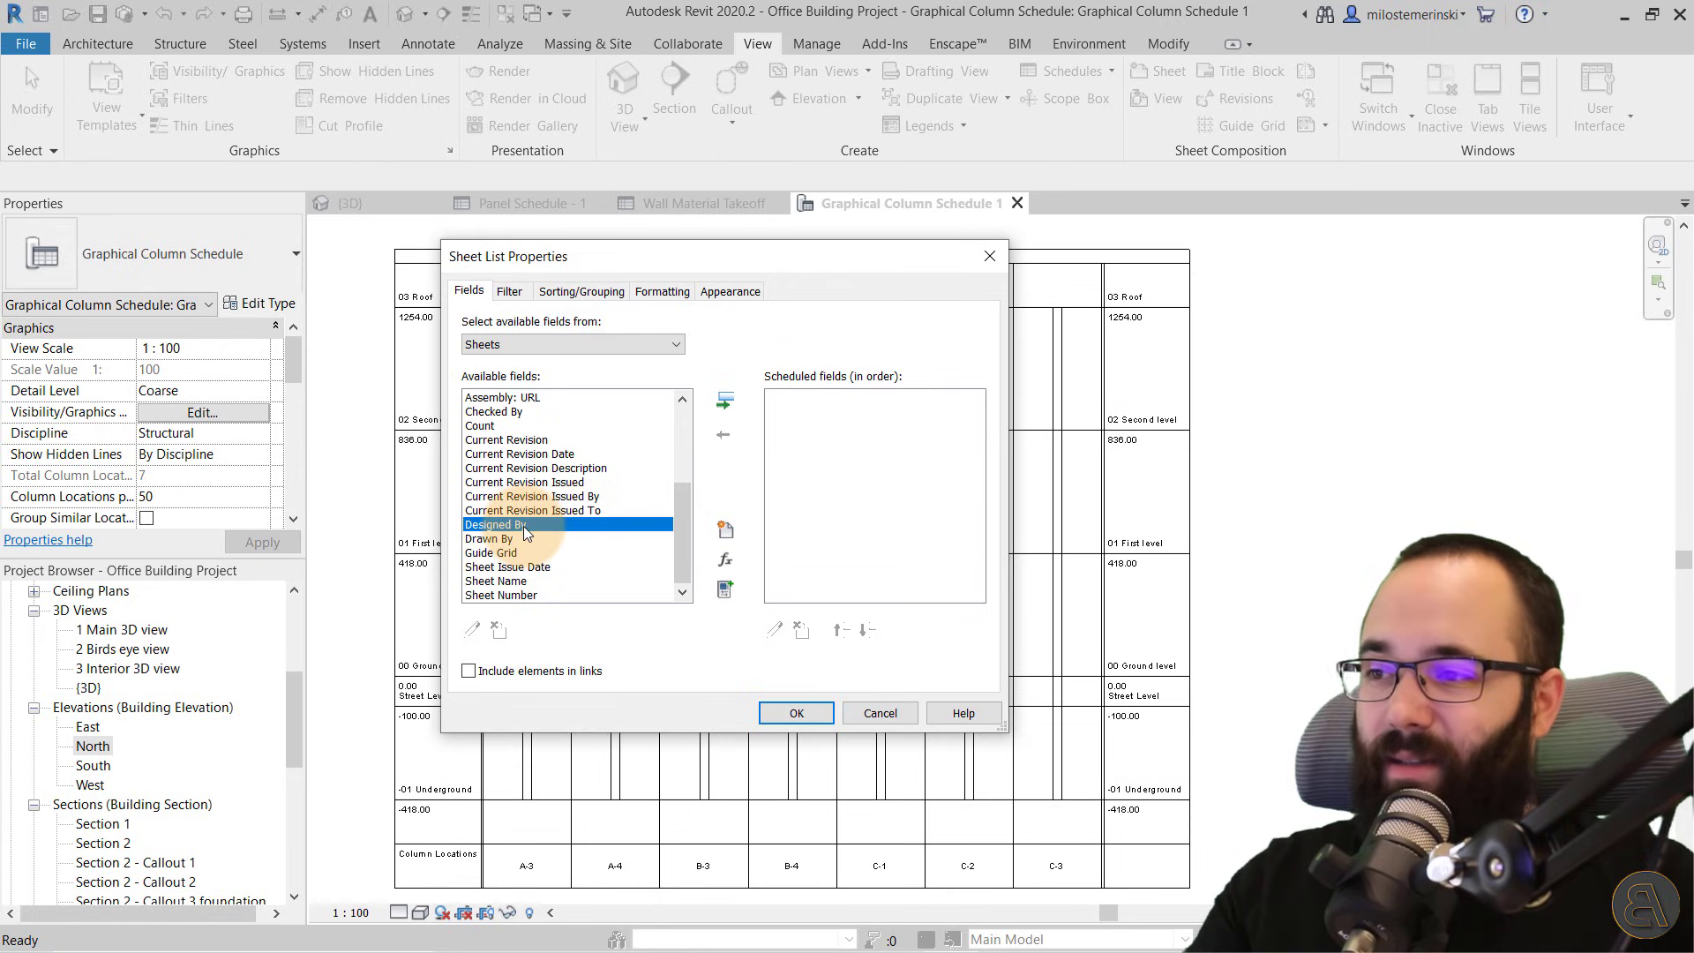
pyautogui.click(524, 539)
# Add Sheet Number, Sheet Name, Drawn By, Designed By and Checked By to the scheduled fields and create the sheet list
pyautogui.click(526, 595)
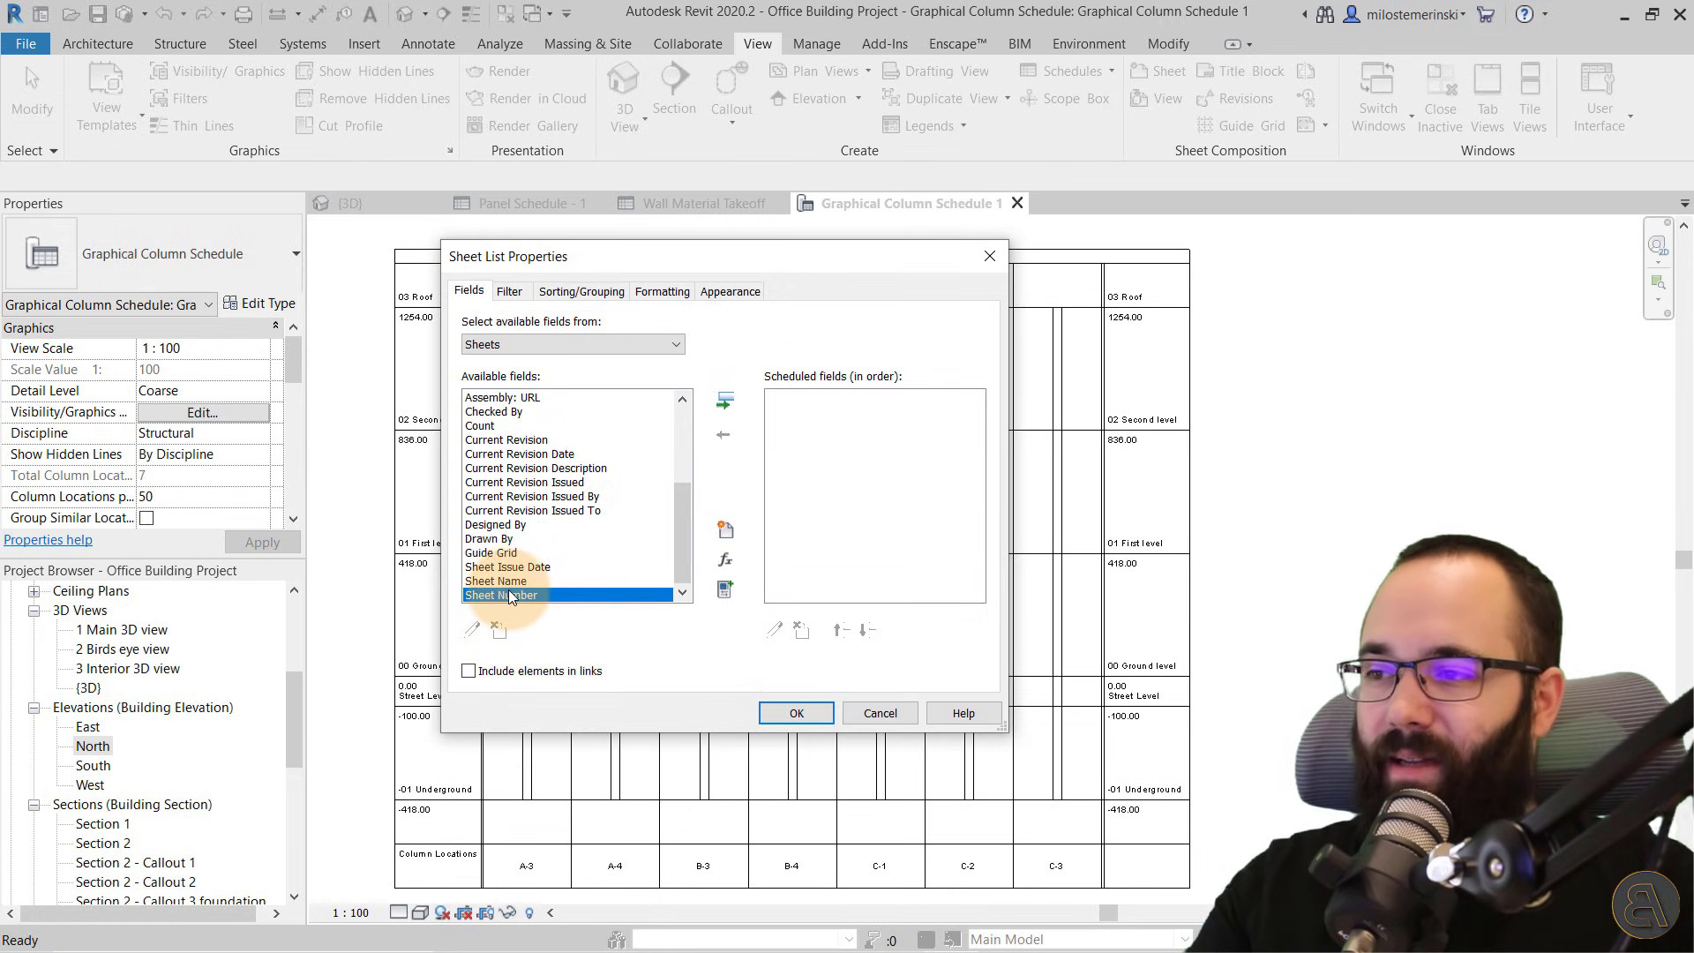
pyautogui.click(721, 404)
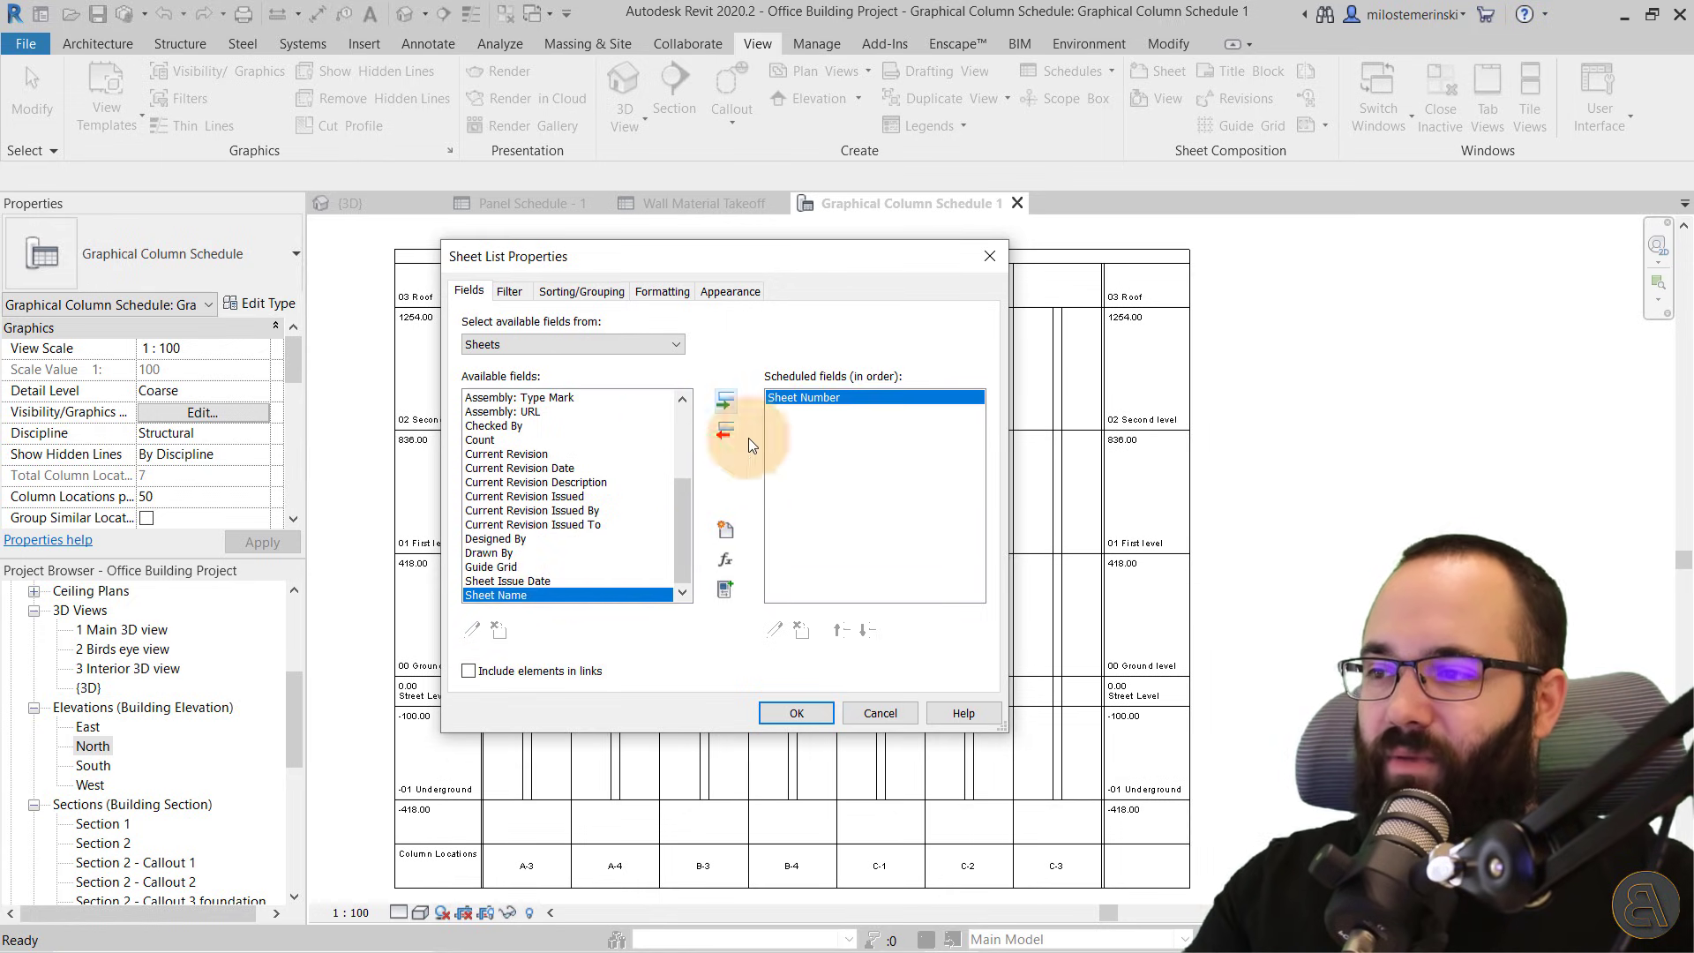
pyautogui.click(729, 403)
pyautogui.click(481, 567)
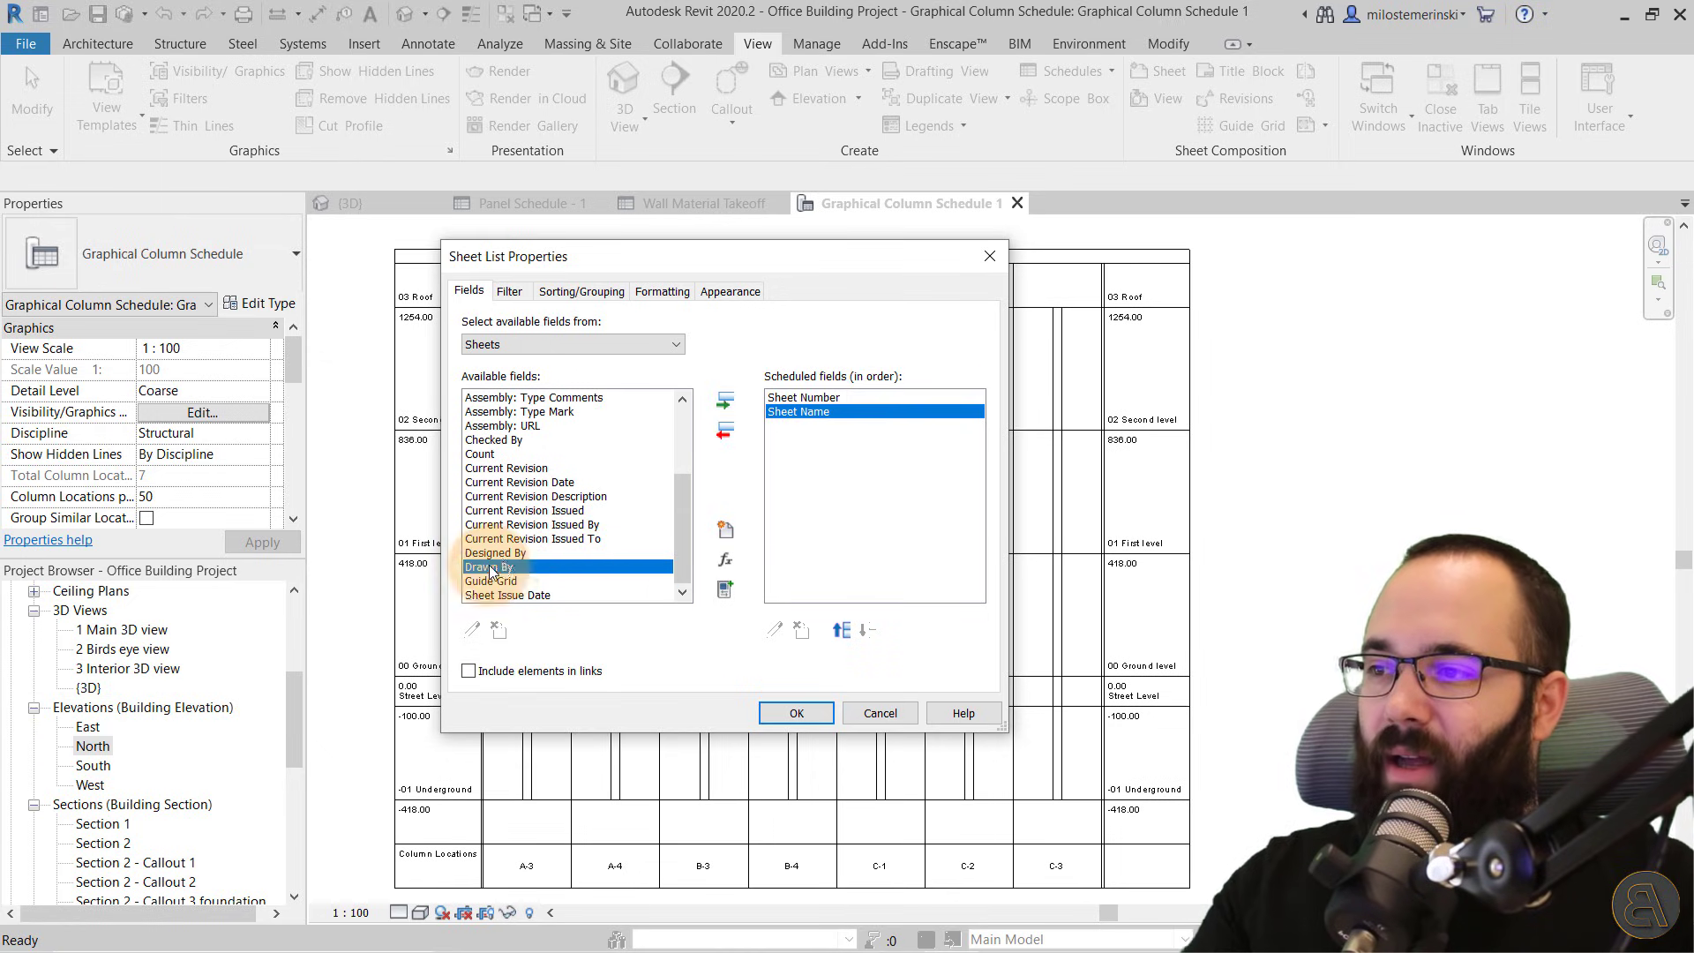
pyautogui.click(725, 401)
pyautogui.click(474, 569)
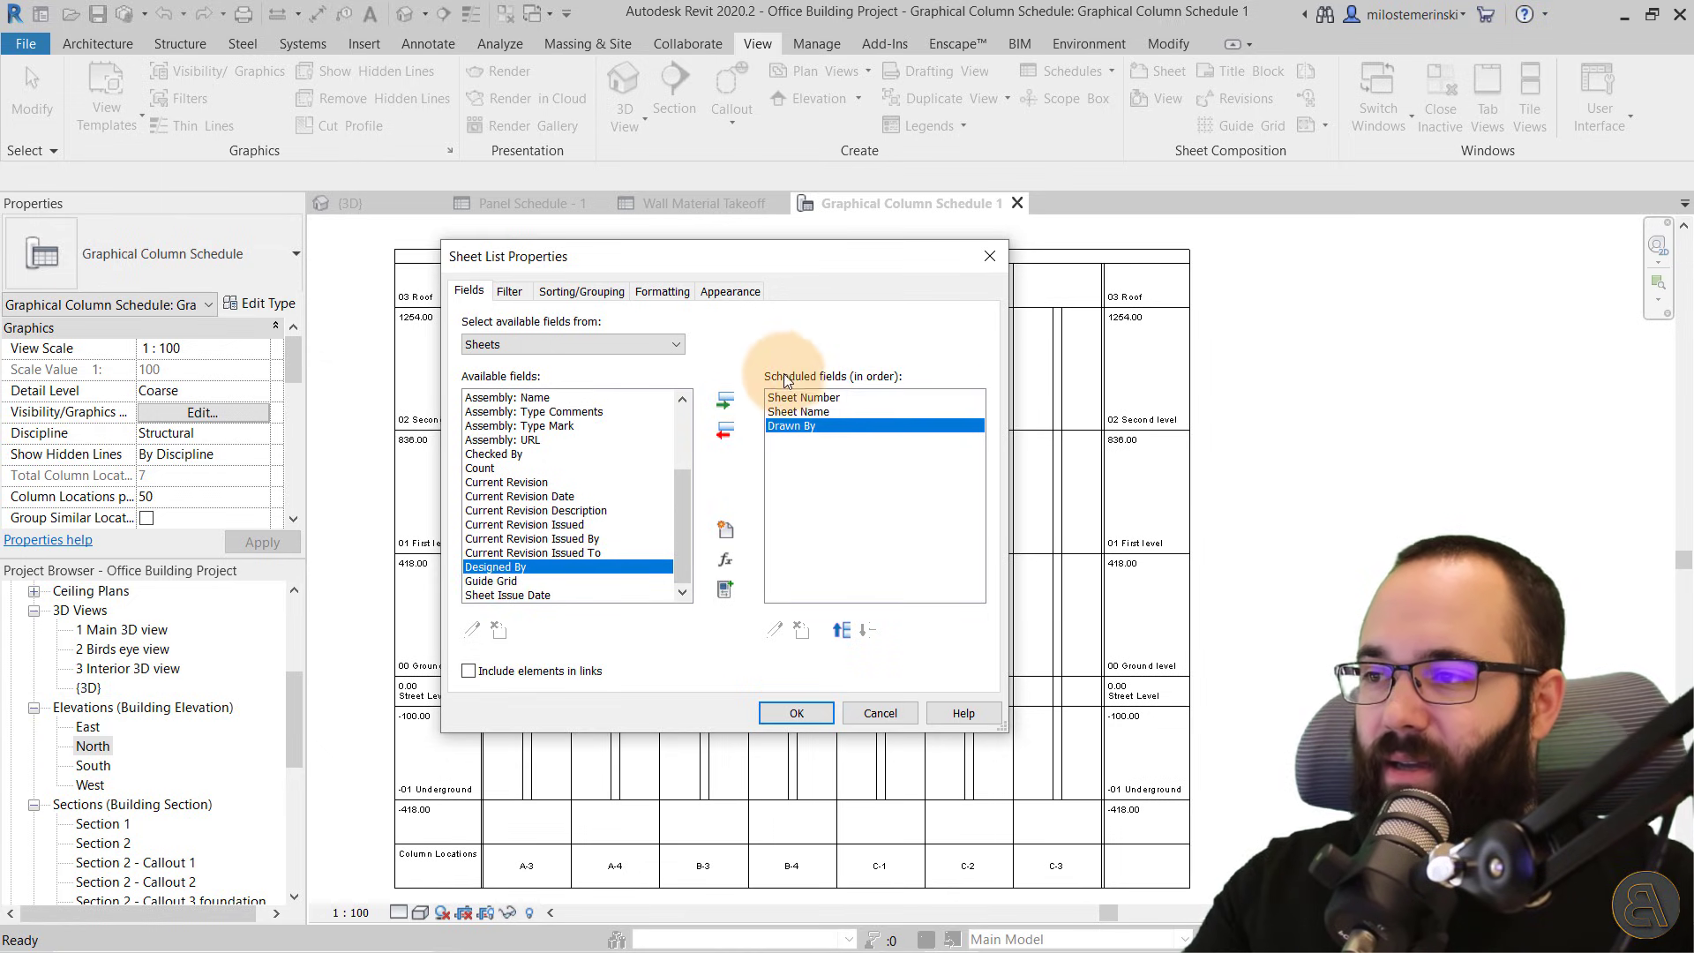
pyautogui.click(724, 401)
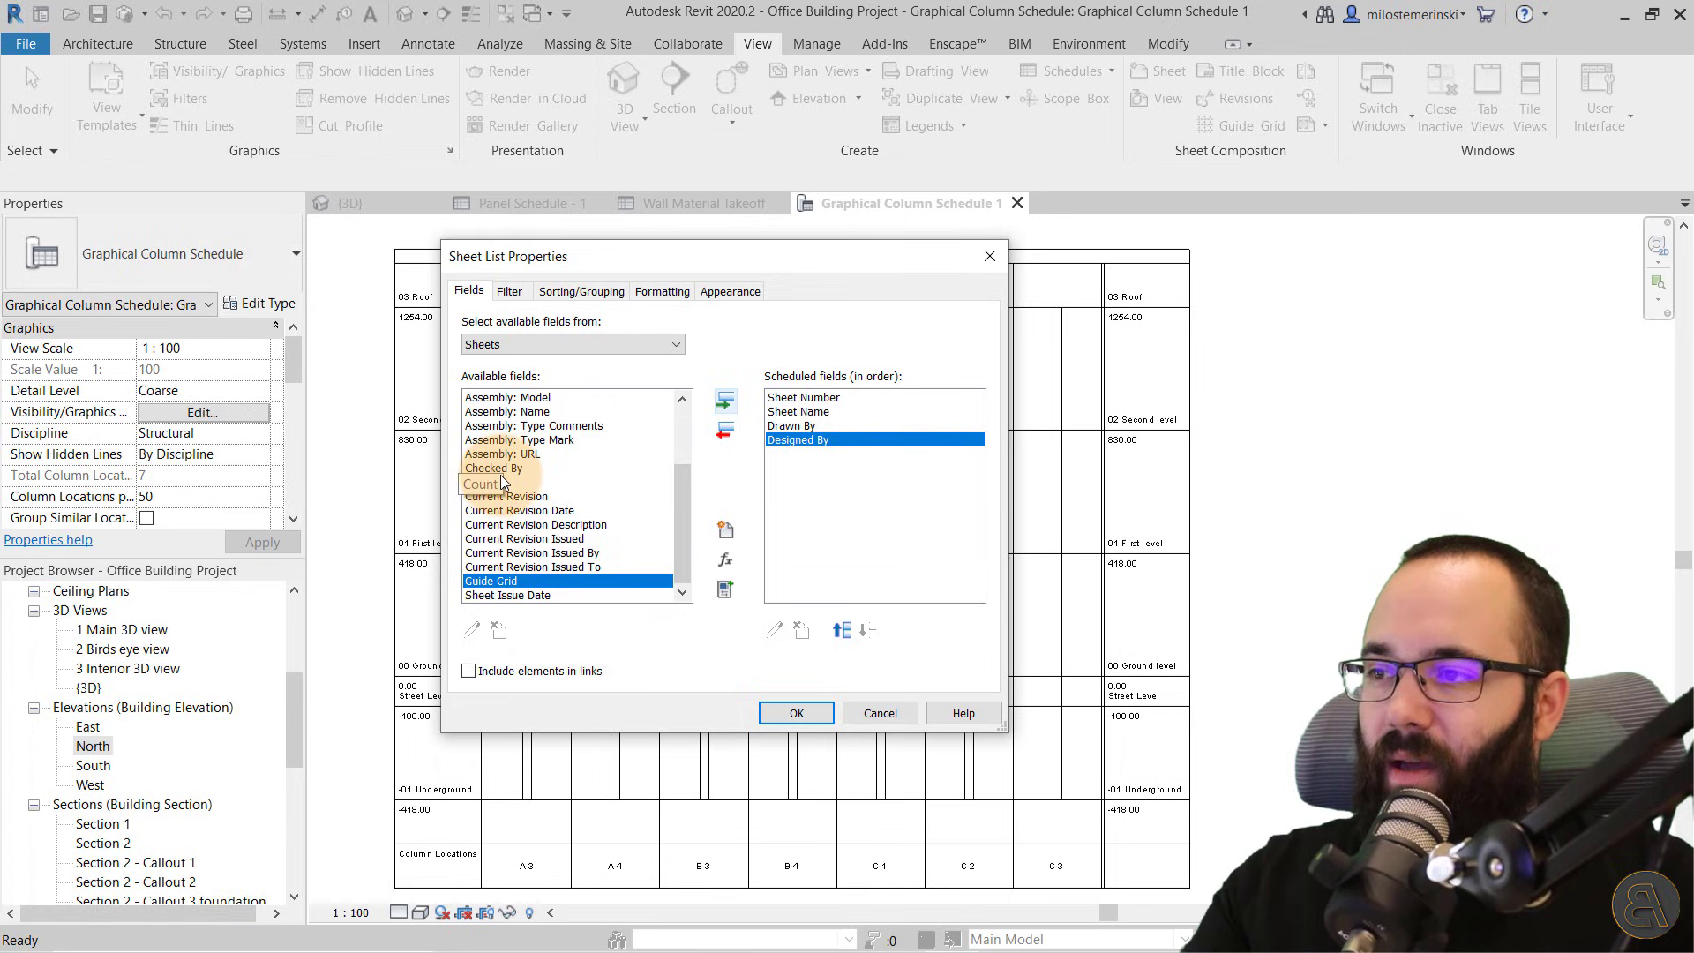
pyautogui.click(501, 470)
pyautogui.click(725, 402)
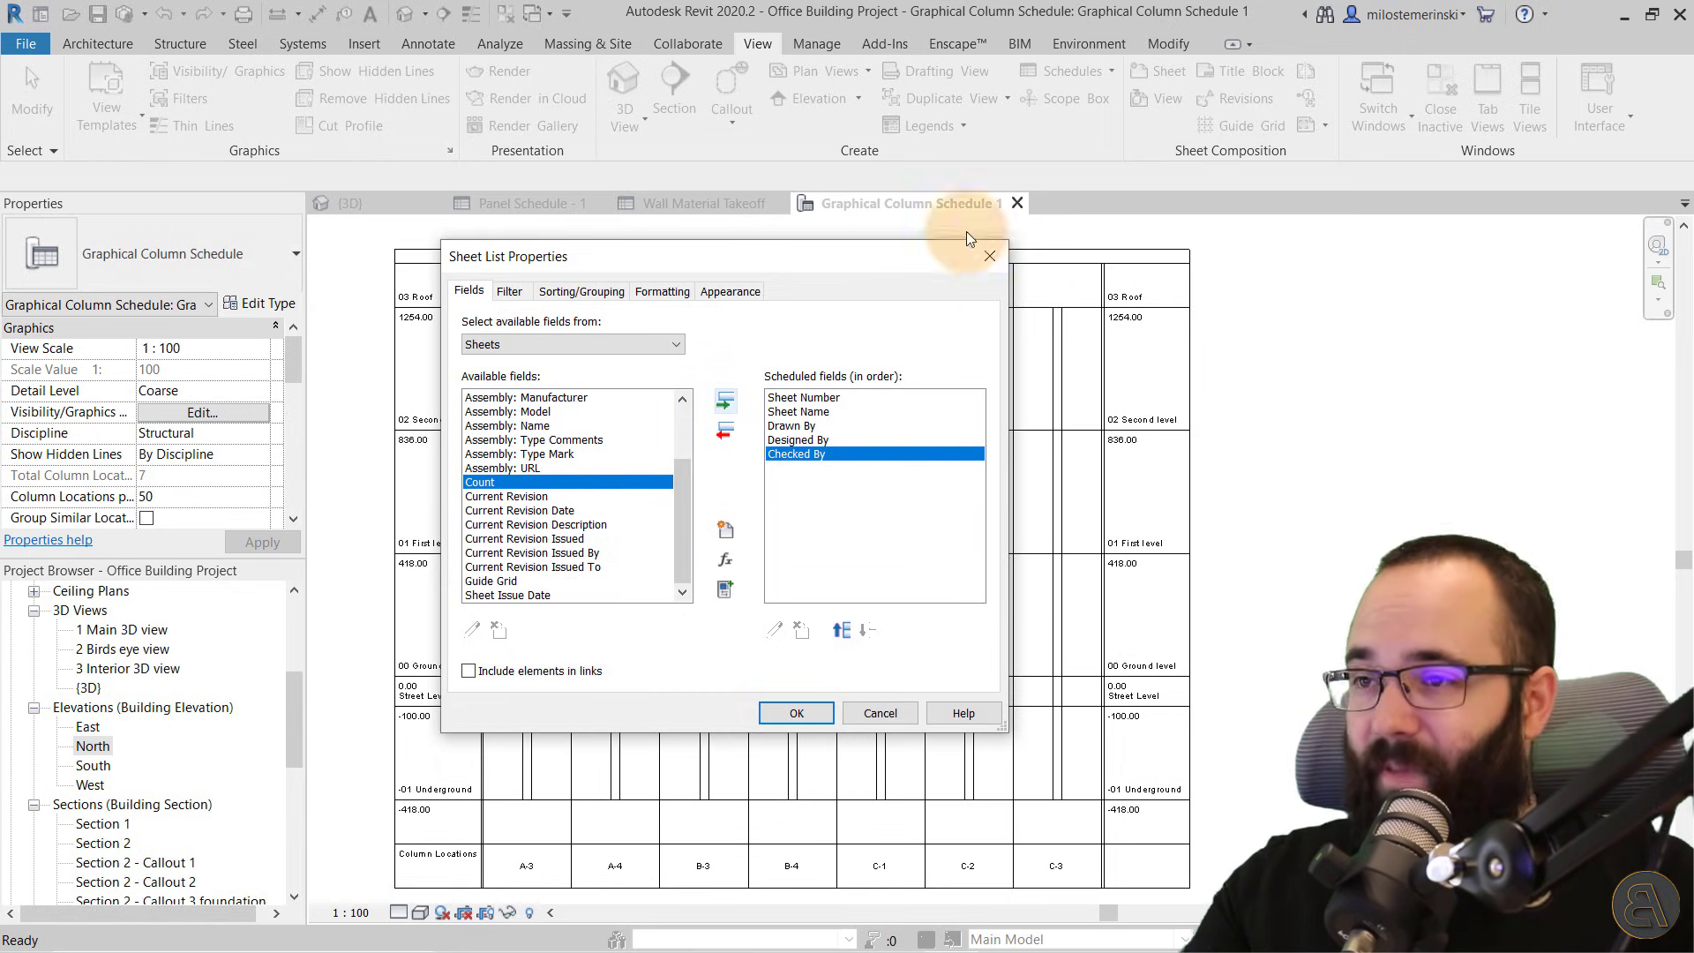
pyautogui.click(780, 713)
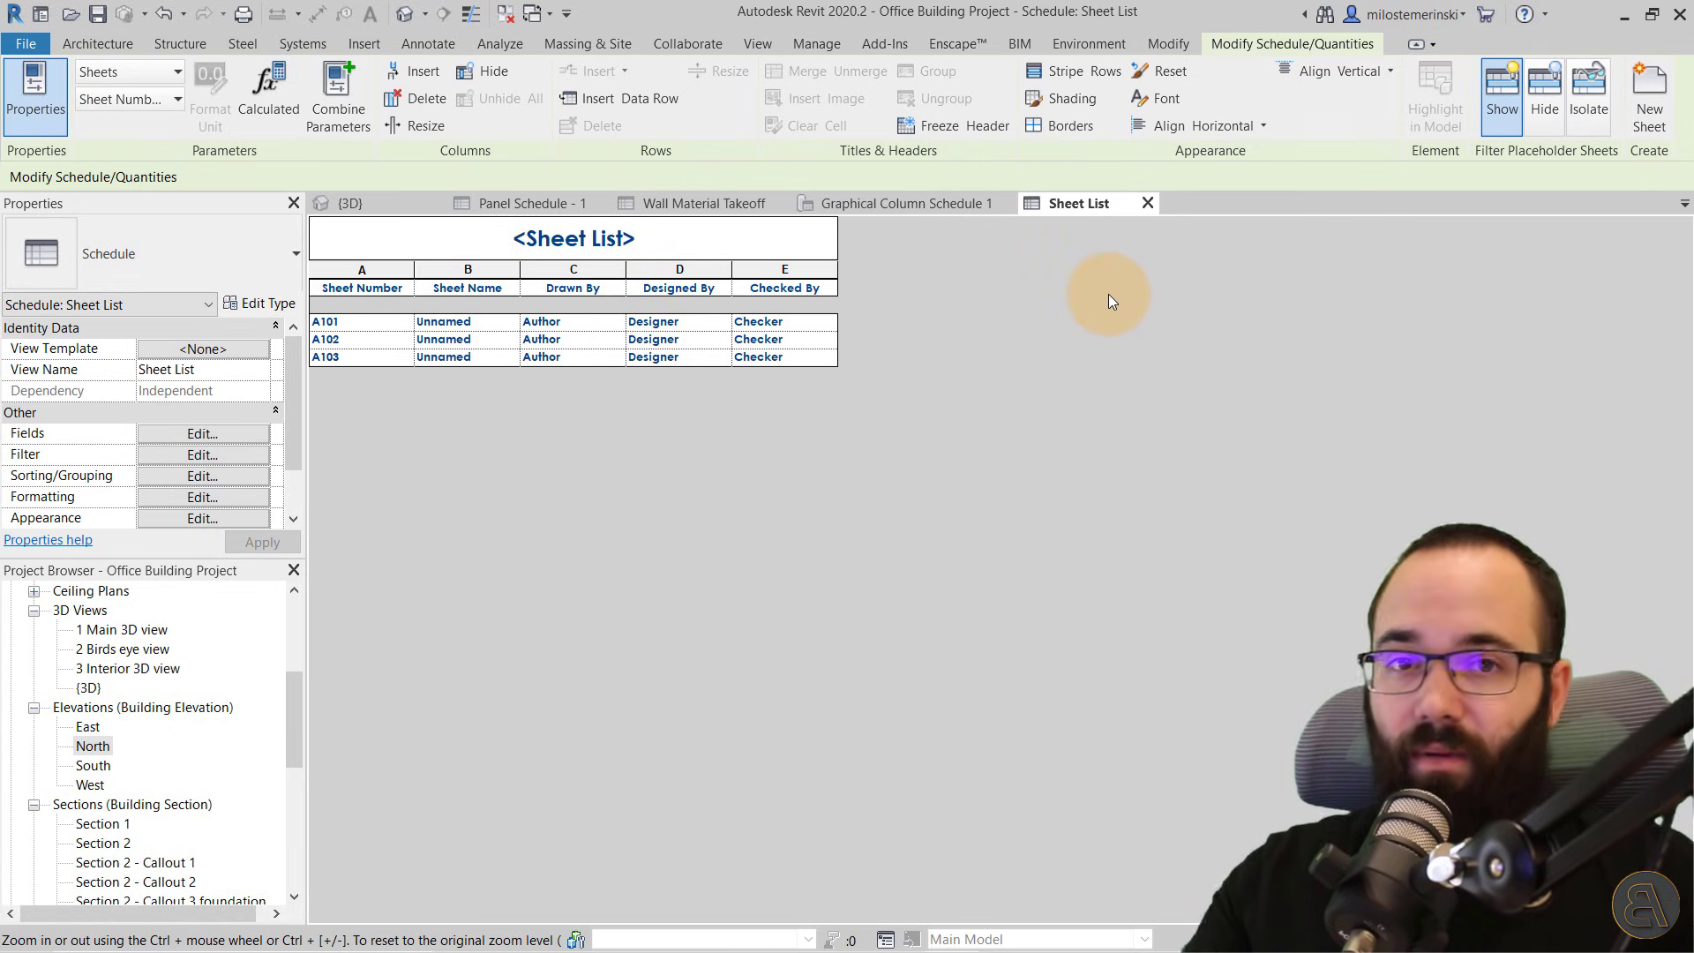
# Compare the sheet list with the project's sheets and inspect the editable name, author, designer and checker cells of sheet A101
pyautogui.scroll(-6, 180, 775)
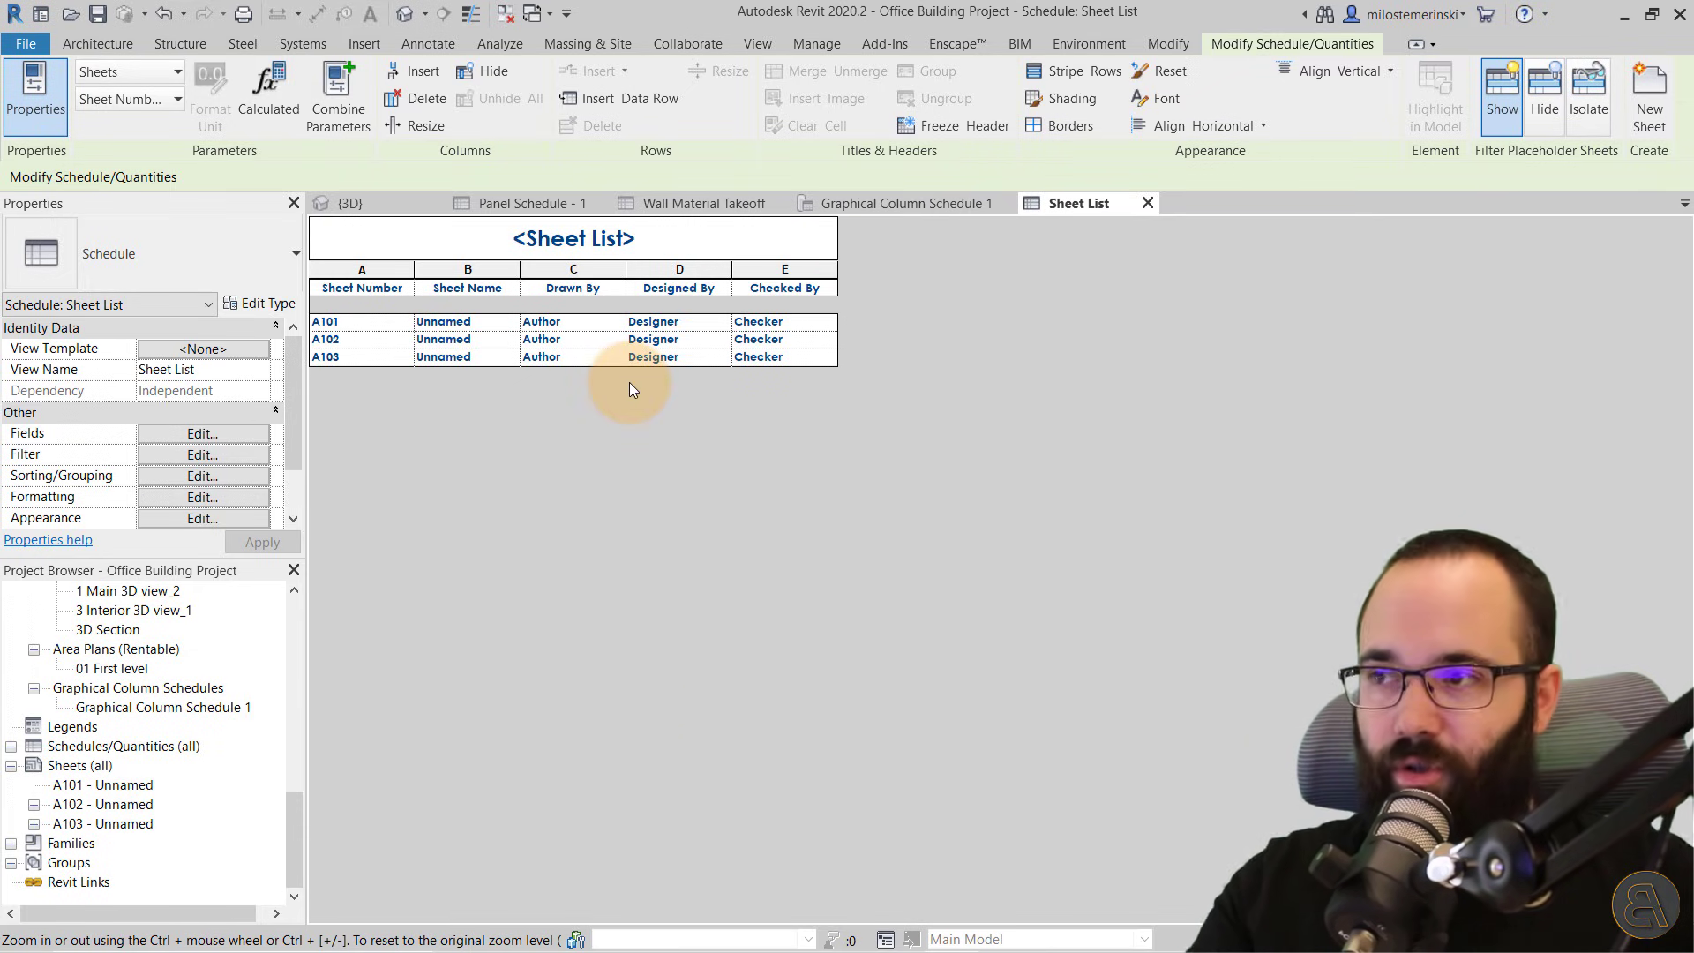
pyautogui.click(446, 323)
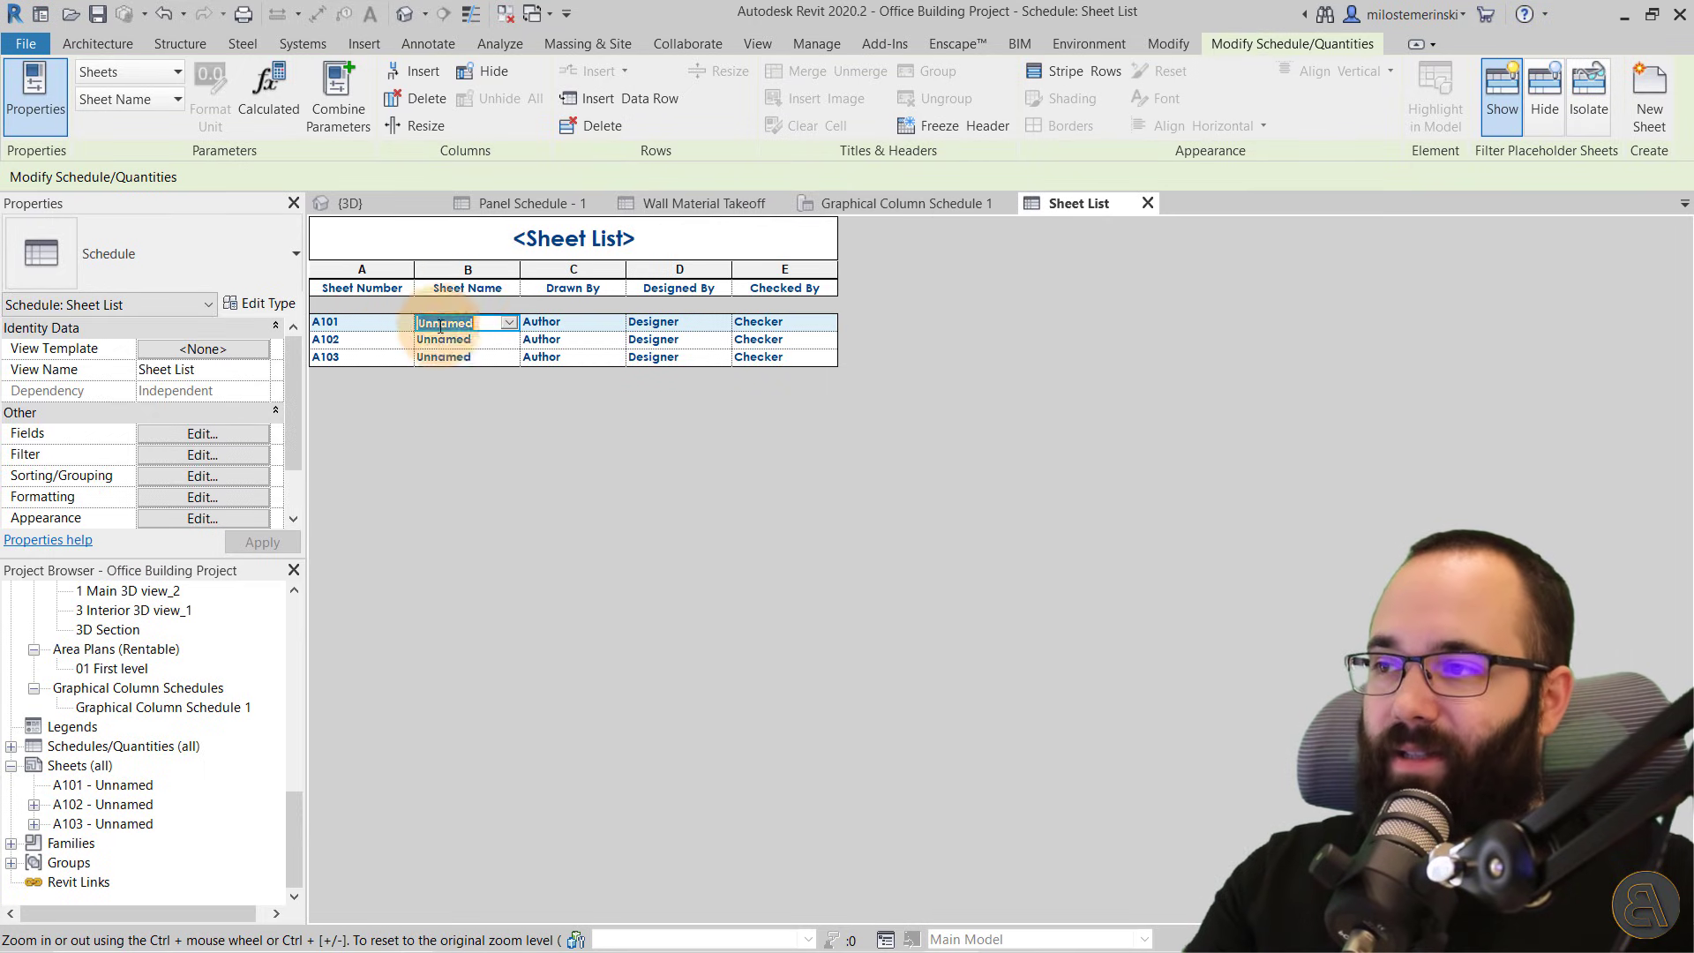
pyautogui.click(481, 323)
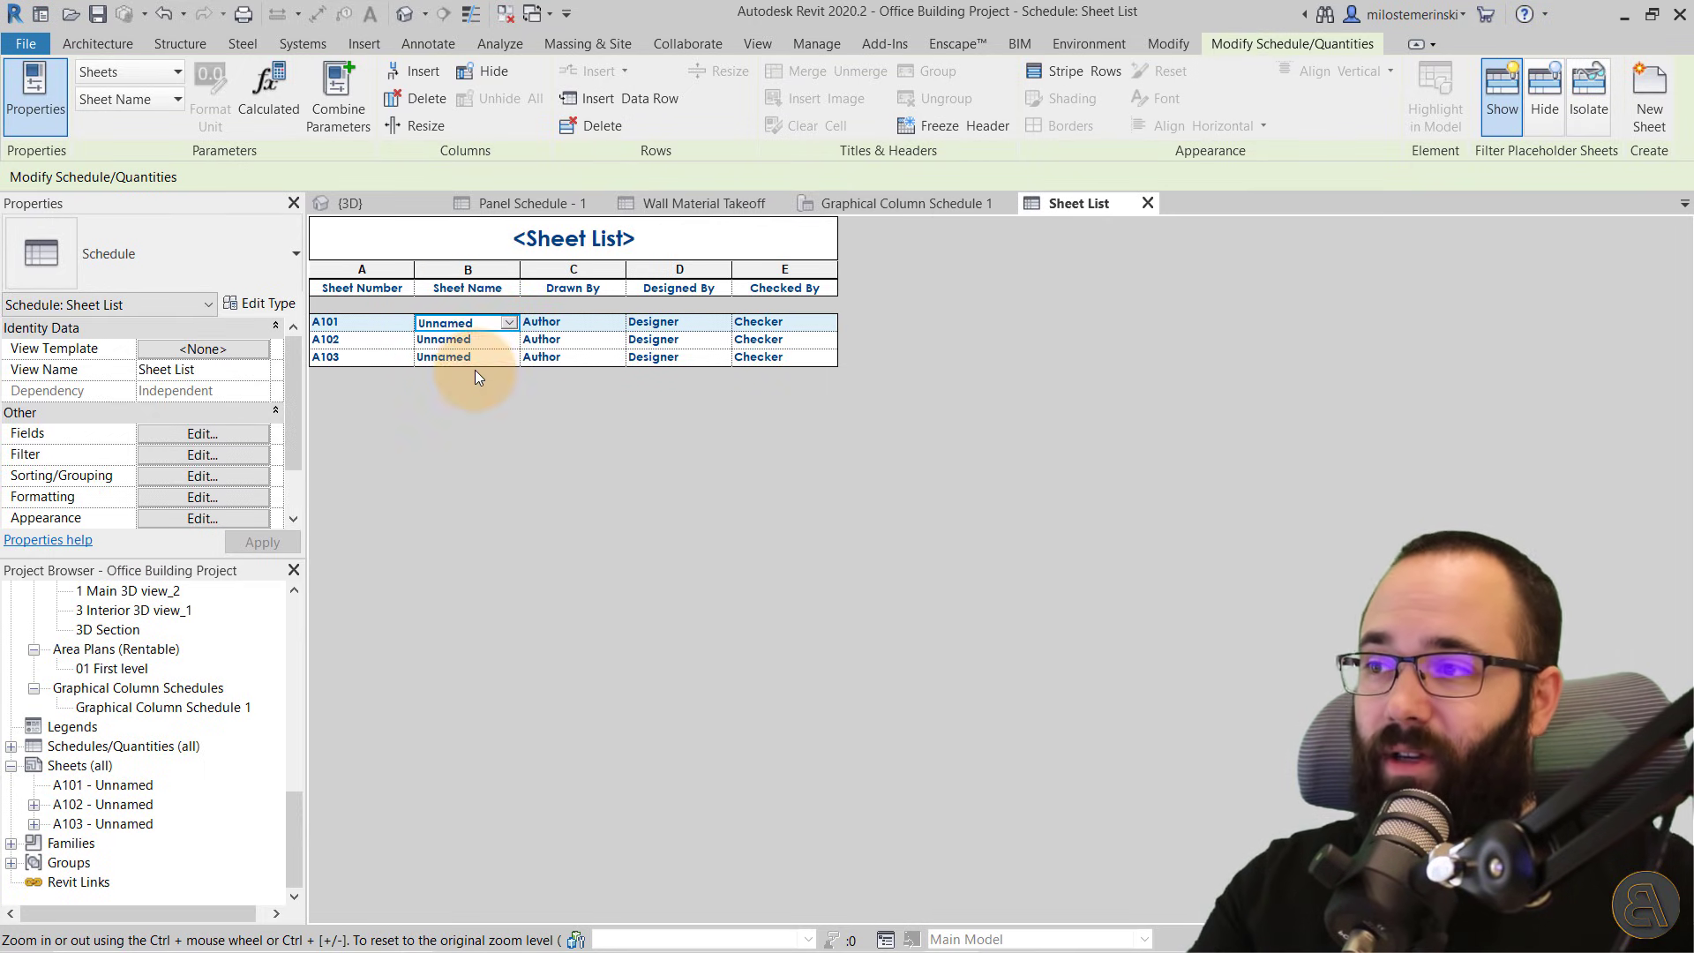
pyautogui.click(667, 325)
pyautogui.click(581, 324)
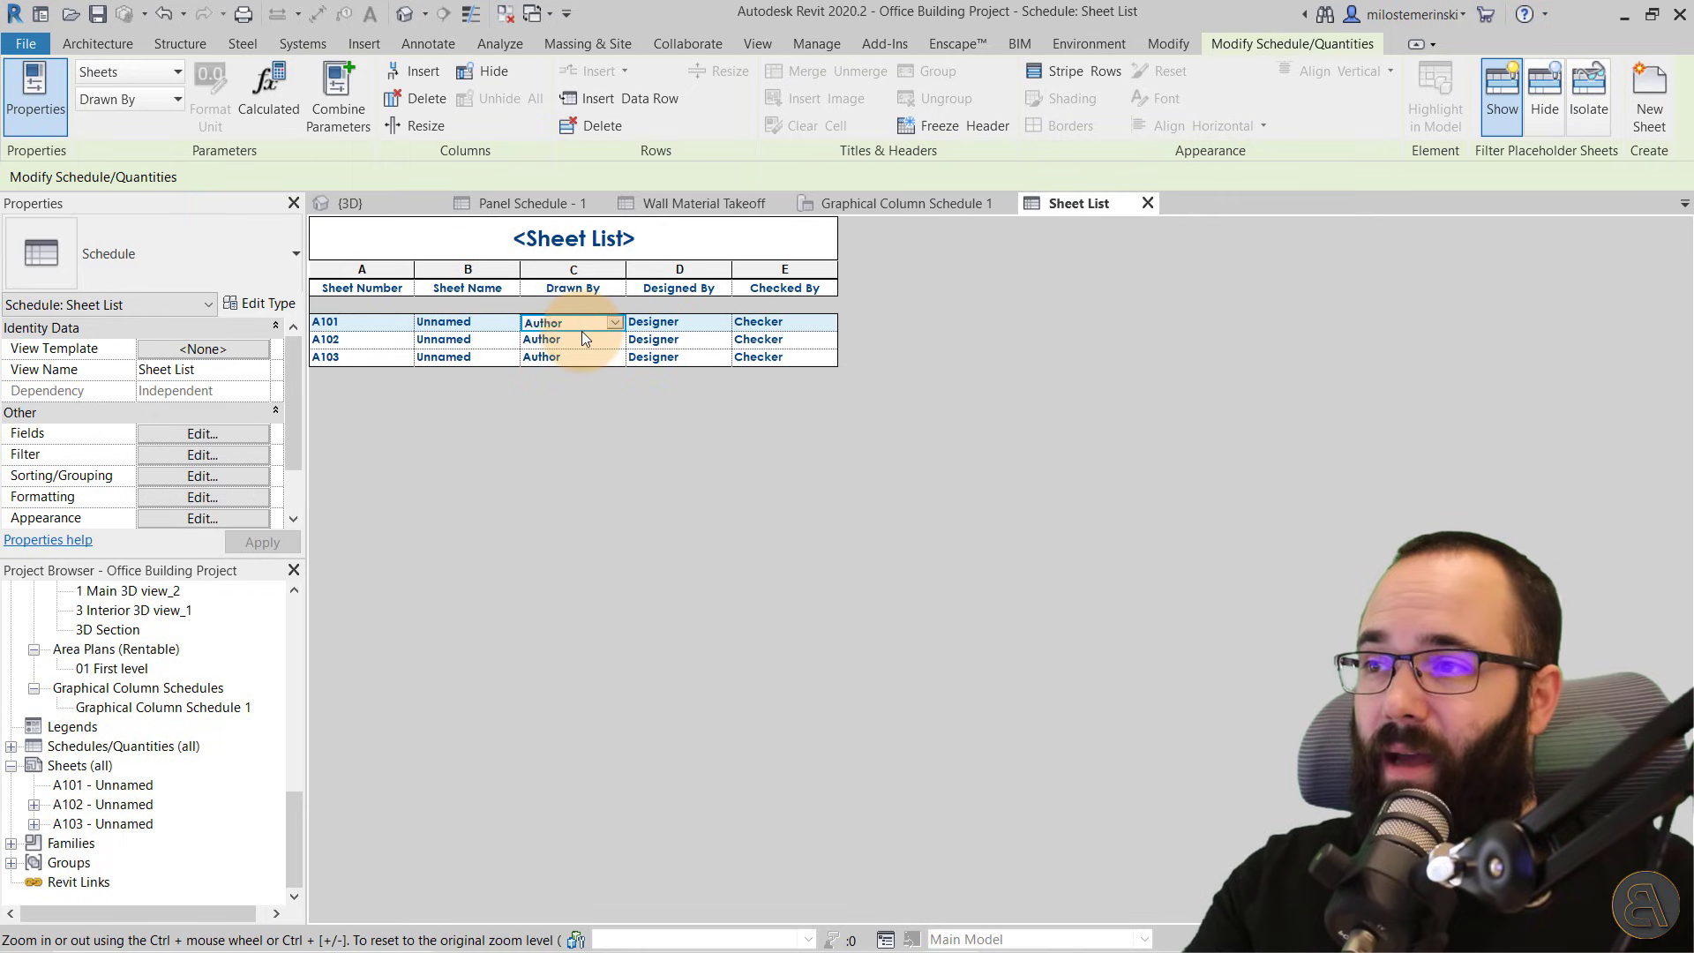
pyautogui.click(778, 325)
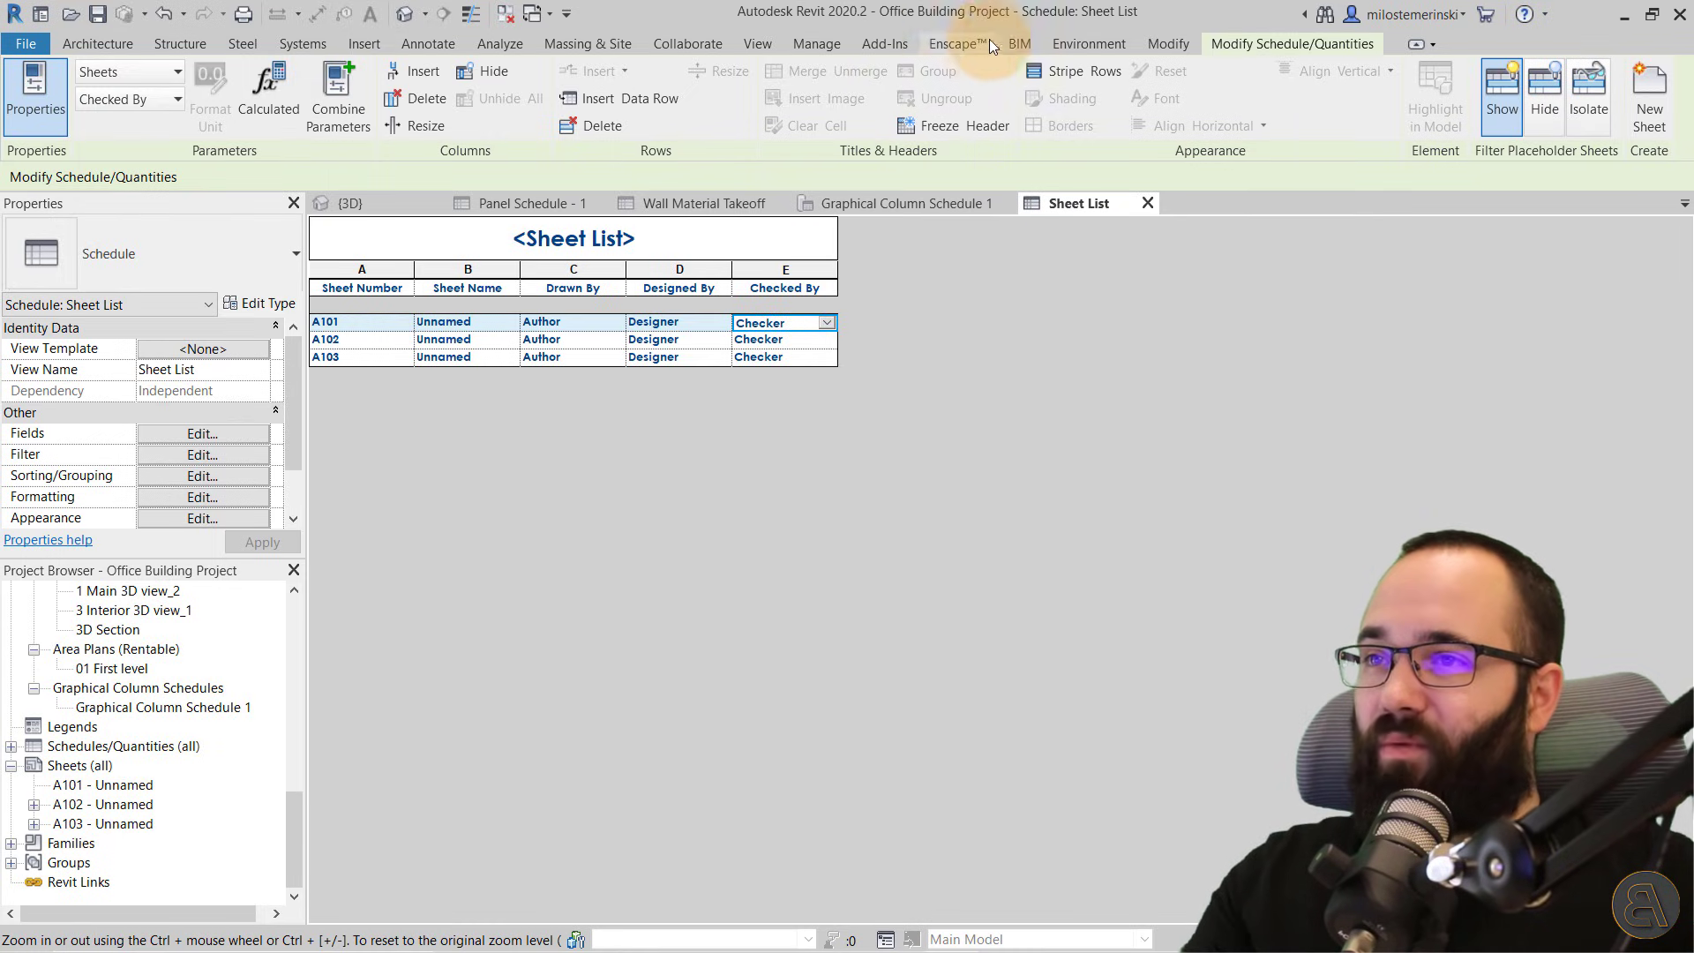
# Start a new note block schedule based on the Note Family annotation family
pyautogui.click(762, 48)
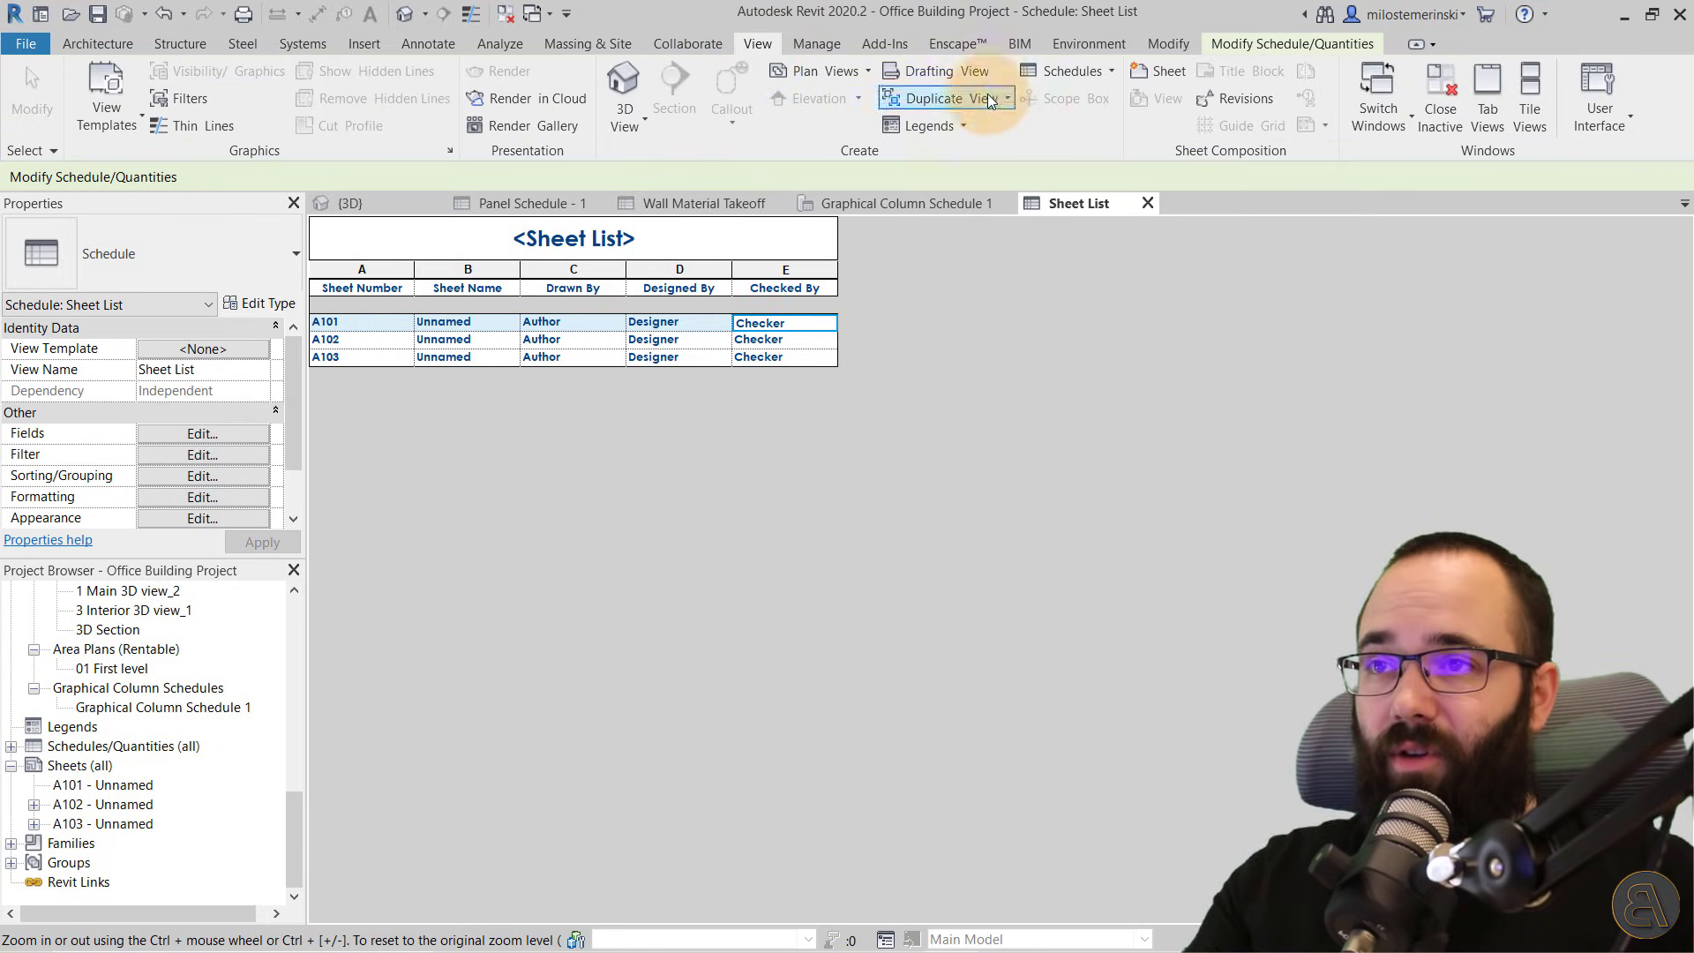
pyautogui.click(1076, 70)
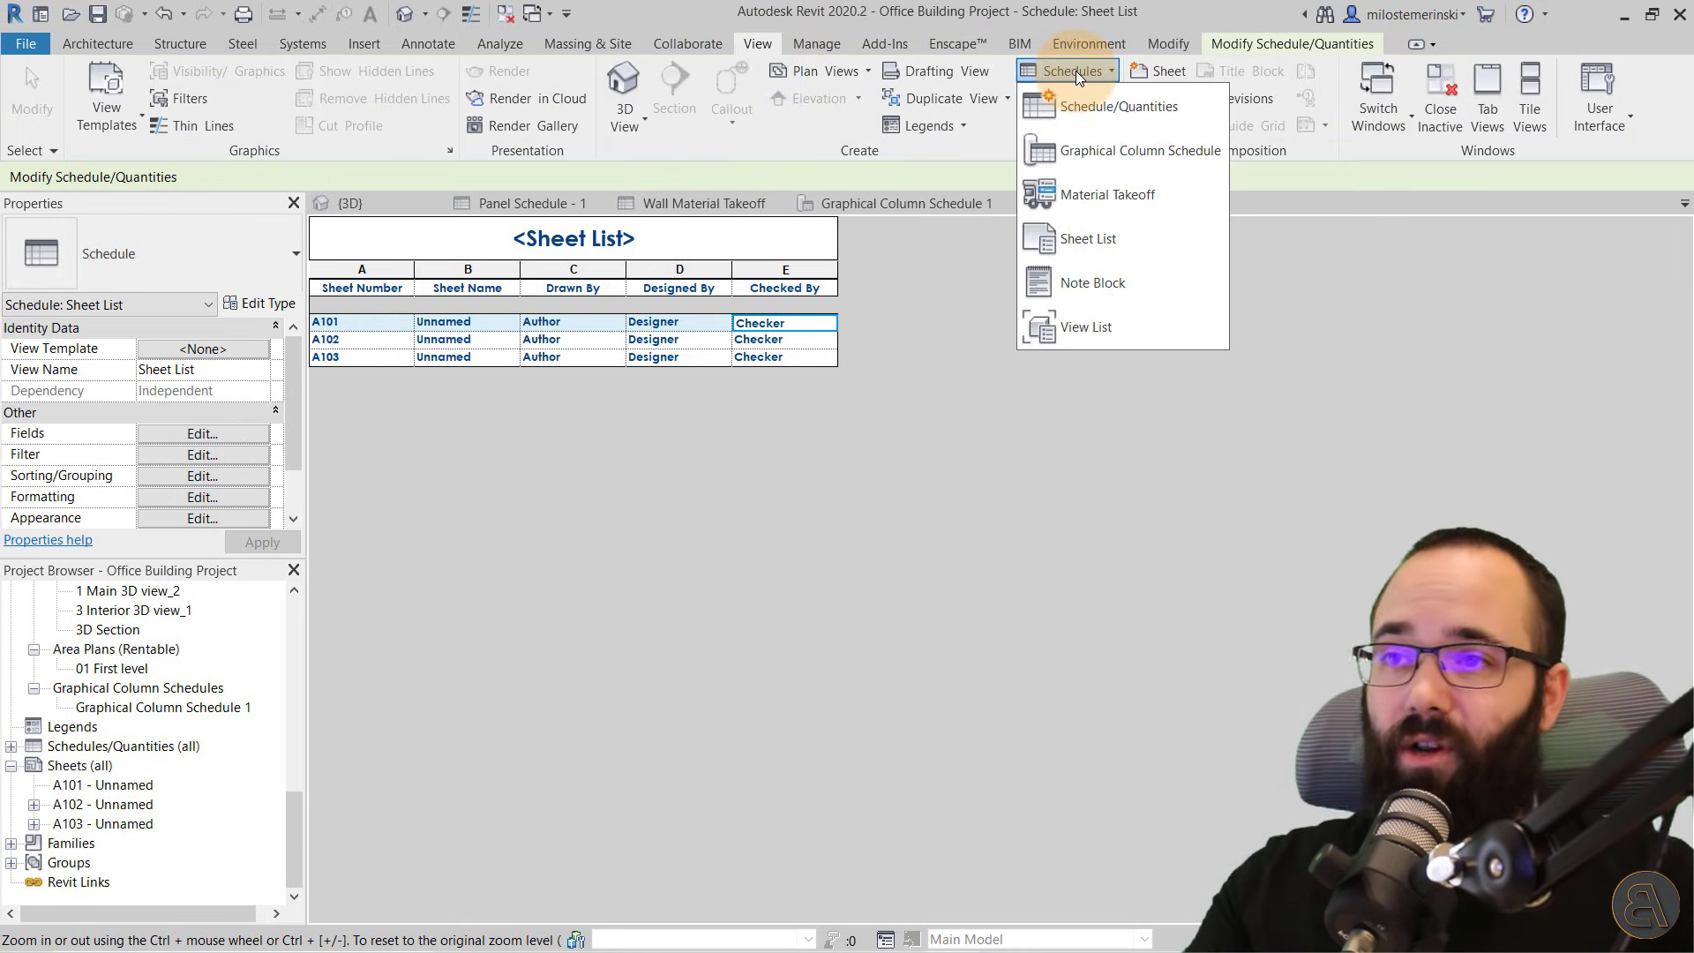
pyautogui.click(1077, 294)
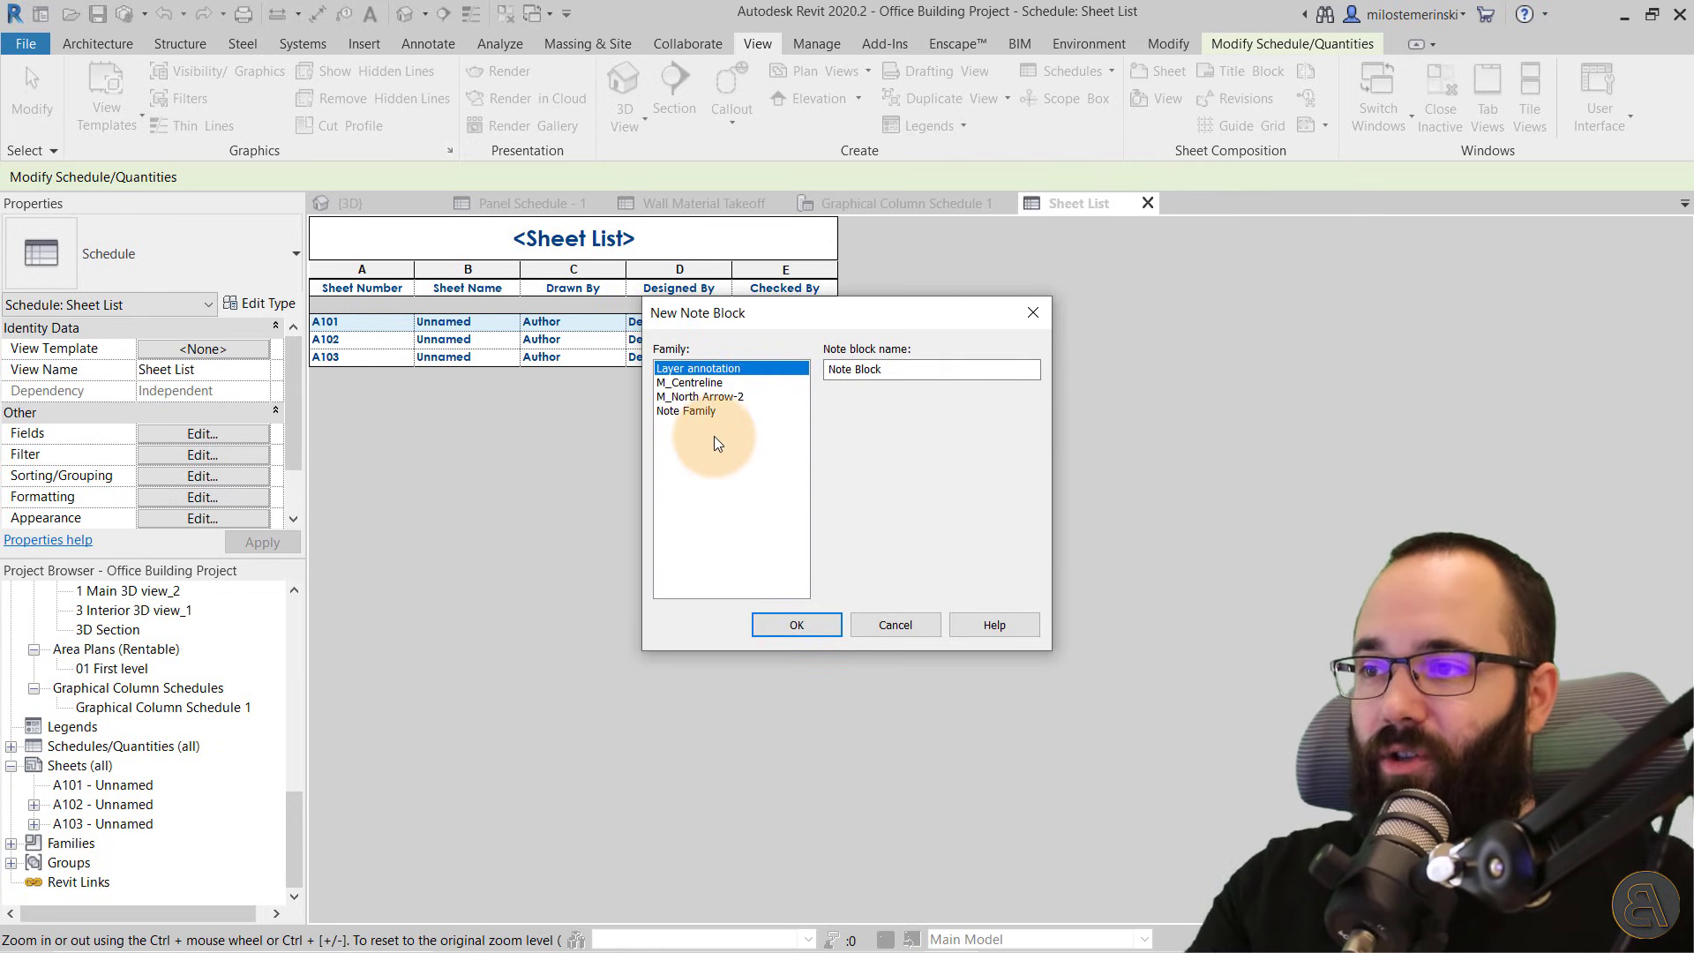
pyautogui.click(676, 412)
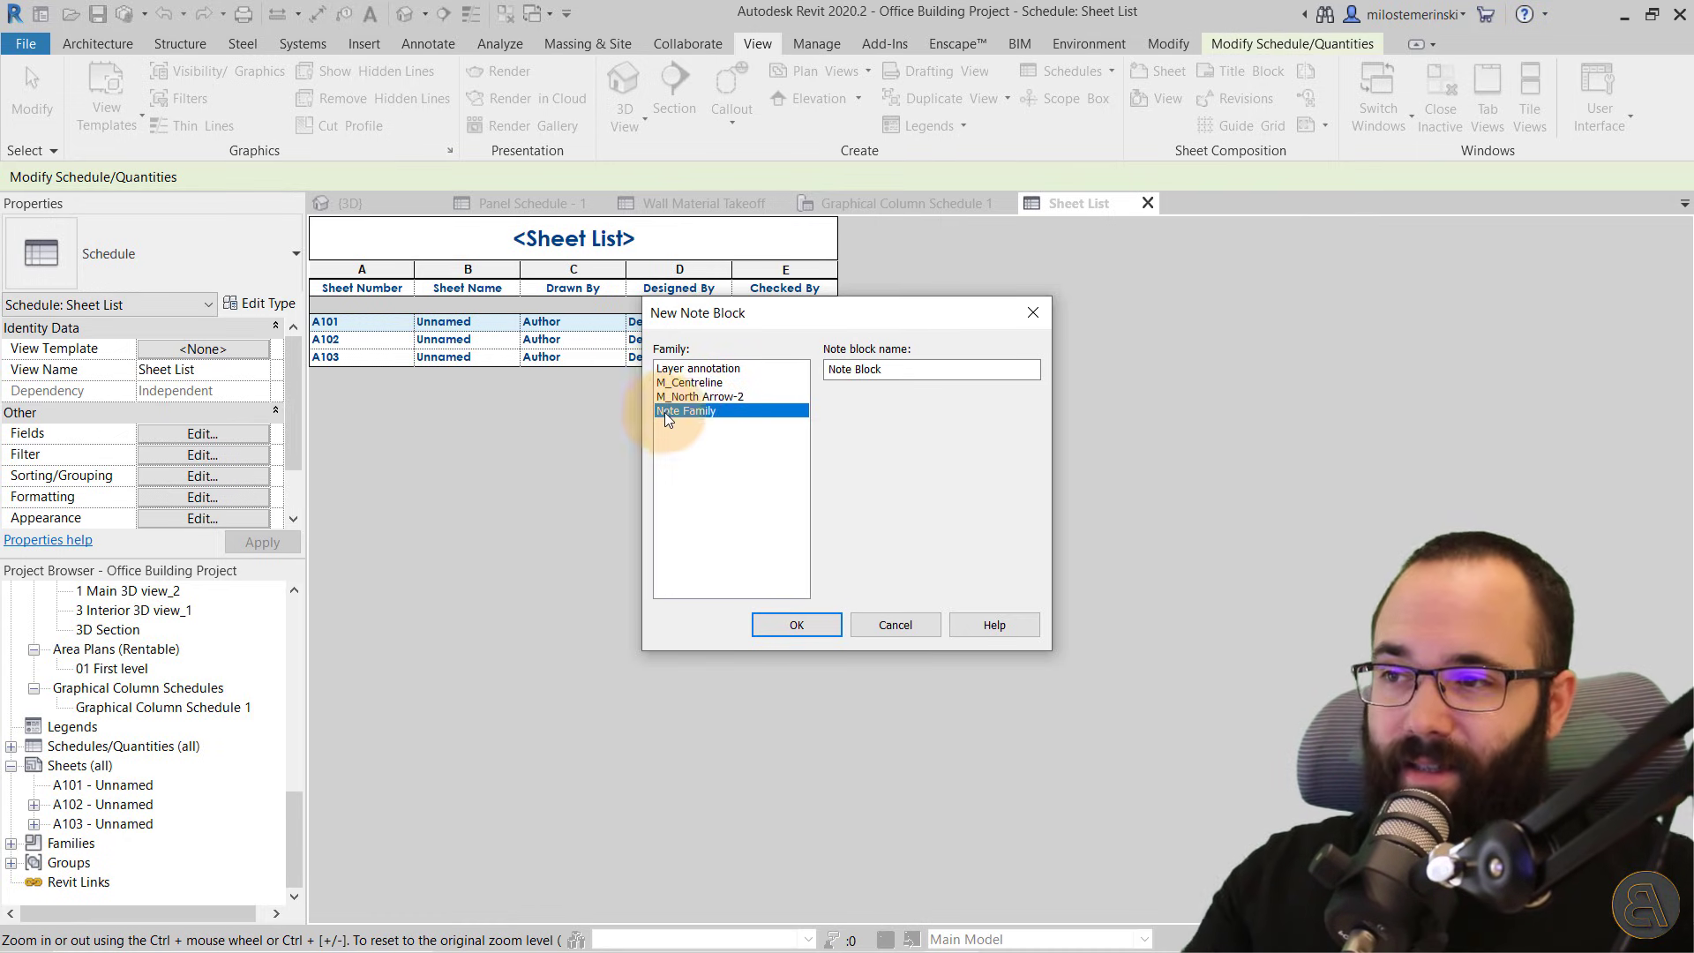
pyautogui.click(786, 623)
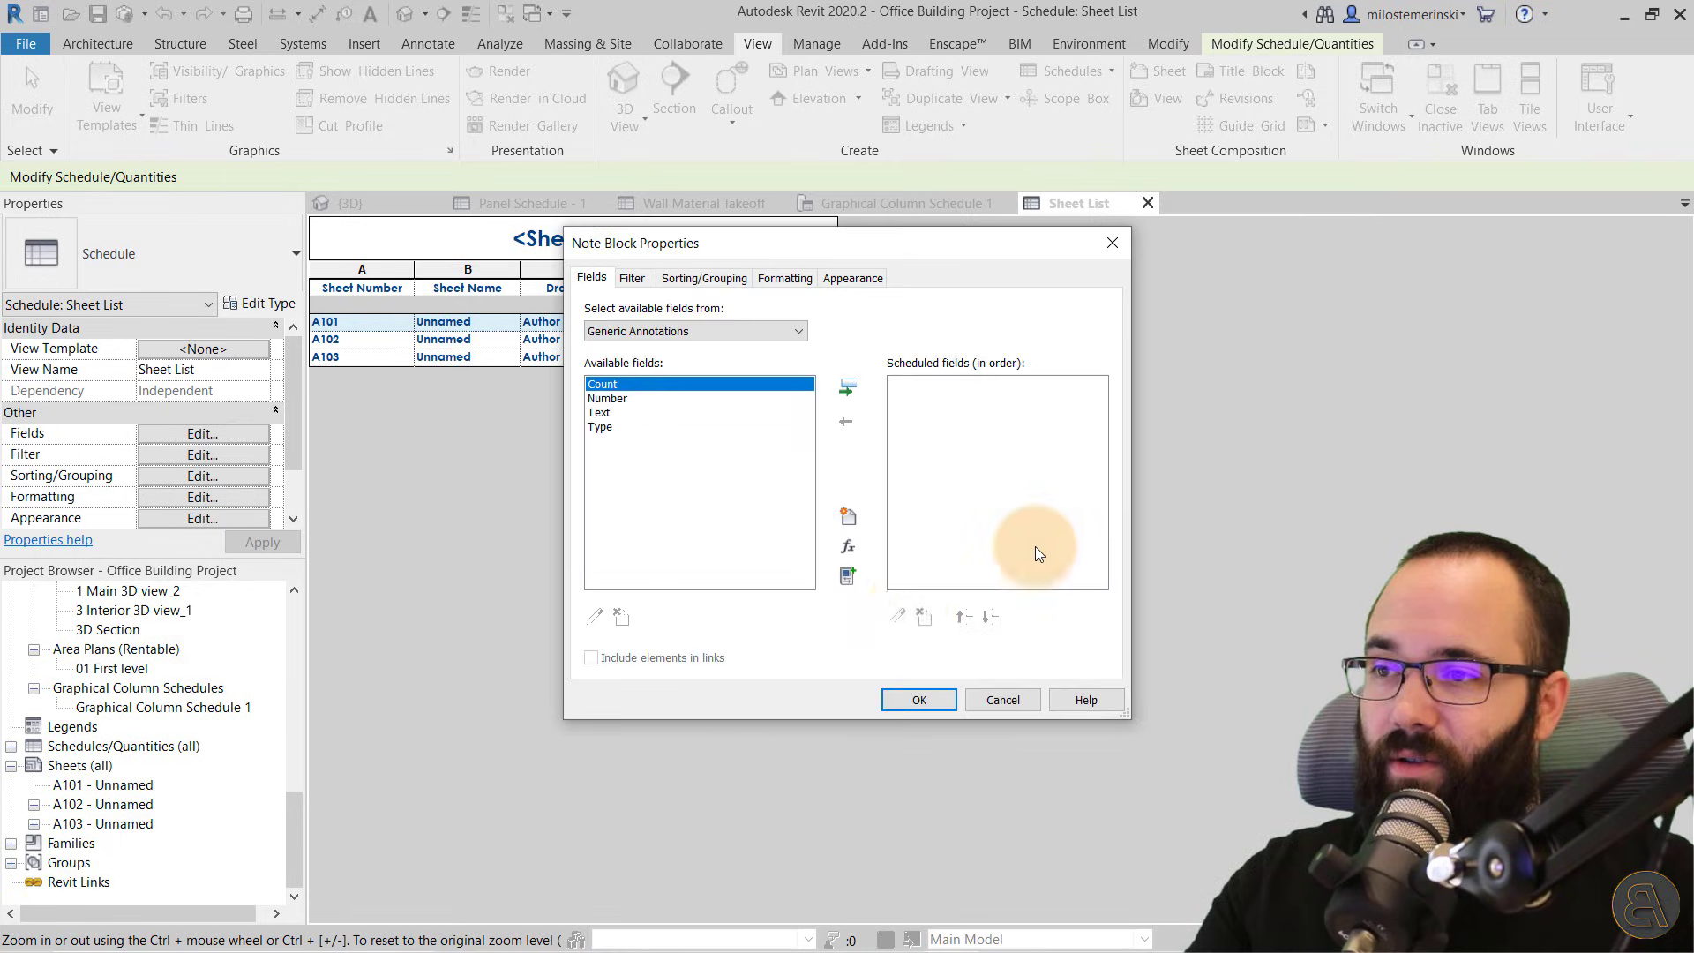
# Add the Number and Text fields to the note block and create the schedule
pyautogui.click(604, 399)
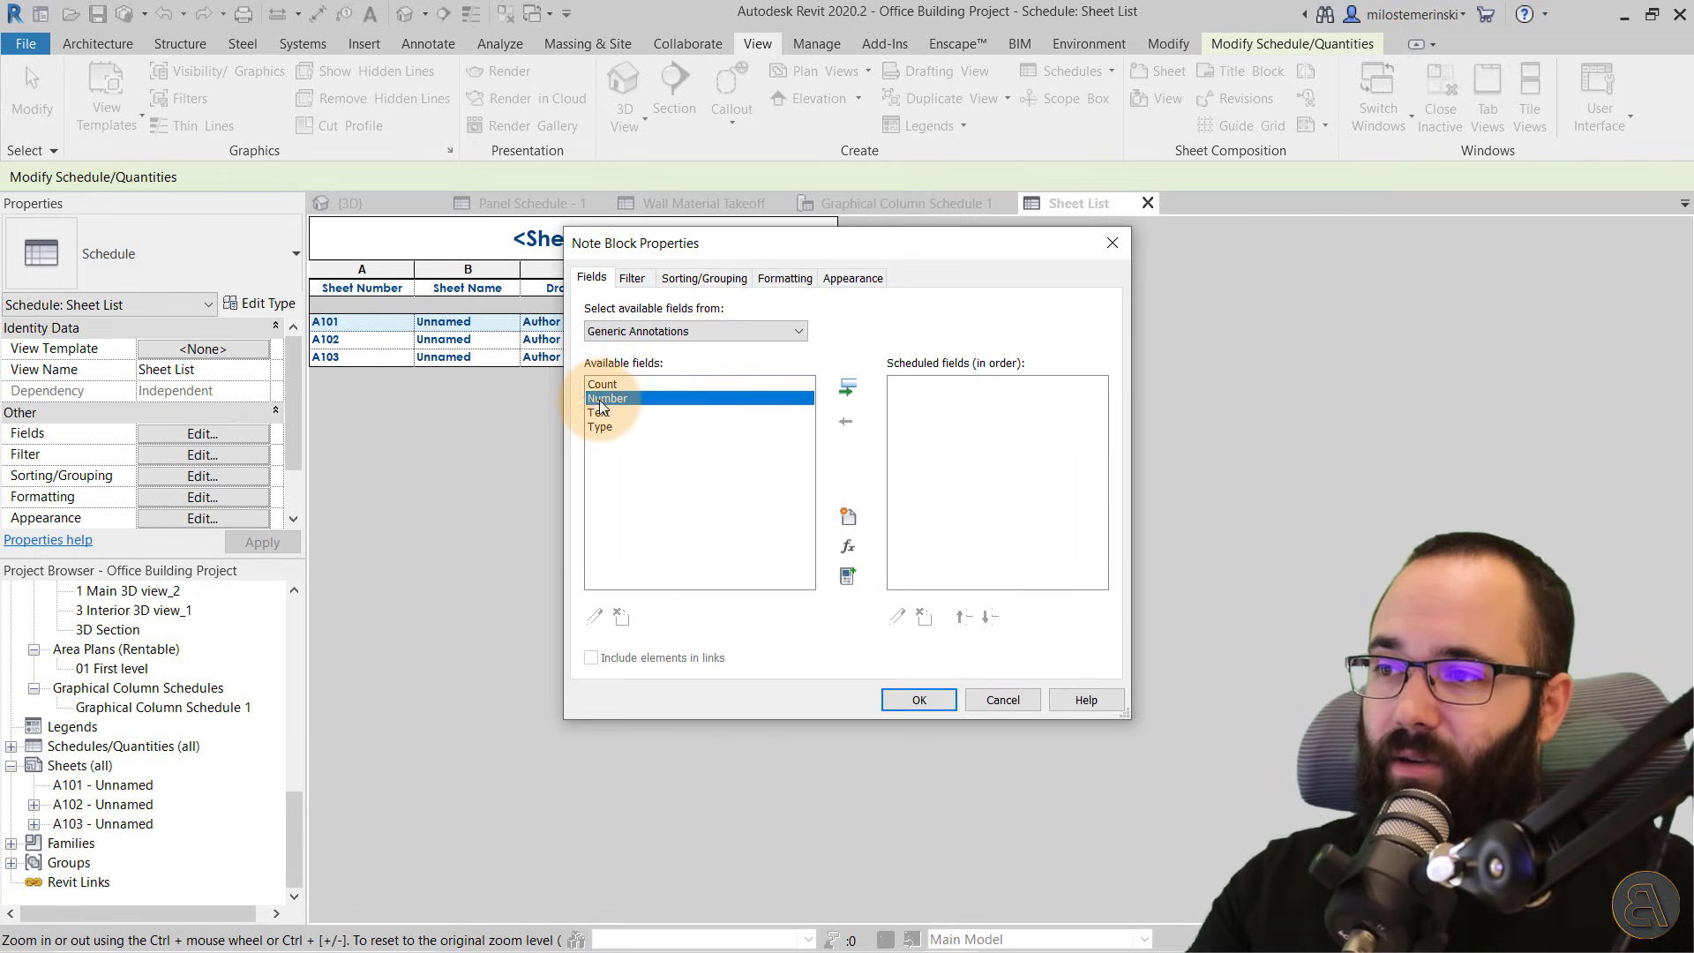
pyautogui.click(845, 393)
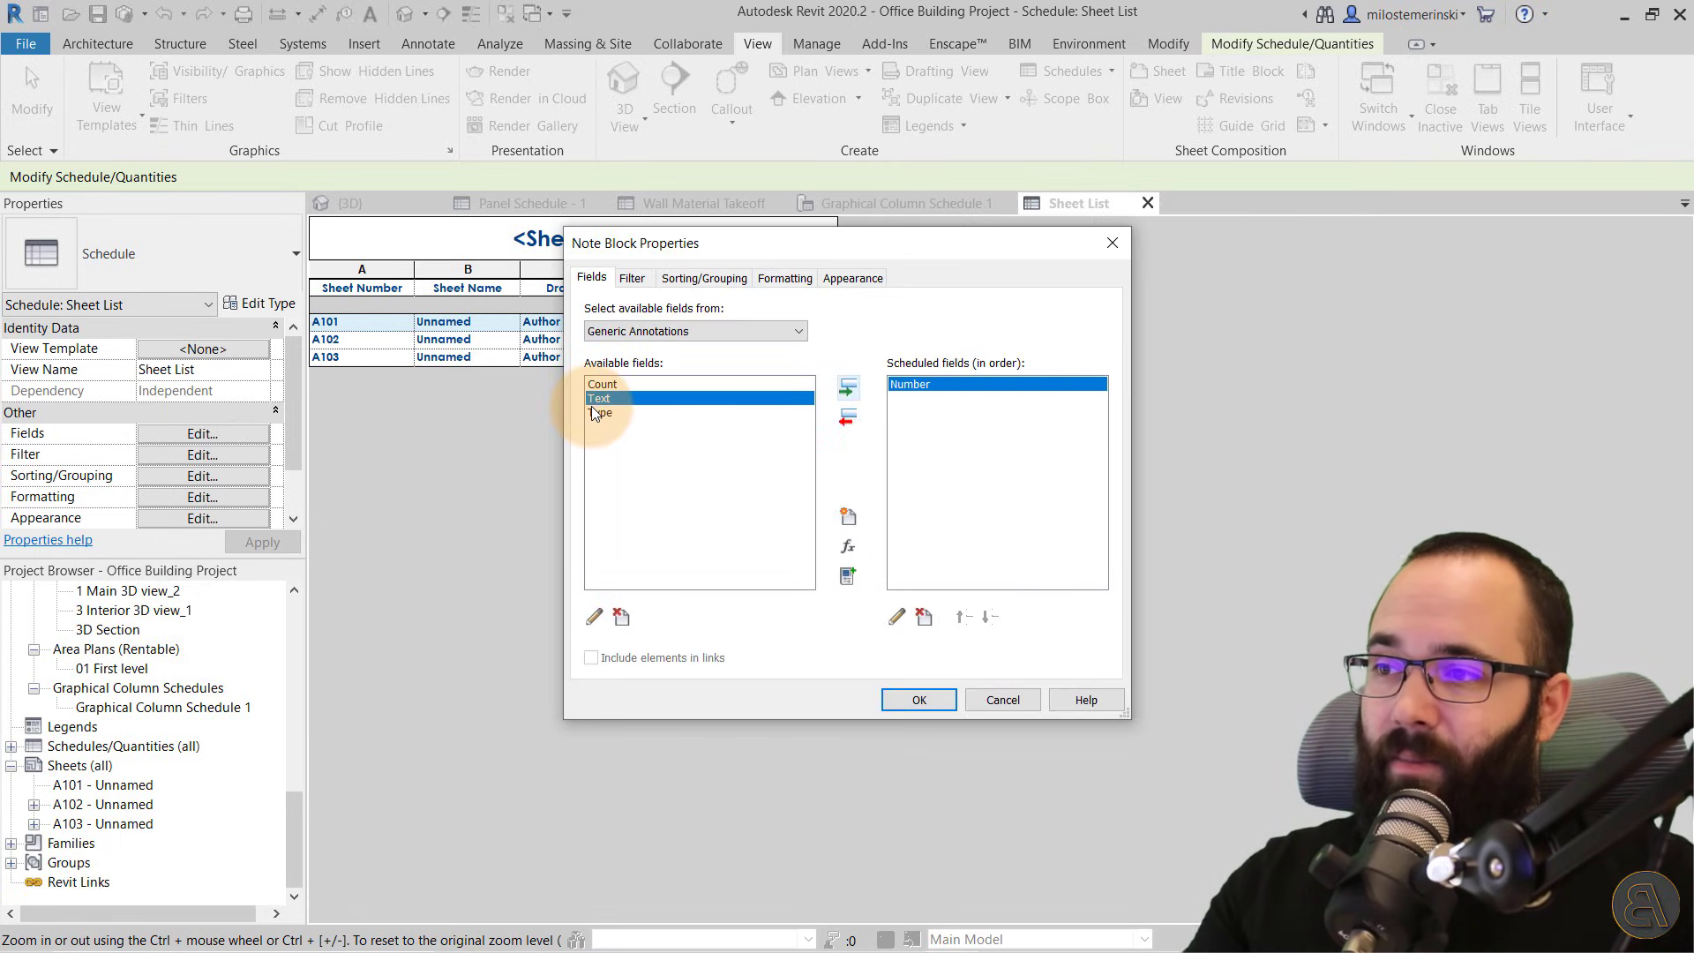
pyautogui.click(849, 389)
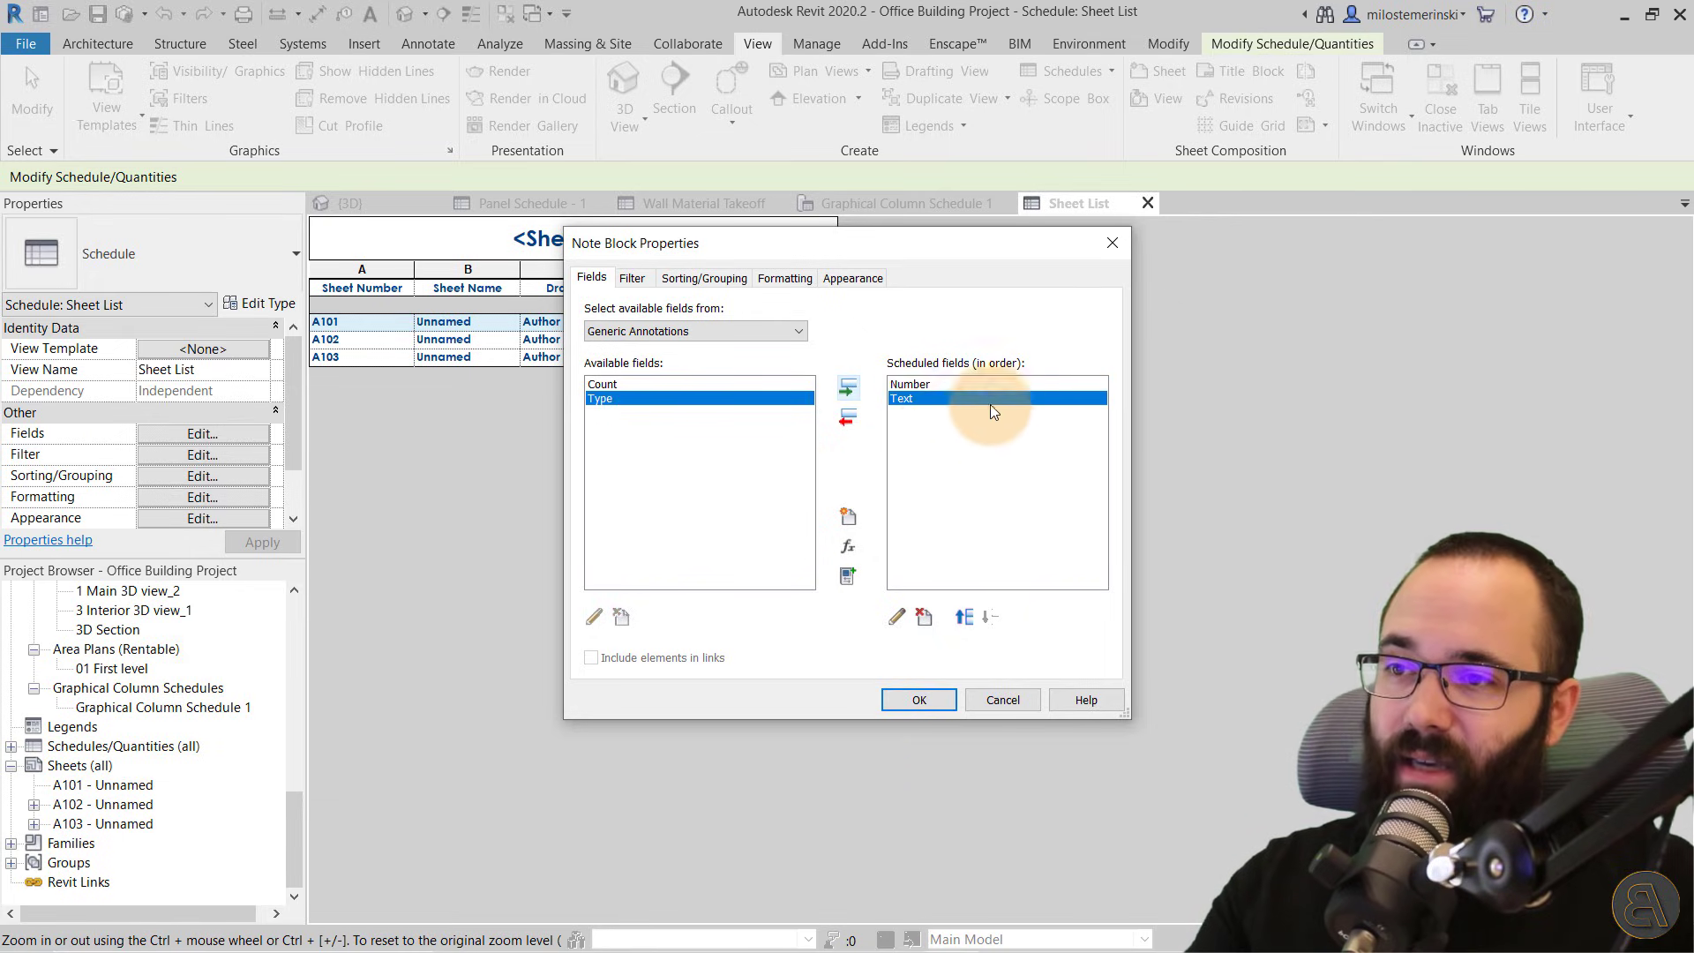
pyautogui.click(920, 700)
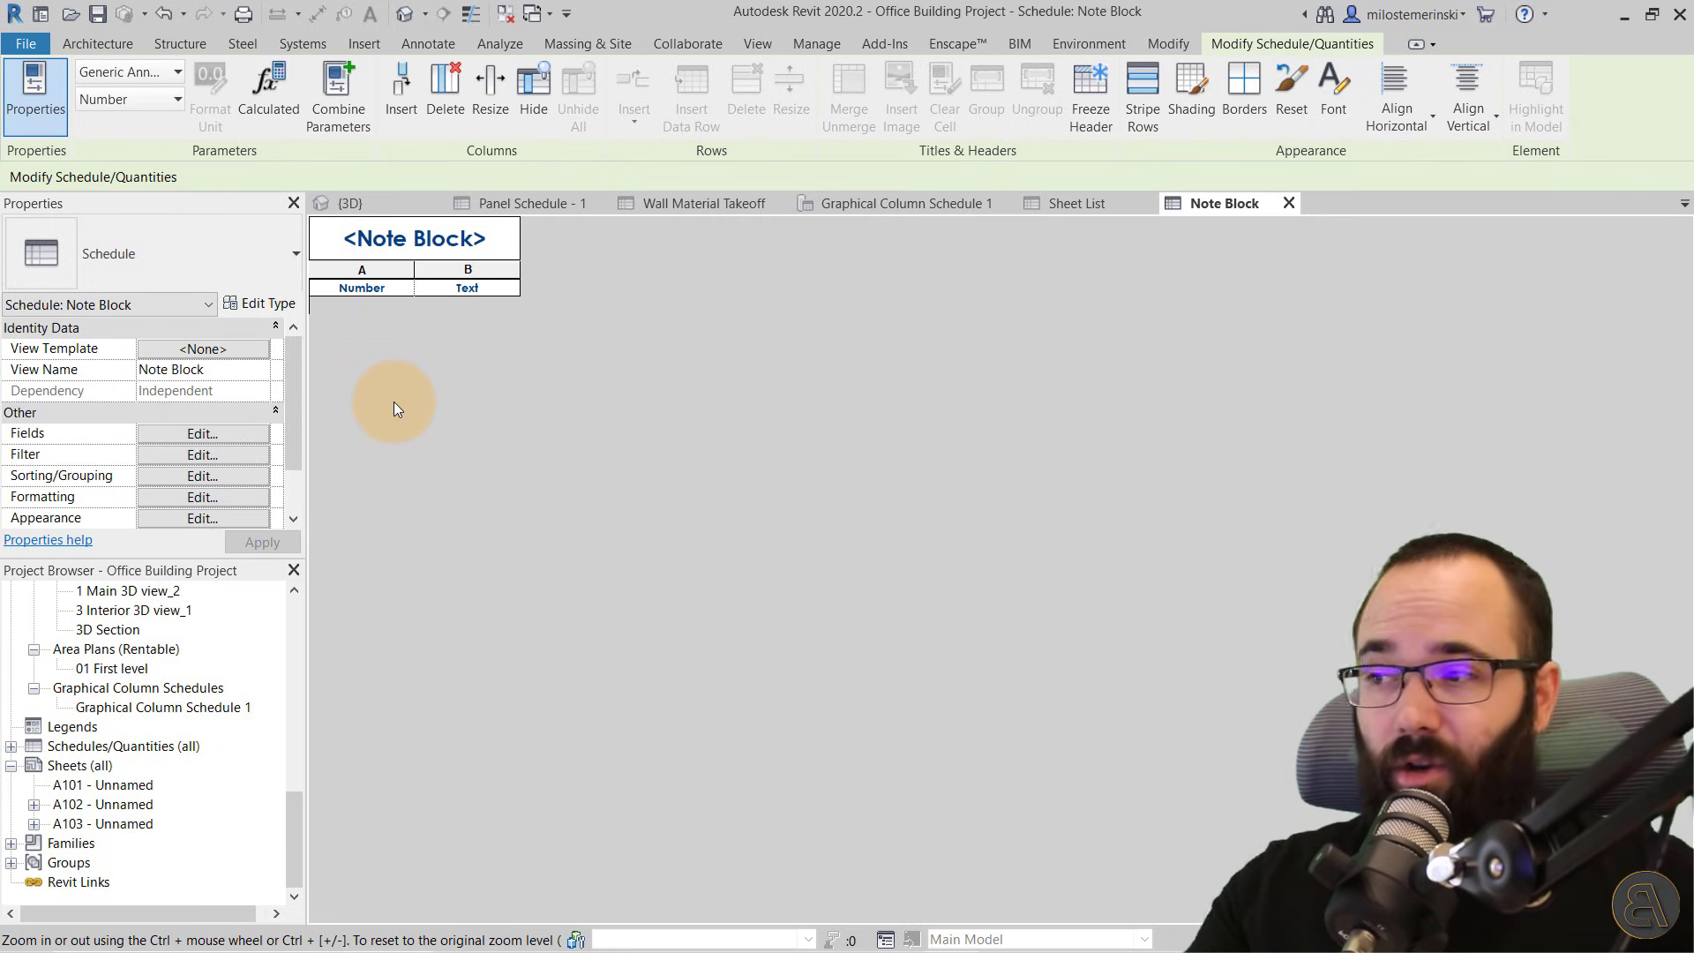
# Open the Section 2 view at the exterior wall between the +4.18 m and +7.36 m levels
pyautogui.scroll(5, 104, 632)
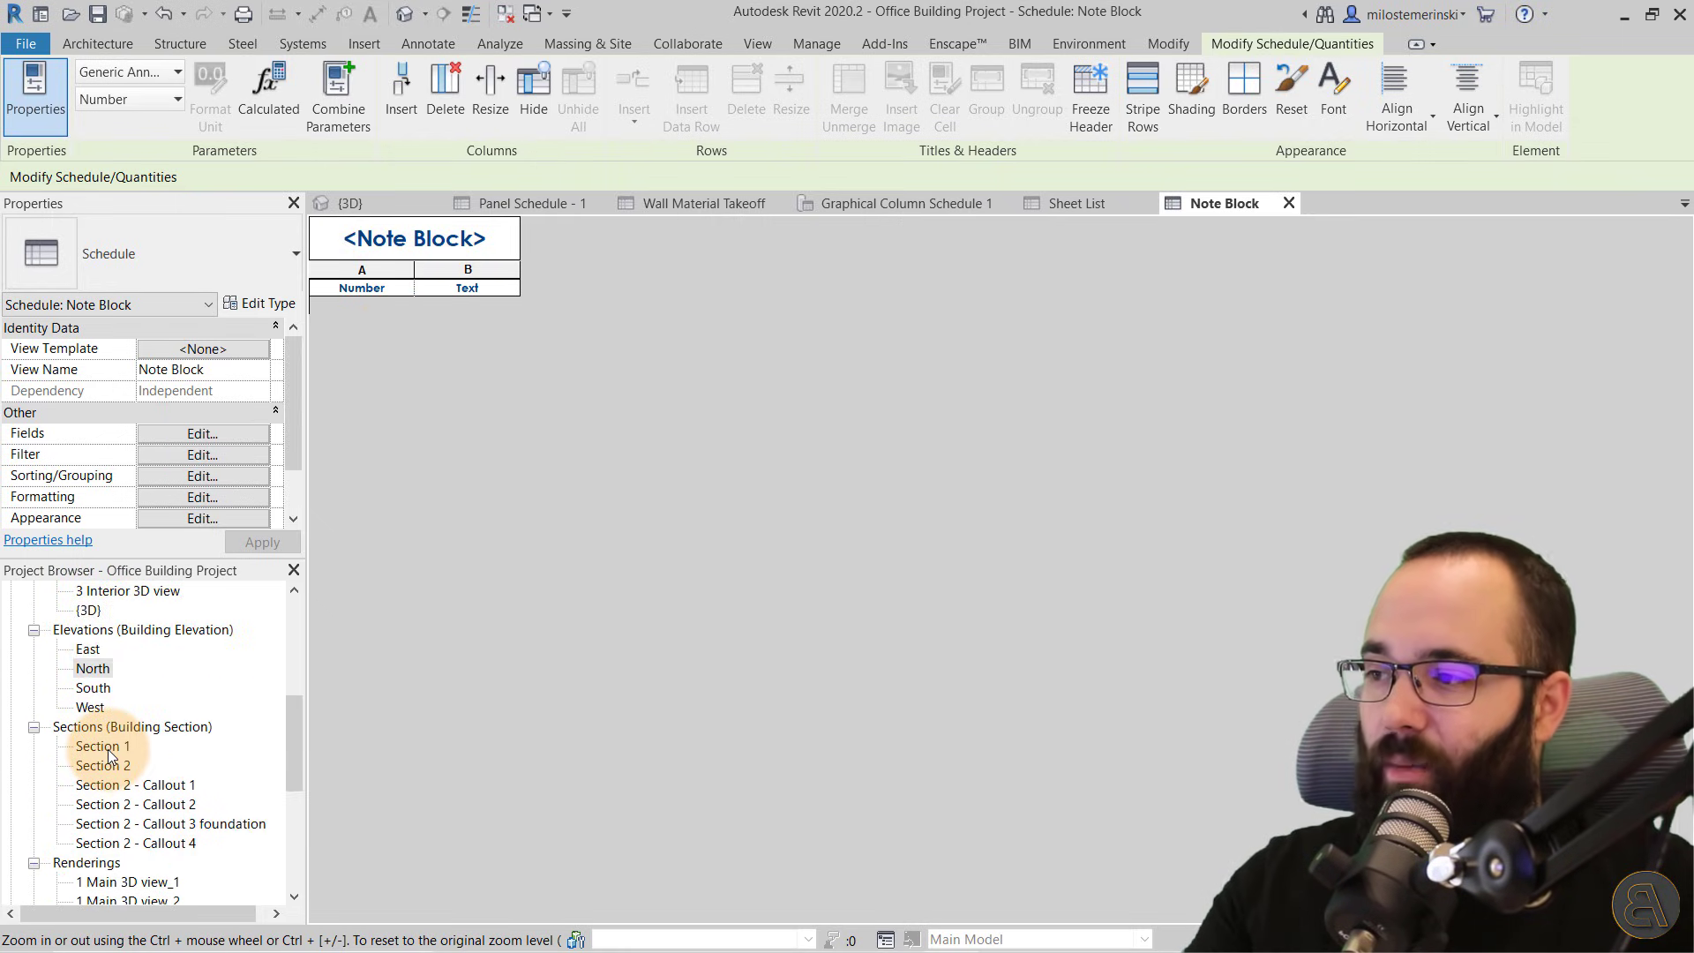
pyautogui.click(295, 746)
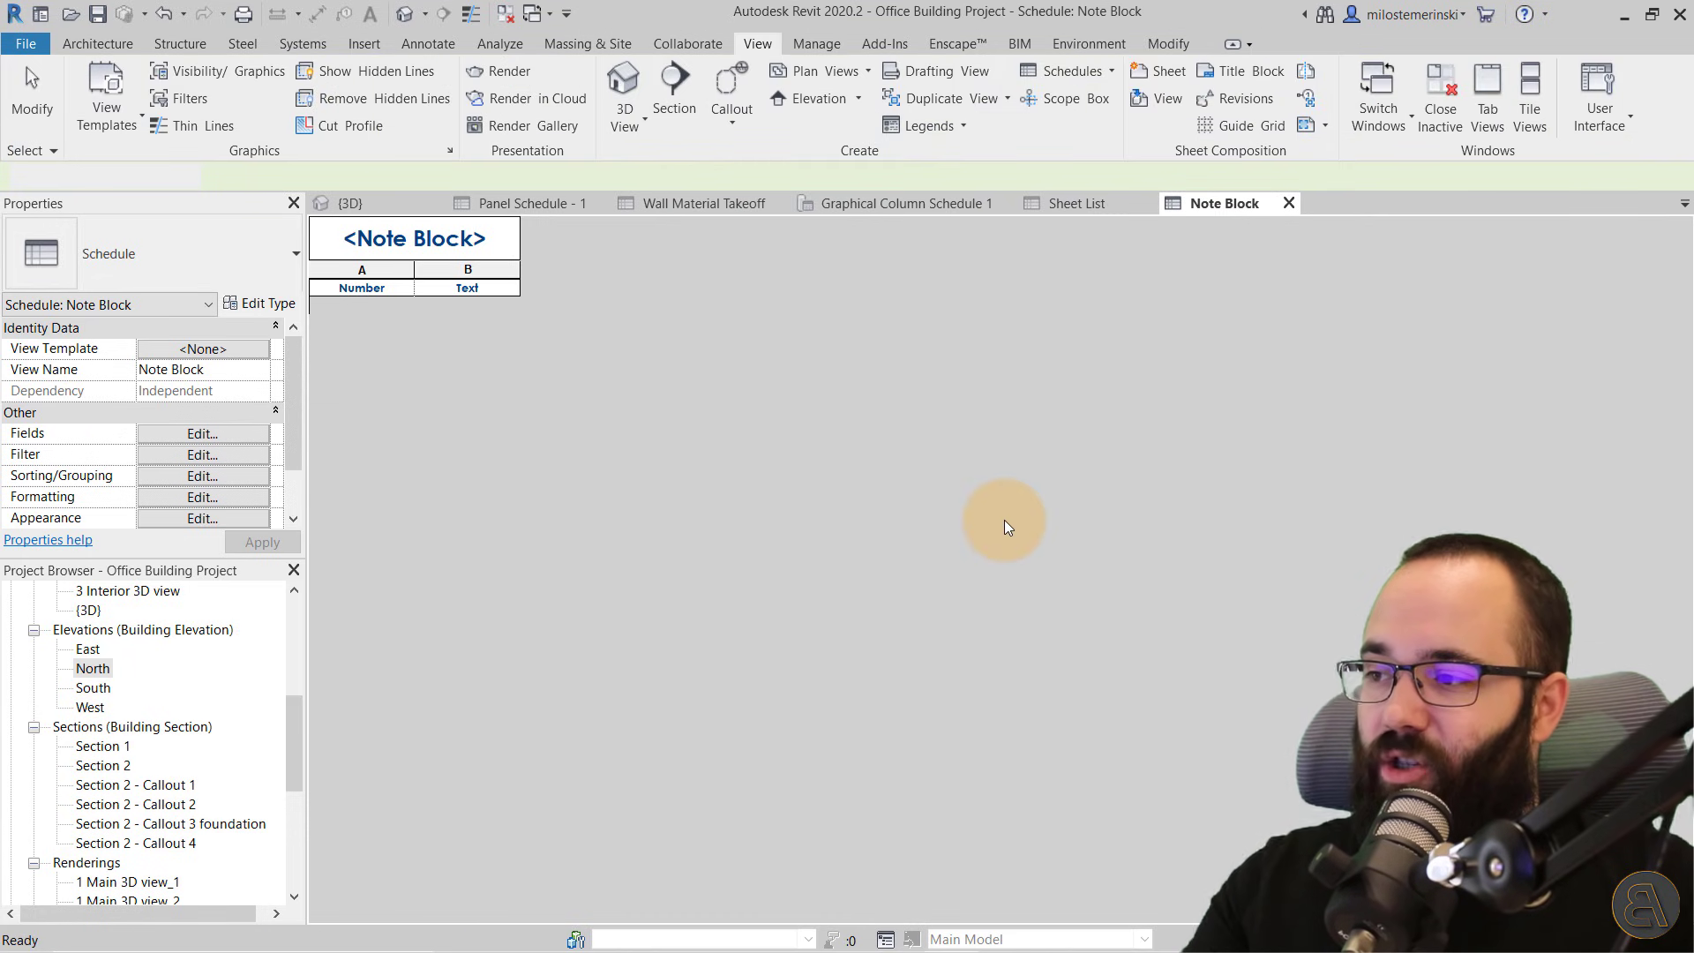
pyautogui.scroll(3, 966, 517)
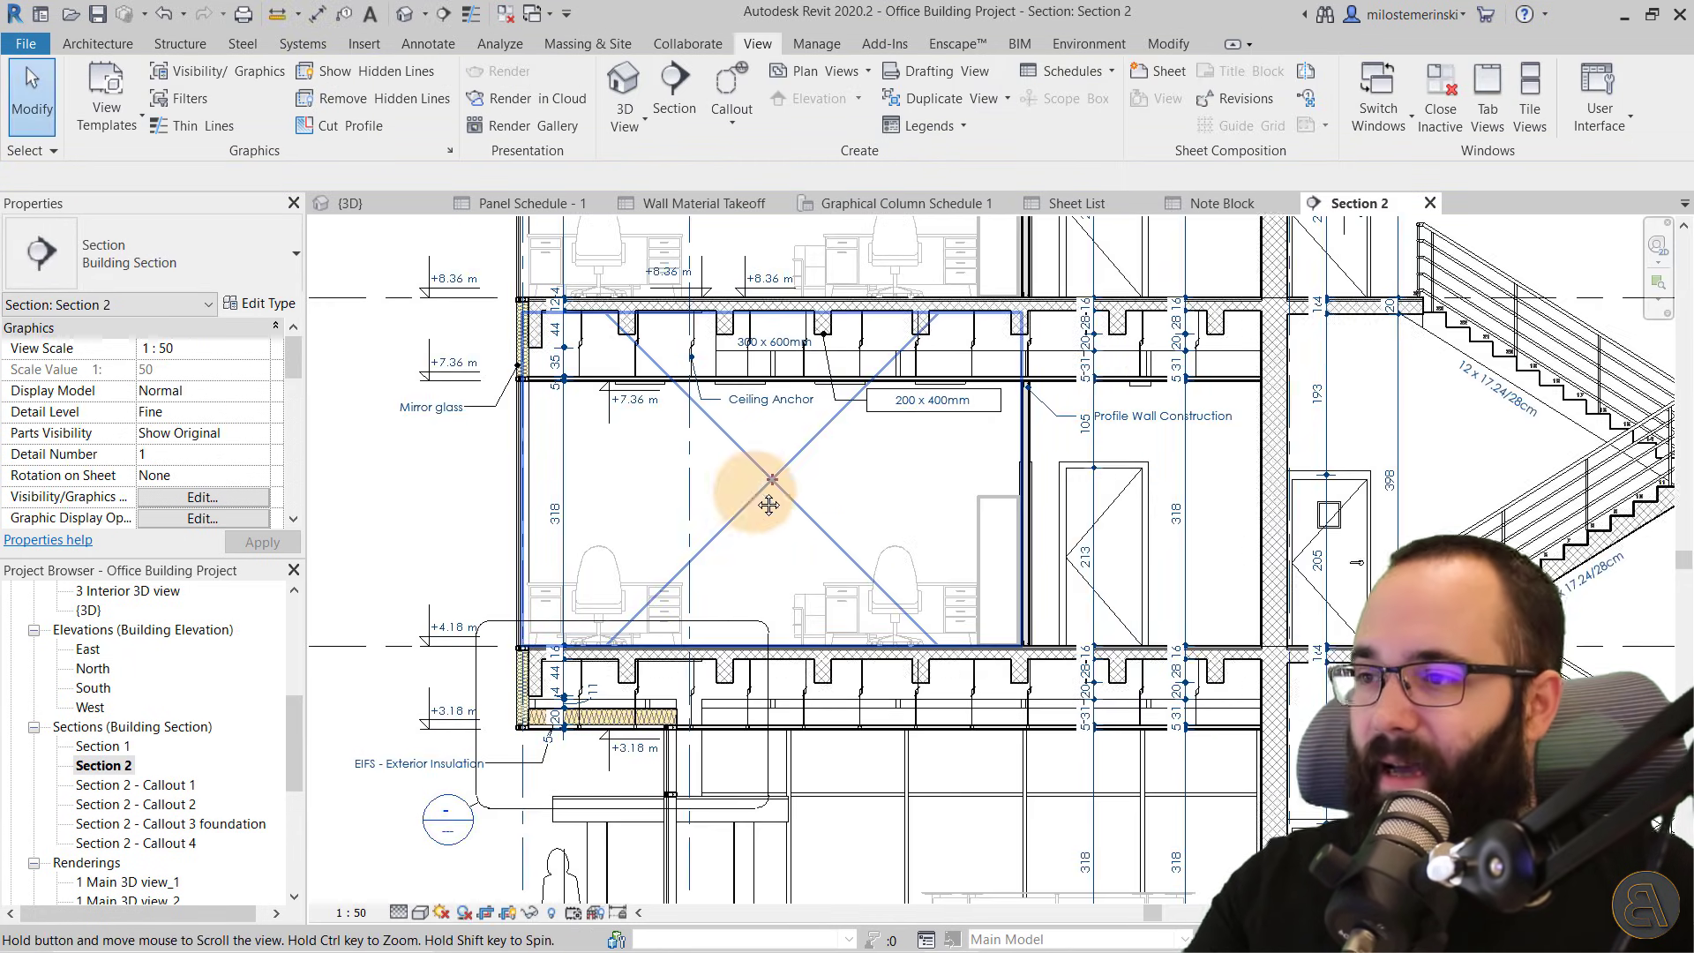
pyautogui.moveTo(768, 504); pyautogui.dragTo(862, 491, button='middle')
pyautogui.scroll(2, 964, 586)
pyautogui.moveTo(965, 586); pyautogui.dragTo(1386, 518, button='middle')
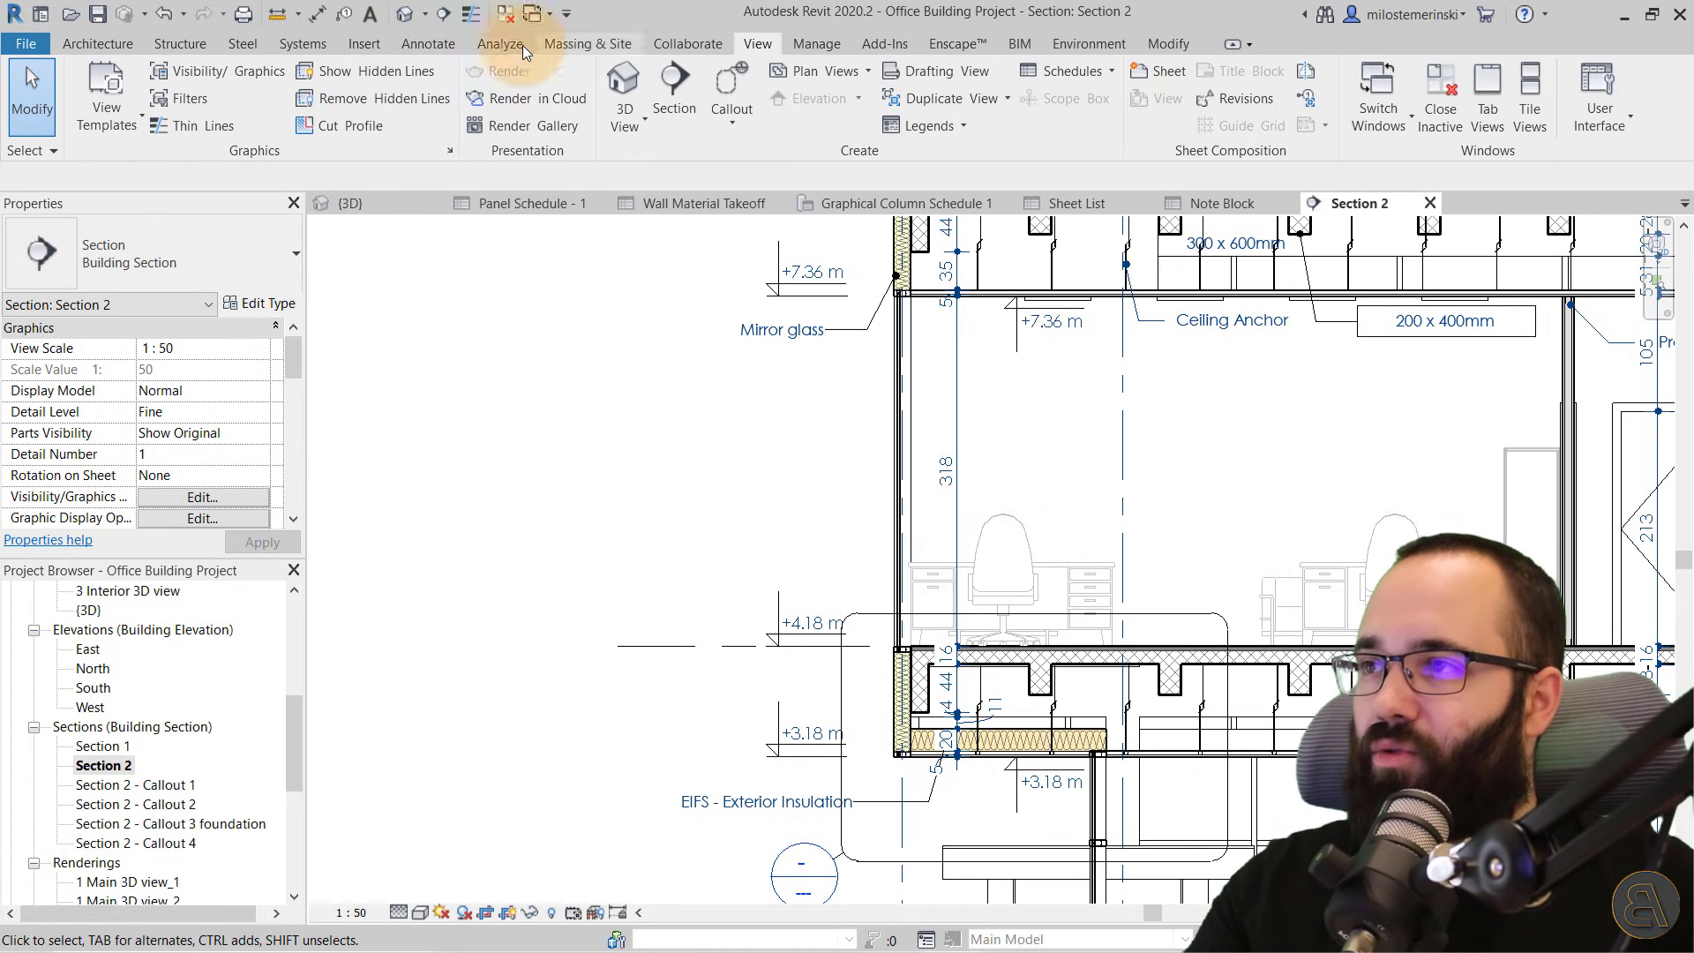
# Place a Note Family symbol outside the exterior wall, above the +4.18 m level mark, and number it 1
pyautogui.click(425, 44)
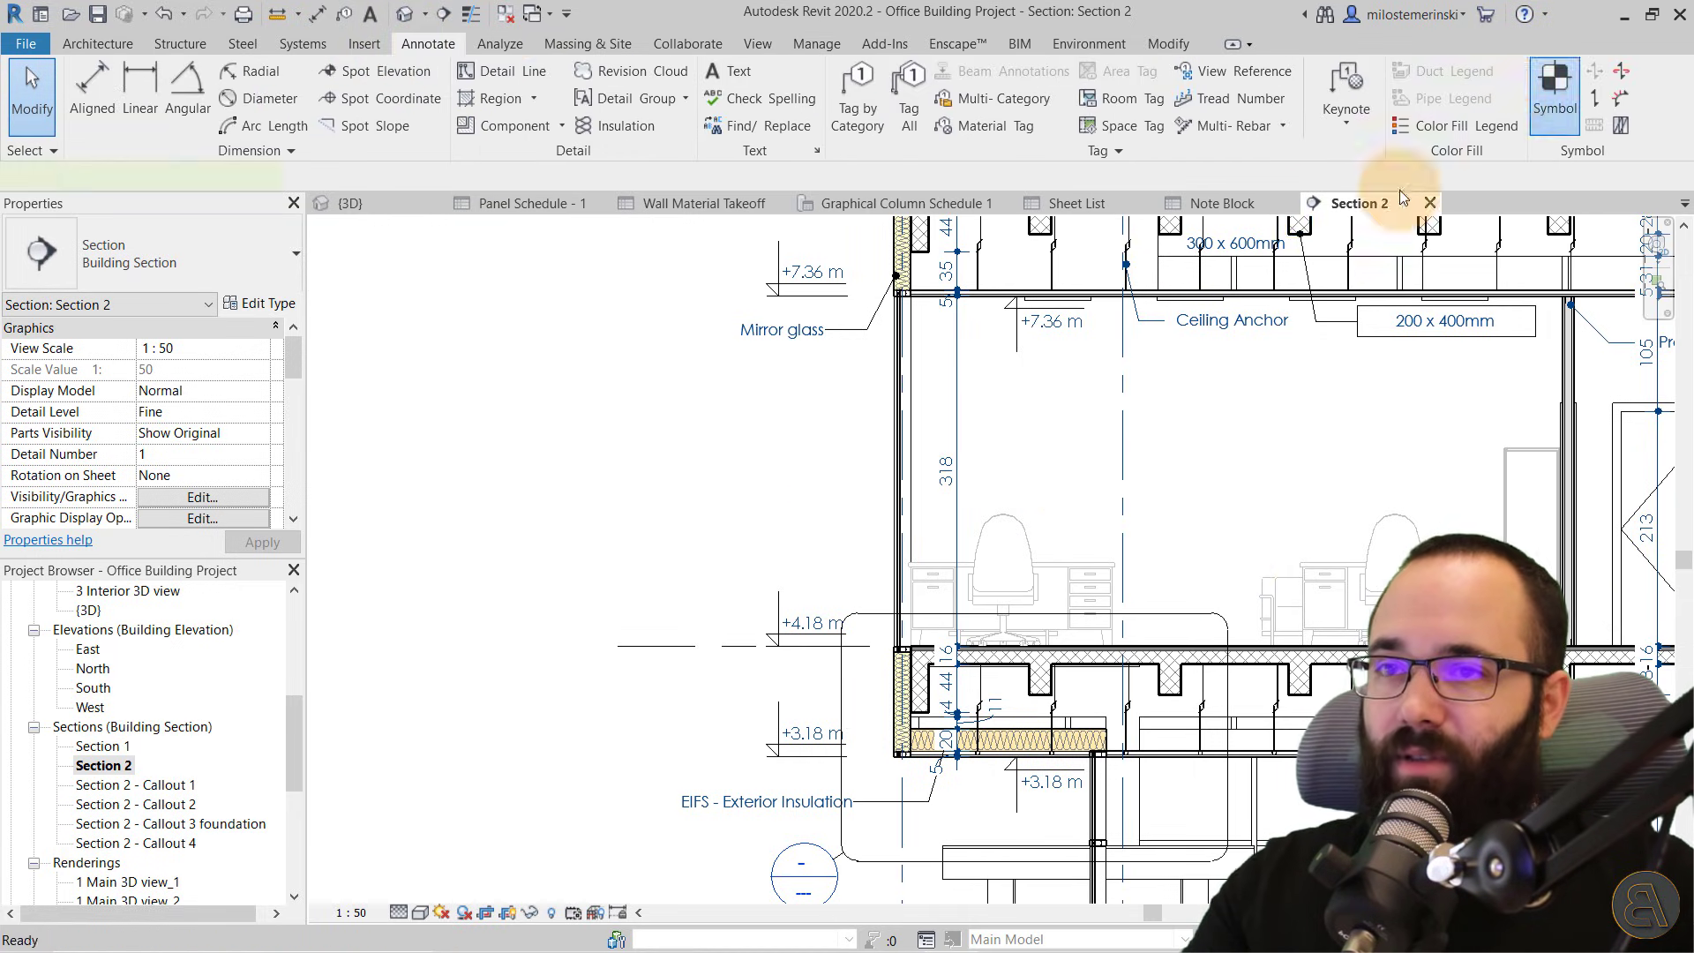
pyautogui.click(844, 572)
pyautogui.press('Escape')
pyautogui.press('Escape')
pyautogui.click(798, 530)
pyautogui.click(797, 528)
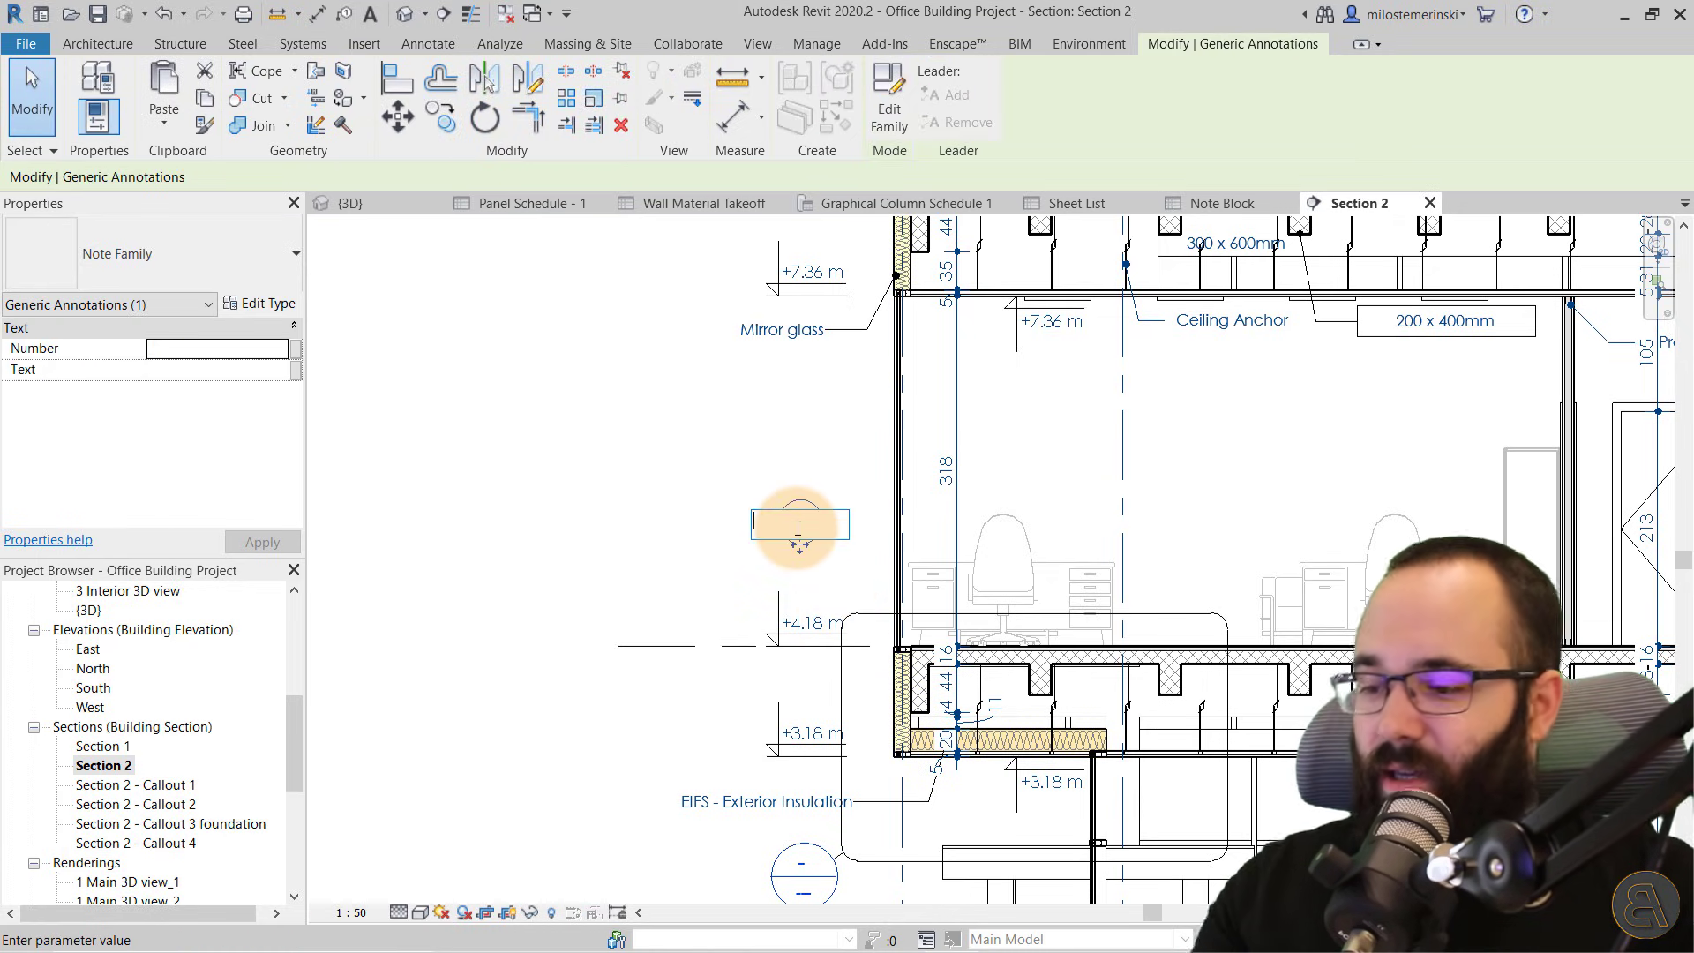
pyautogui.write('1')
pyautogui.click(788, 552)
# Add a leader to note 1 pointing at the beam beside the exterior wall, with an elbow beside the symbol
pyautogui.click(799, 523)
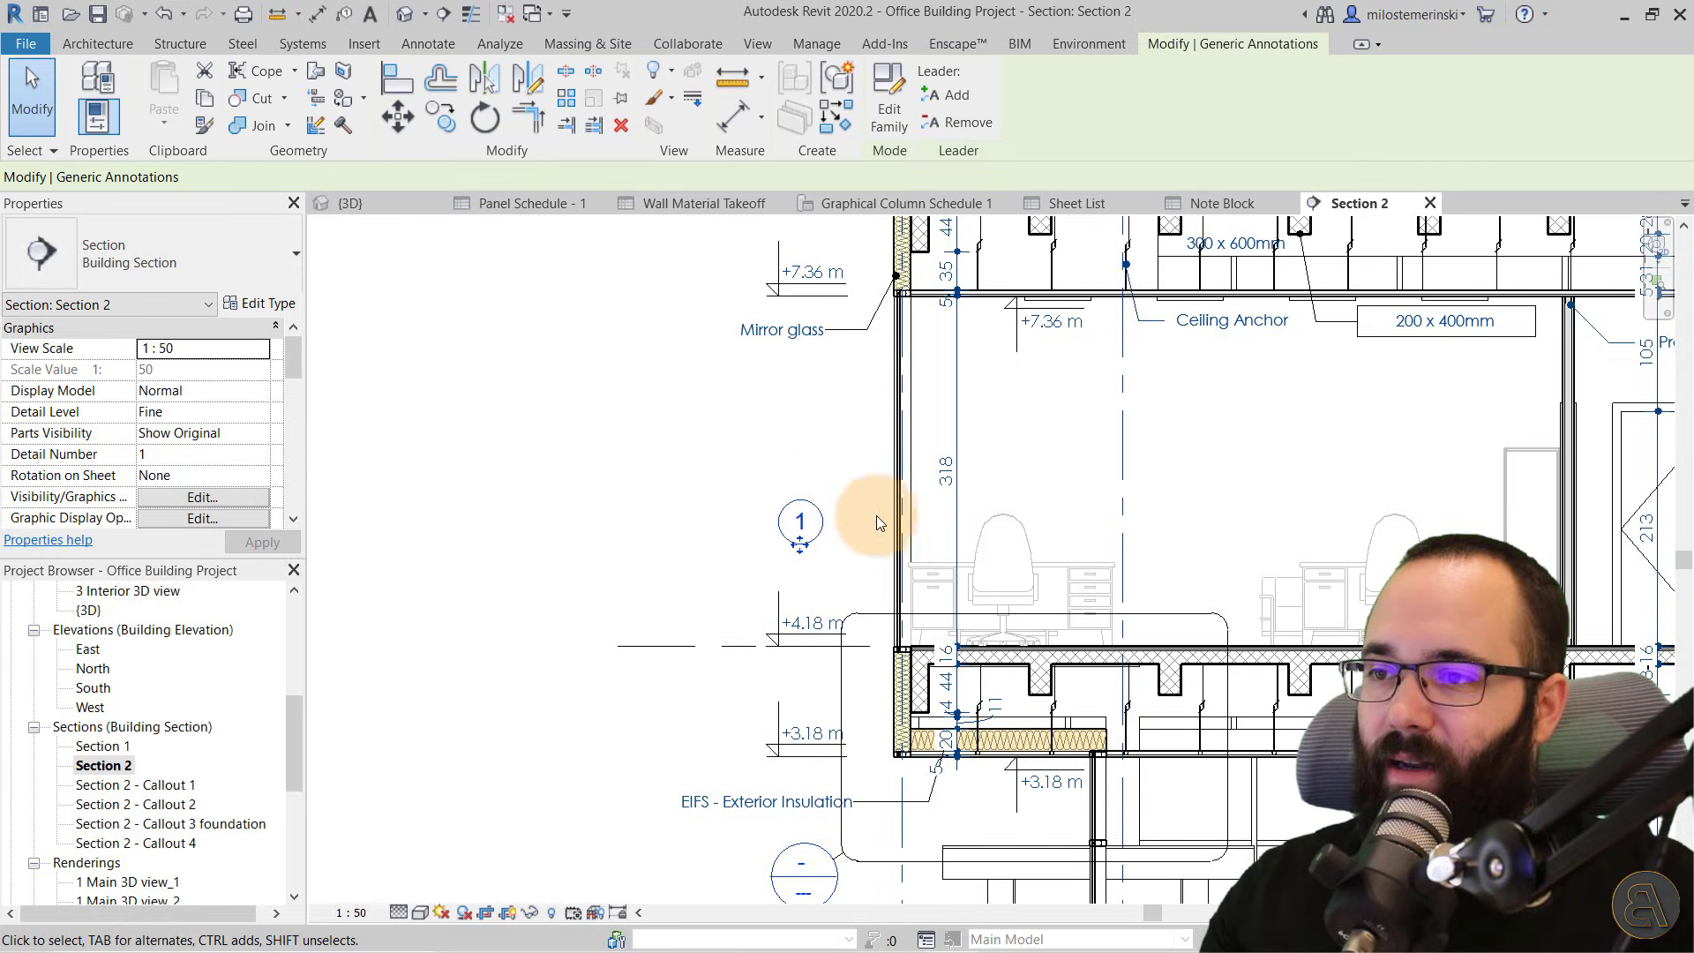
pyautogui.click(950, 95)
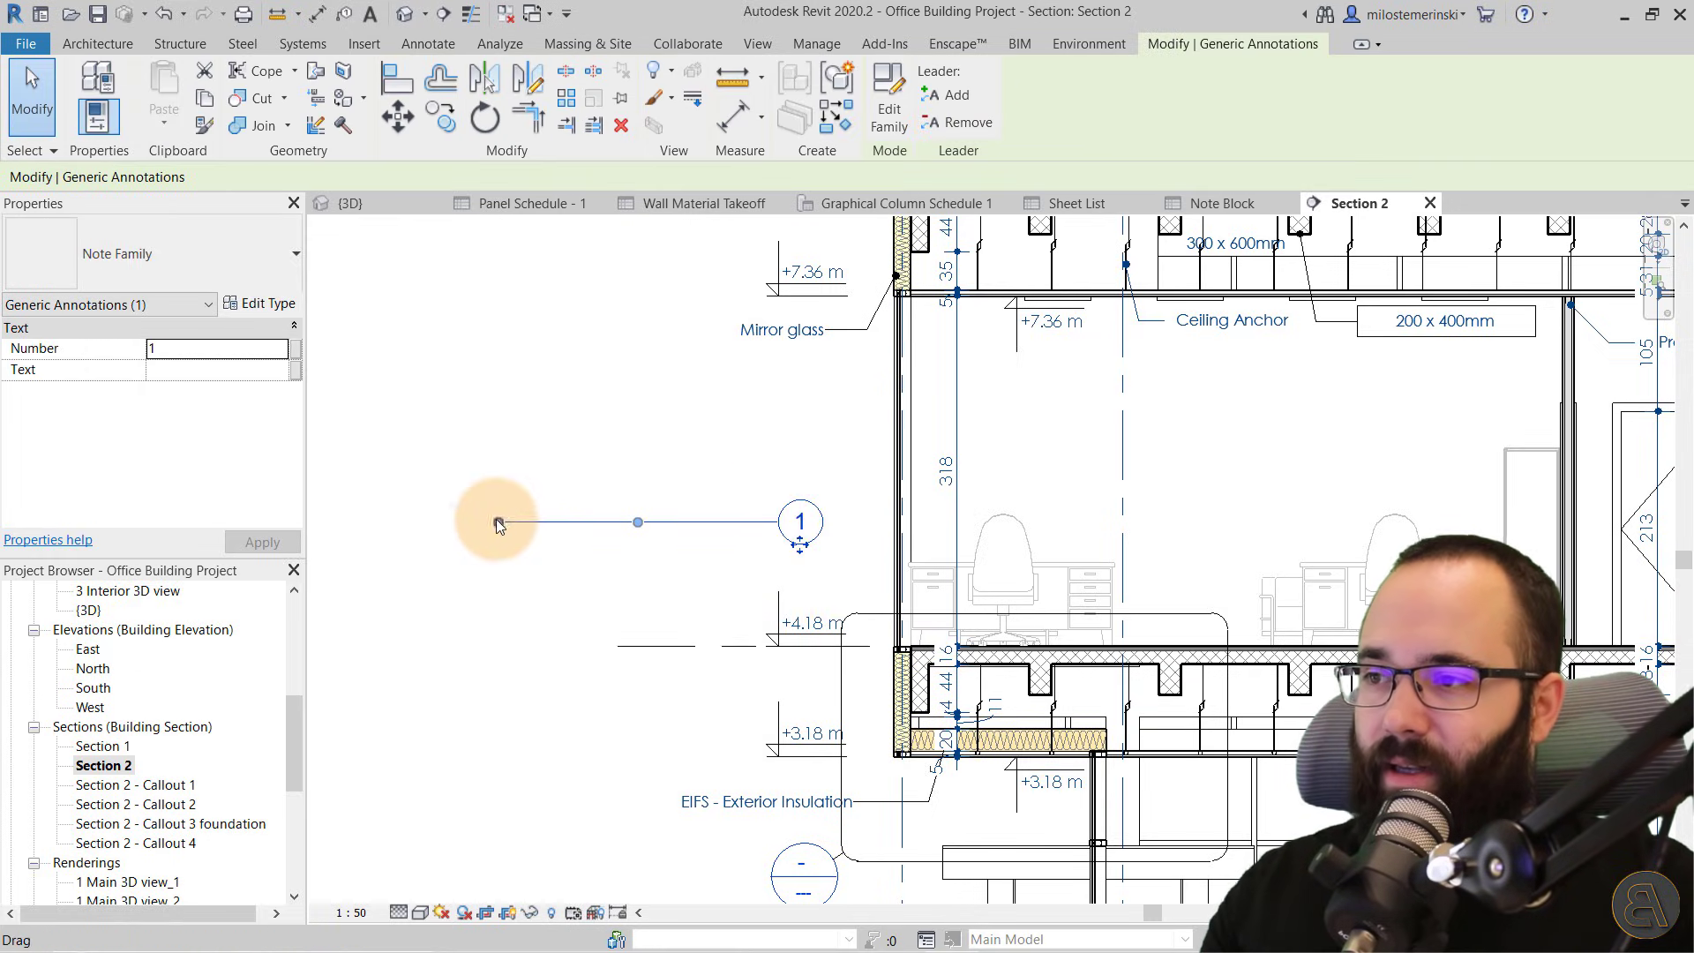
pyautogui.moveTo(497, 523); pyautogui.dragTo(922, 687)
pyautogui.moveTo(874, 604); pyautogui.dragTo(860, 524)
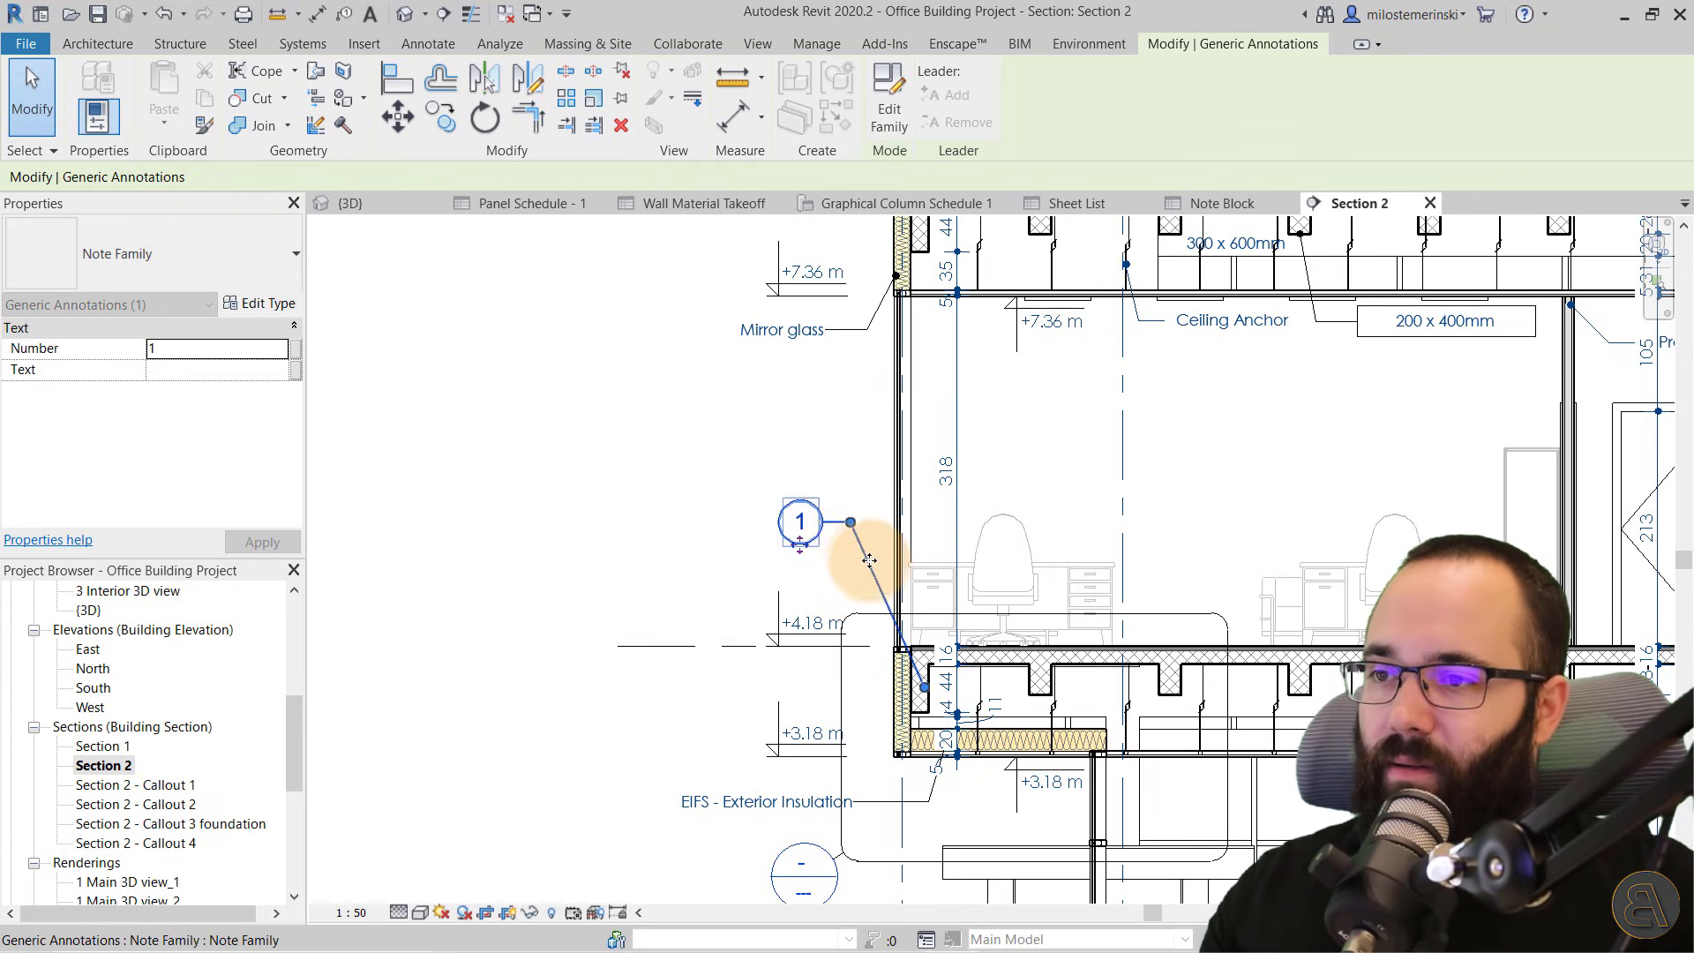
pyautogui.press('Escape')
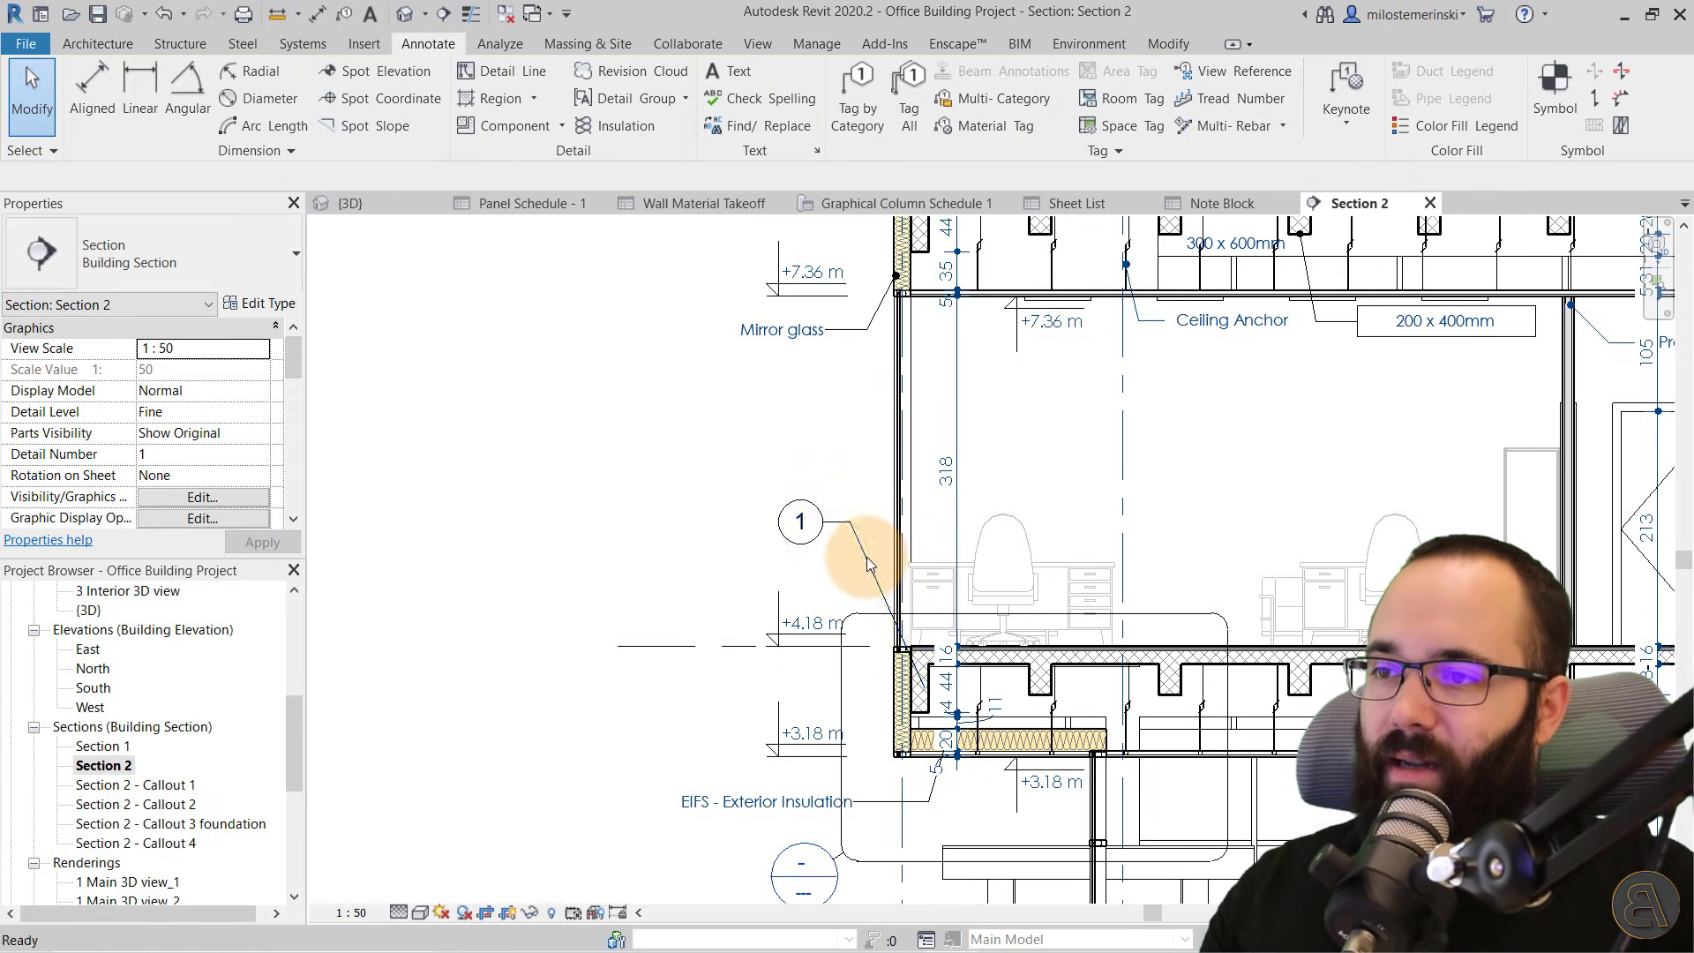
# Try to set the Text parameter of note 1 to "Check this"
pyautogui.click(800, 525)
pyautogui.click(208, 380)
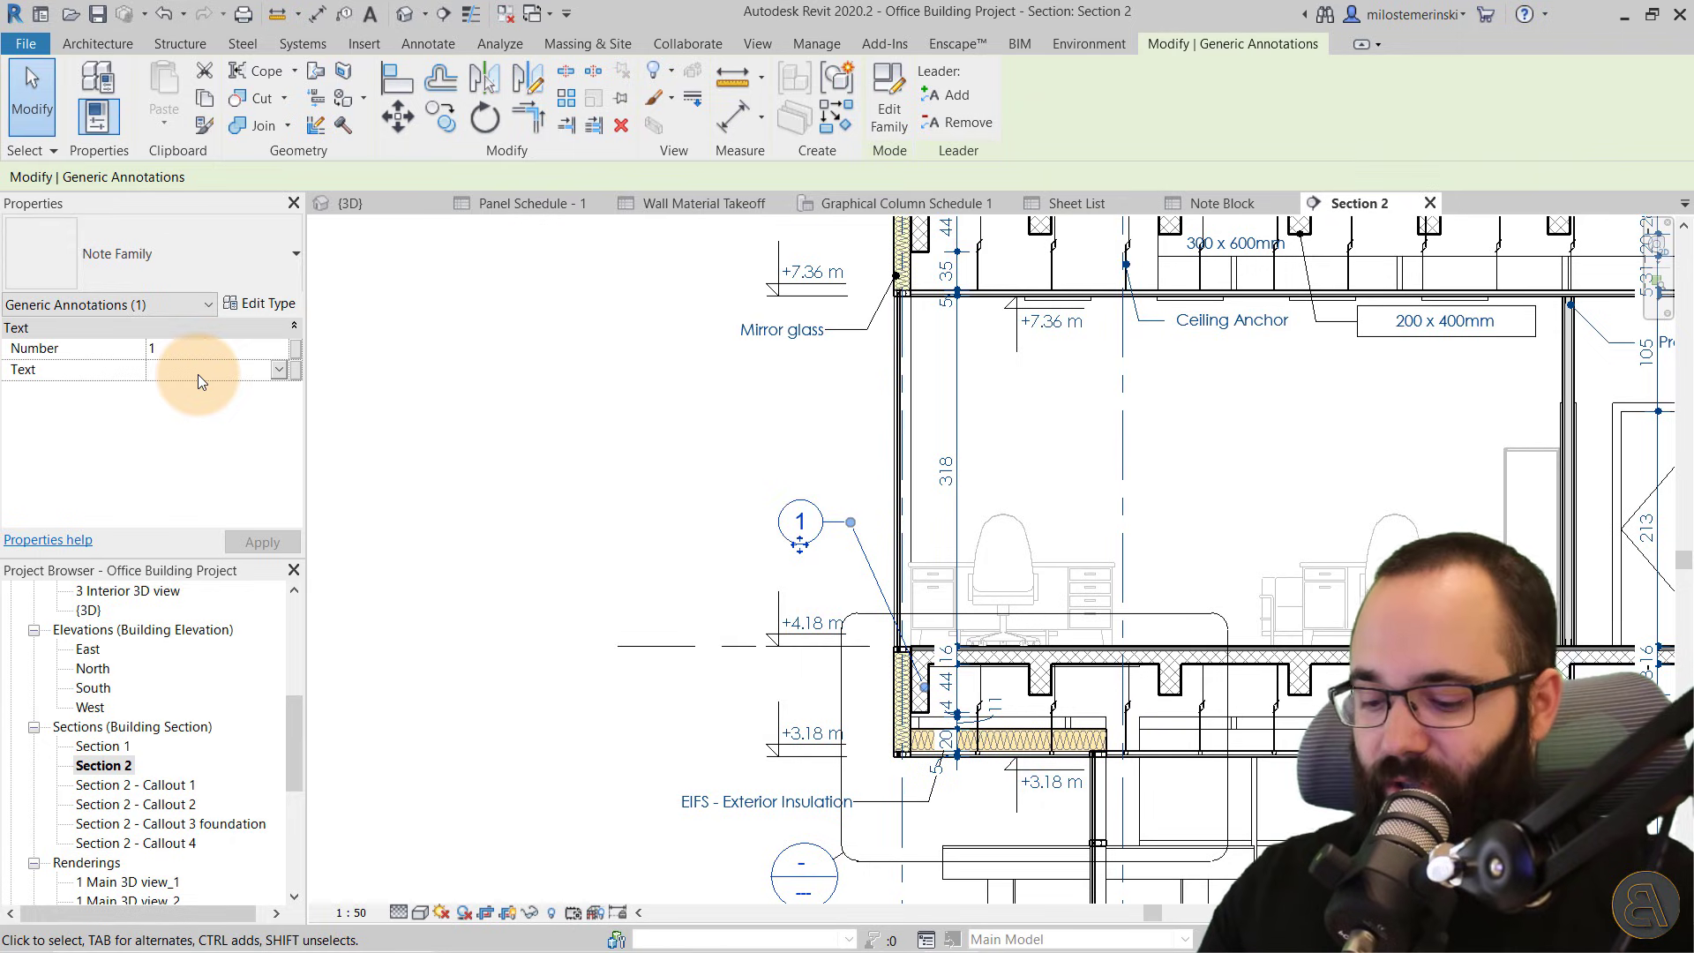
pyautogui.write('Check')
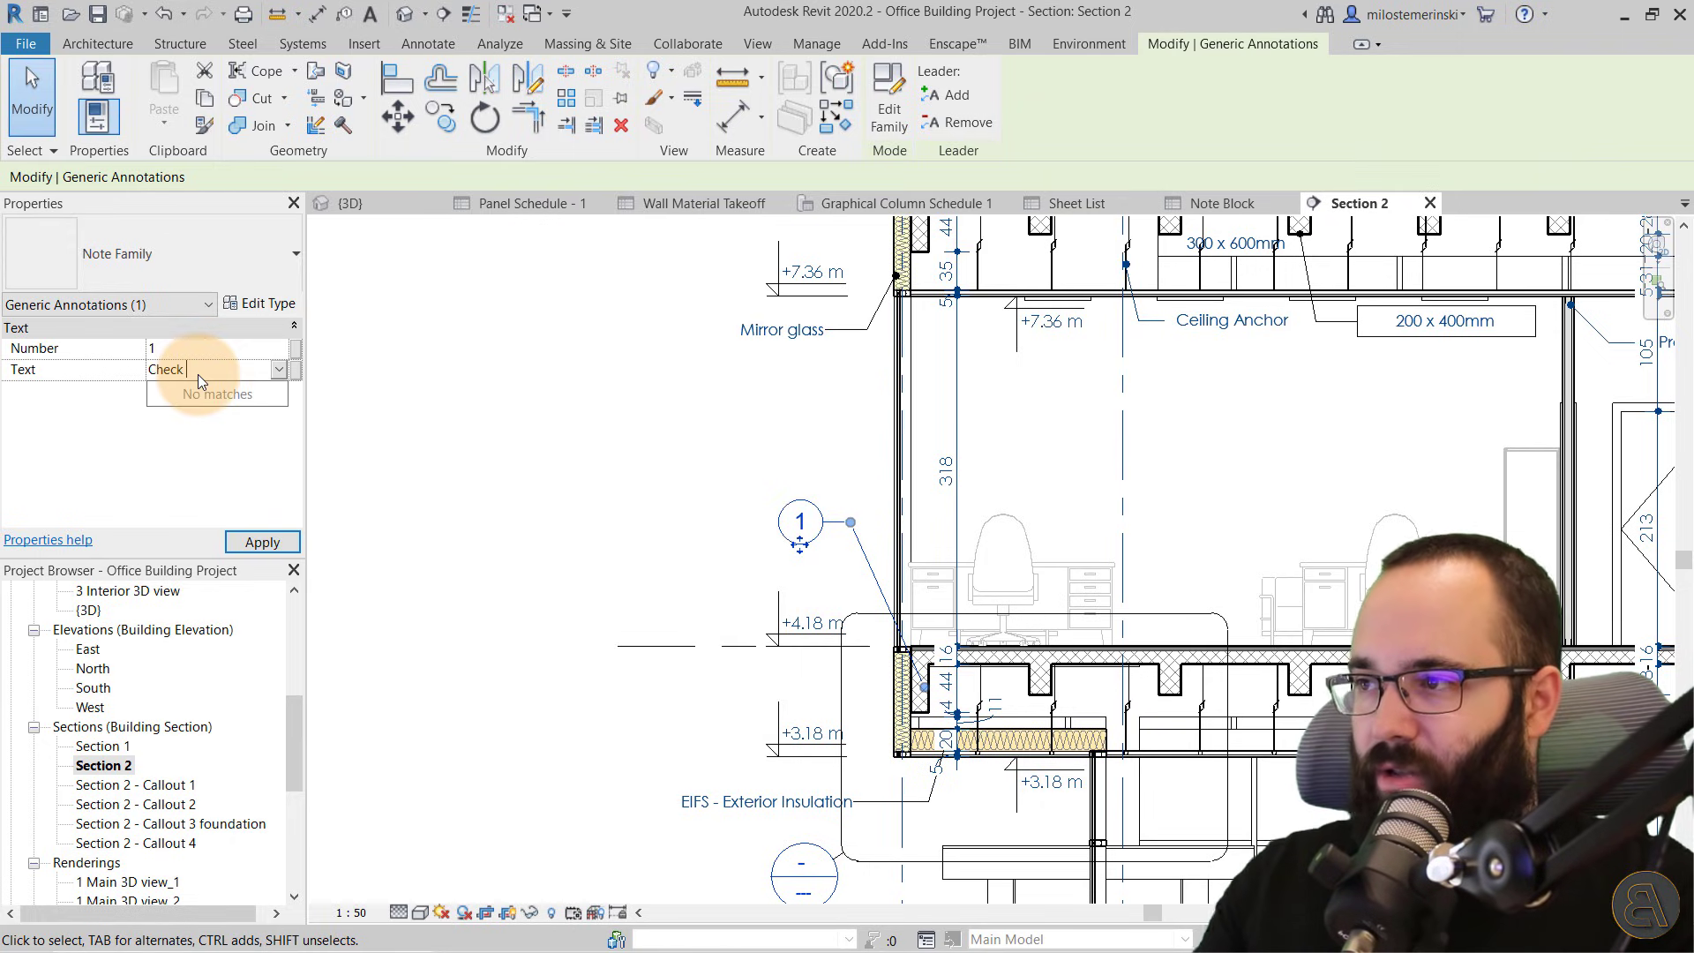
pyautogui.write(' this')
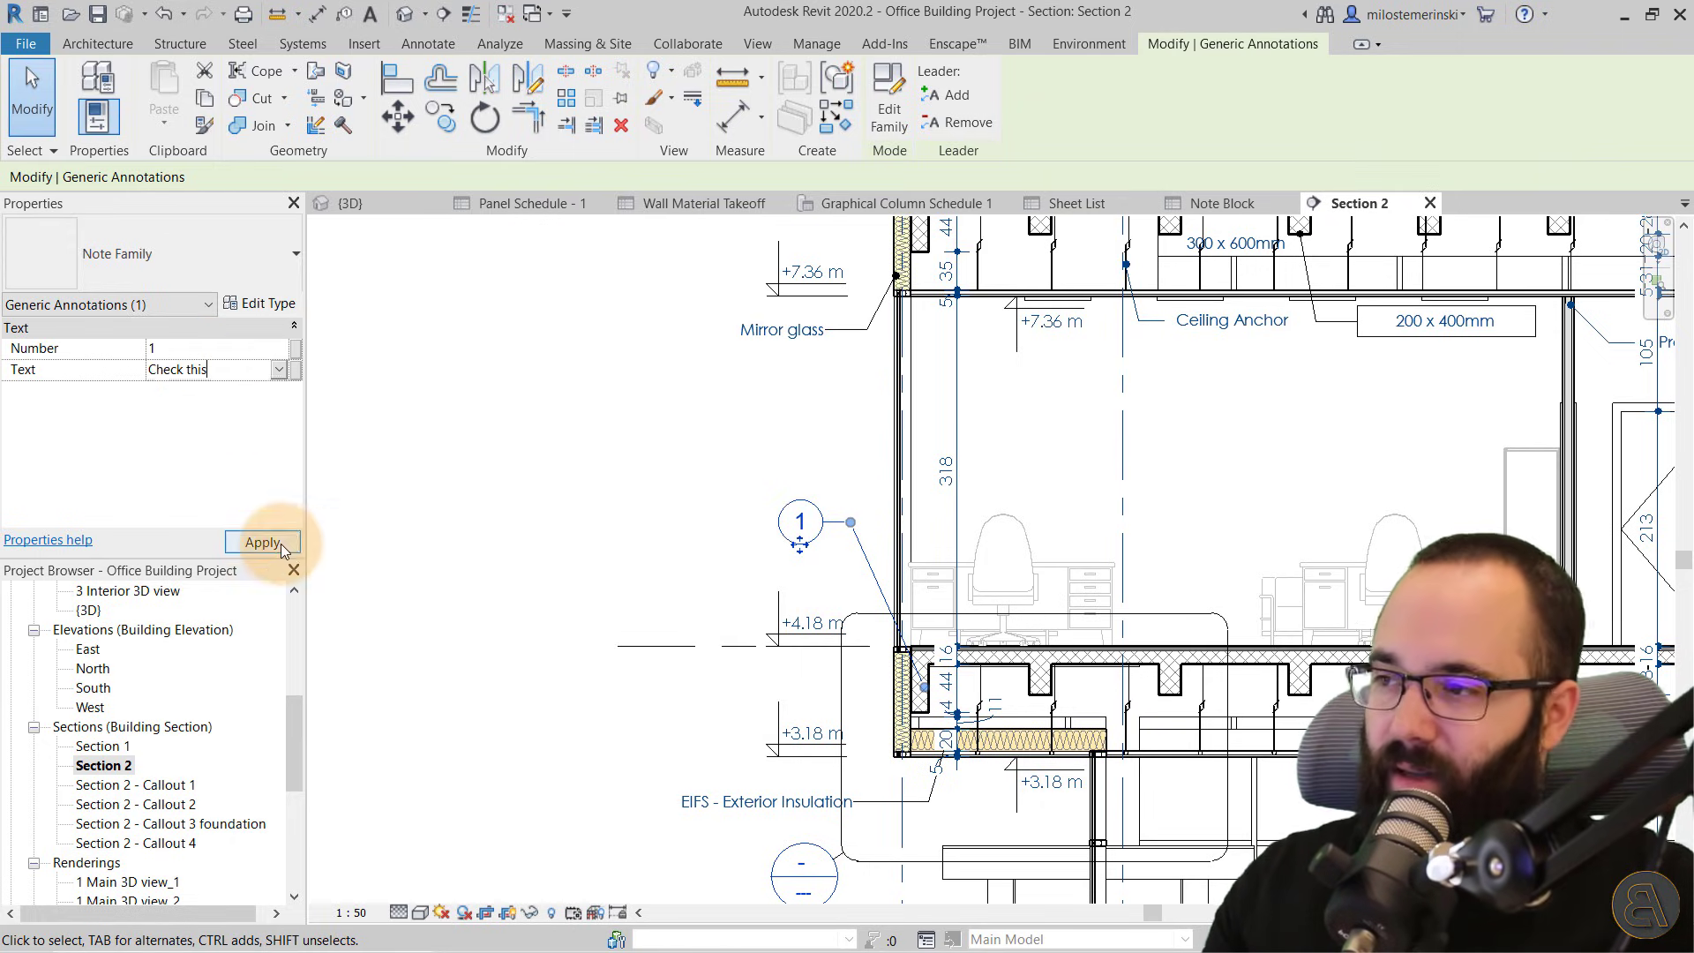
pyautogui.click(262, 542)
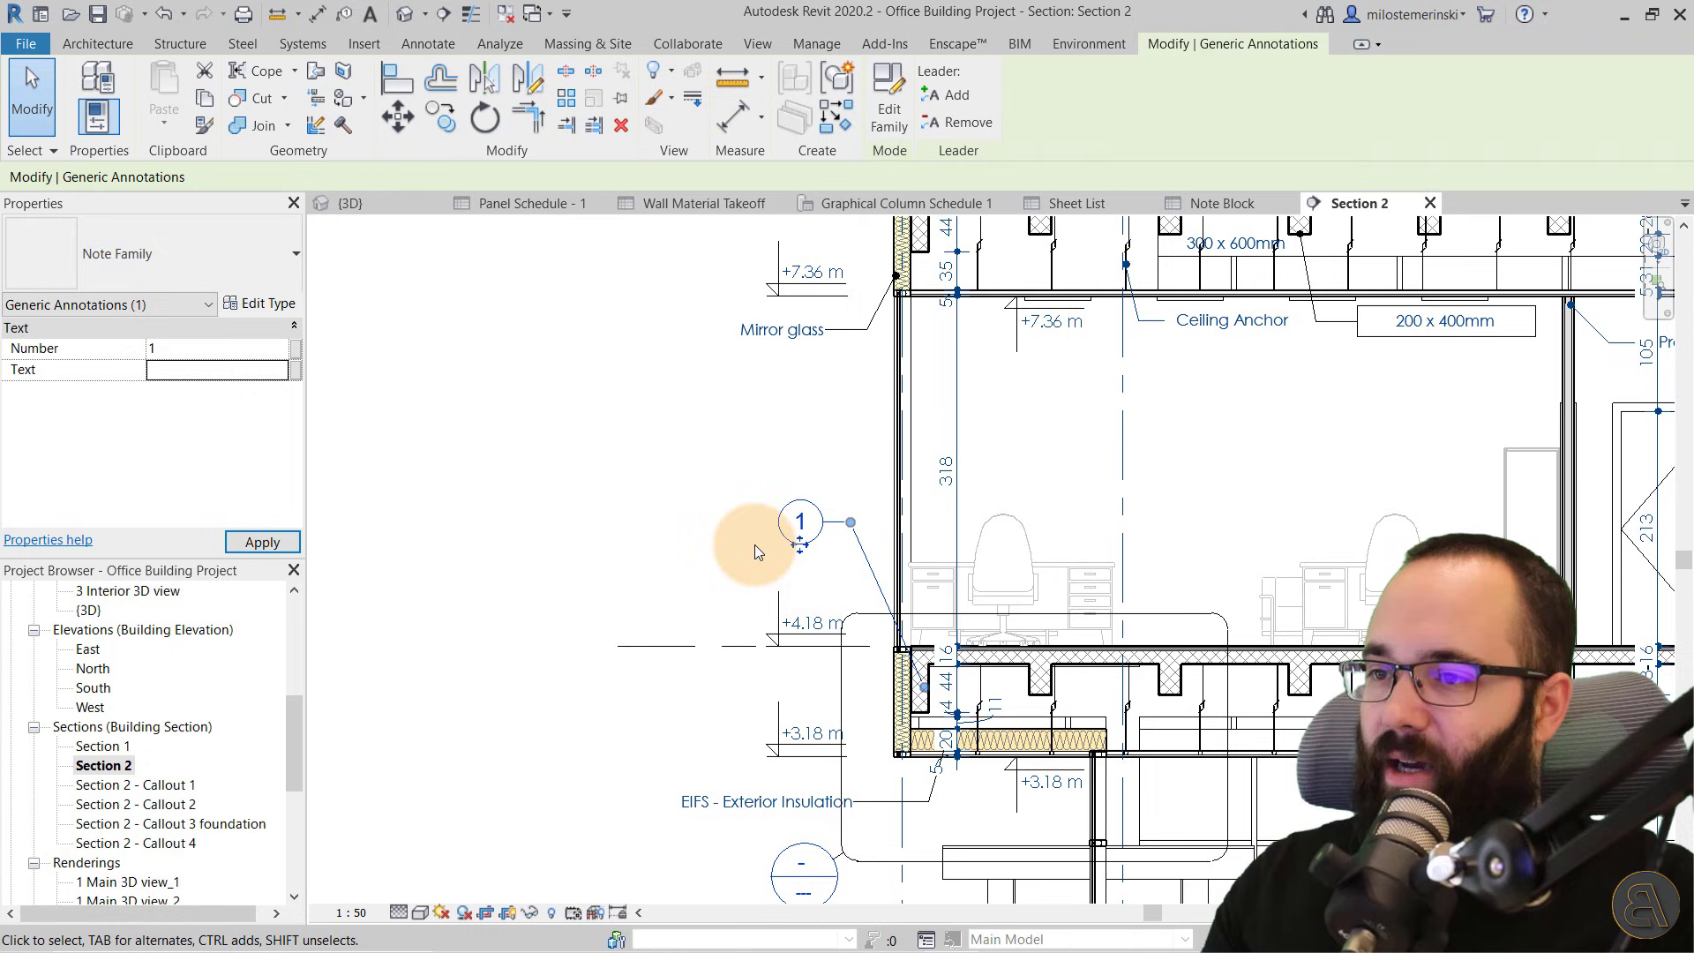
pyautogui.click(620, 539)
# Place another Note Family symbol inside the top-floor office, below the +11.54 m ceiling
pyautogui.moveTo(775, 447); pyautogui.dragTo(654, 473, button='middle')
pyautogui.click(1562, 104)
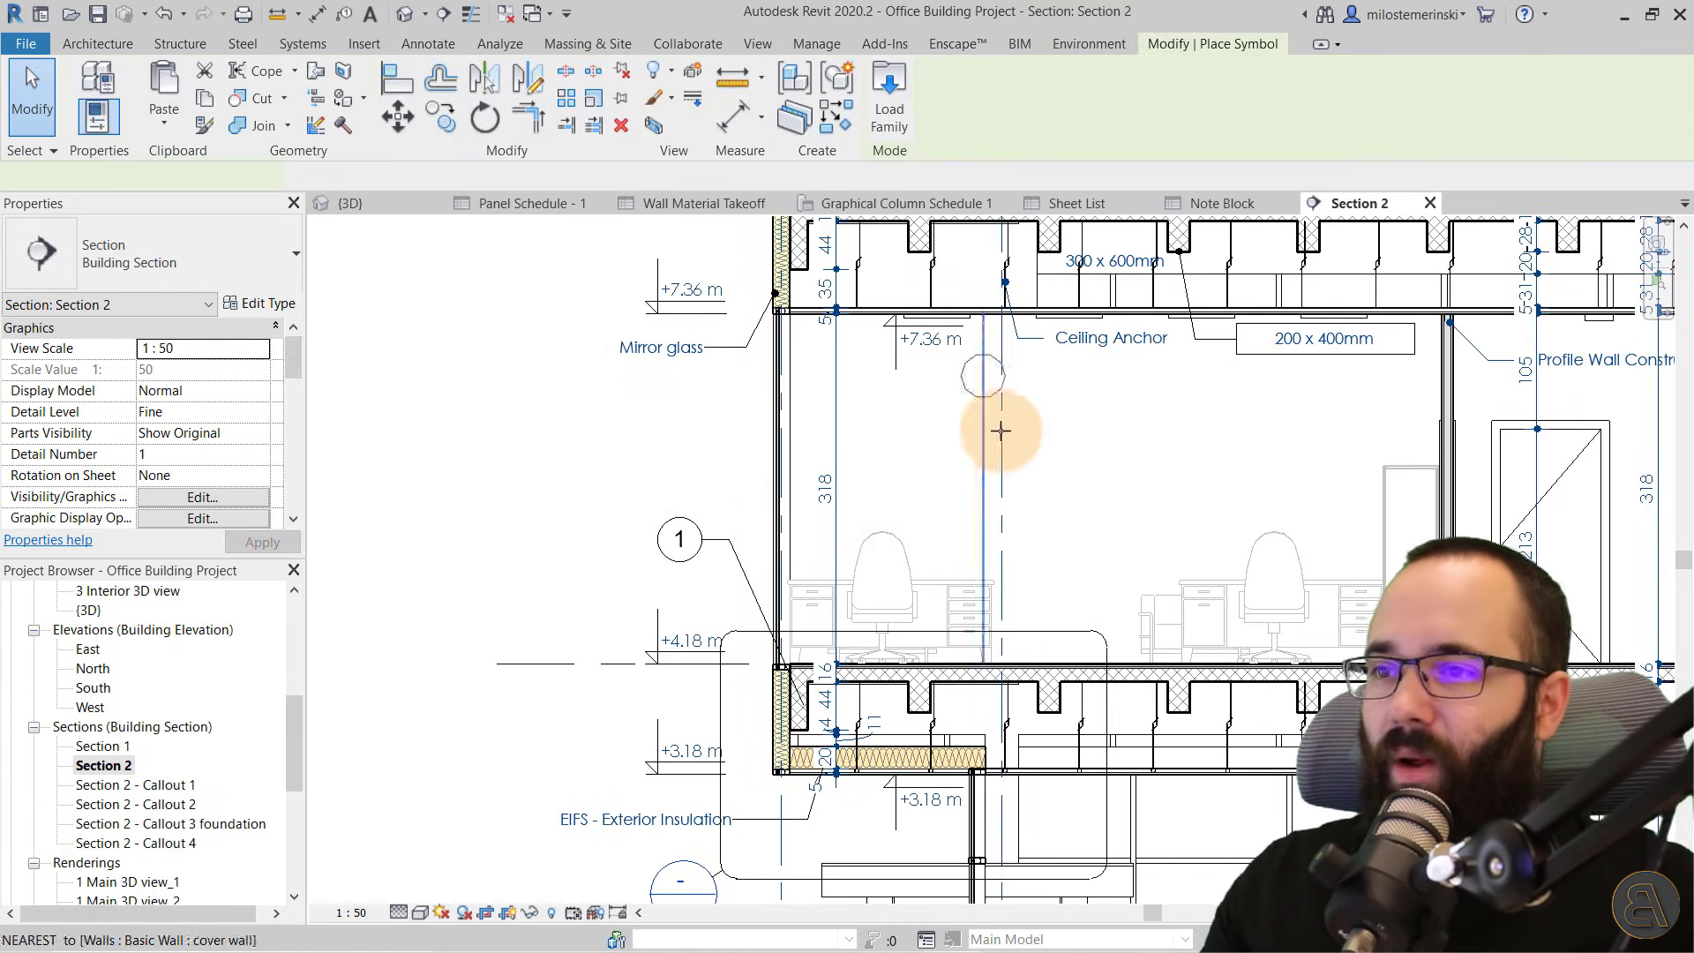
pyautogui.moveTo(1000, 430); pyautogui.dragTo(862, 749, button='middle')
pyautogui.scroll(-2, 885, 382)
pyautogui.moveTo(885, 382); pyautogui.dragTo(862, 598, button='middle')
pyautogui.scroll(2, 862, 597)
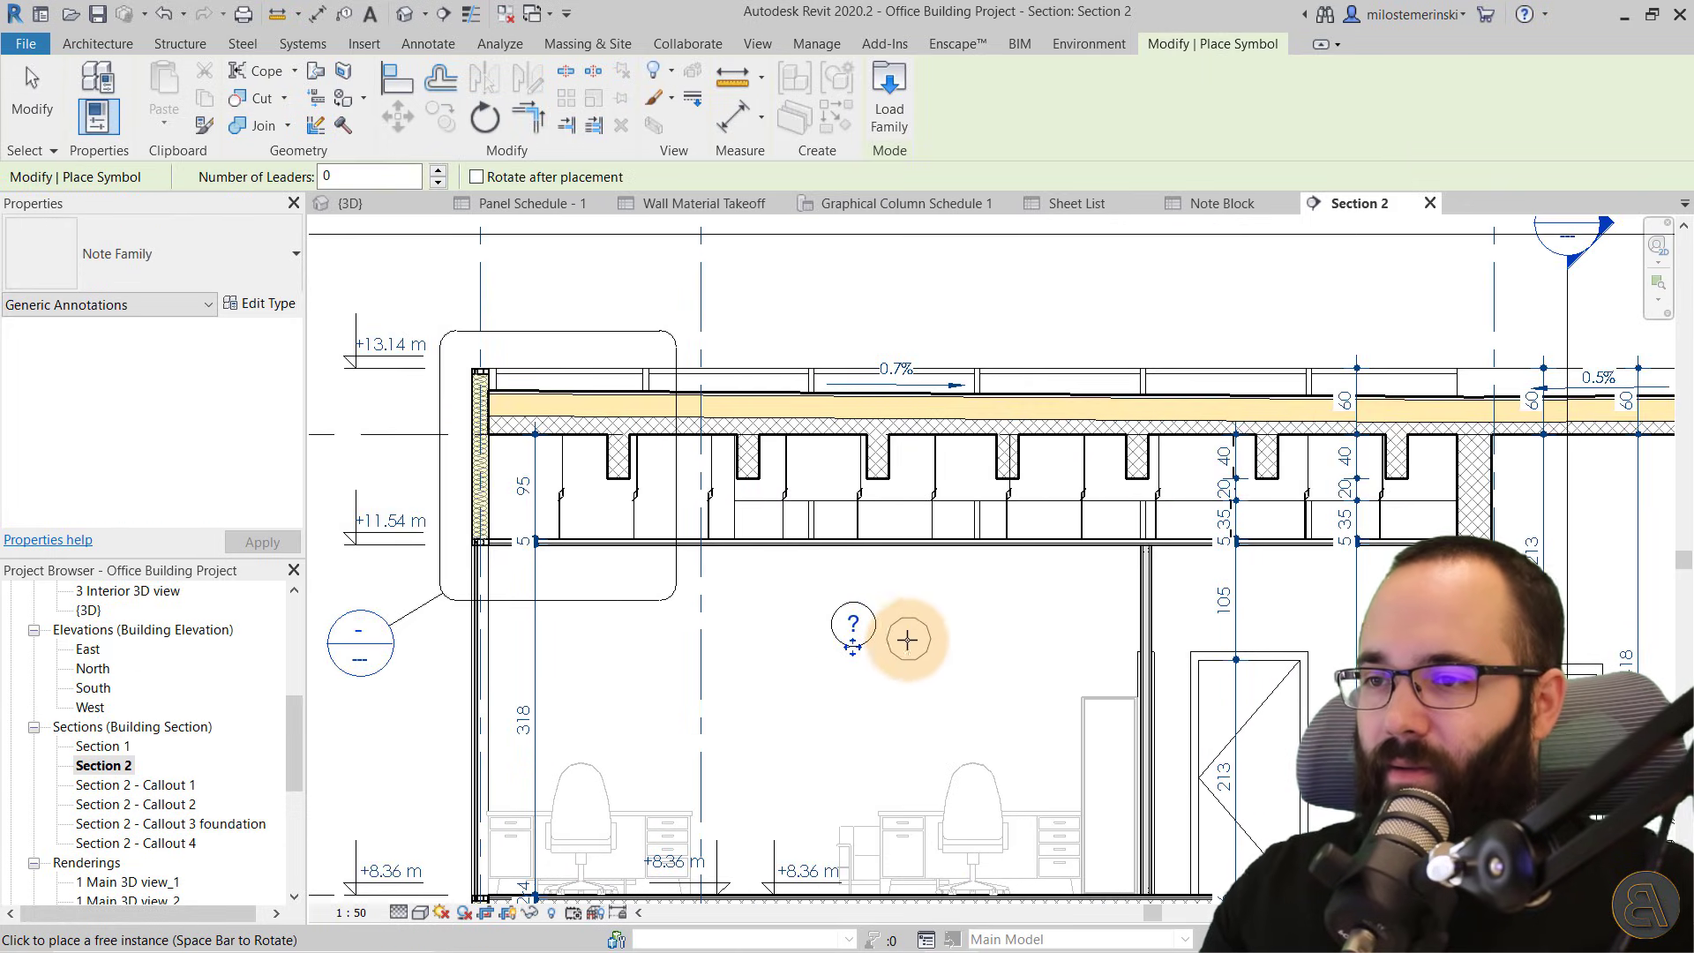
pyautogui.press('Escape')
pyautogui.press('Escape')
# Number the new note 2 and add a leader to the door's upper corner, with an elbow level with the symbol
pyautogui.click(853, 624)
pyautogui.click(850, 625)
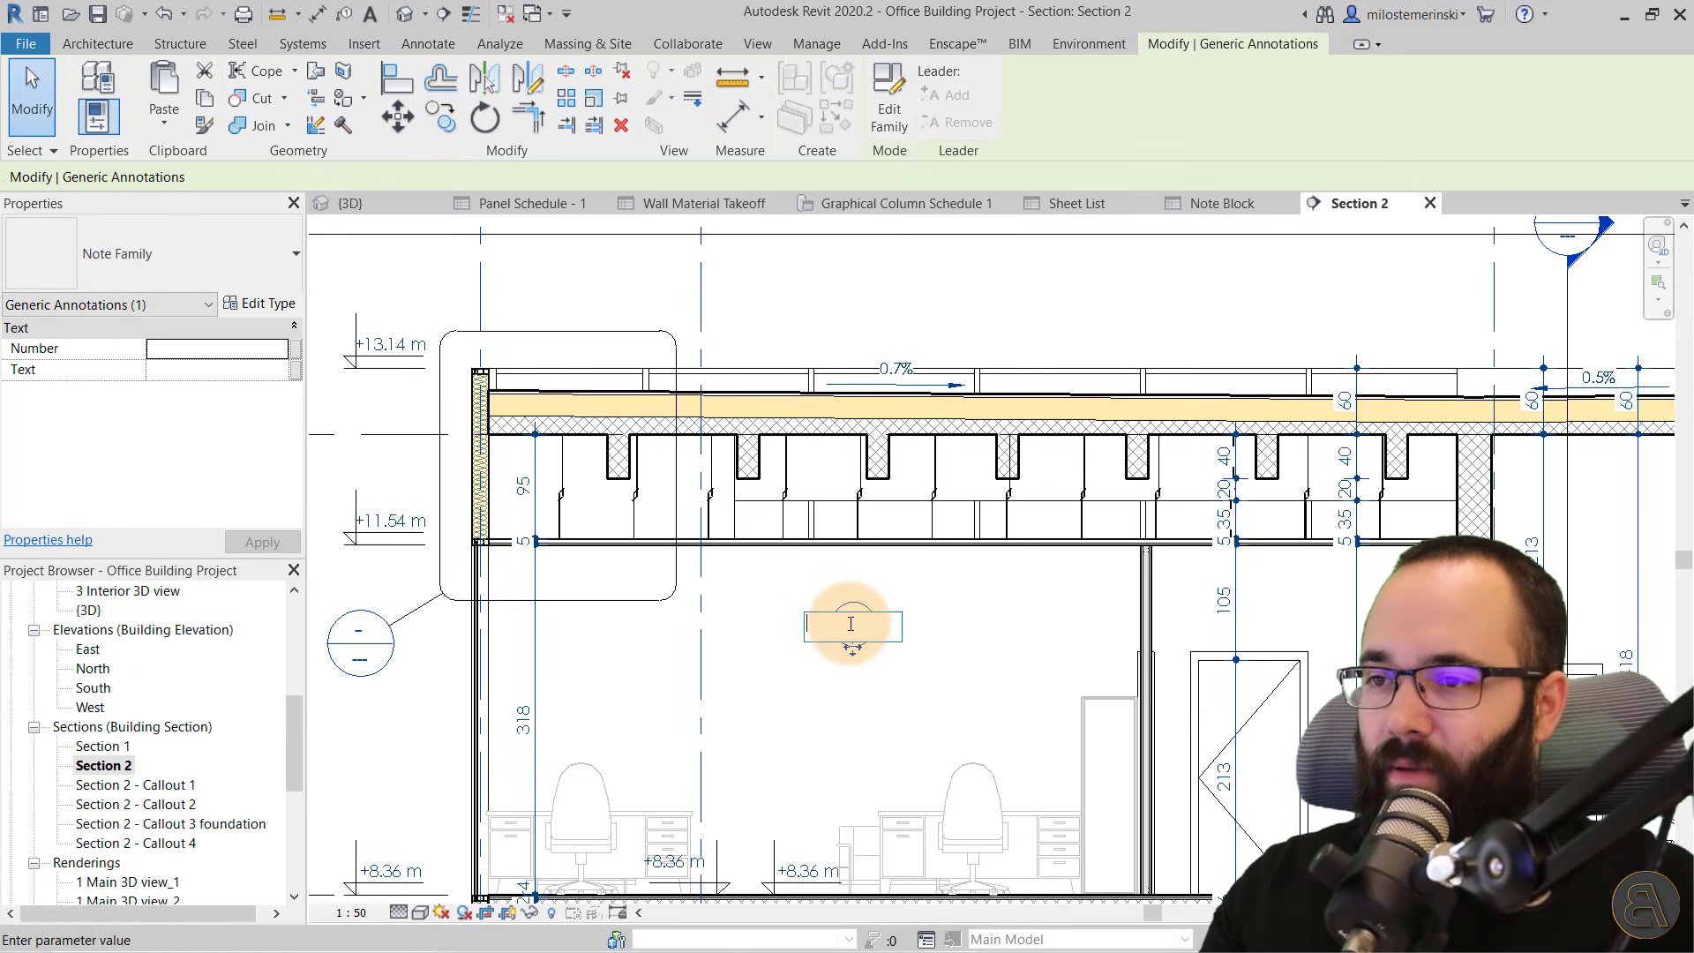
pyautogui.write('2')
pyautogui.press('Return')
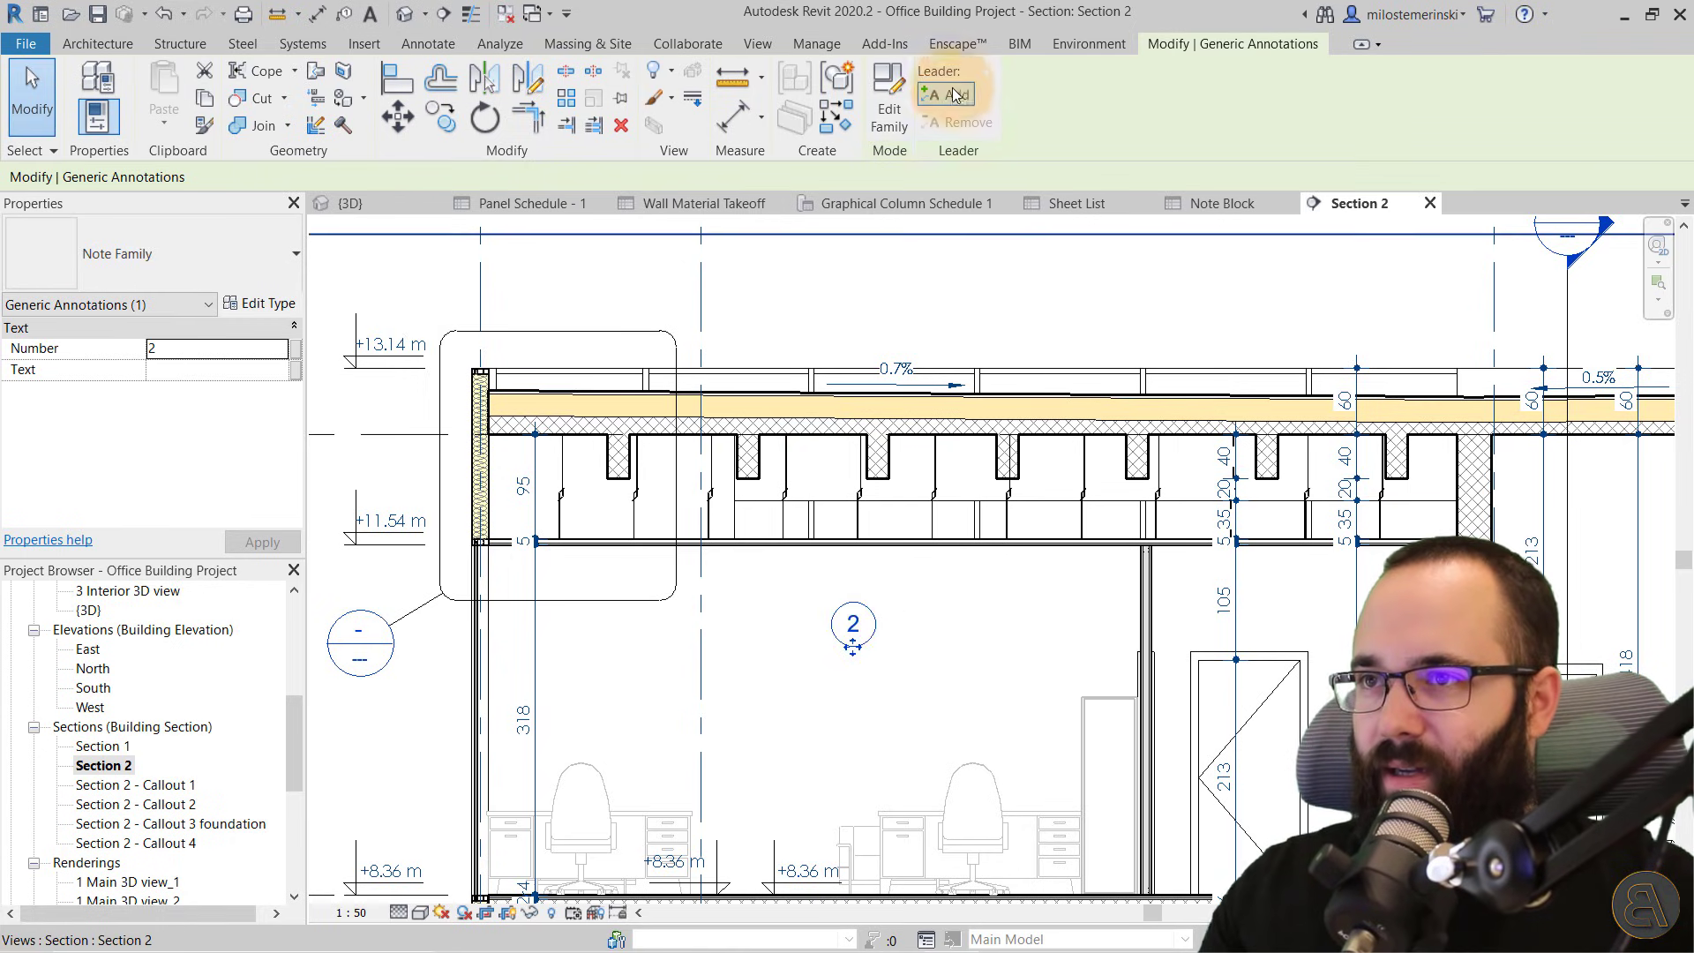
pyautogui.moveTo(552, 625); pyautogui.dragTo(1207, 658)
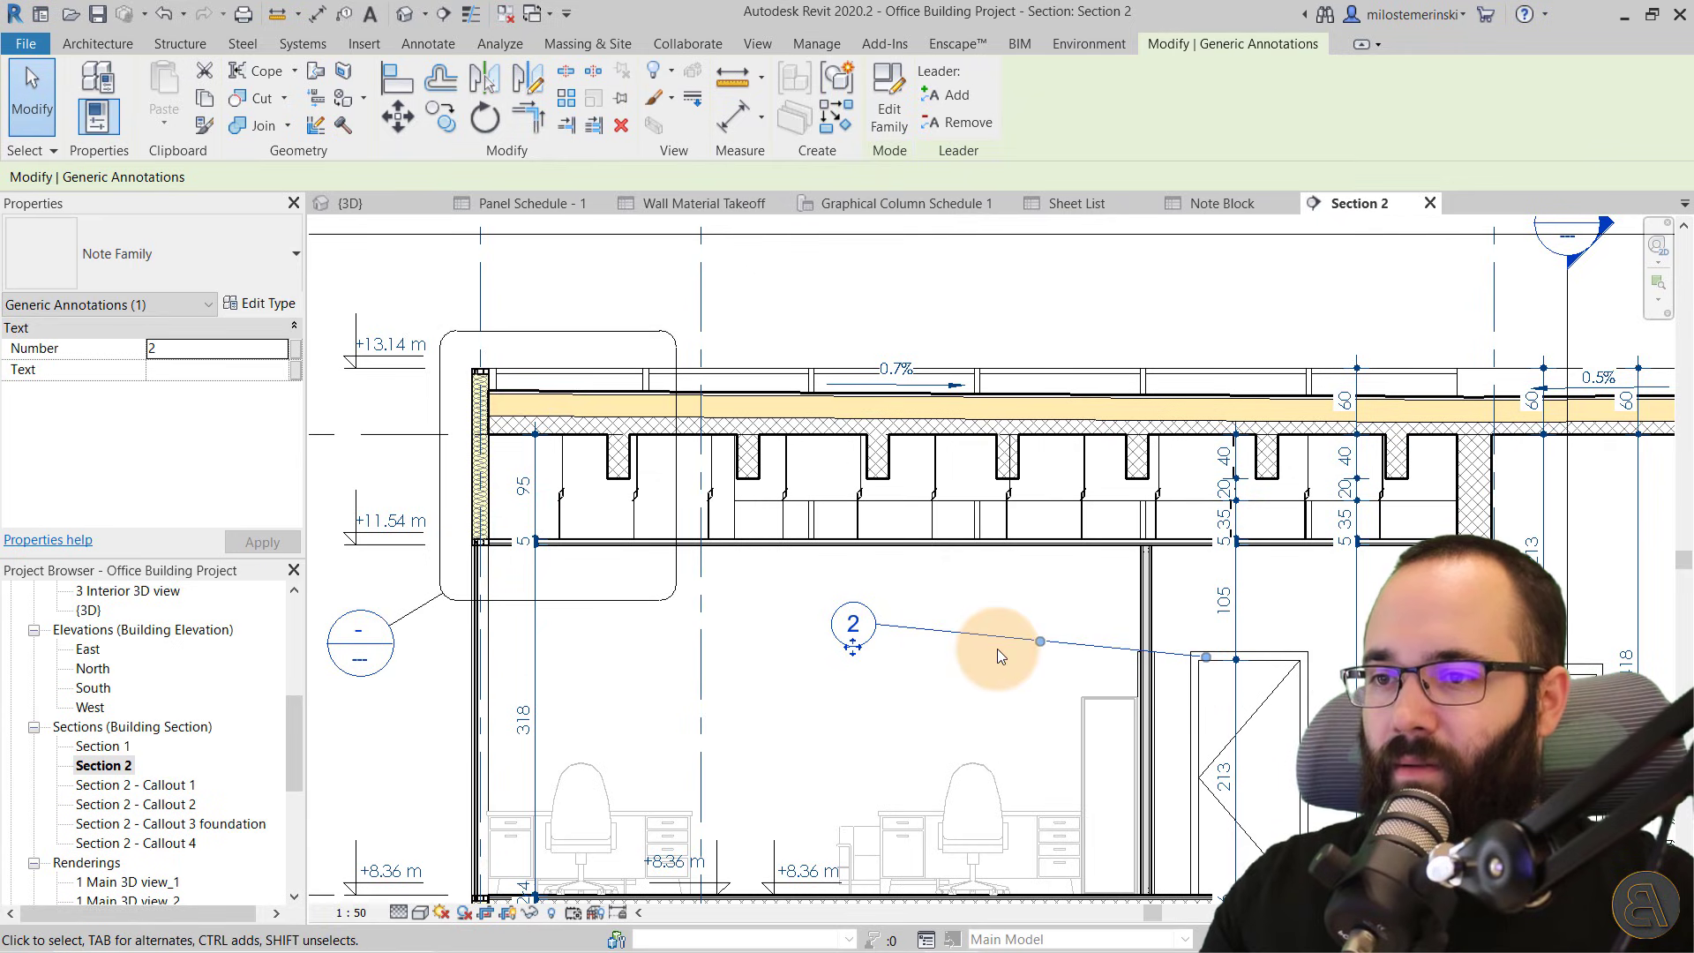
pyautogui.moveTo(1042, 649); pyautogui.dragTo(985, 625)
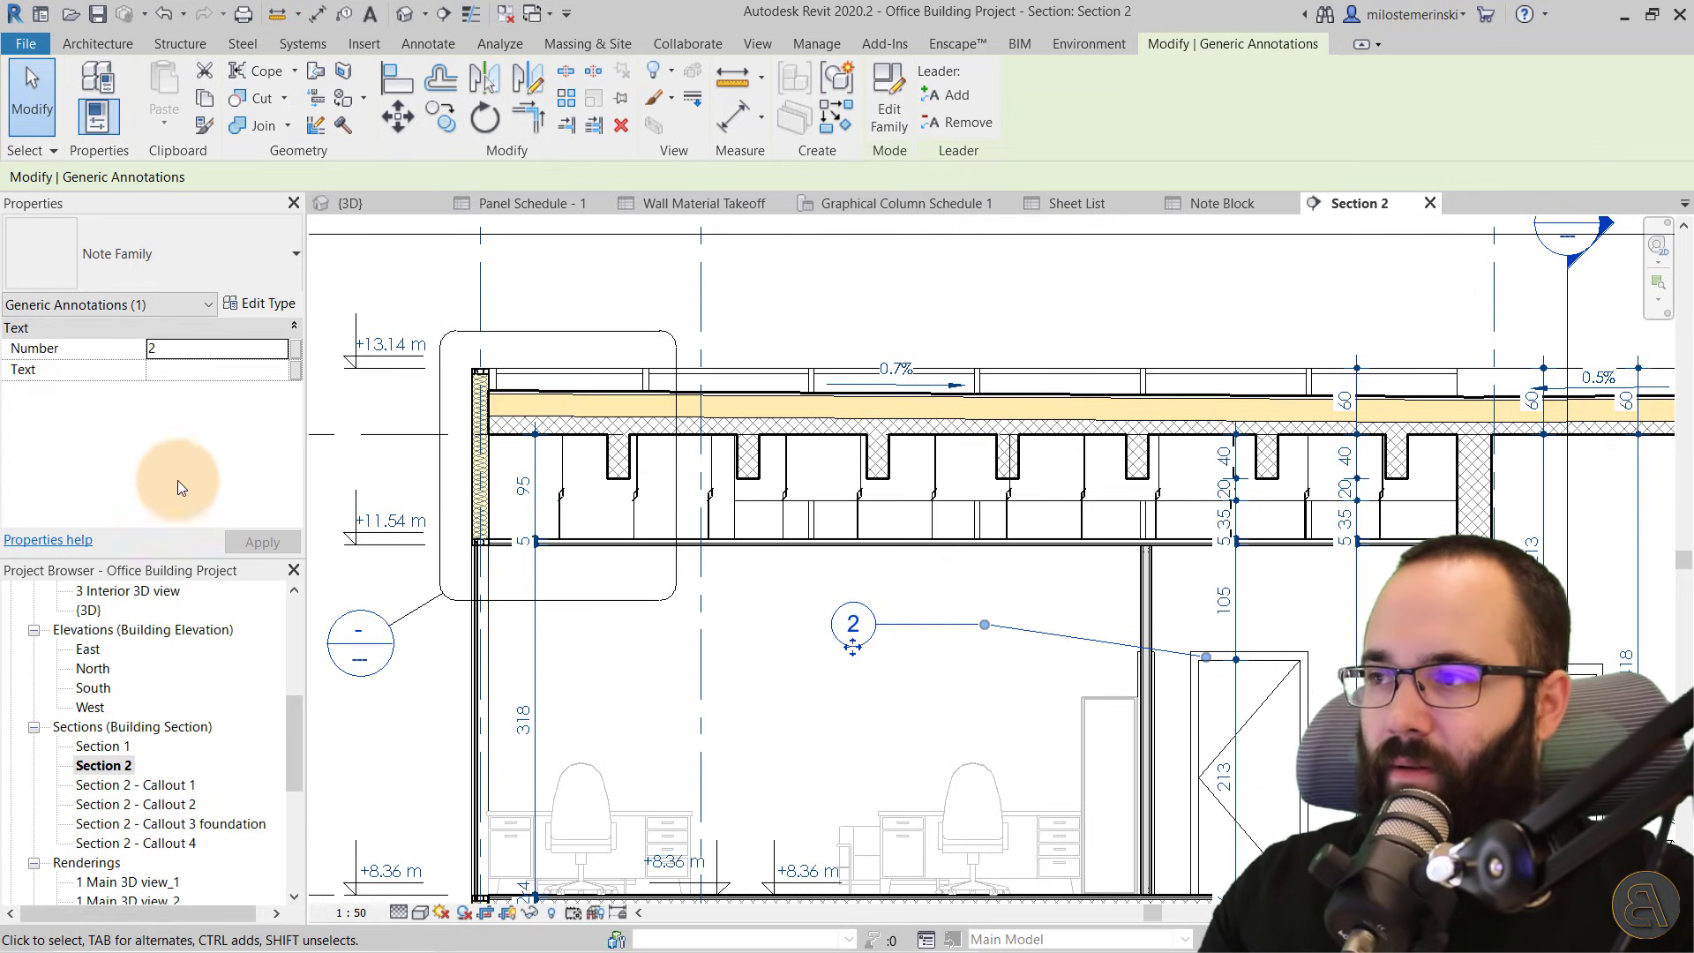
# Try to set the Text parameter of note 2 to "Larger door"
pyautogui.click(177, 369)
pyautogui.write('Larger do')
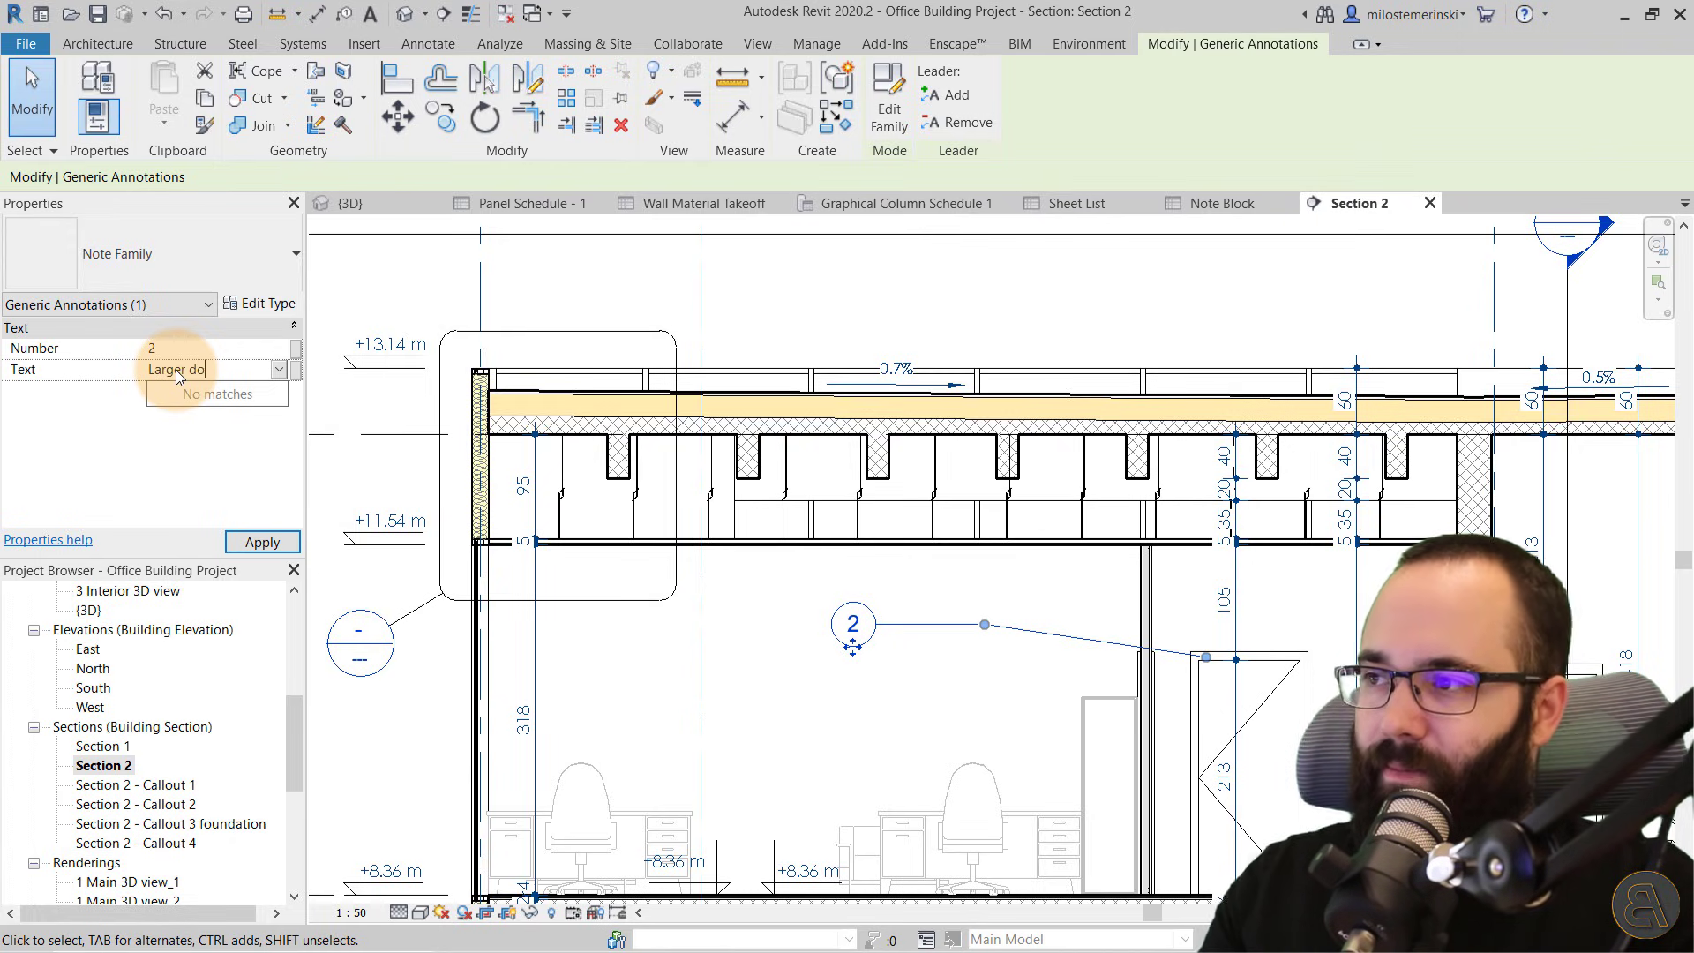
pyautogui.write('or')
pyautogui.click(281, 542)
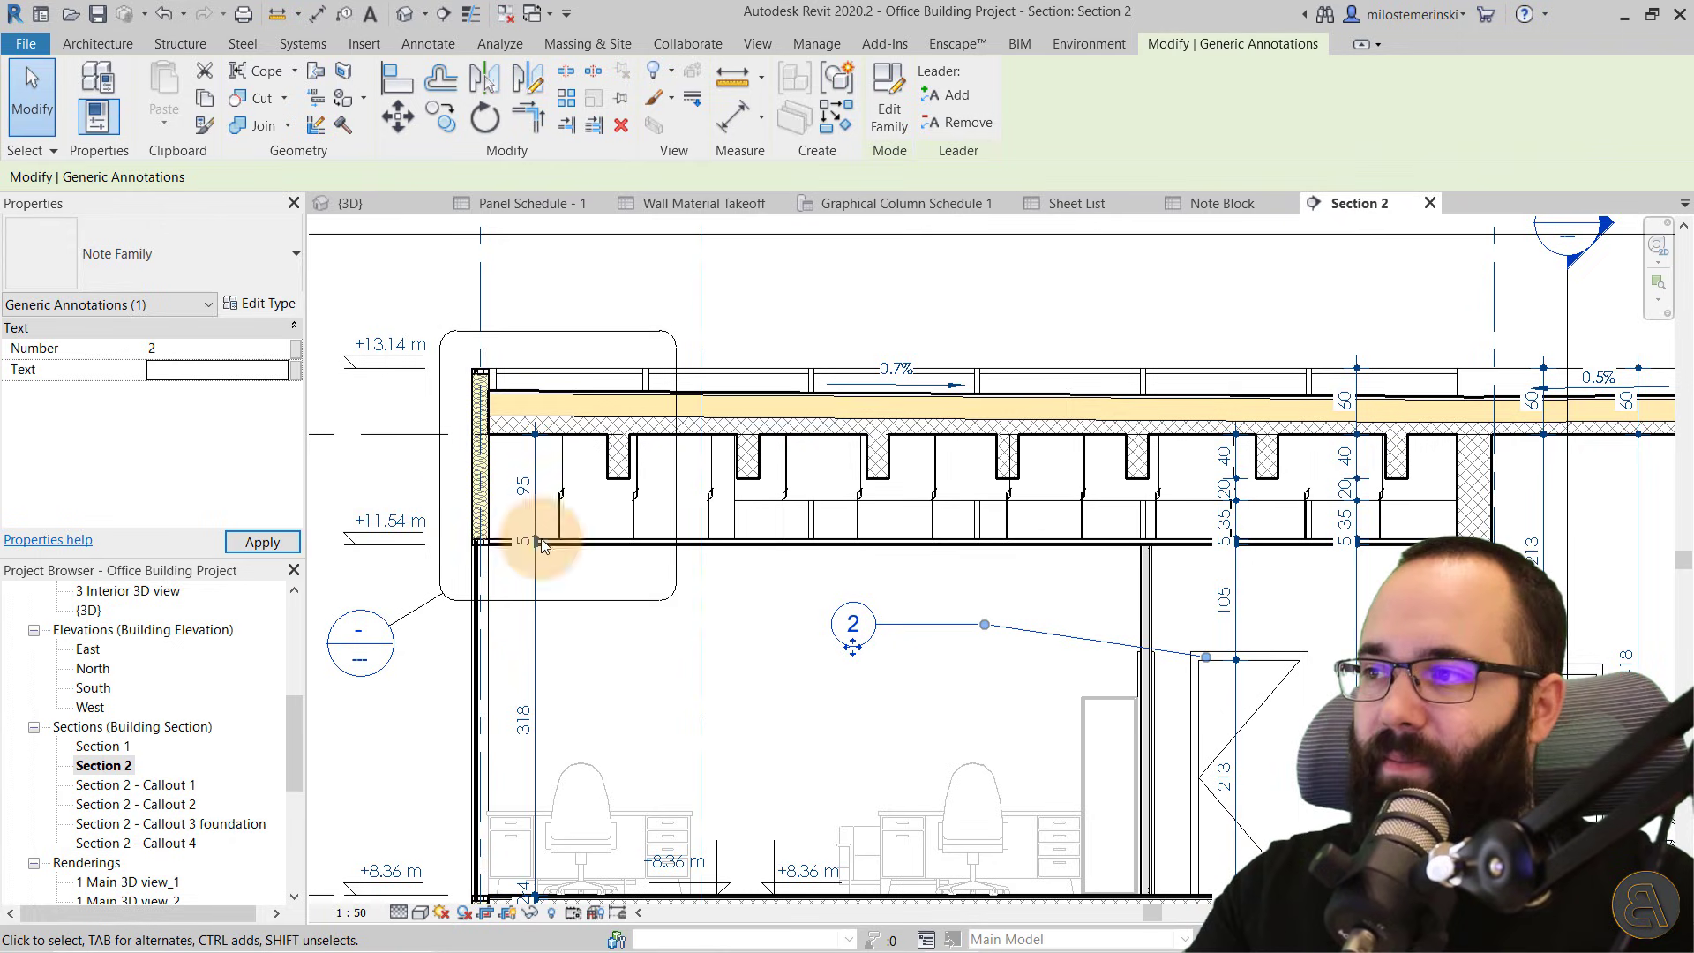
pyautogui.click(221, 369)
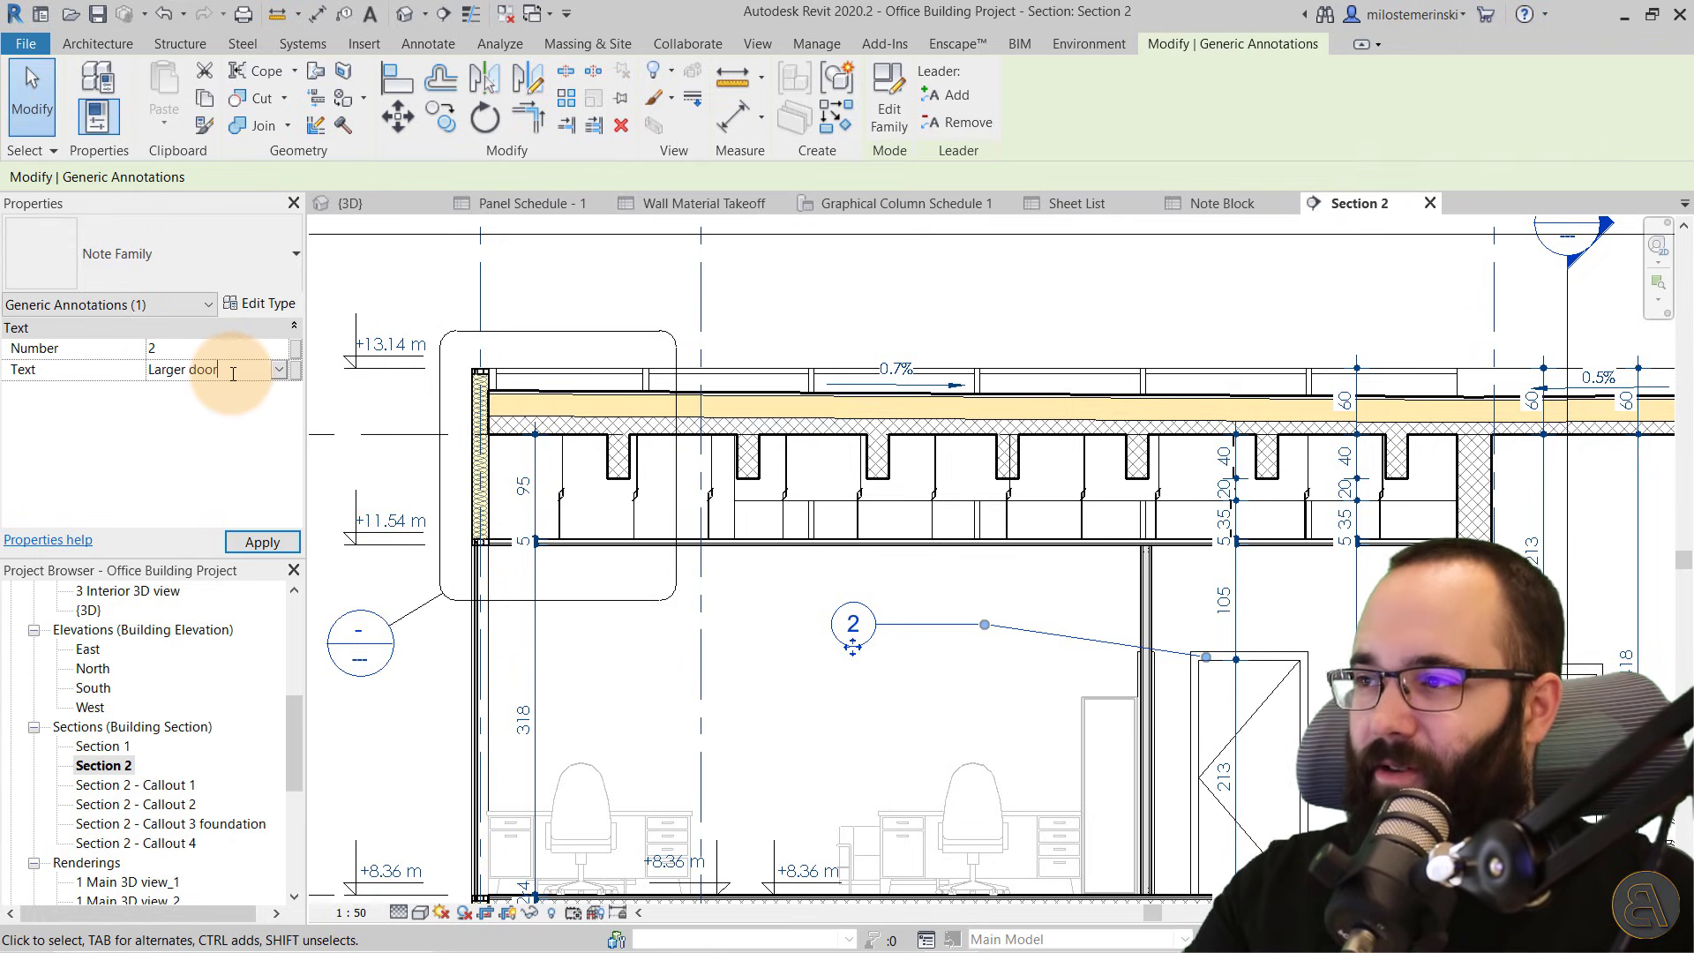
pyautogui.click(251, 541)
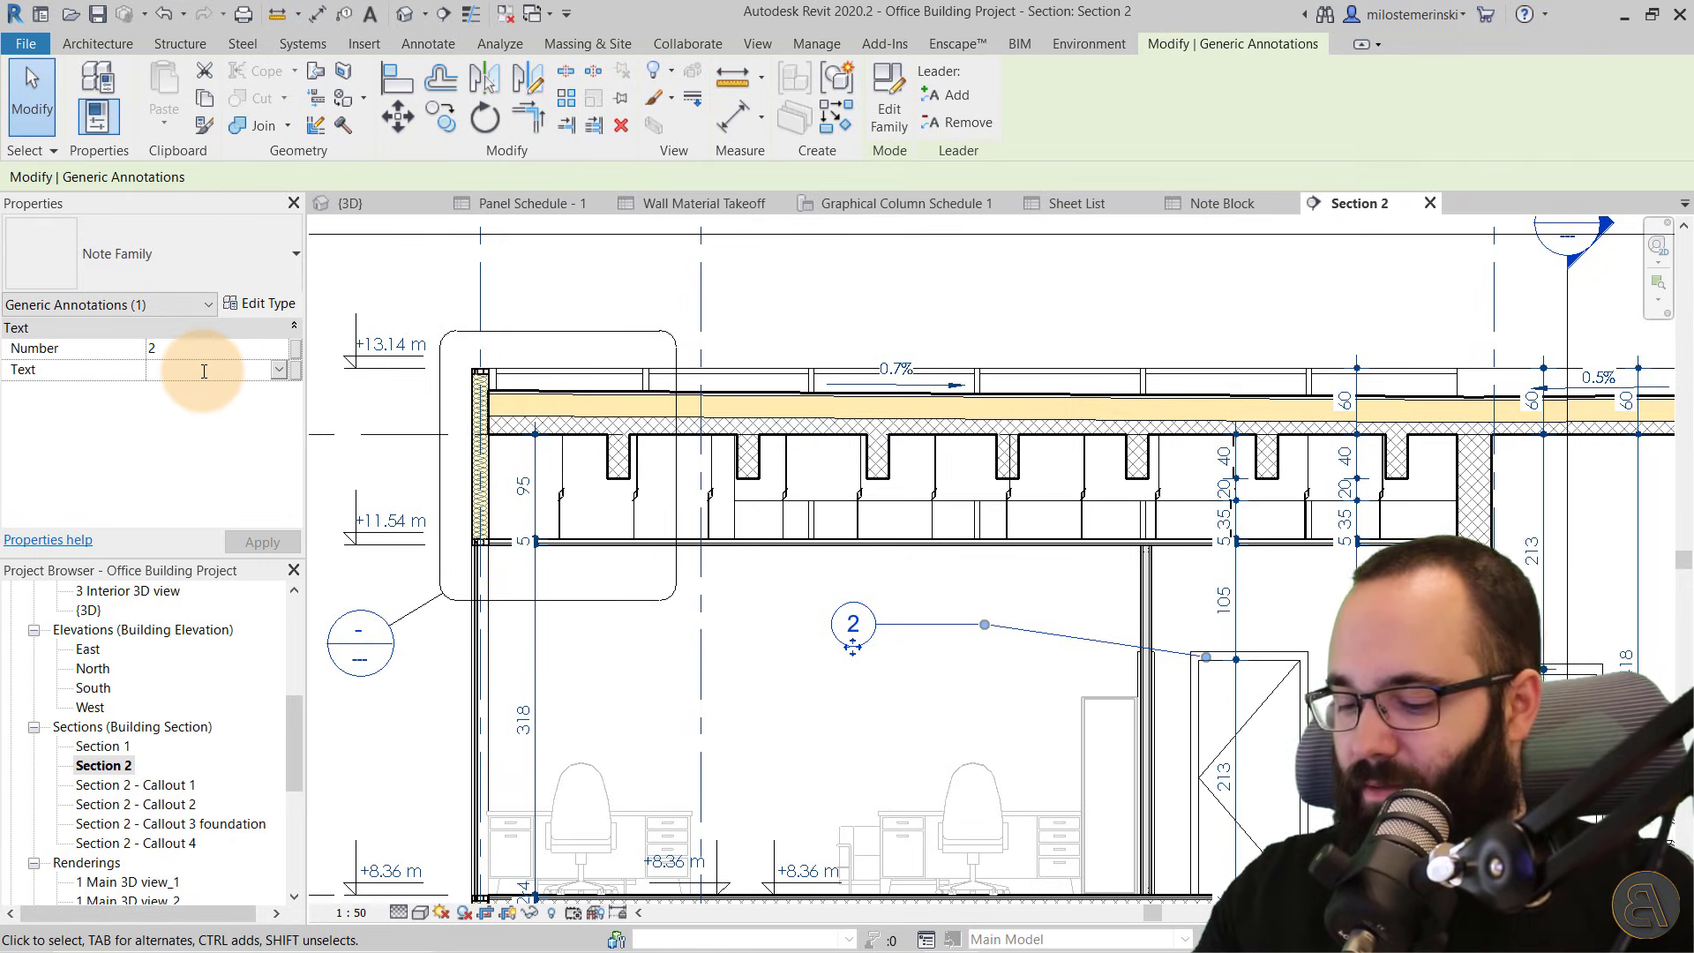
# Enter "Larger door" as the Text of note 2 and apply it
pyautogui.write('Larger door')
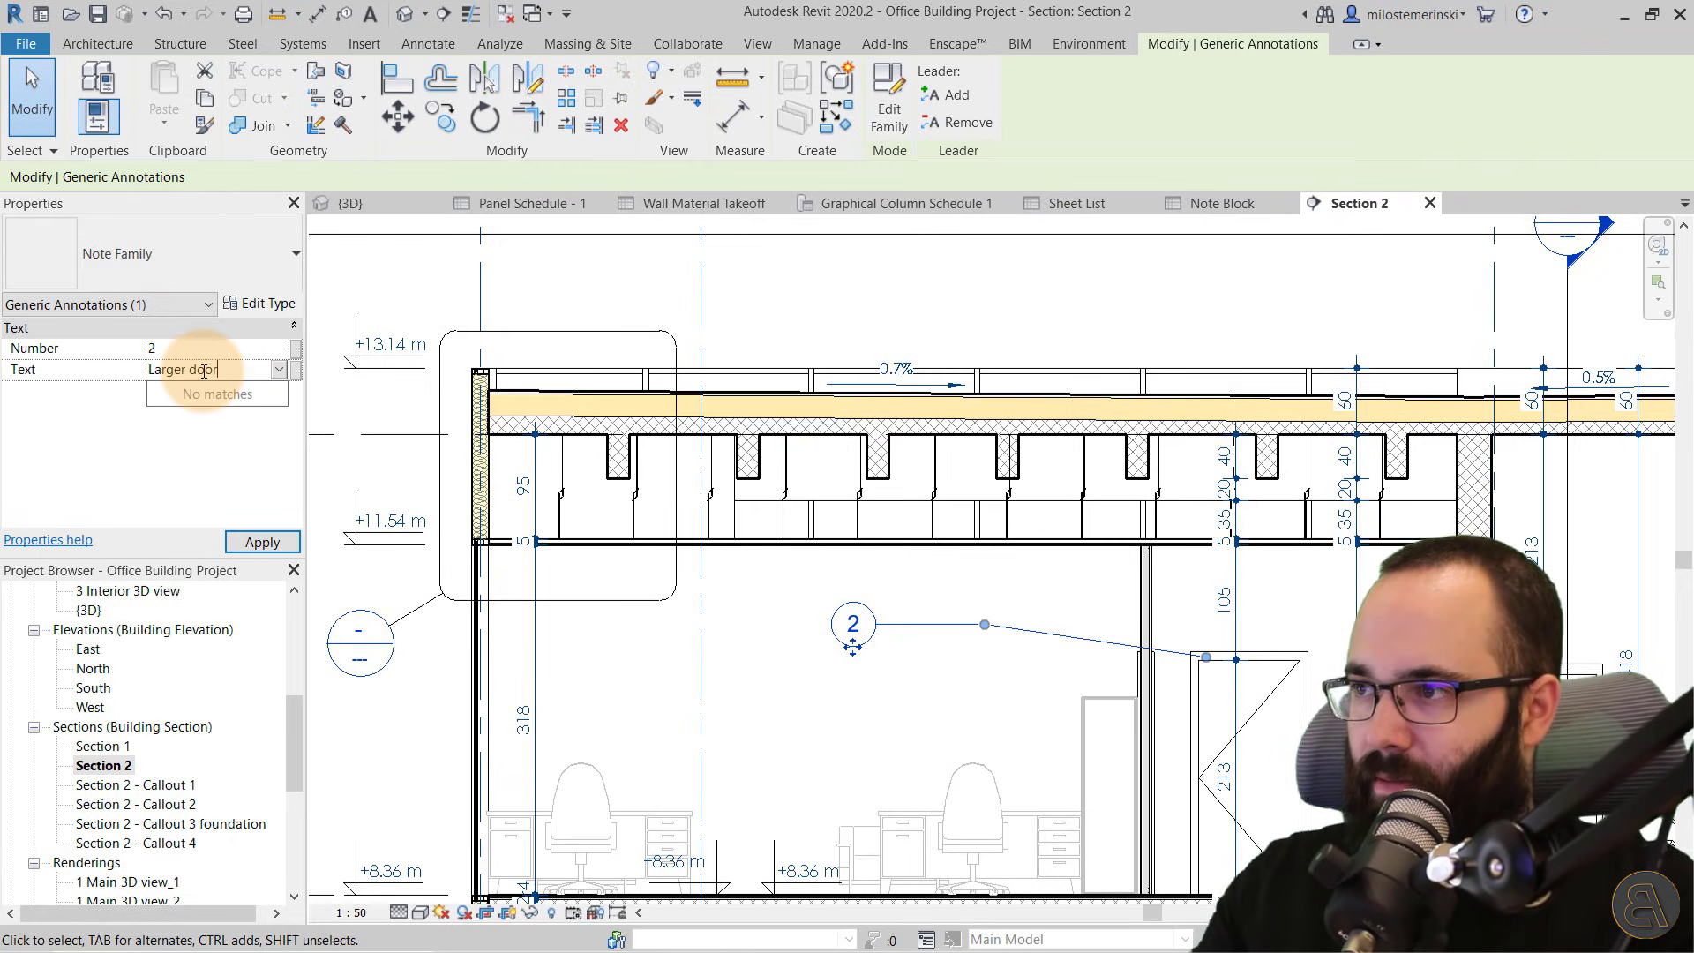
pyautogui.click(261, 542)
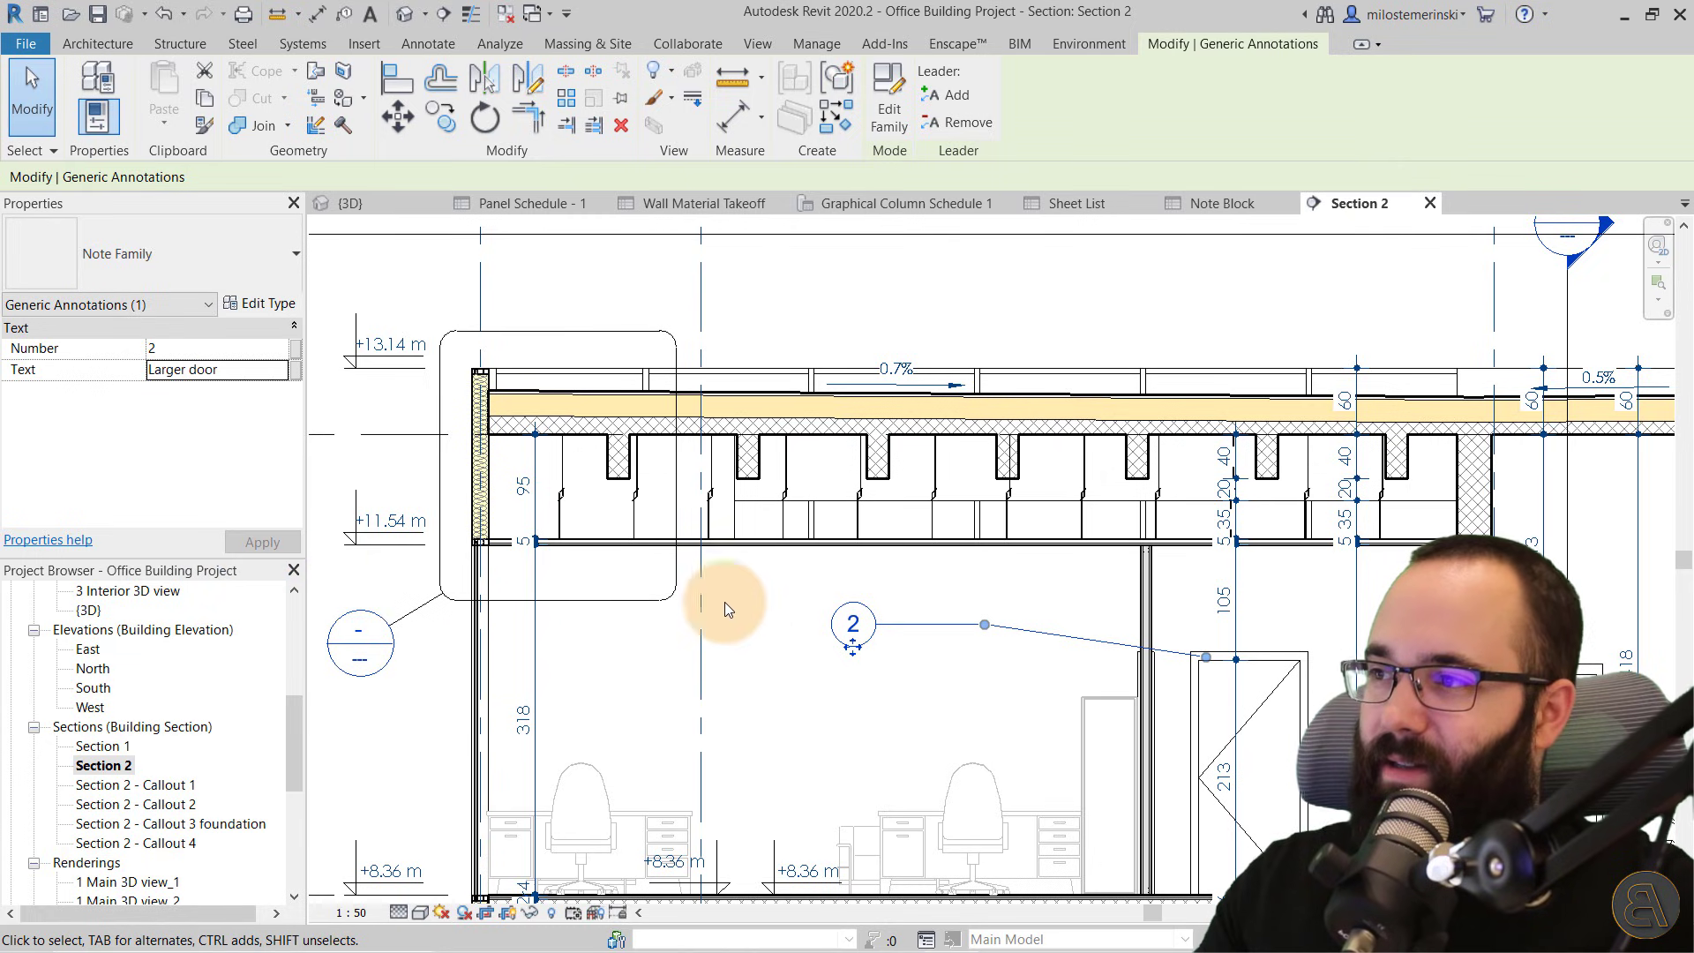
# Select note 1 beside the exterior wall and apply "Check this" as its Text
pyautogui.scroll(-1, 739, 481)
pyautogui.scroll(-3, 740, 480)
pyautogui.scroll(4, 579, 632)
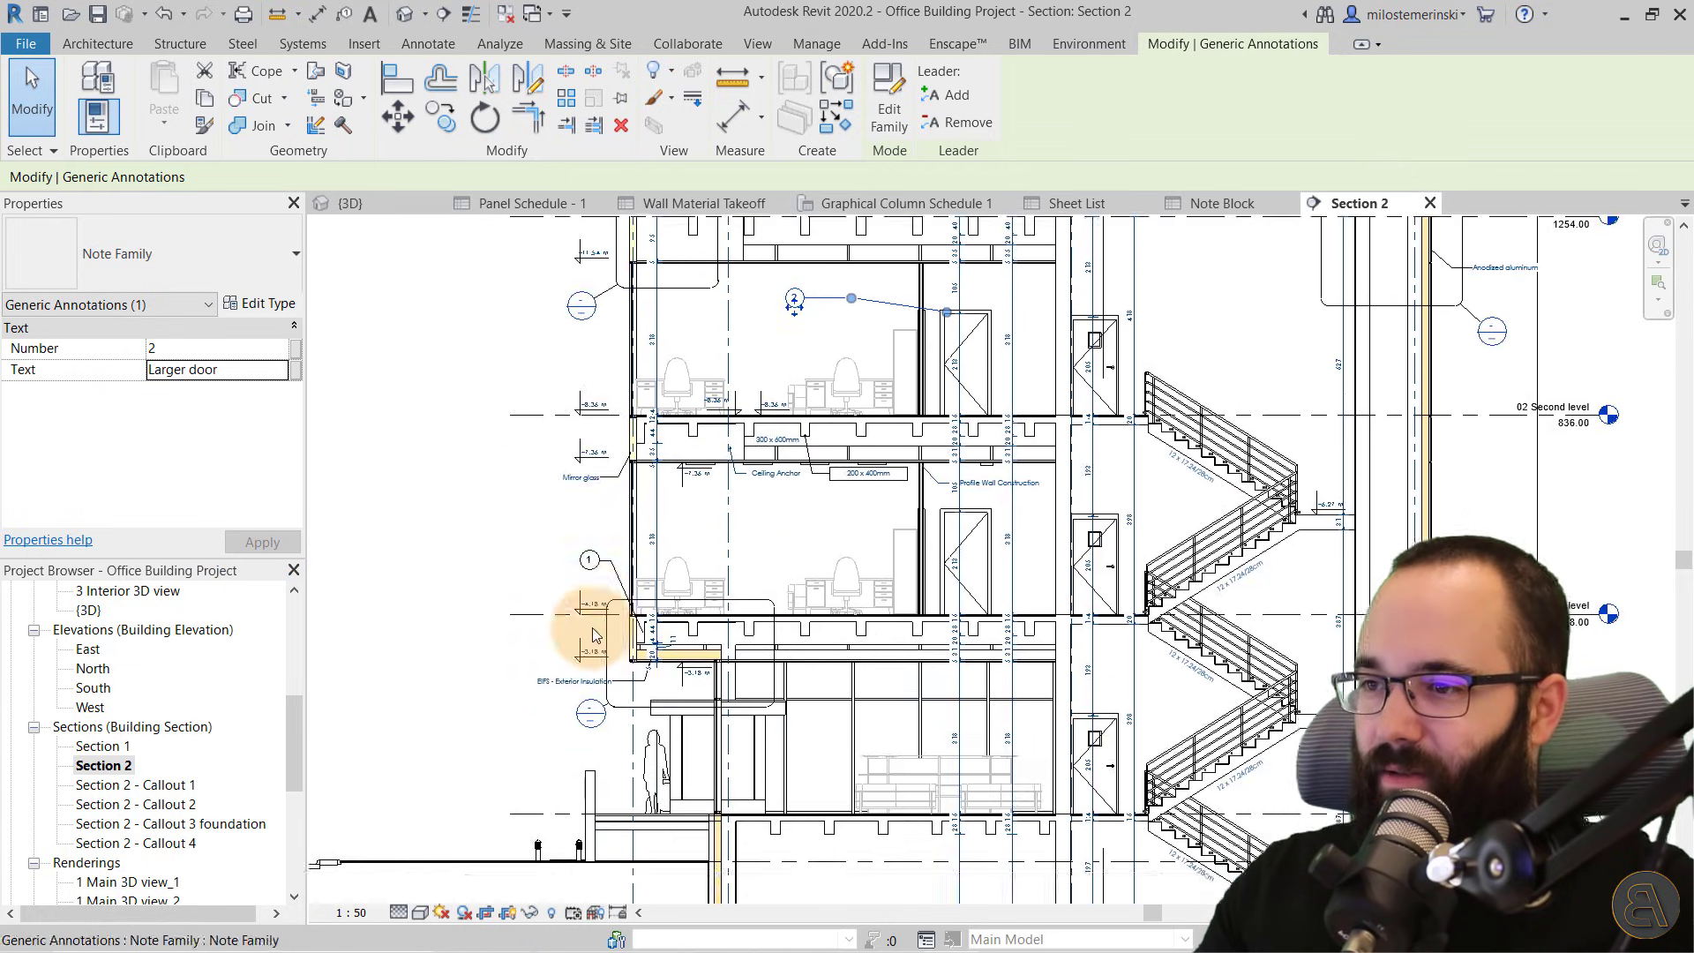
pyautogui.click(624, 514)
pyautogui.click(586, 503)
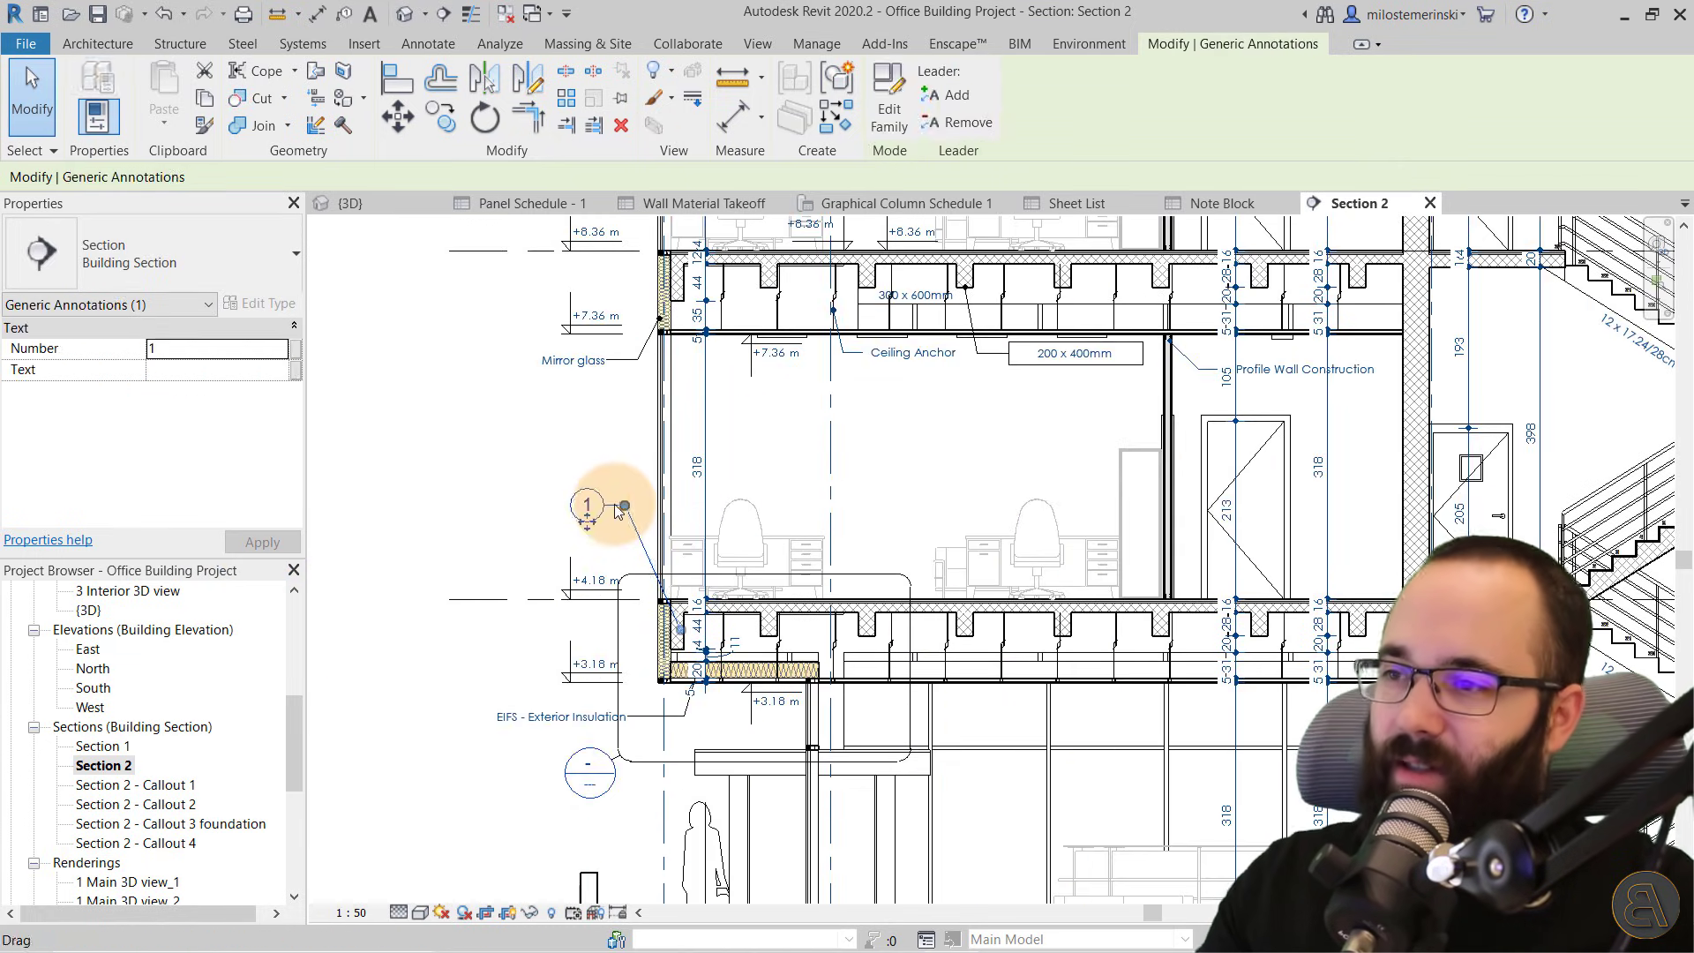
pyautogui.click(185, 369)
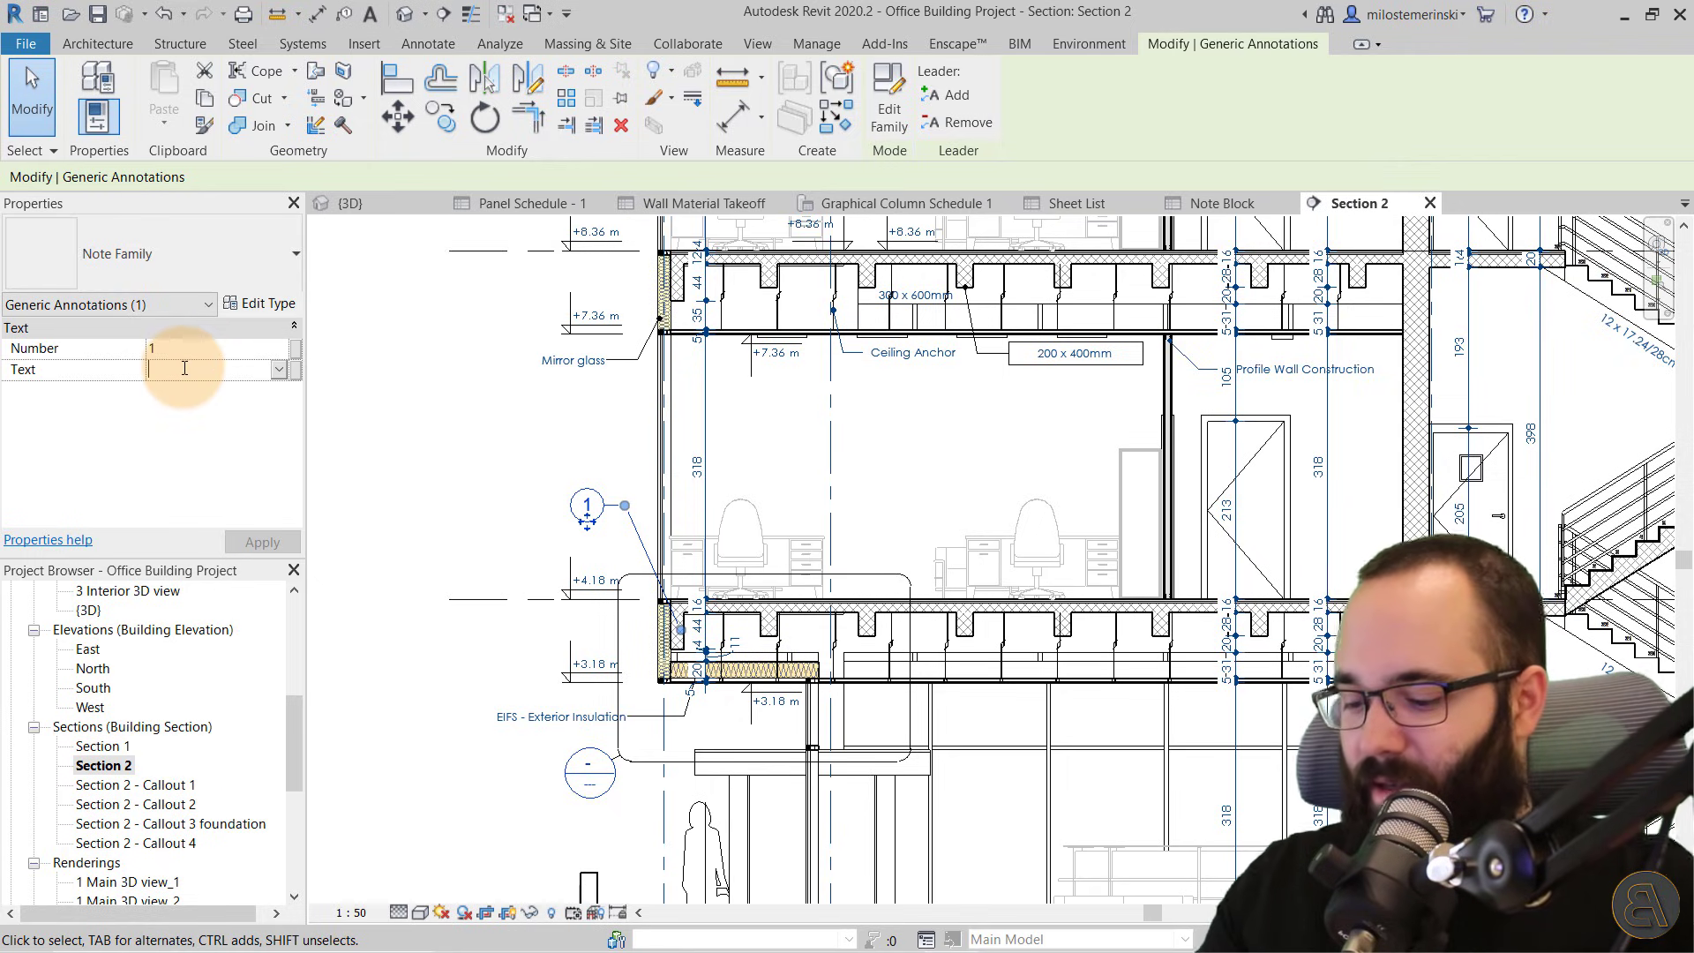
pyautogui.write('Check this')
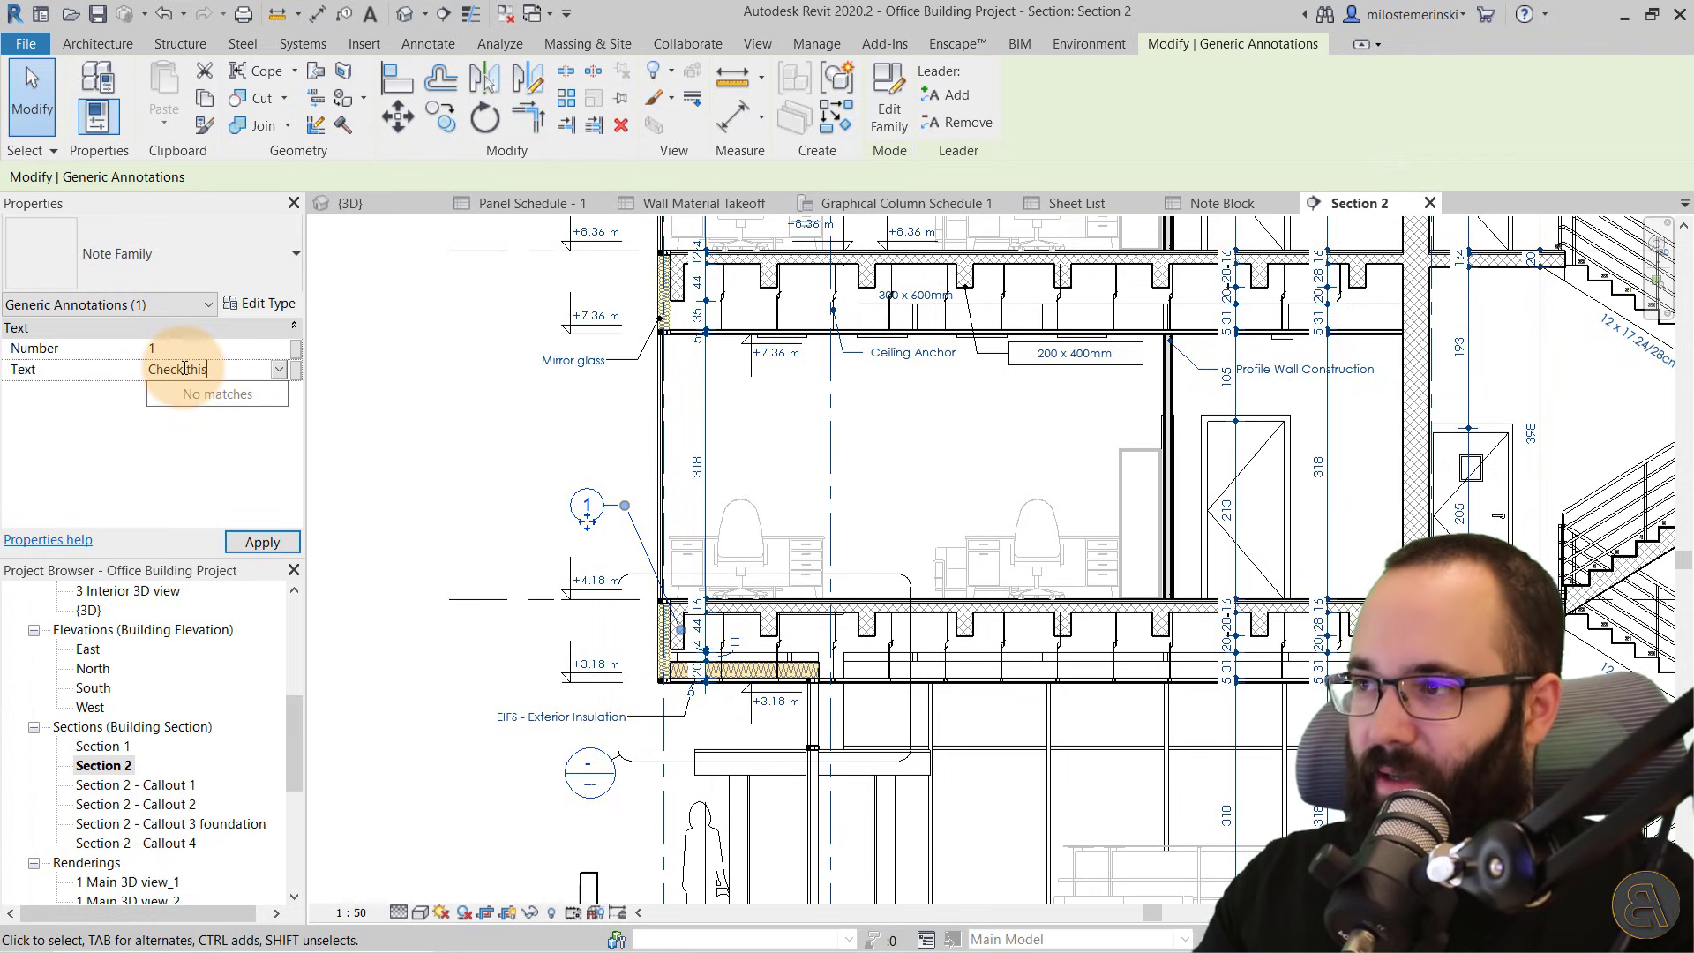
pyautogui.press('Return')
pyautogui.click(262, 542)
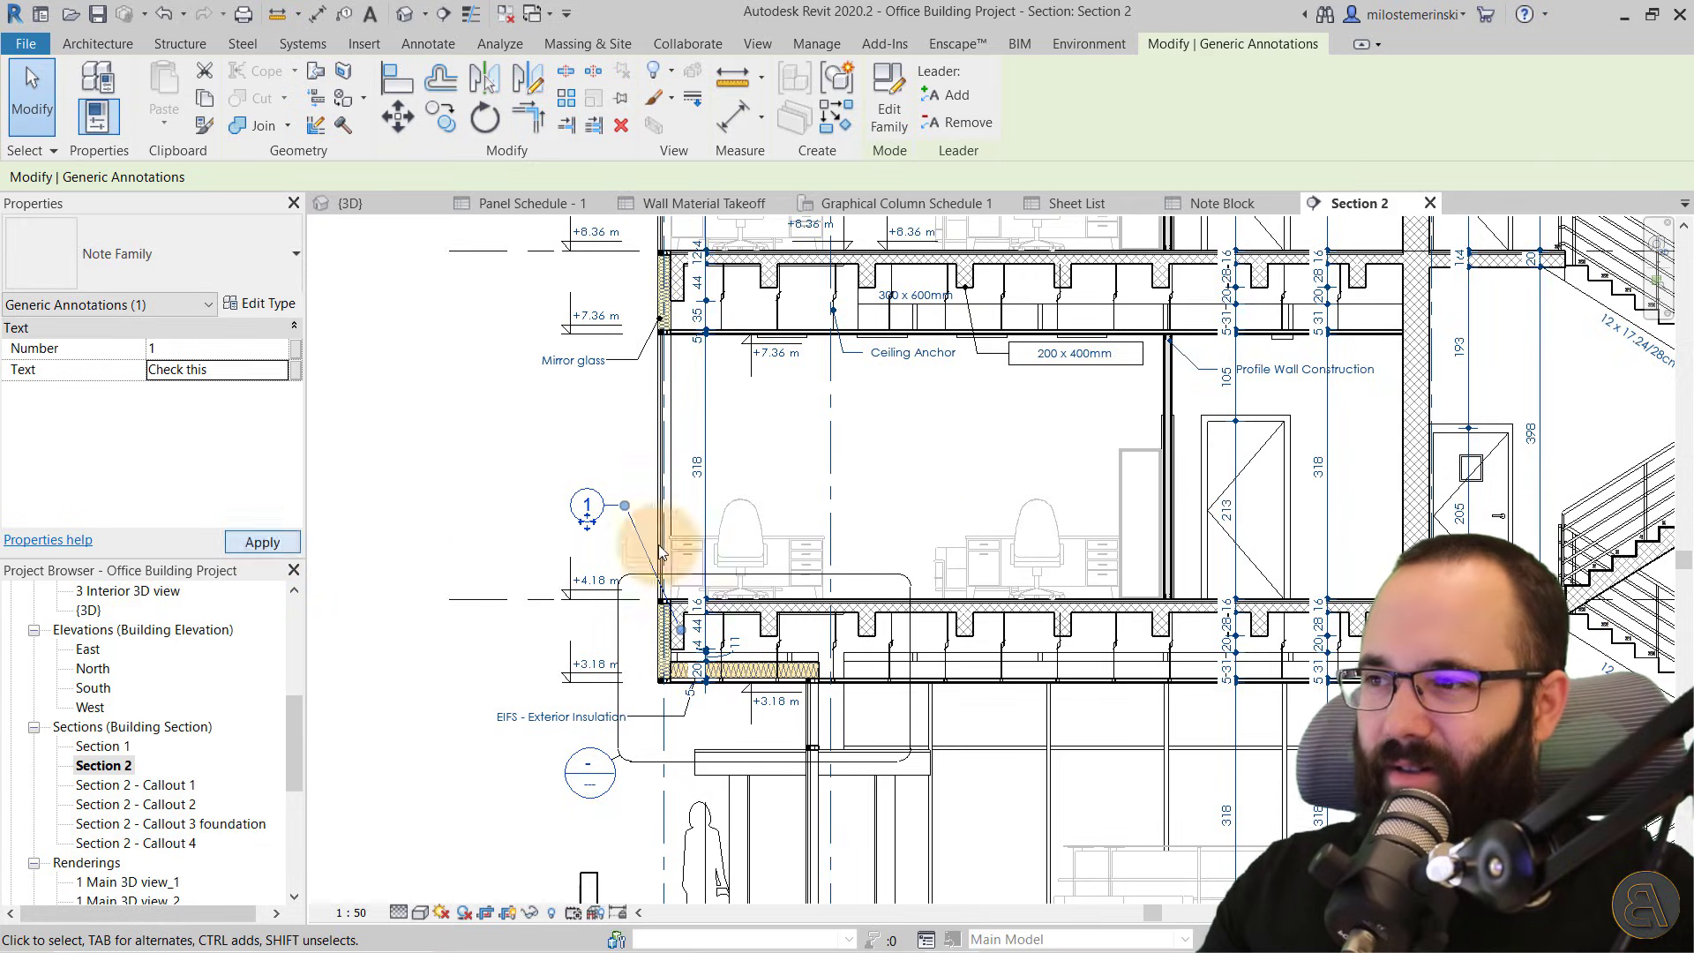
# Switch to the Note Block schedule, narrow its Number column and widen its Text column
pyautogui.click(1221, 203)
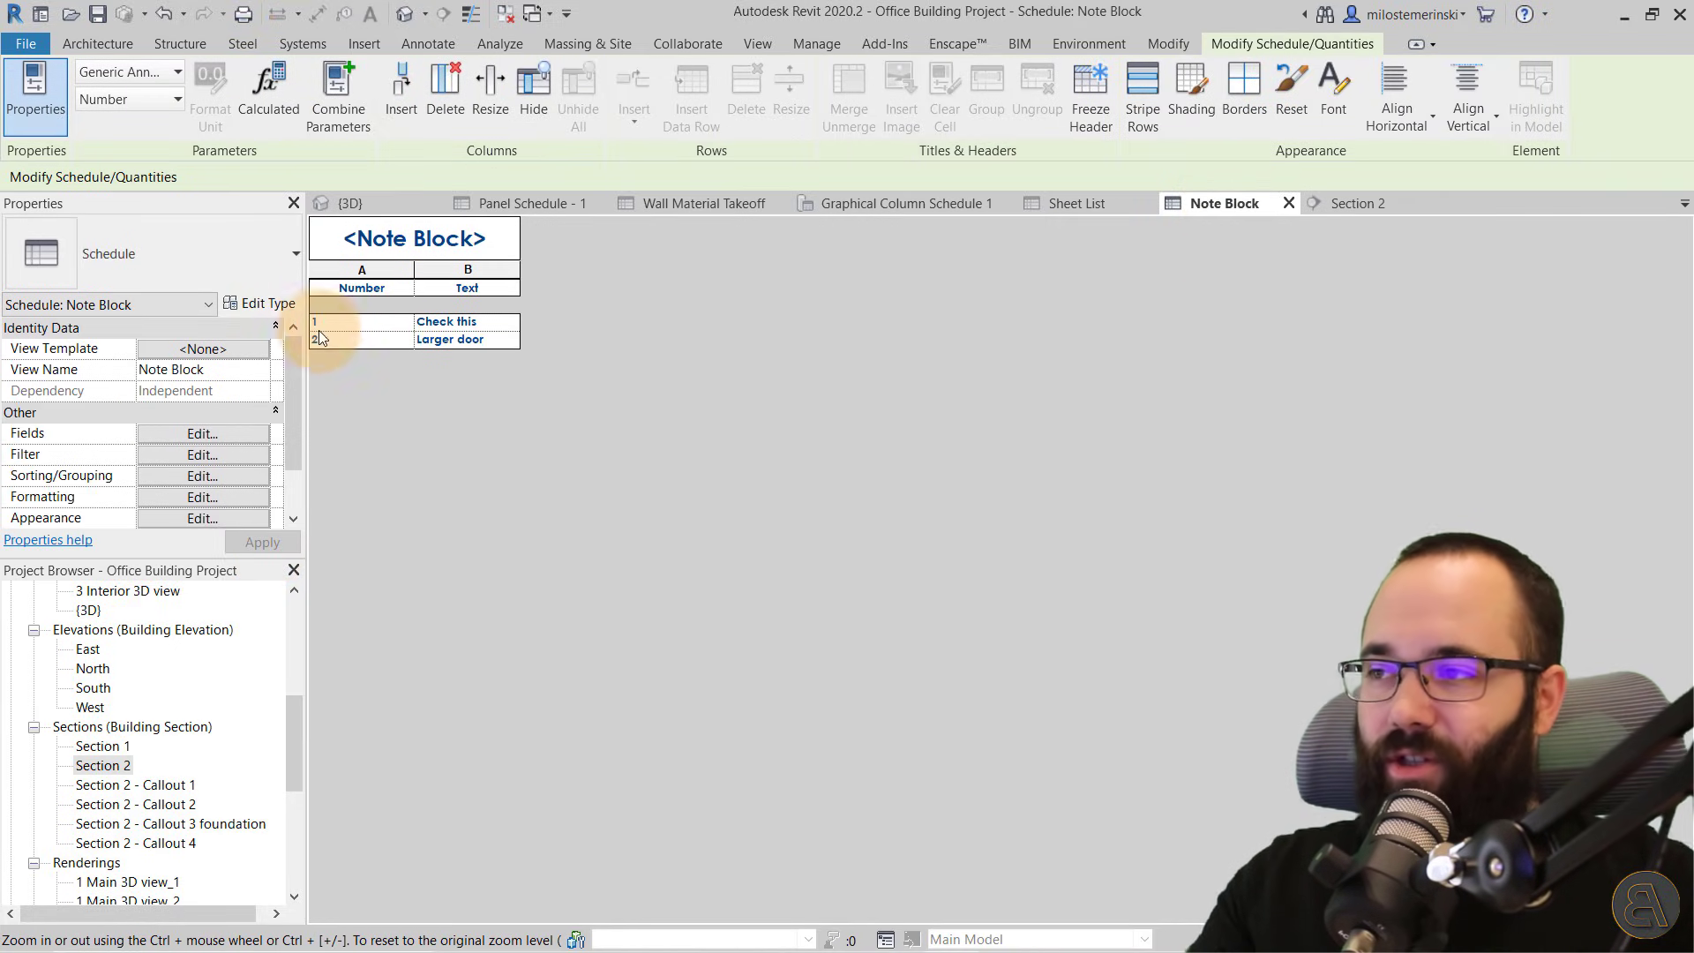
pyautogui.moveTo(413, 287); pyautogui.dragTo(361, 290)
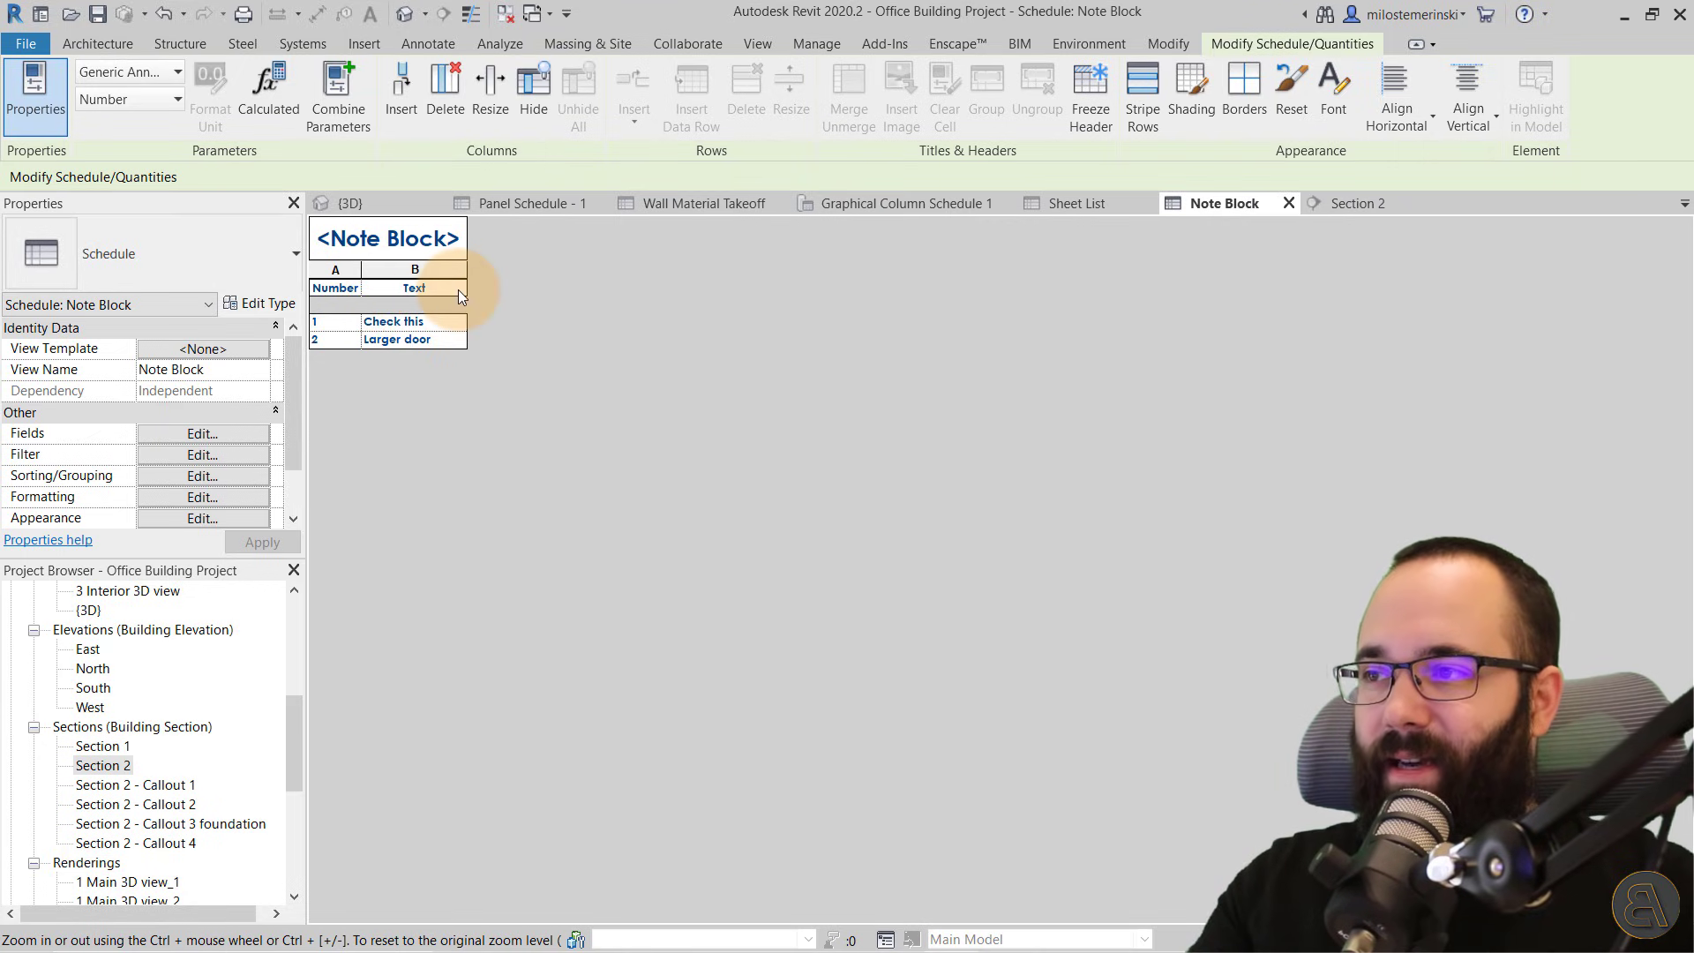
pyautogui.moveTo(466, 290); pyautogui.dragTo(556, 291)
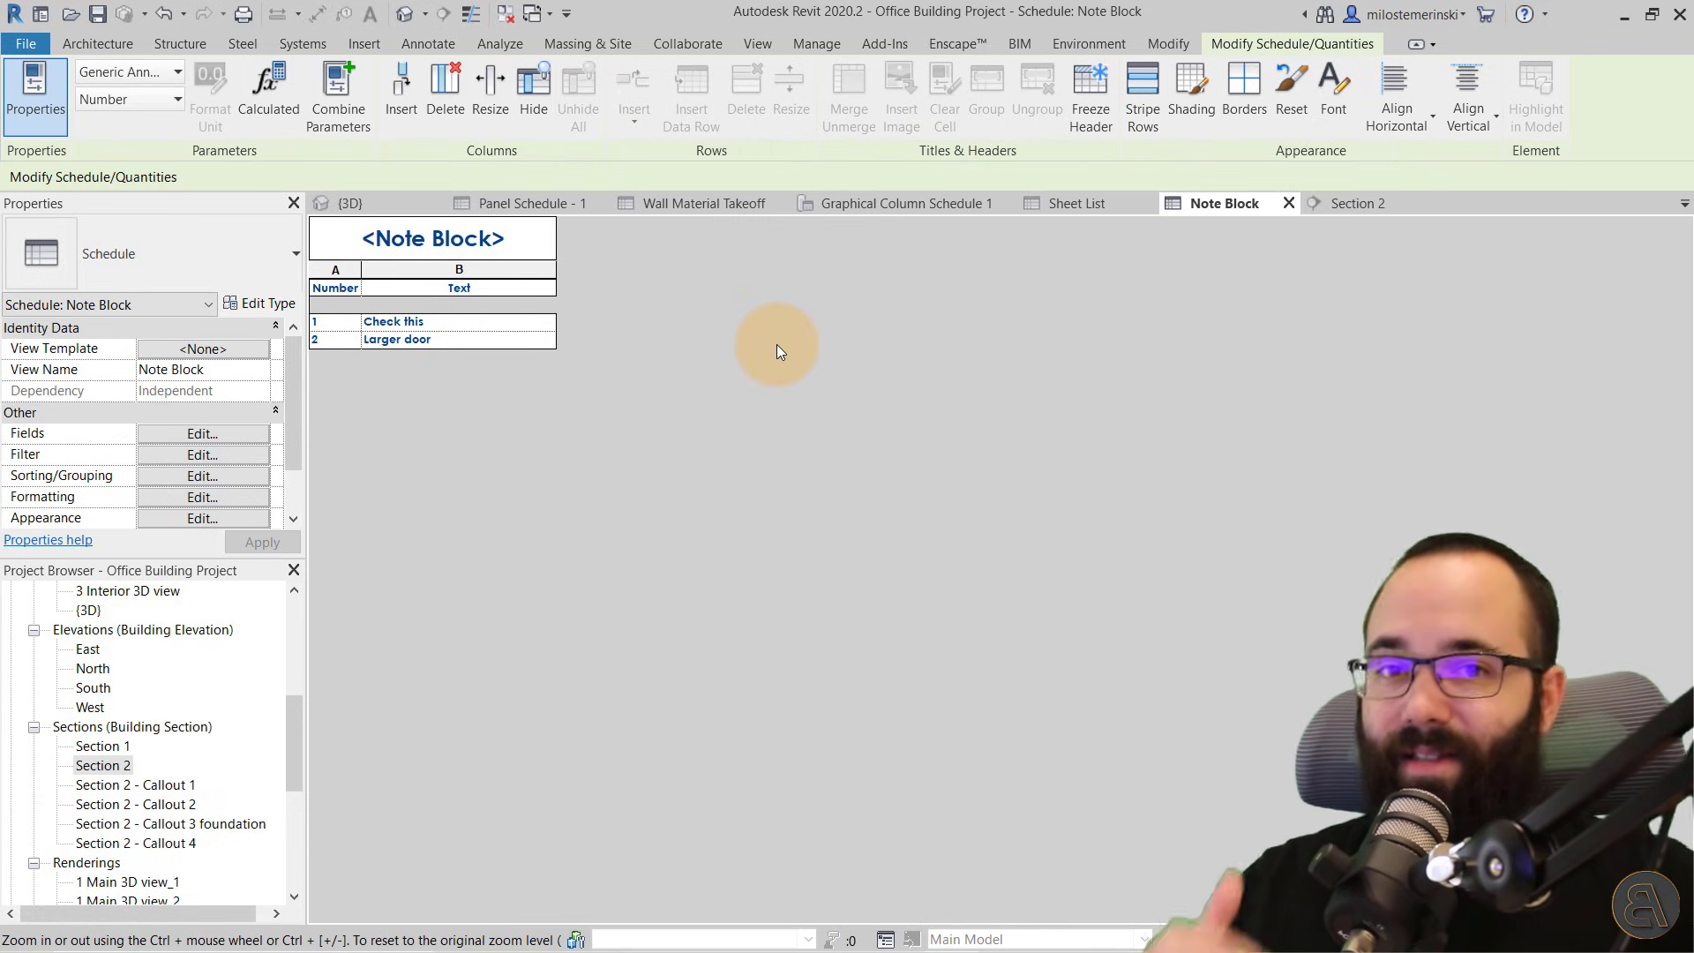
# View the placed notes 1 and 2 in Section 2, then return to the Note Block schedule
pyautogui.click(1341, 204)
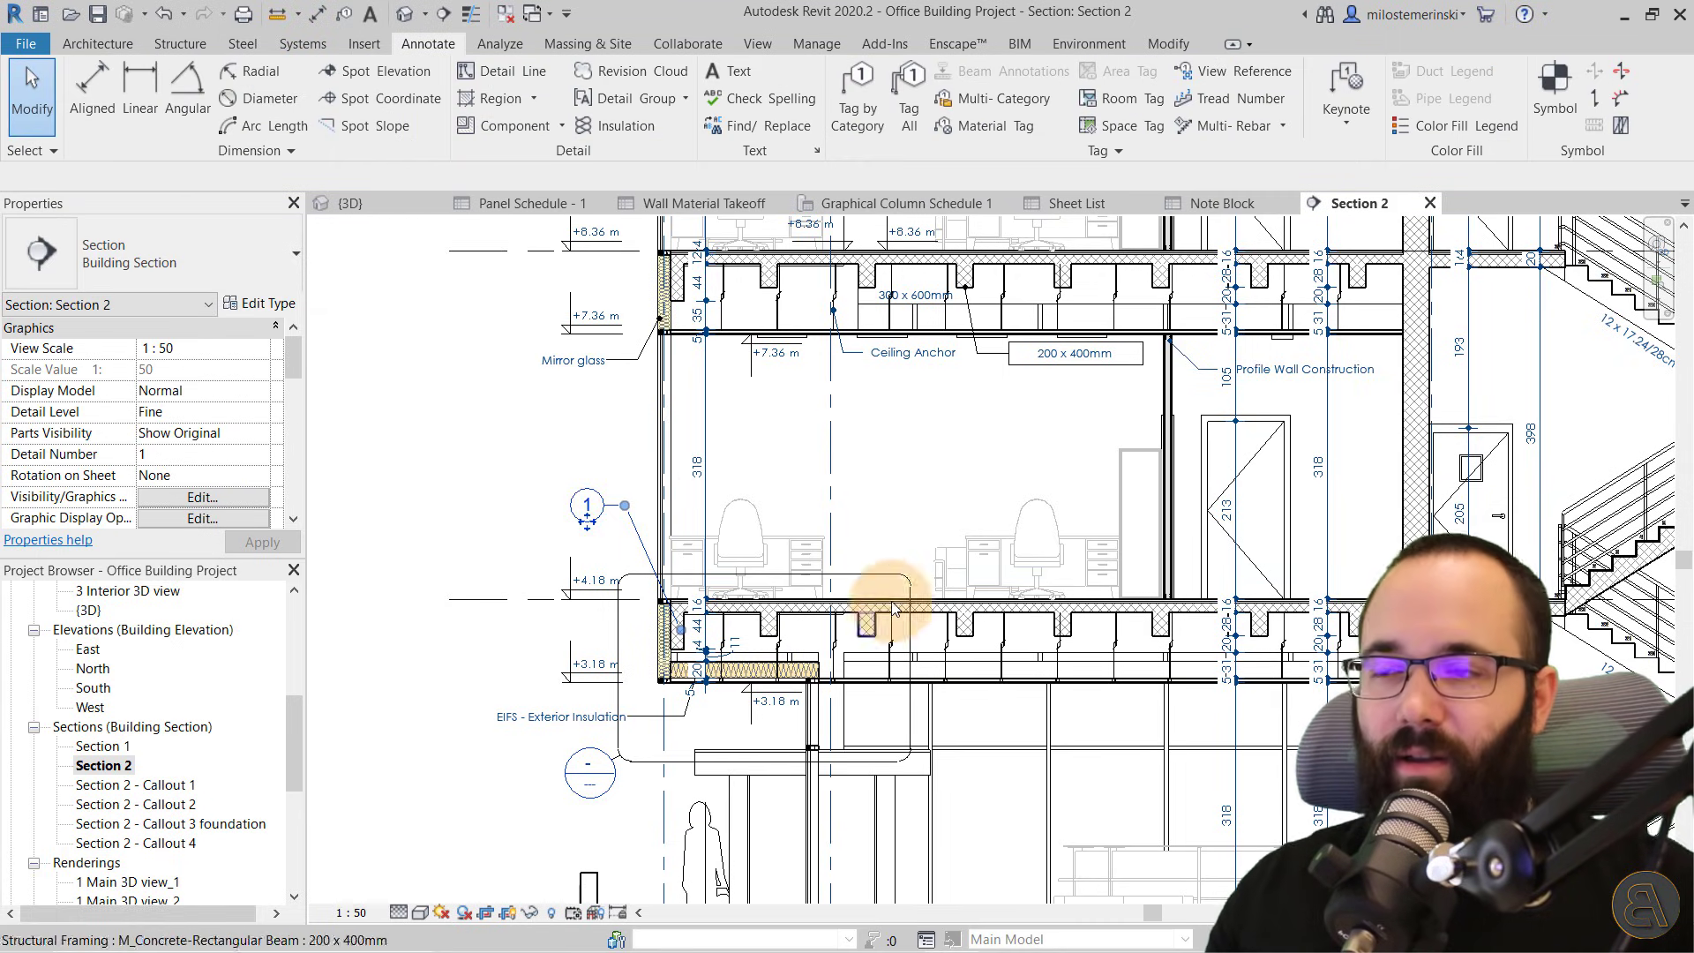
pyautogui.scroll(-2, 876, 495)
pyautogui.moveTo(876, 495); pyautogui.dragTo(777, 543, button='middle')
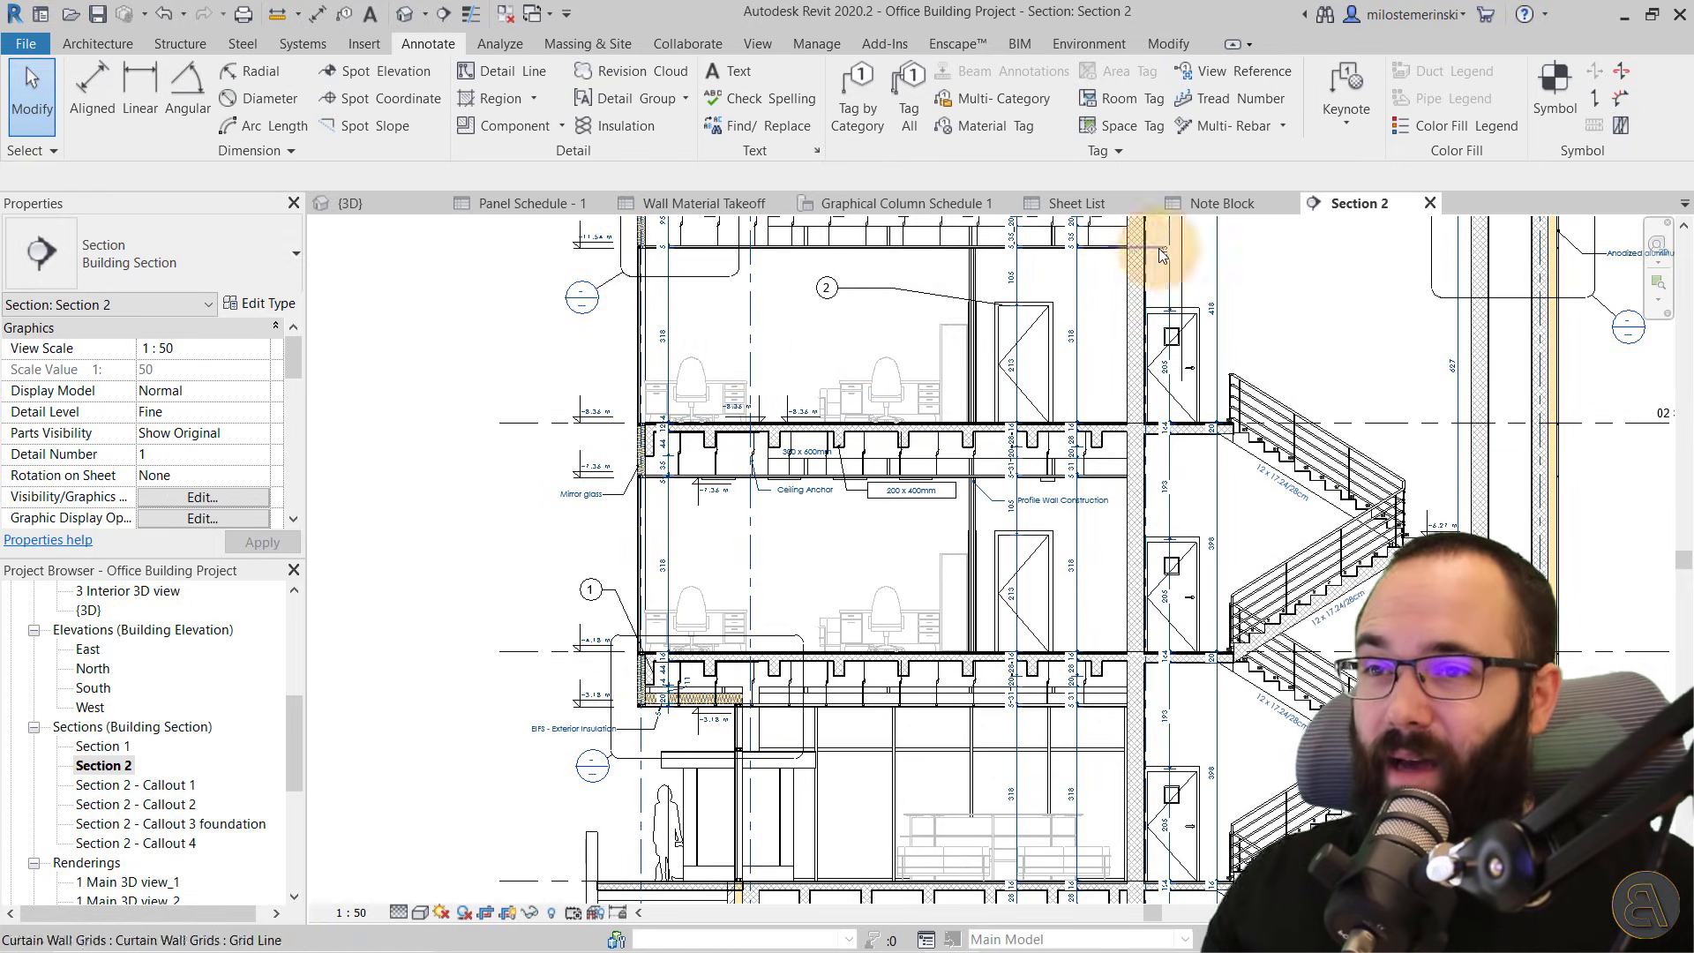
pyautogui.click(1222, 203)
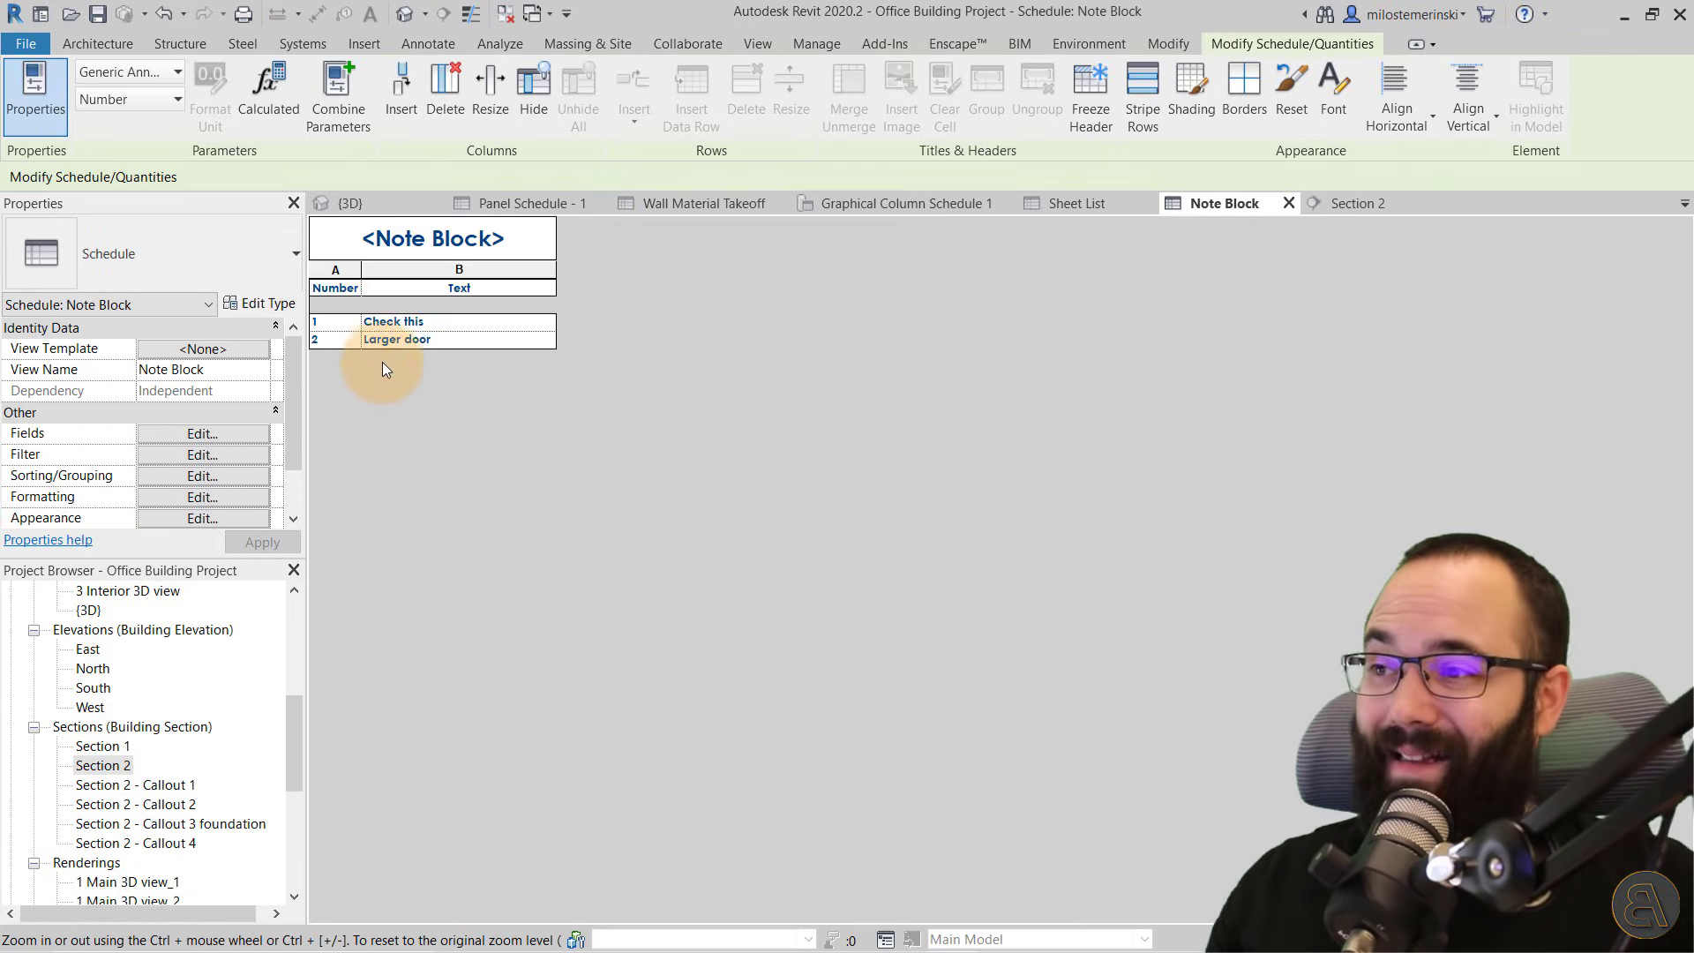
# Locate note 2 in the model using Highlight in Model from its Note Block schedule row
pyautogui.click(322, 339)
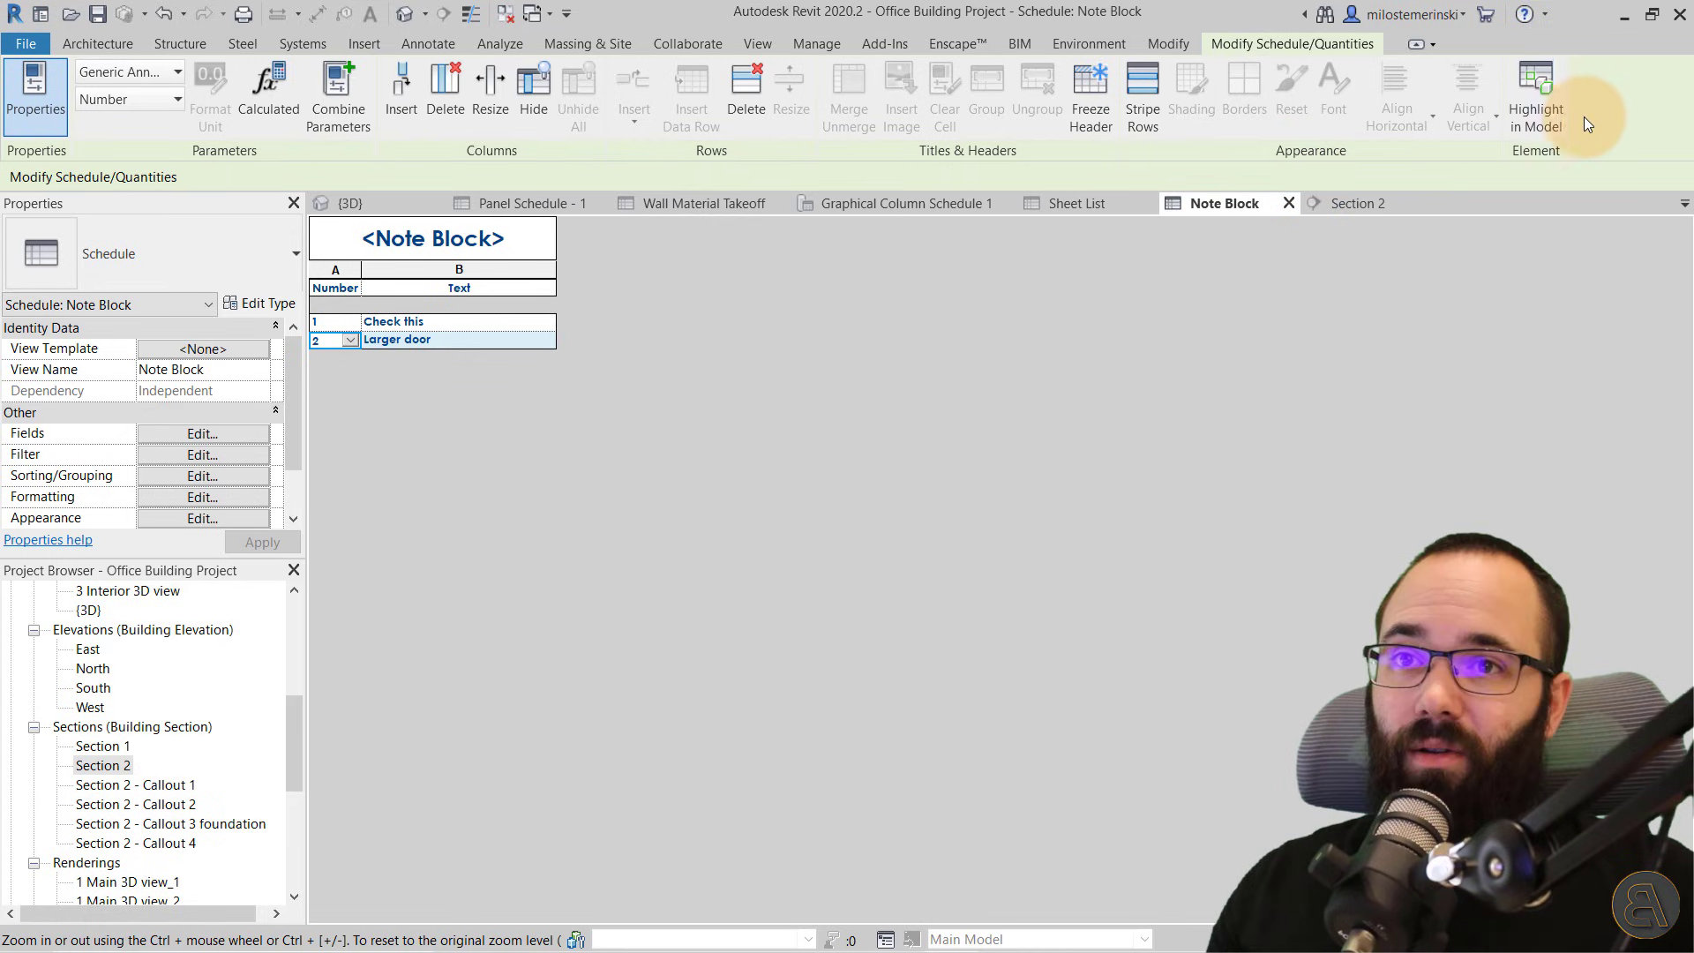
pyautogui.click(1549, 116)
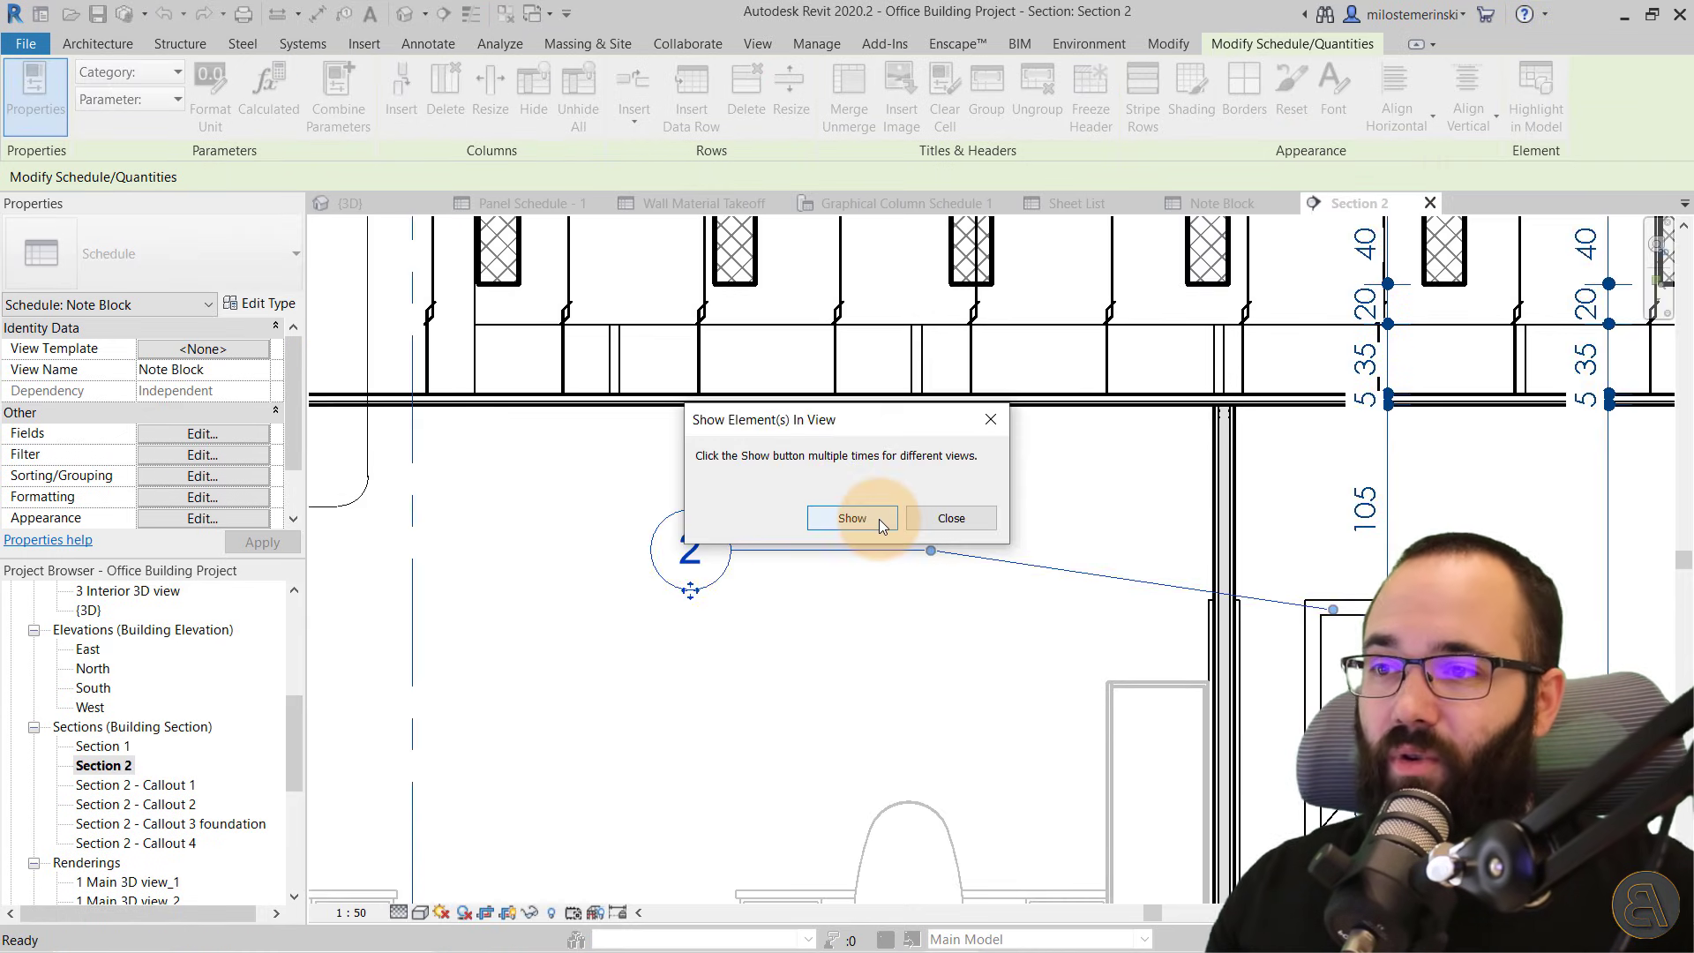
pyautogui.click(990, 420)
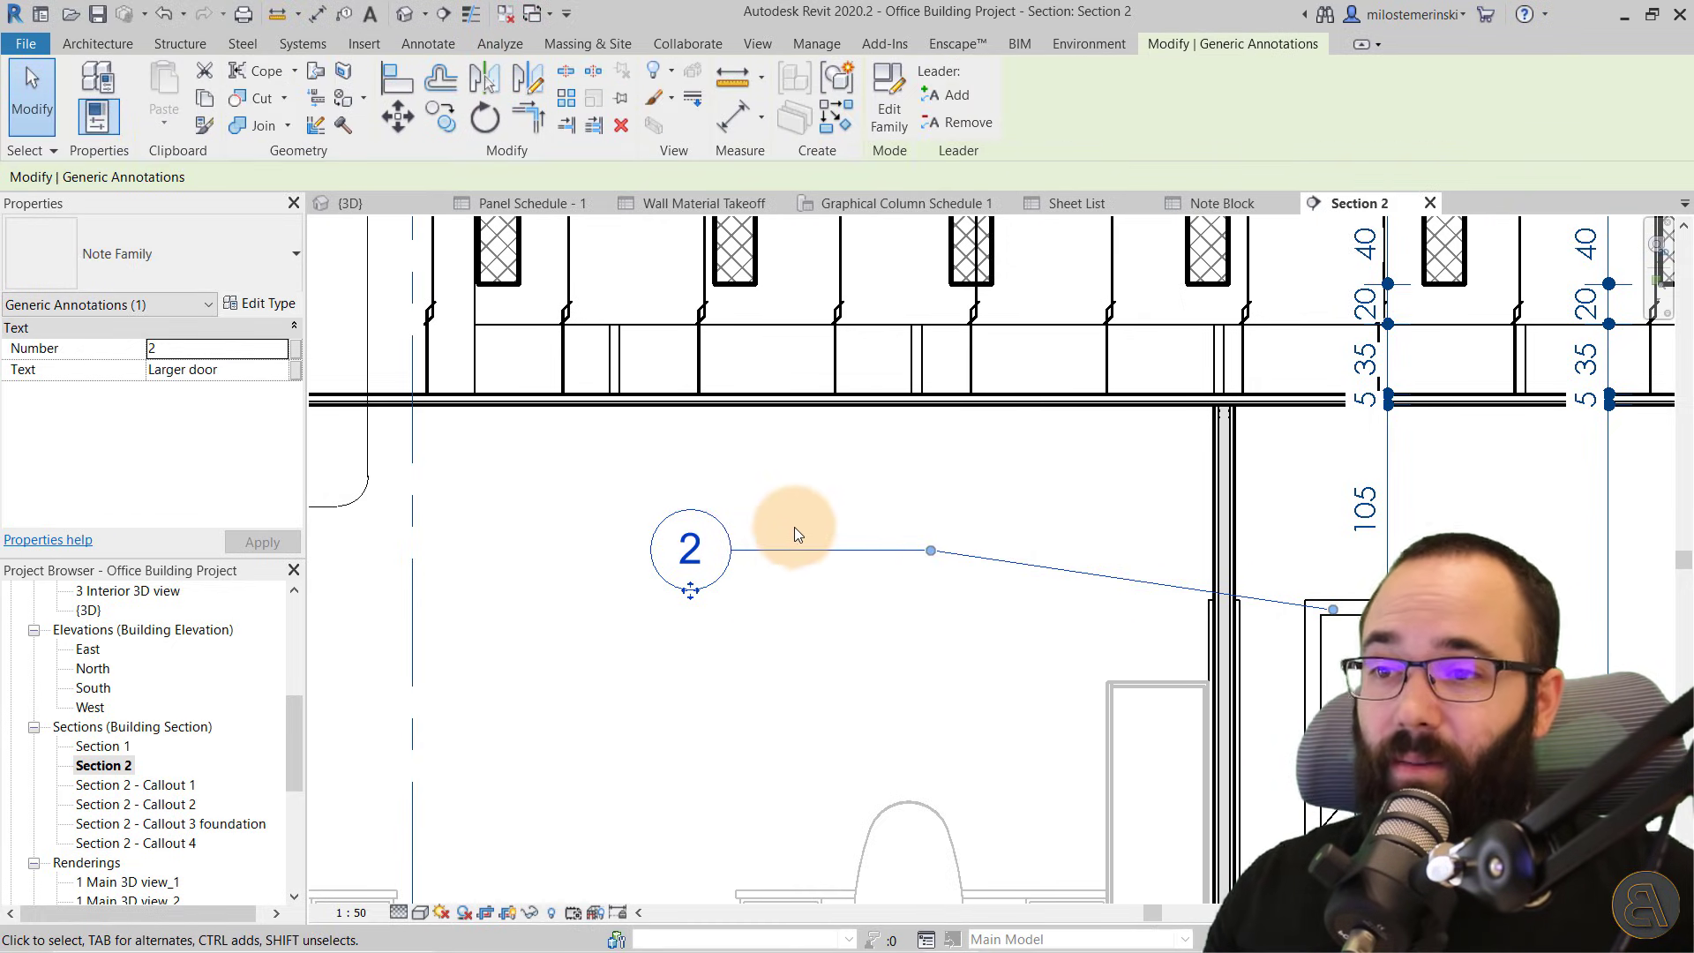
# Highlight note 2 in the model again from the Note Block schedule, then close the Section 2 view
pyautogui.click(1226, 203)
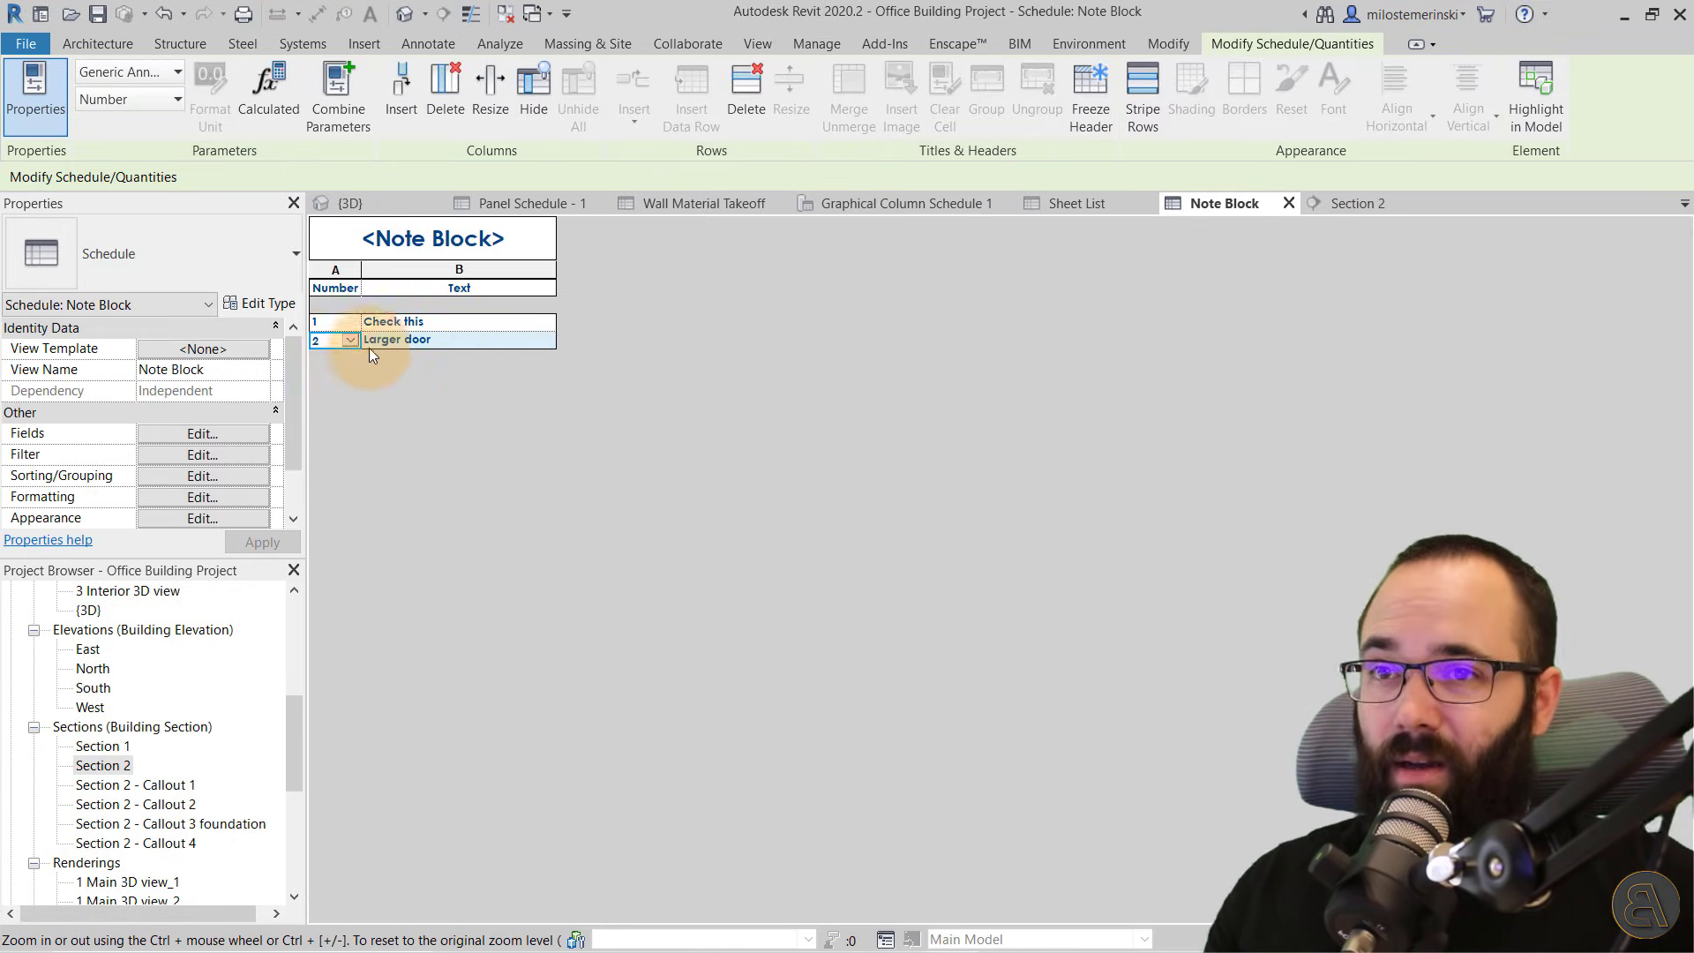
pyautogui.click(1550, 133)
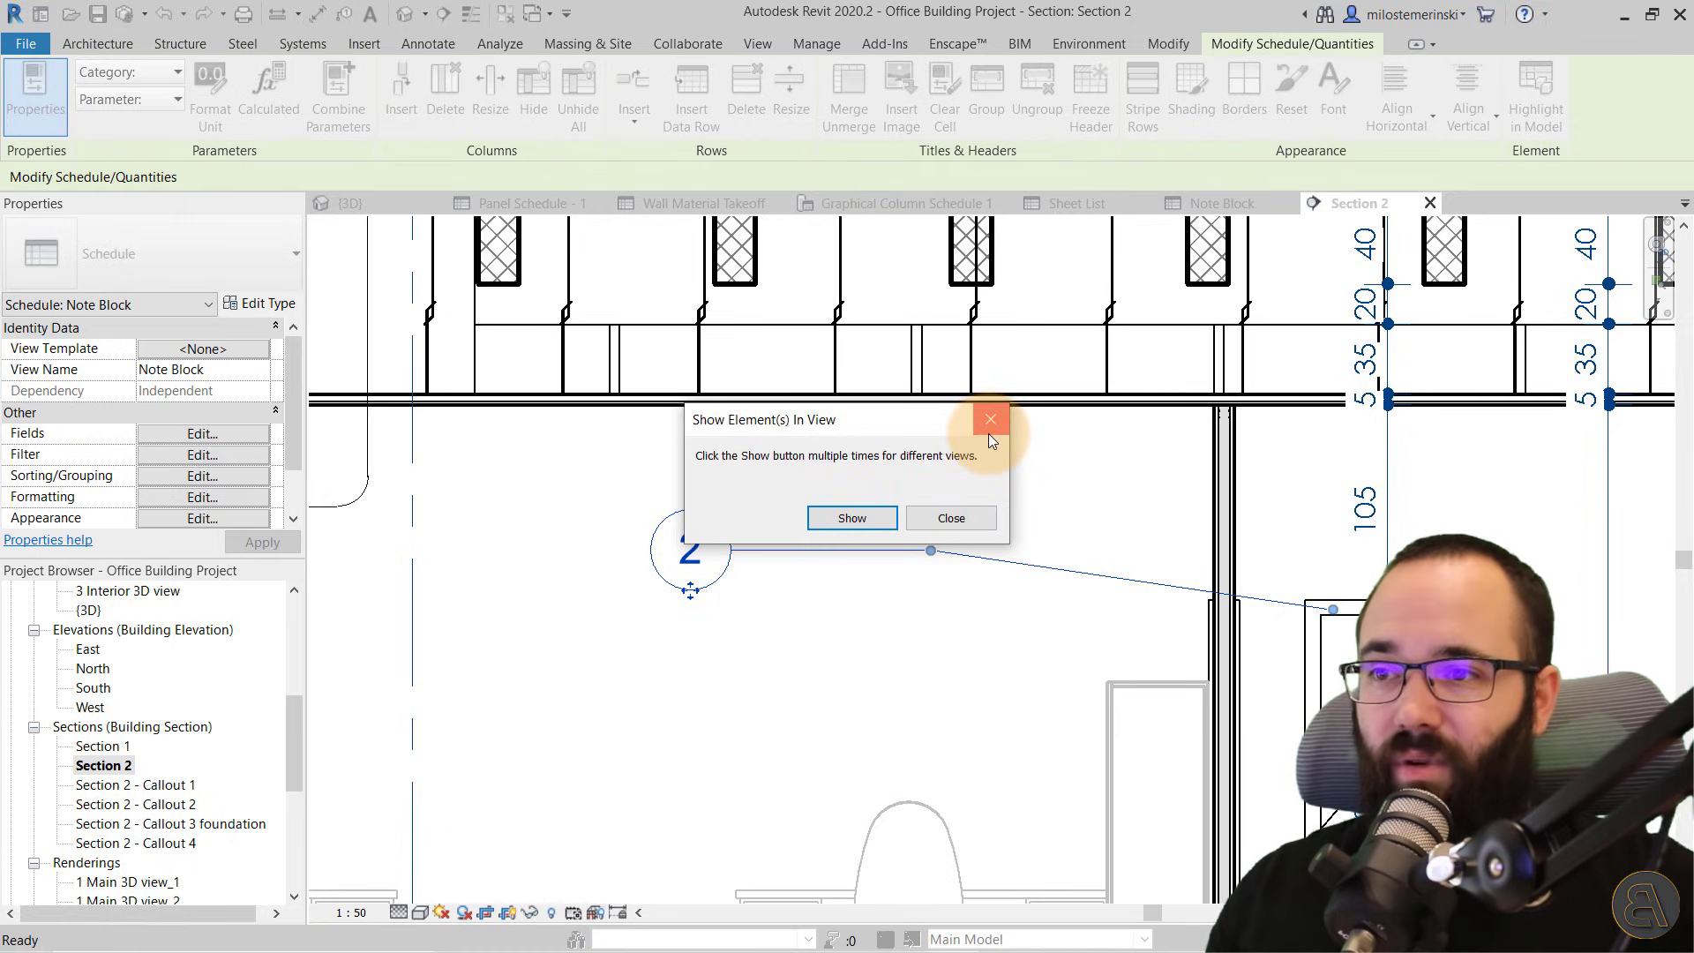
pyautogui.click(991, 419)
pyautogui.click(884, 495)
pyautogui.click(1434, 206)
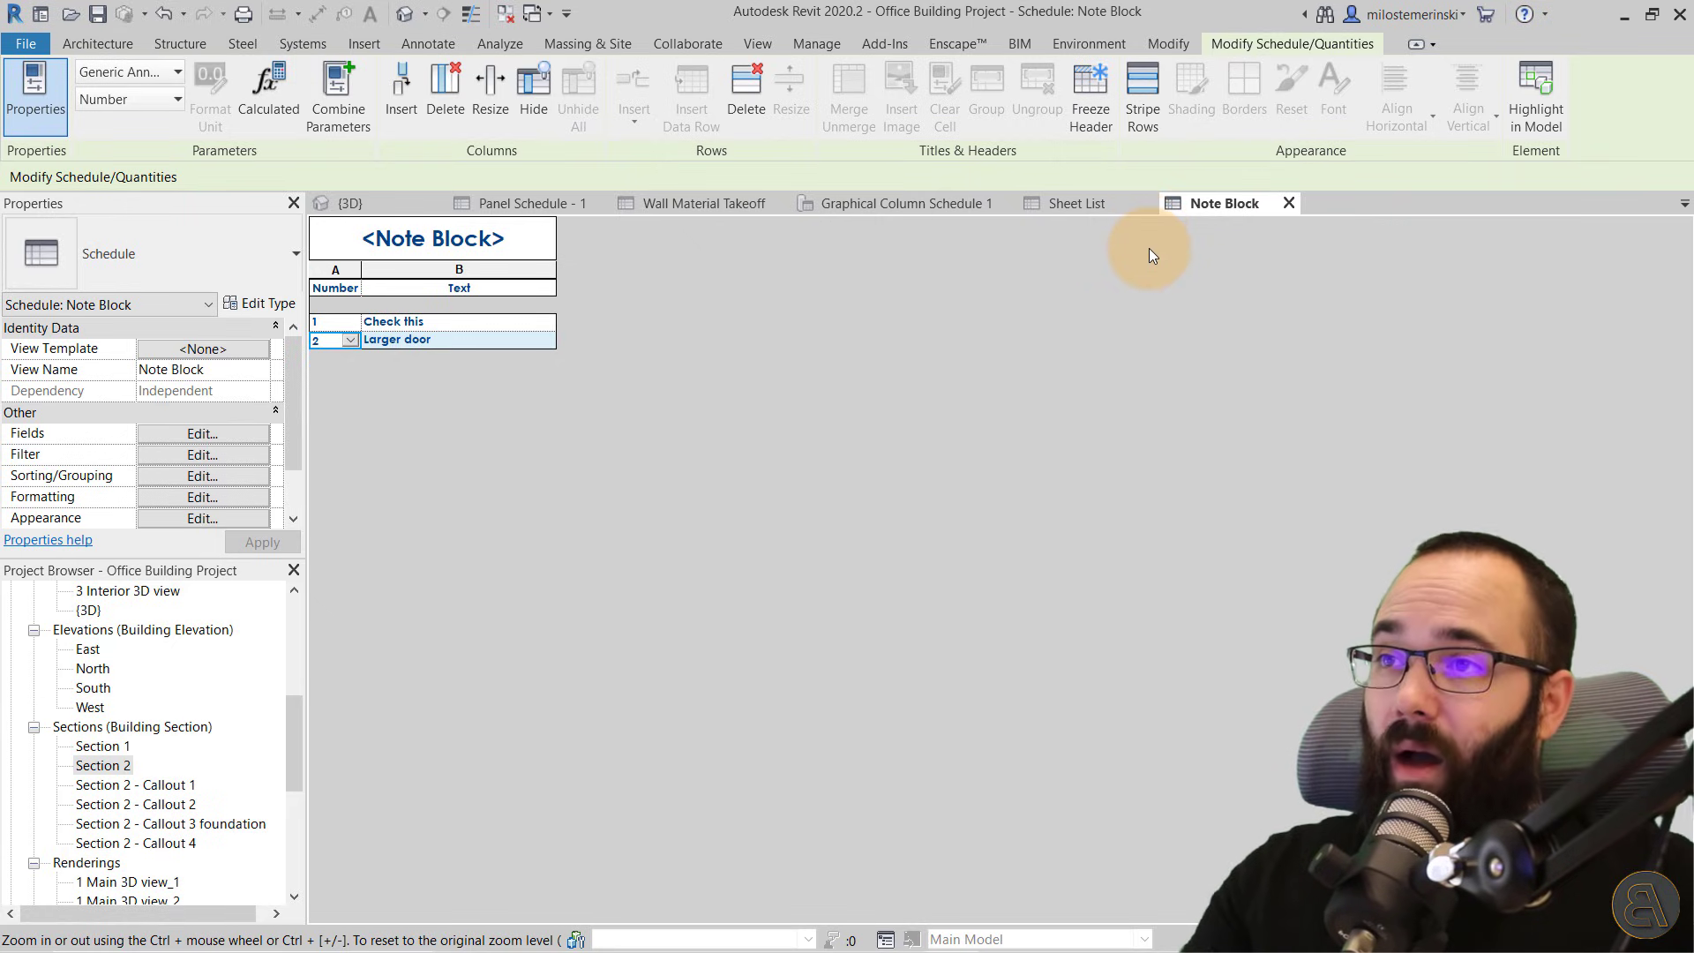
# Start a new View List and add Scale Value and View Name as its scheduled fields
pyautogui.click(758, 44)
pyautogui.click(1066, 72)
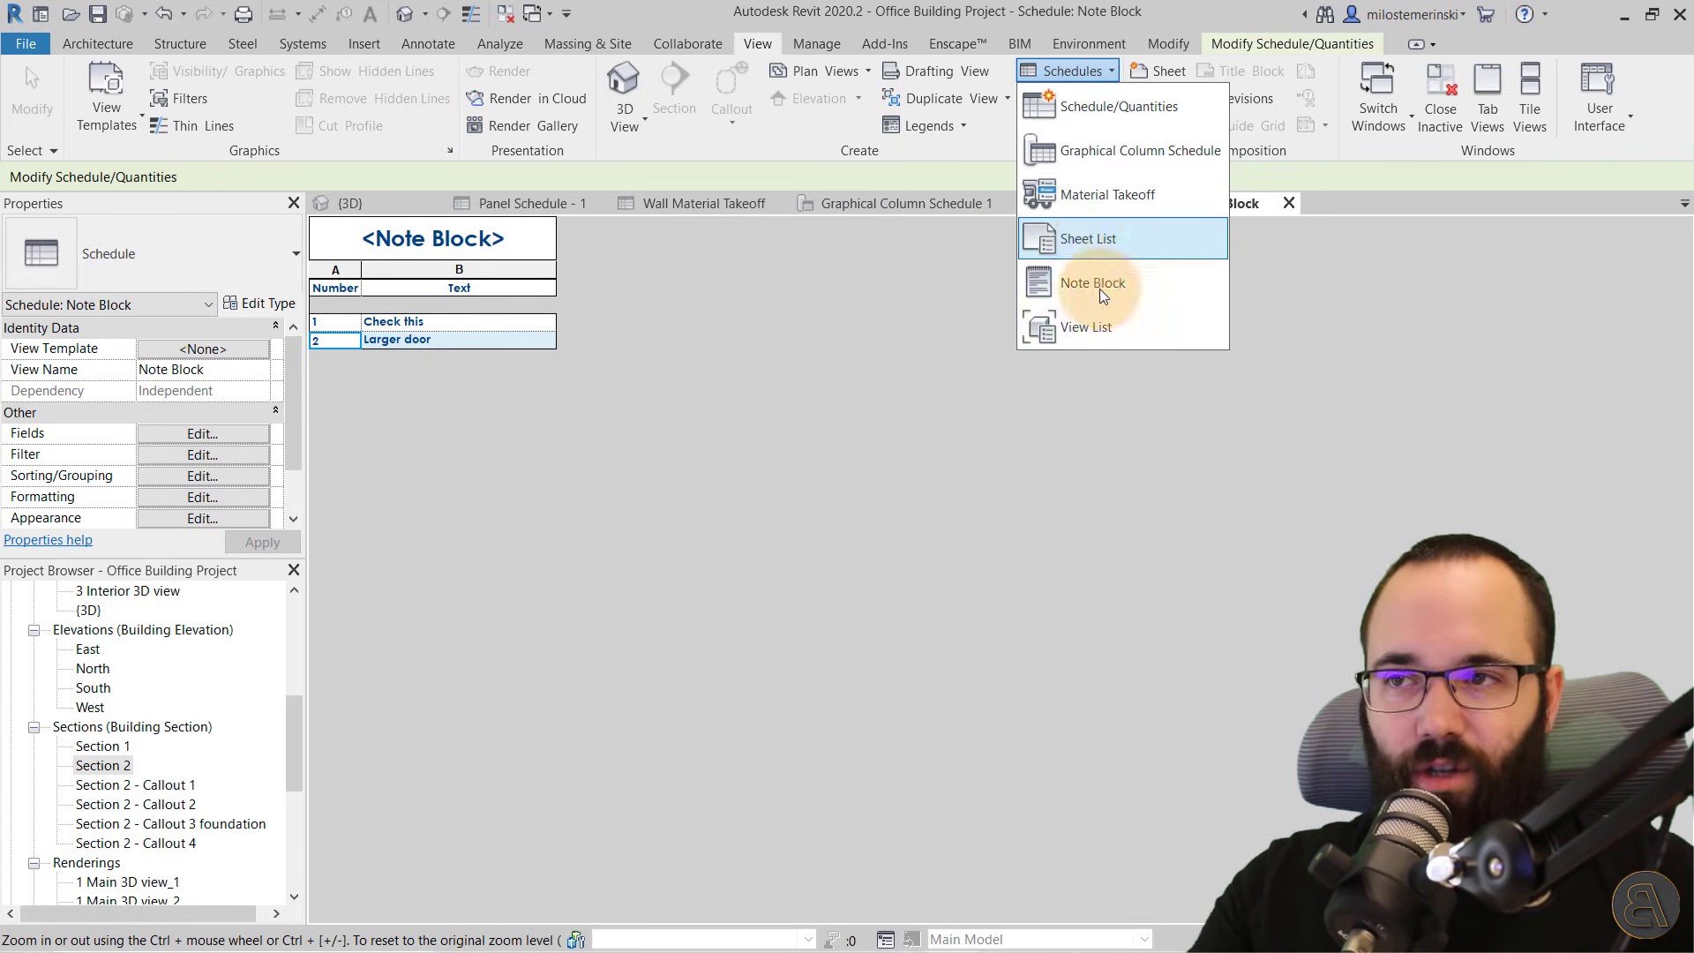
pyautogui.click(1090, 328)
pyautogui.moveTo(739, 250); pyautogui.dragTo(533, 272)
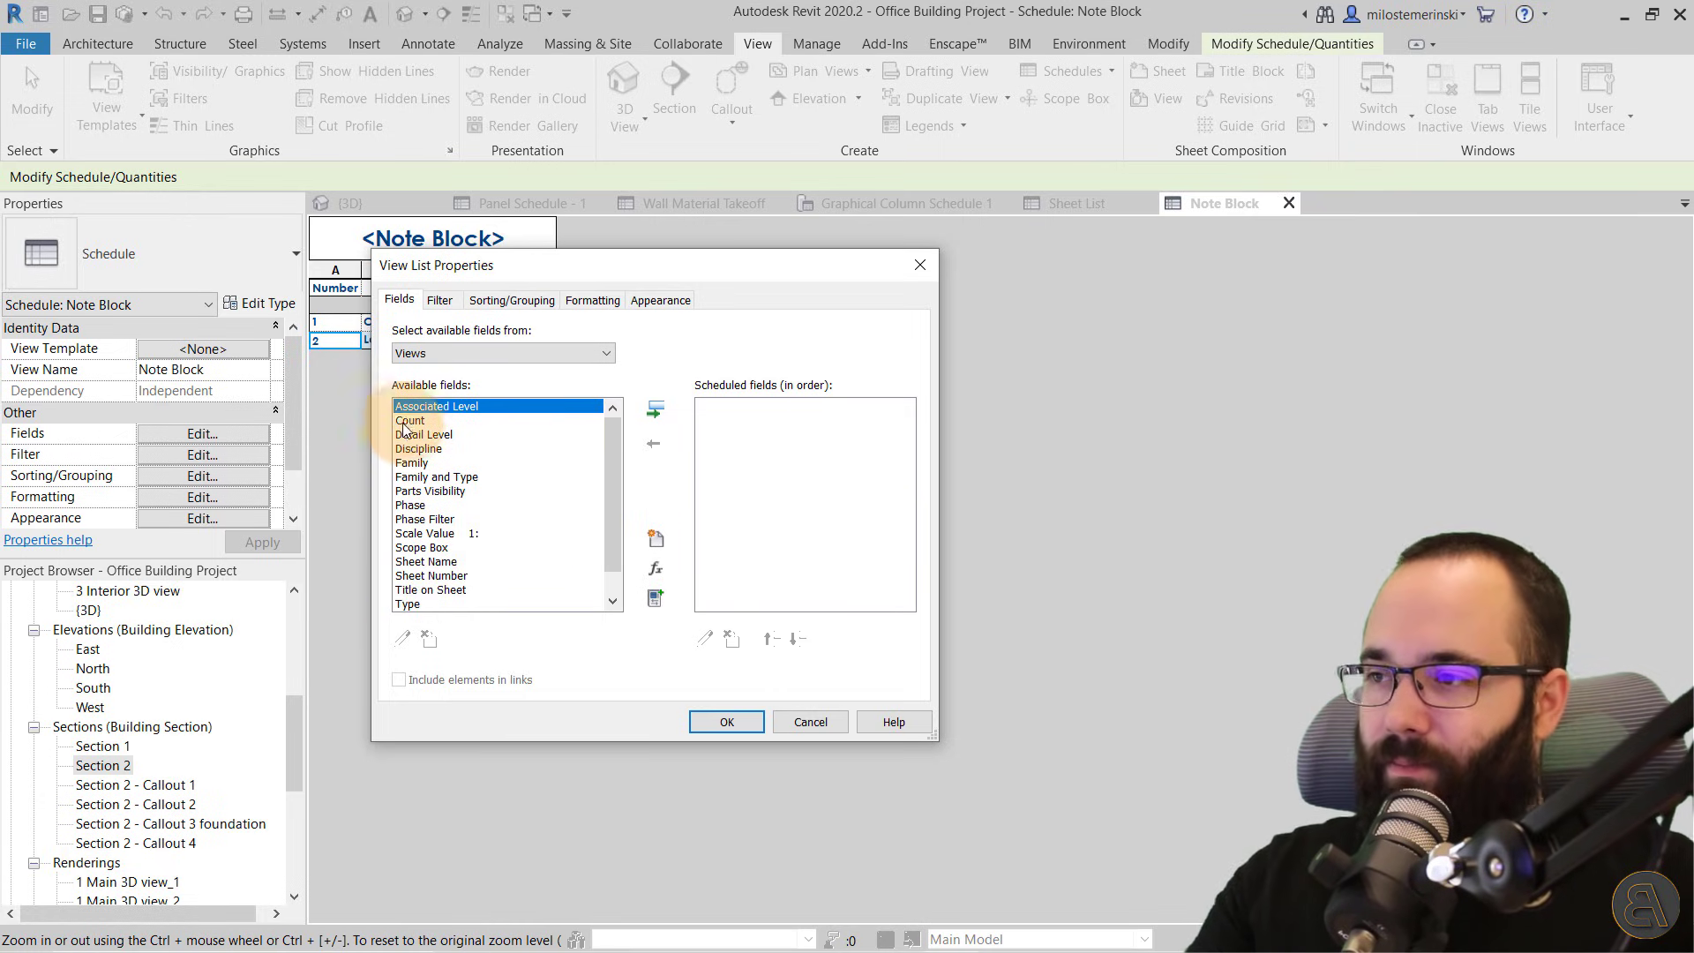
pyautogui.scroll(-1, 609, 463)
pyautogui.click(426, 505)
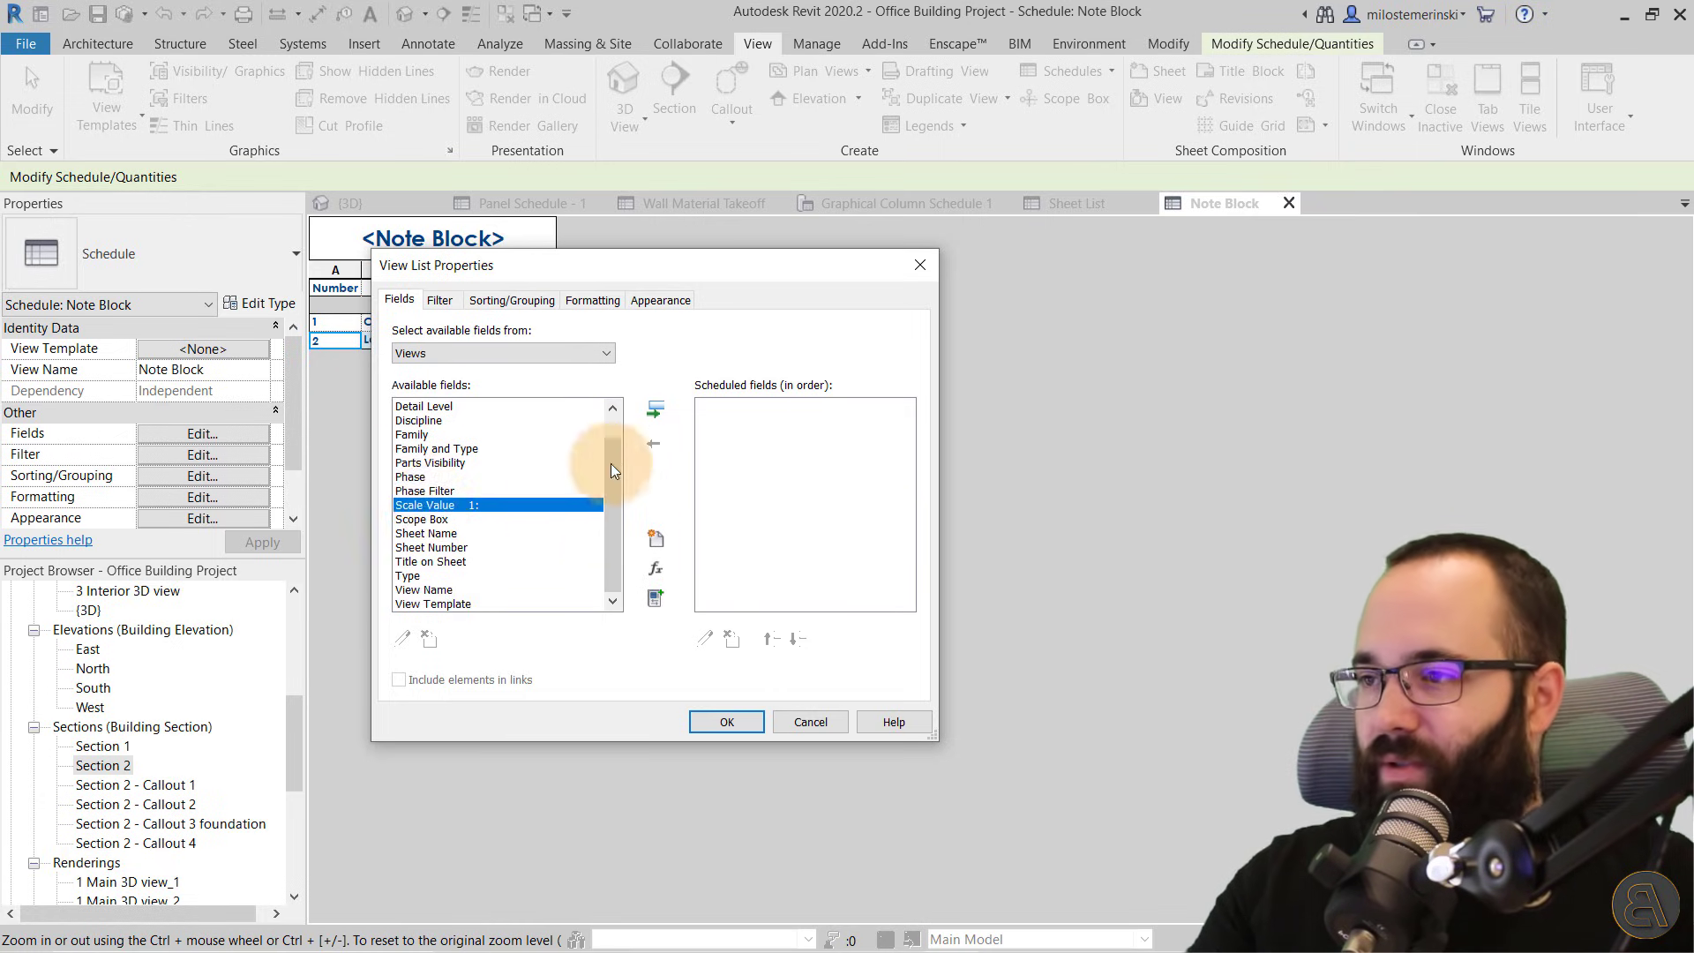
pyautogui.click(654, 409)
pyautogui.click(430, 589)
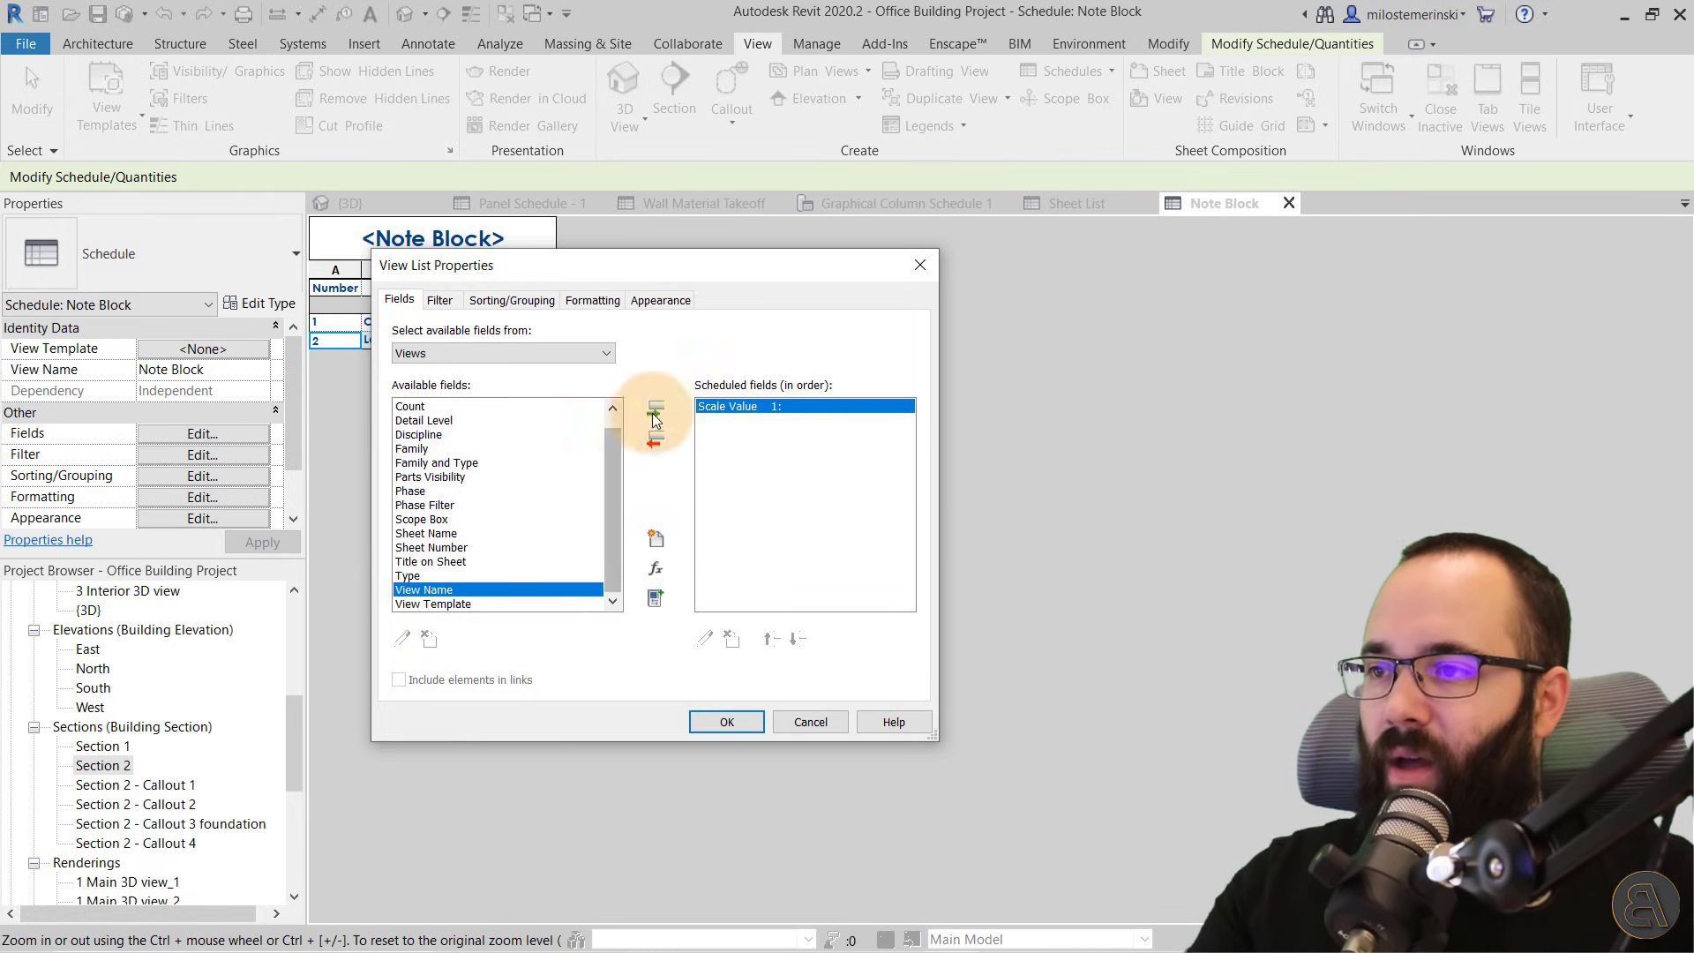
pyautogui.click(655, 408)
# Add the Type field, move View Name to the start of the field order and create the view list
pyautogui.click(411, 590)
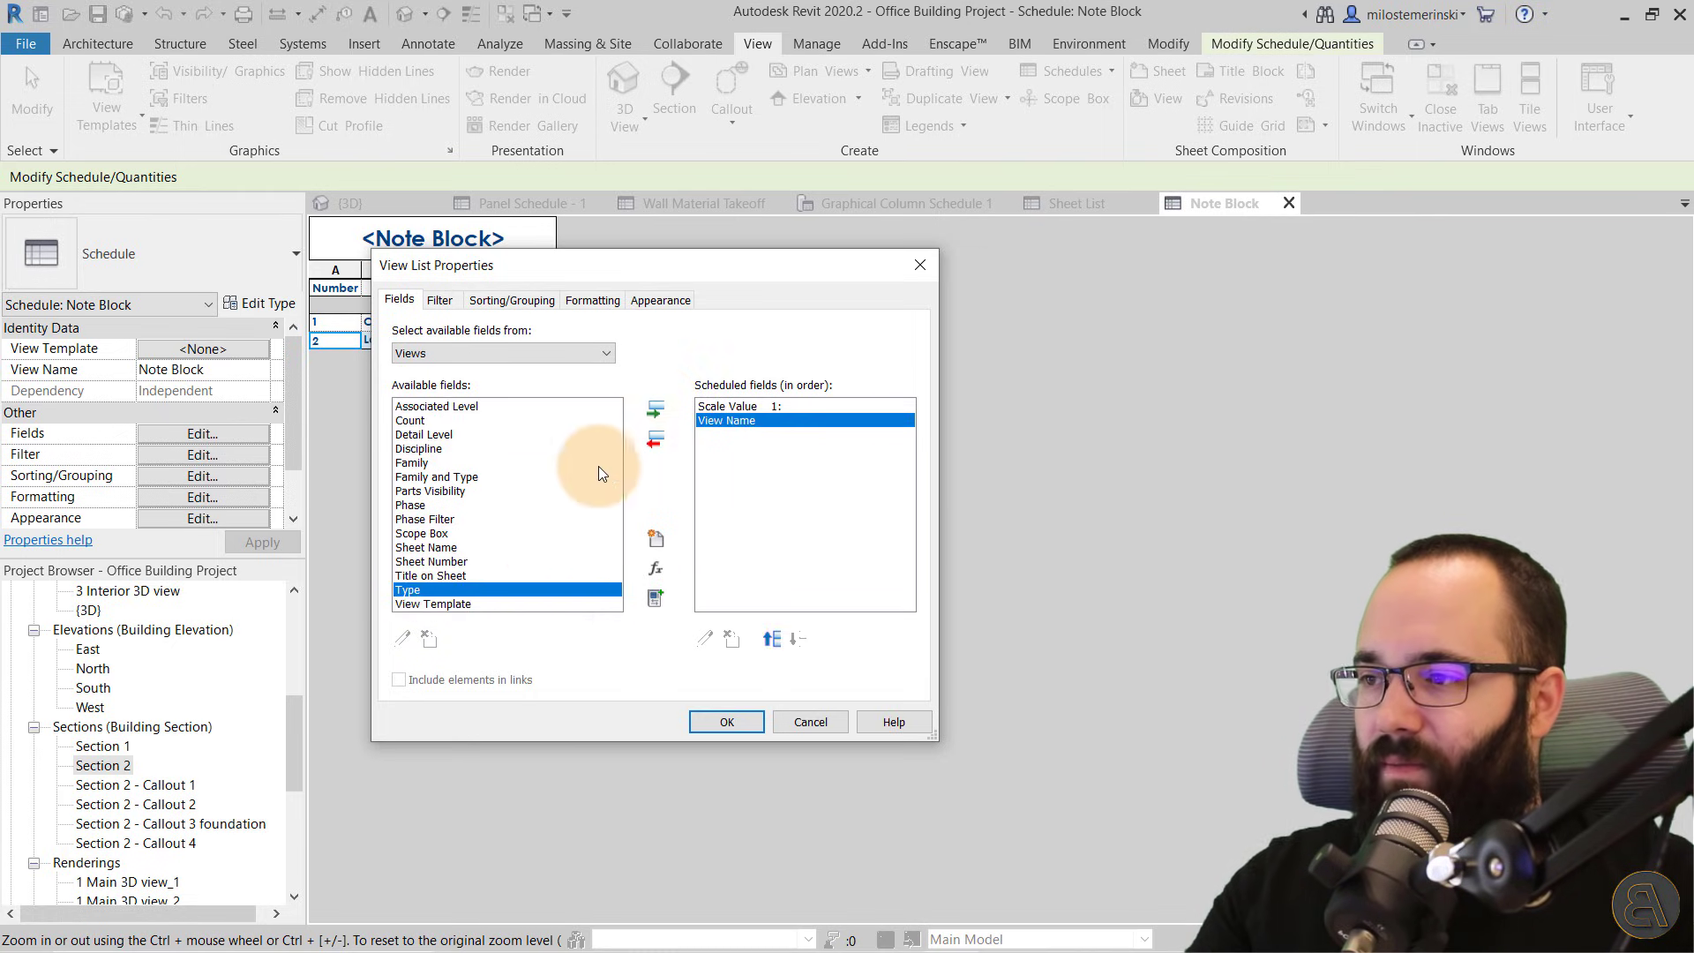
pyautogui.click(654, 409)
pyautogui.click(725, 421)
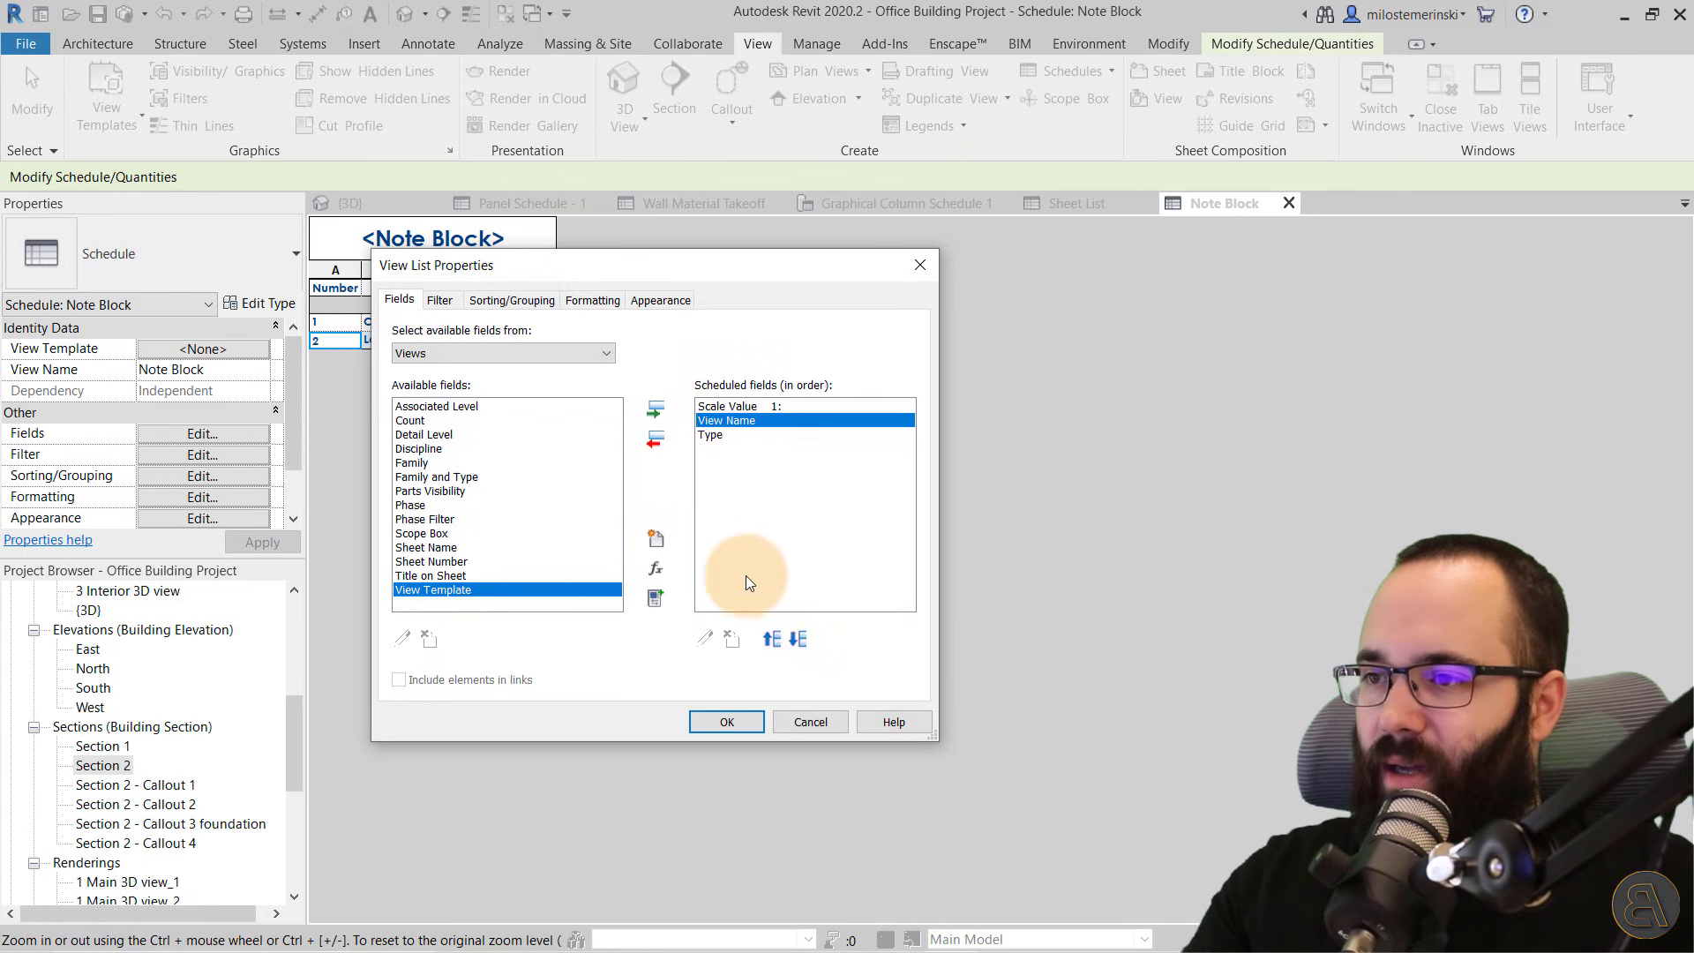
pyautogui.click(765, 637)
pyautogui.click(719, 723)
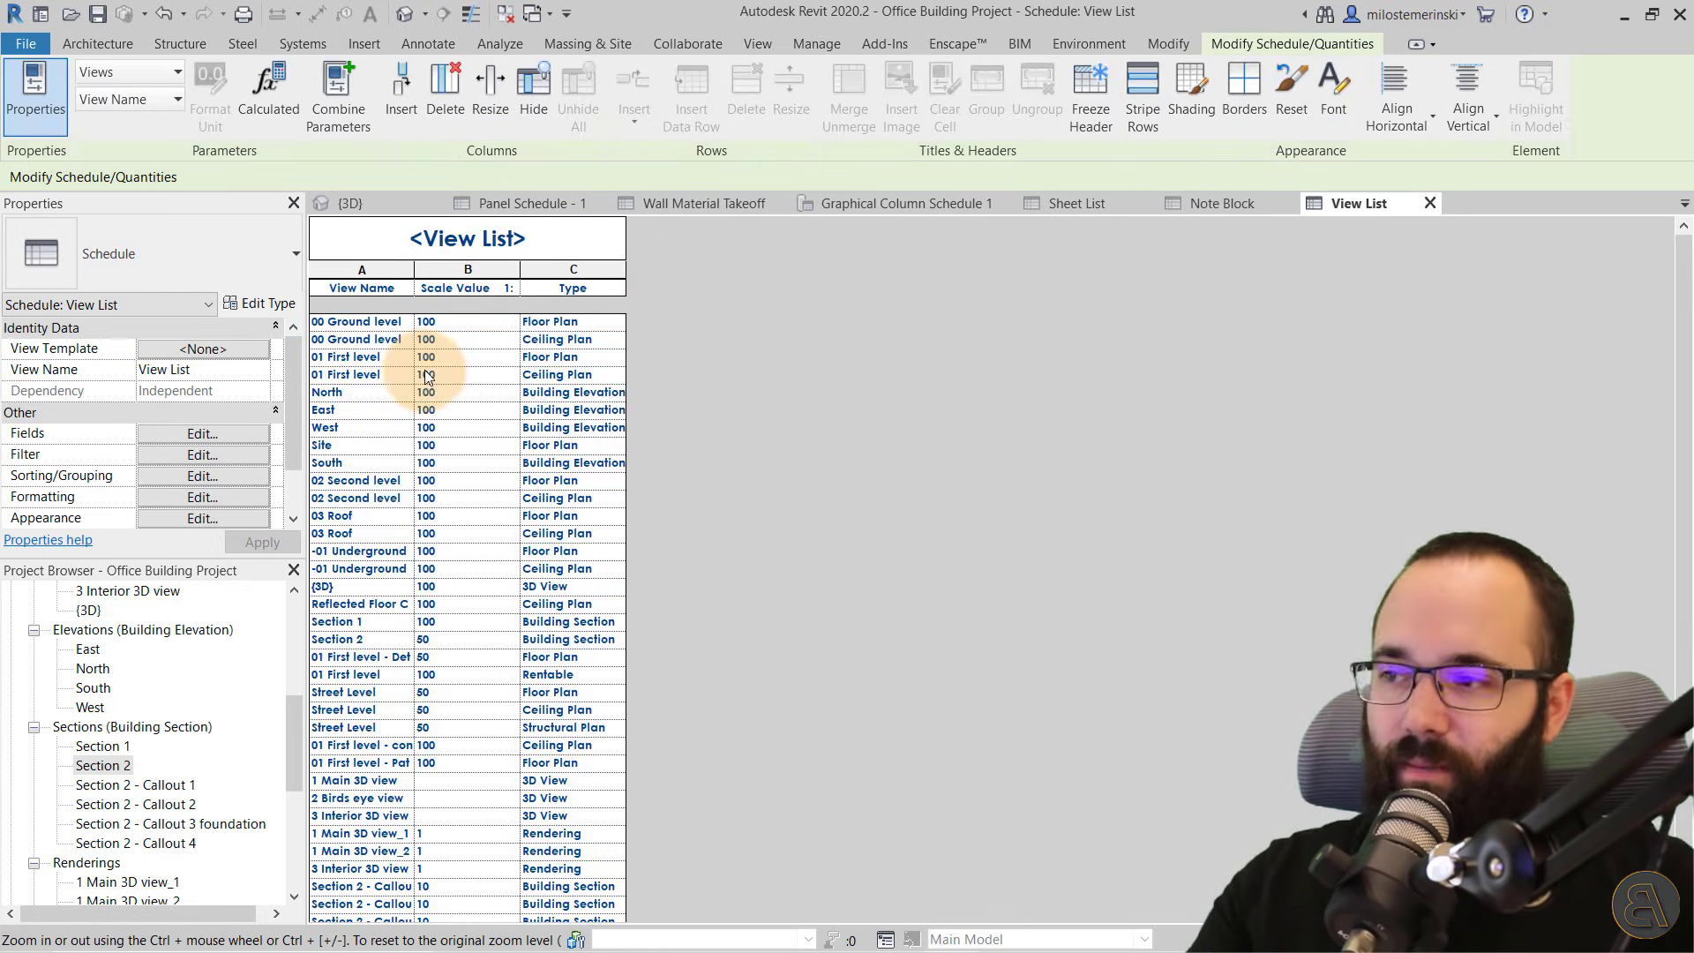
# Examine the view names, scale values and types in the View List, checking the {3D} view in between
pyautogui.scroll(-1, 443, 382)
pyautogui.scroll(1, 529, 420)
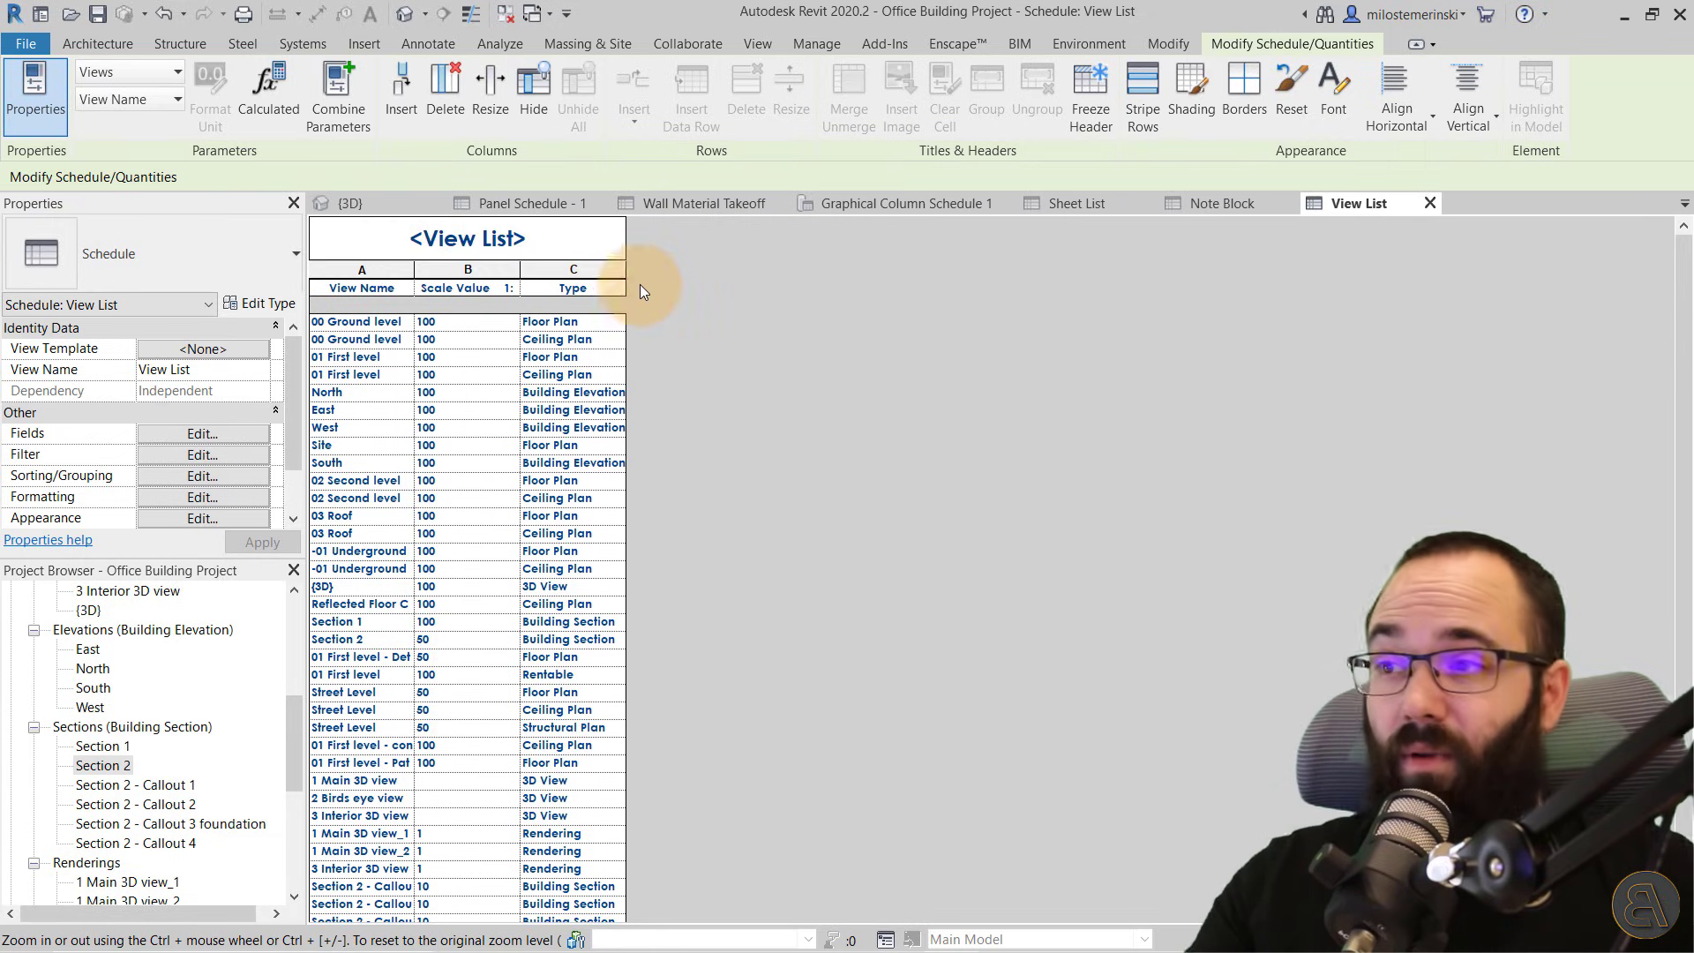
pyautogui.scroll(-1, 638, 285)
pyautogui.scroll(1, 427, 388)
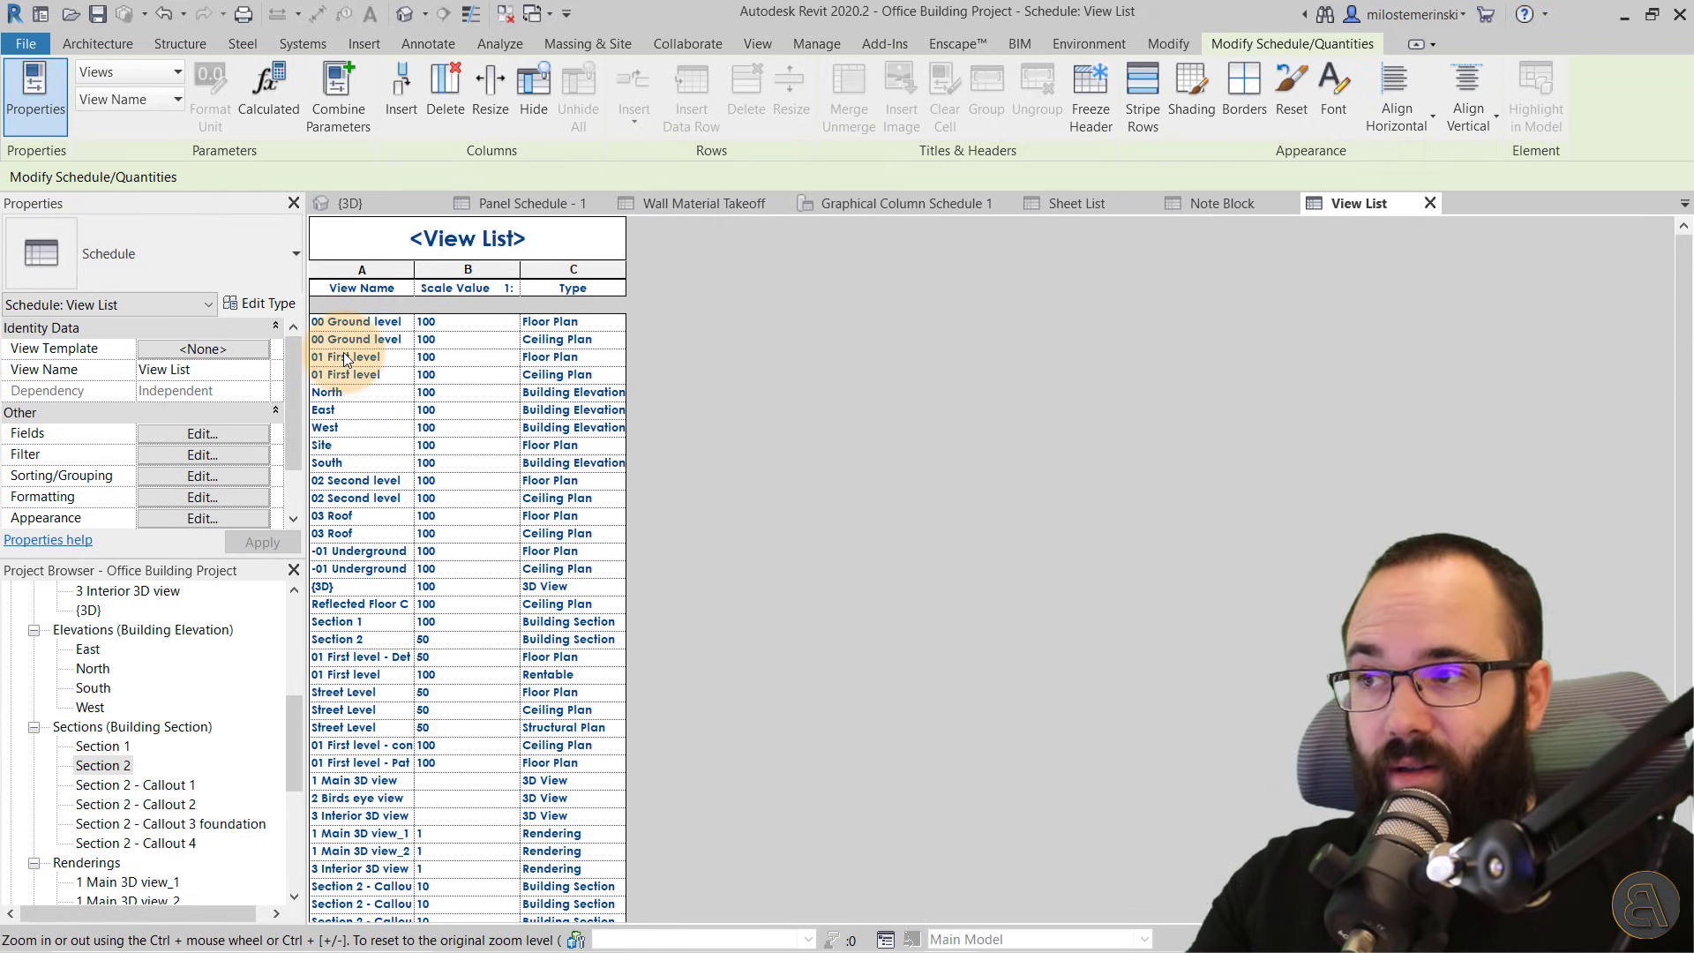
pyautogui.click(378, 357)
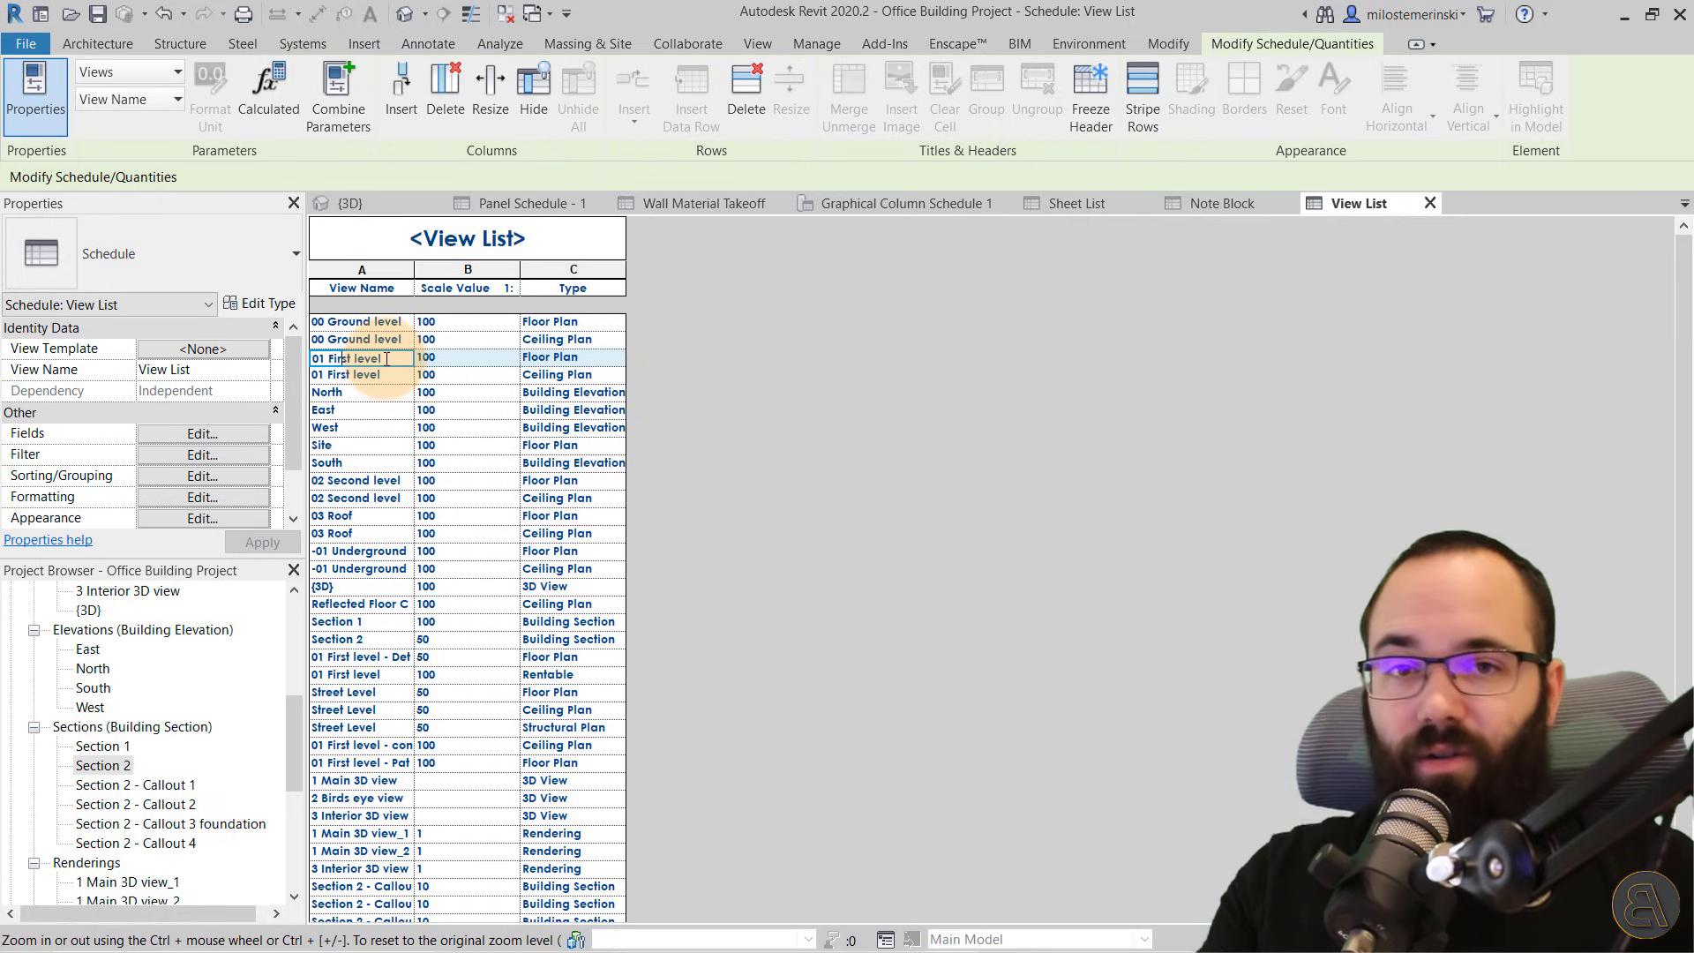
pyautogui.scroll(-1, 609, 467)
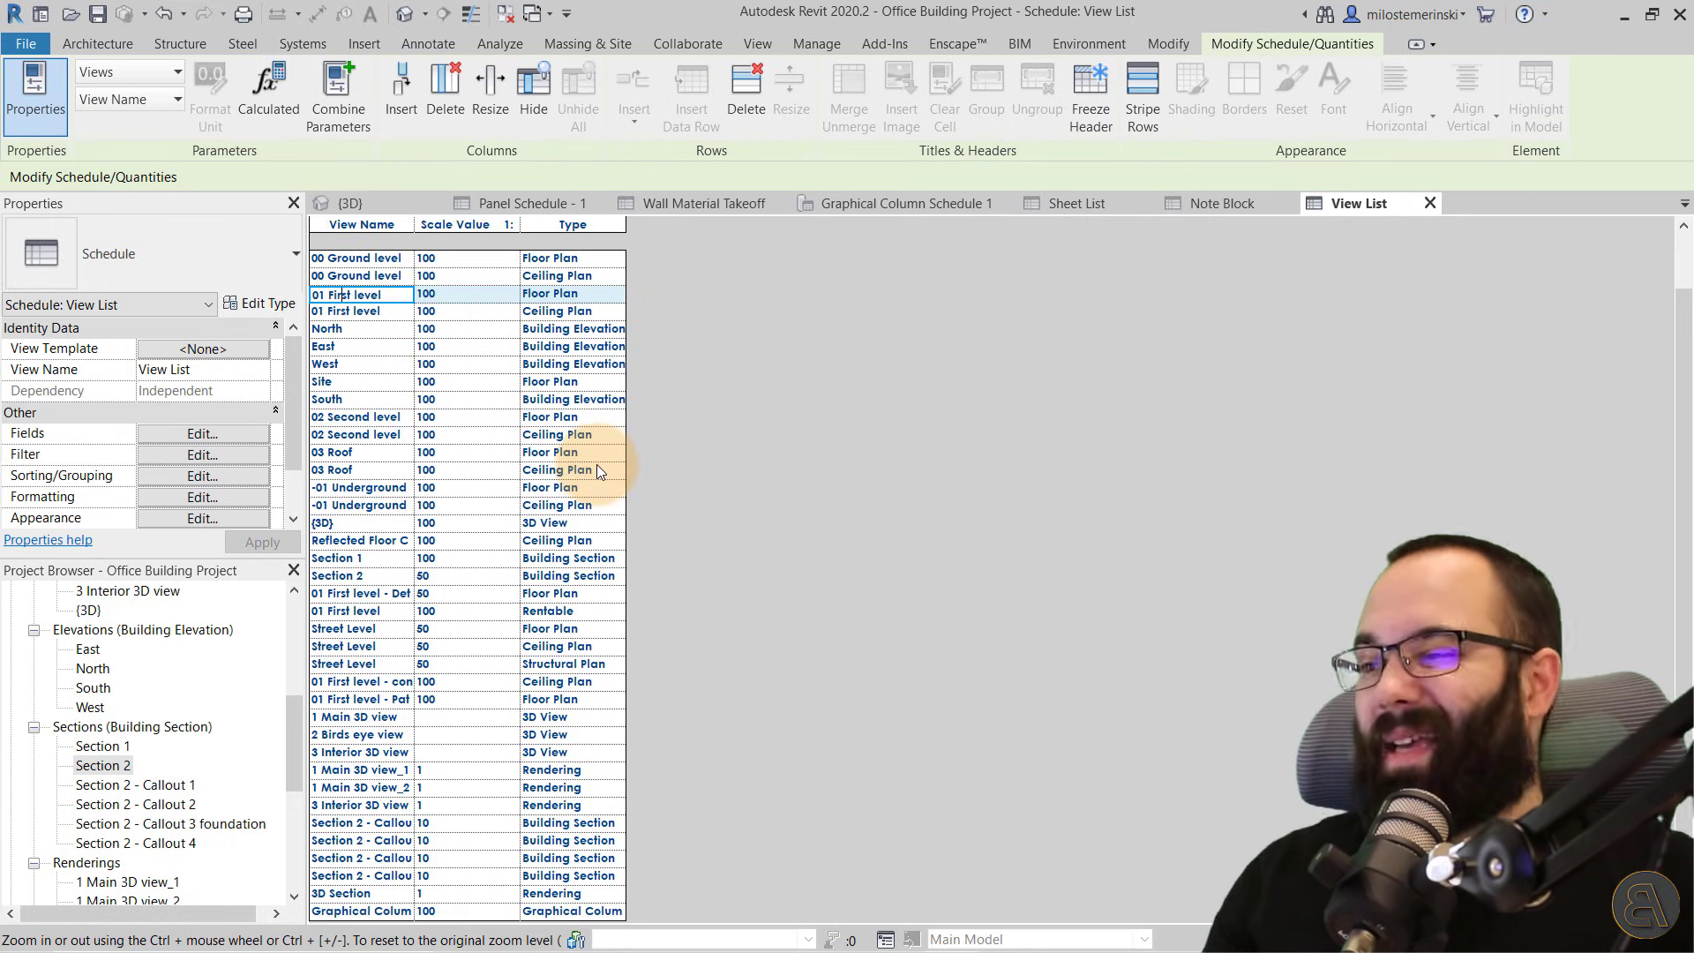
pyautogui.scroll(1, 380, 630)
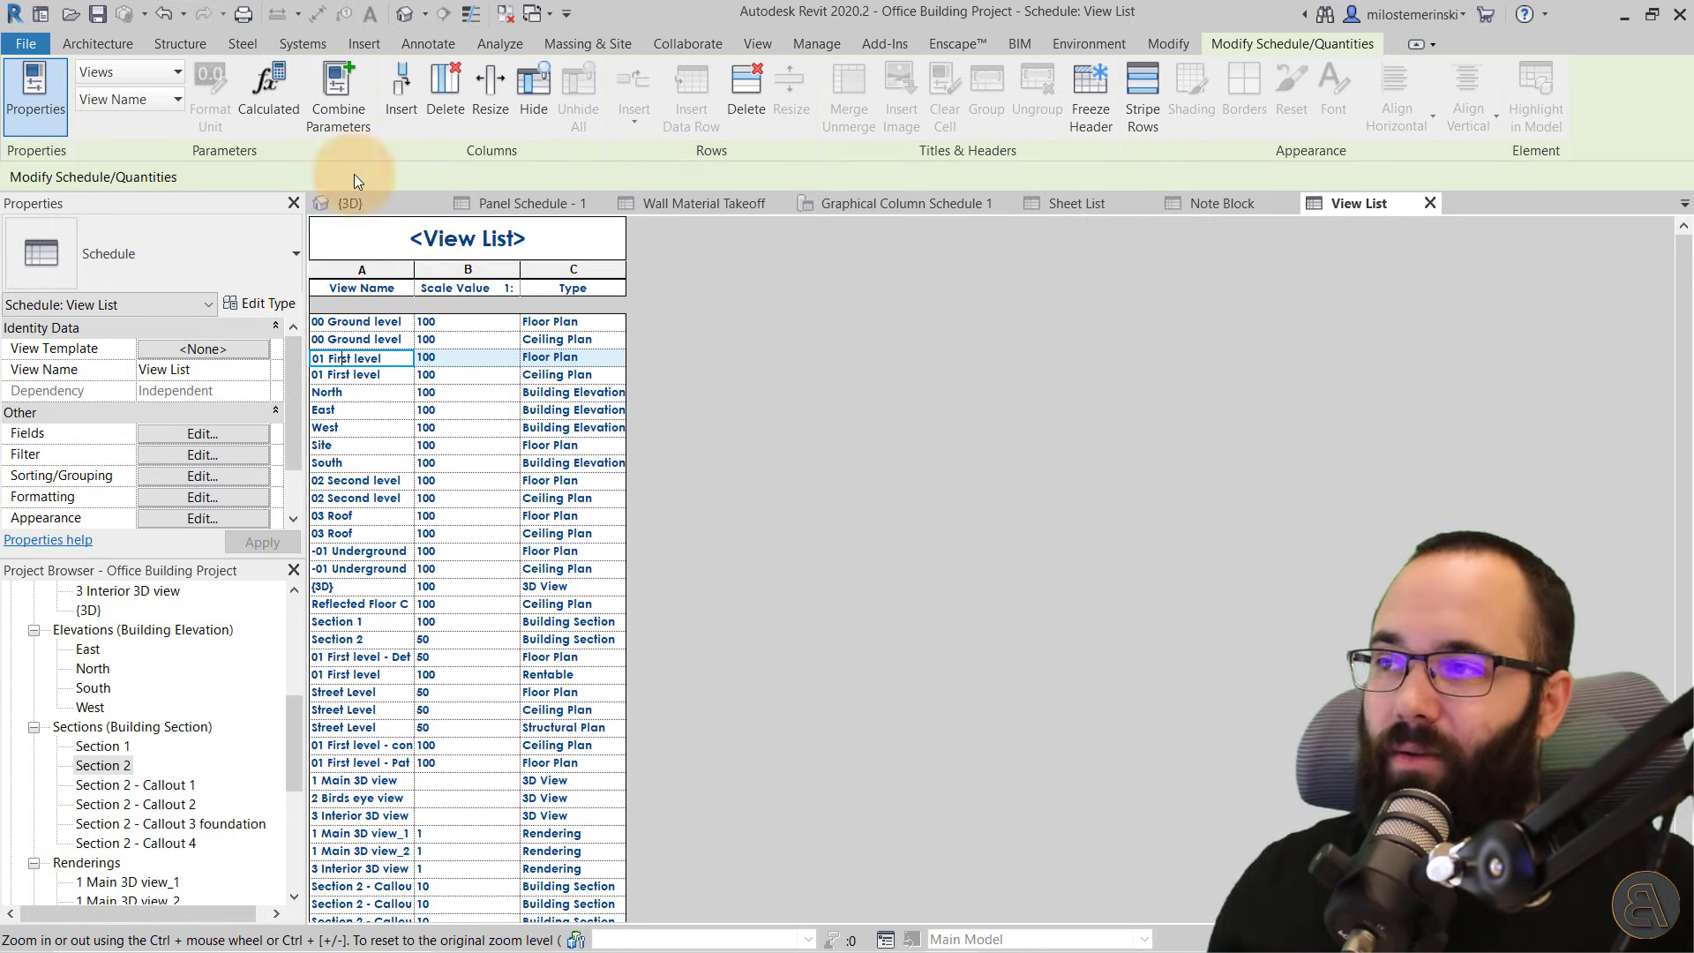
pyautogui.click(358, 205)
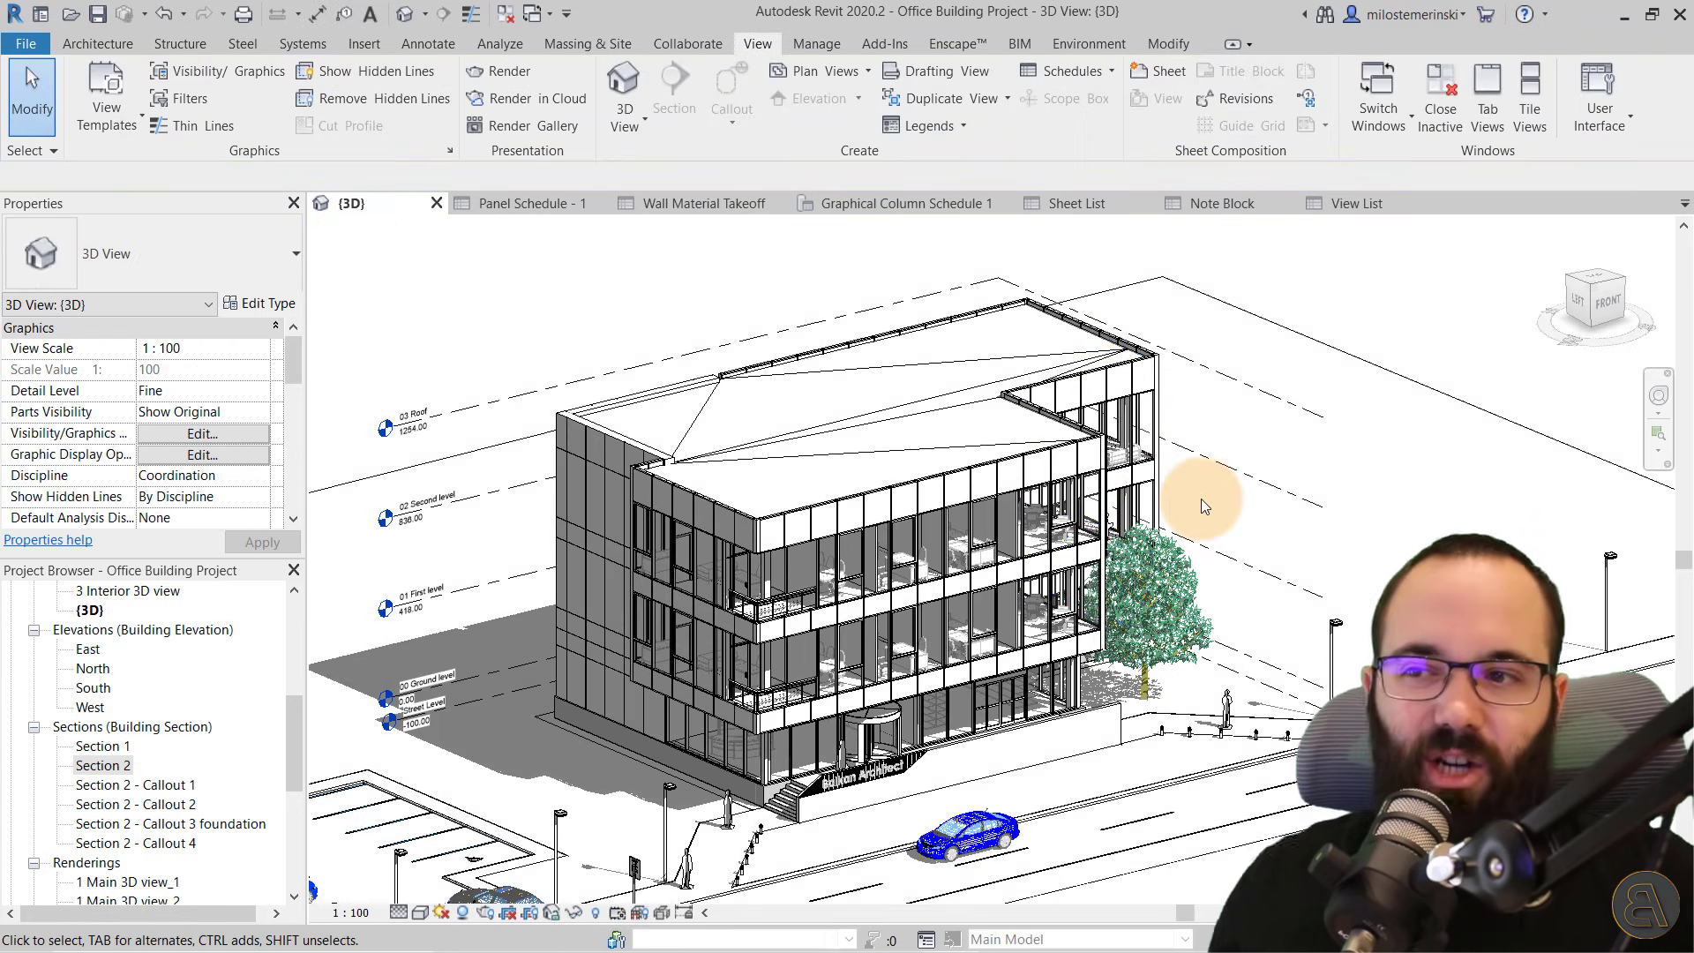
pyautogui.click(1354, 209)
pyautogui.scroll(-1, 572, 447)
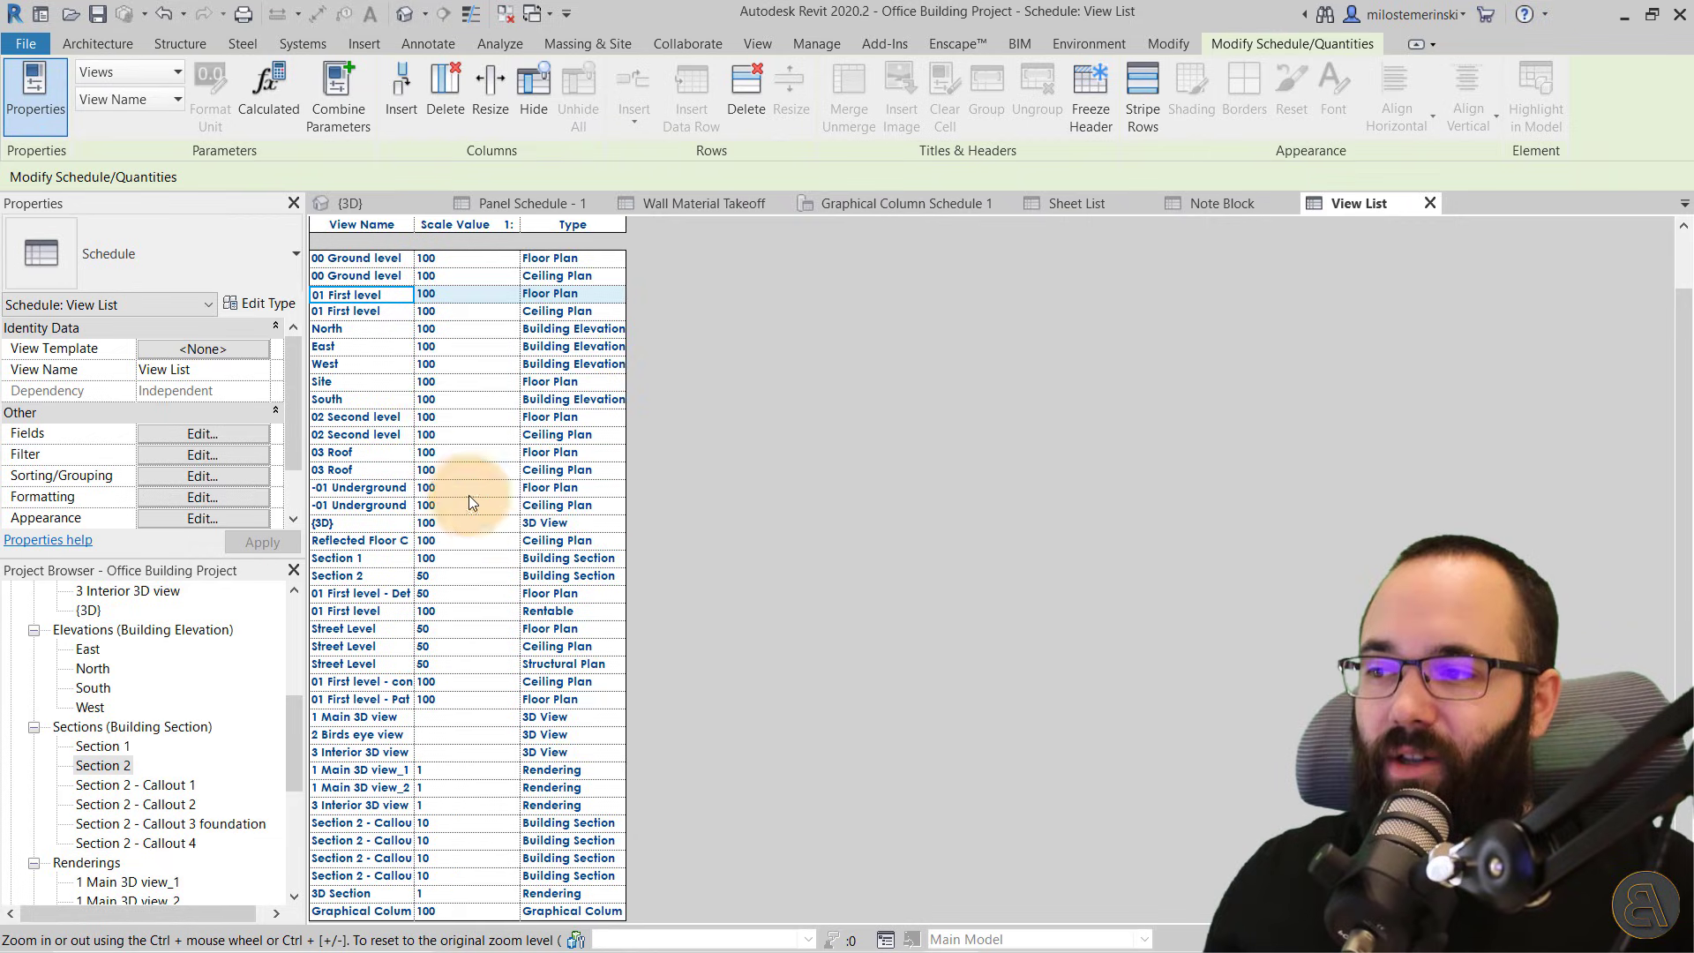
pyautogui.scroll(1, 415, 433)
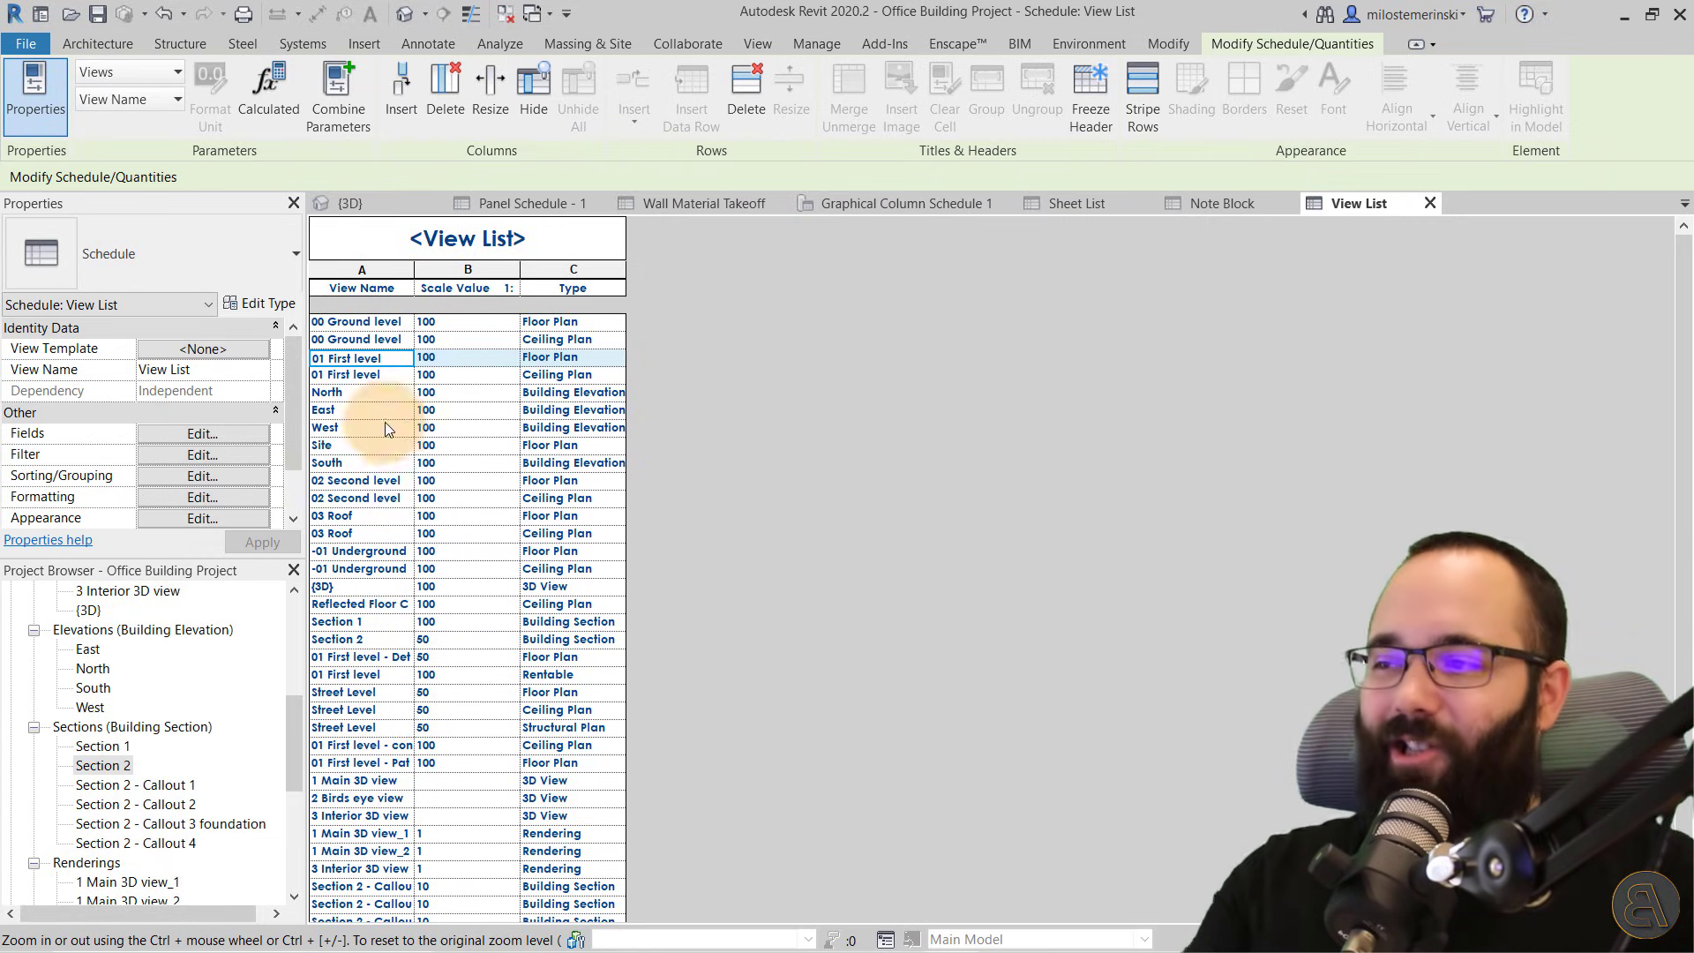
pyautogui.scroll(-1, 385, 422)
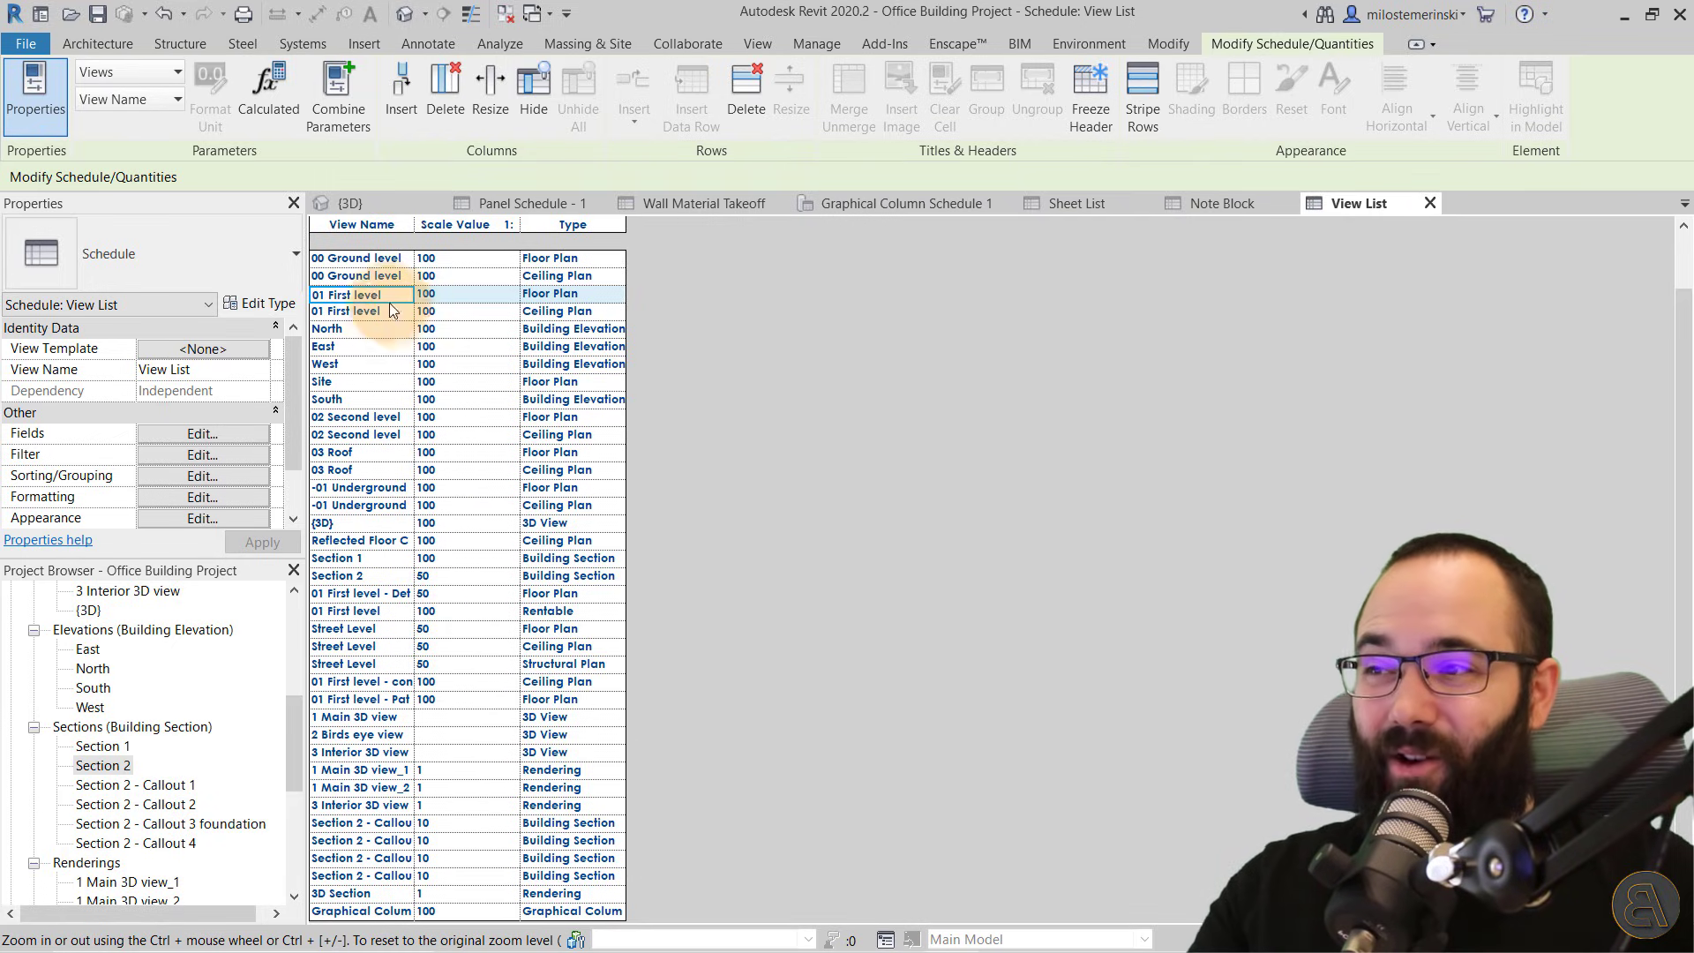
pyautogui.scroll(1, 501, 294)
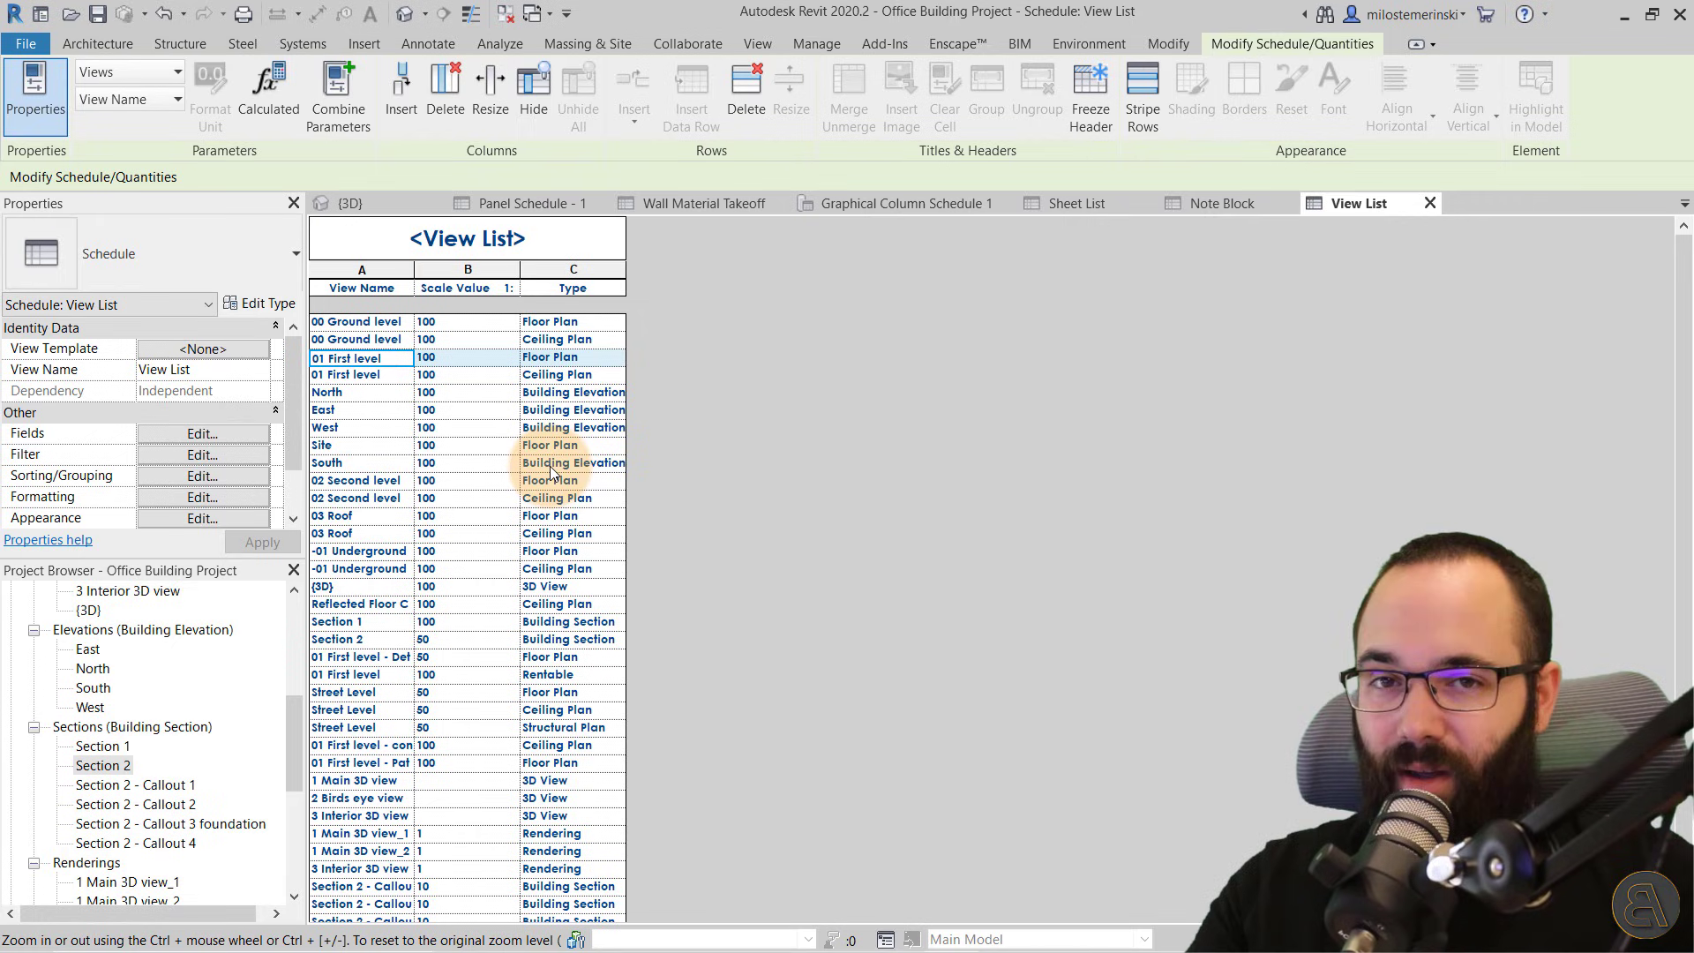
# Review the available schedule types, then switch to the {3D} view
pyautogui.click(750, 44)
pyautogui.click(1069, 71)
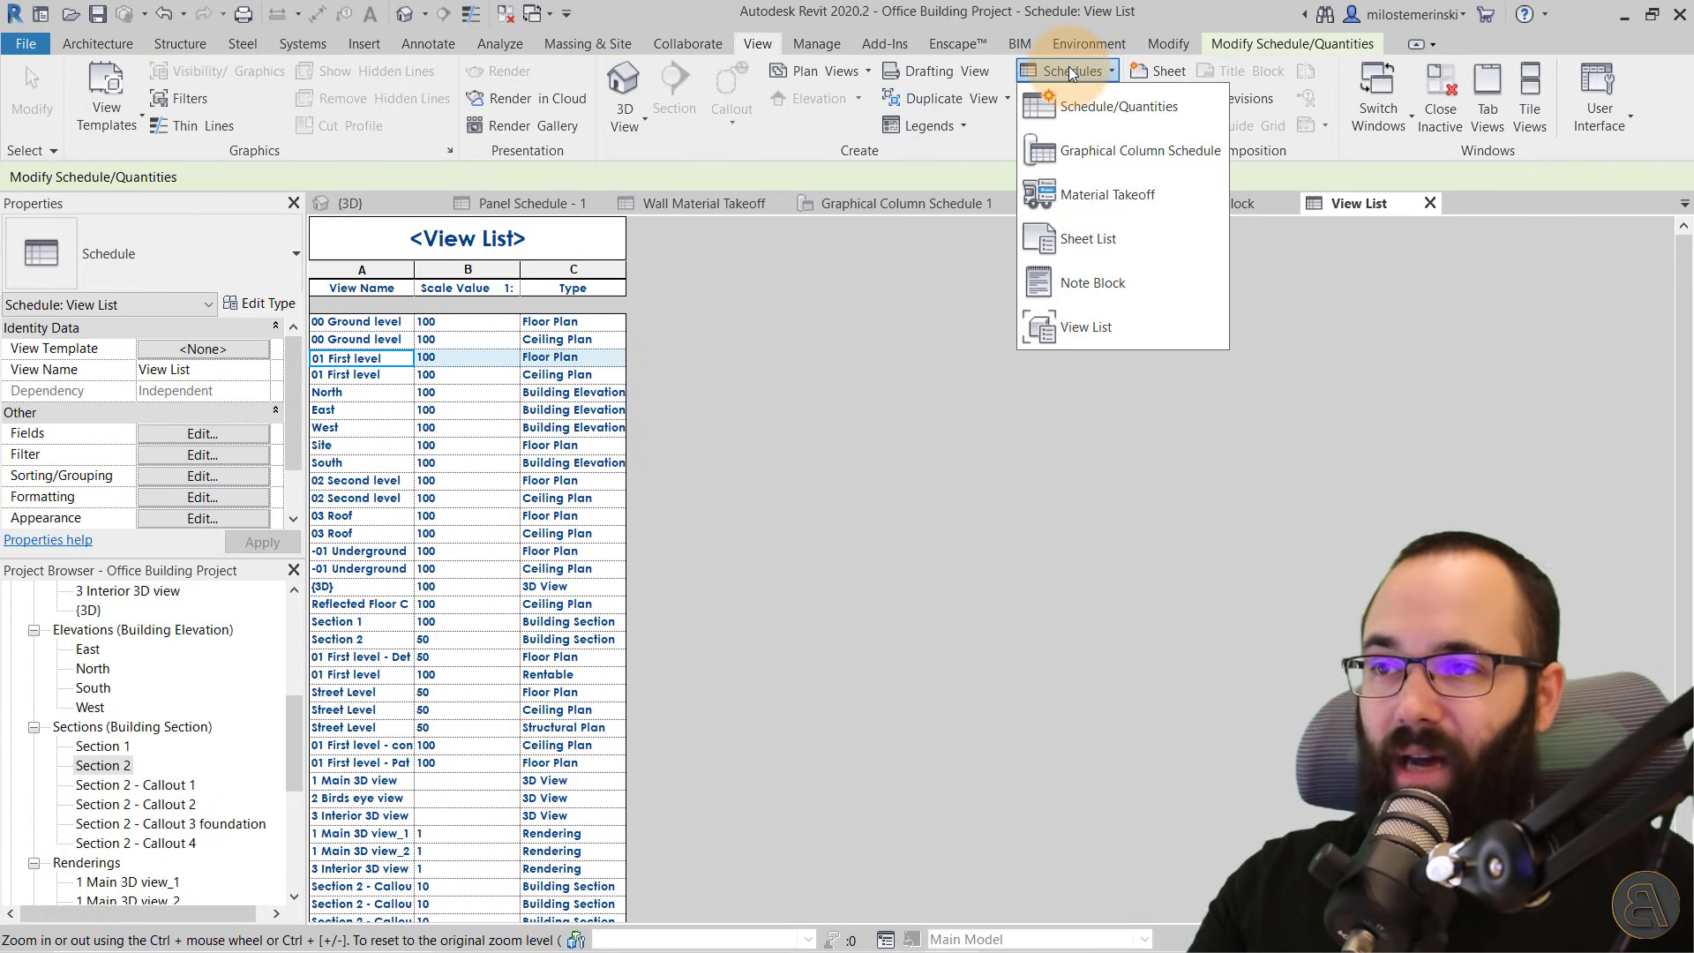
pyautogui.click(1003, 169)
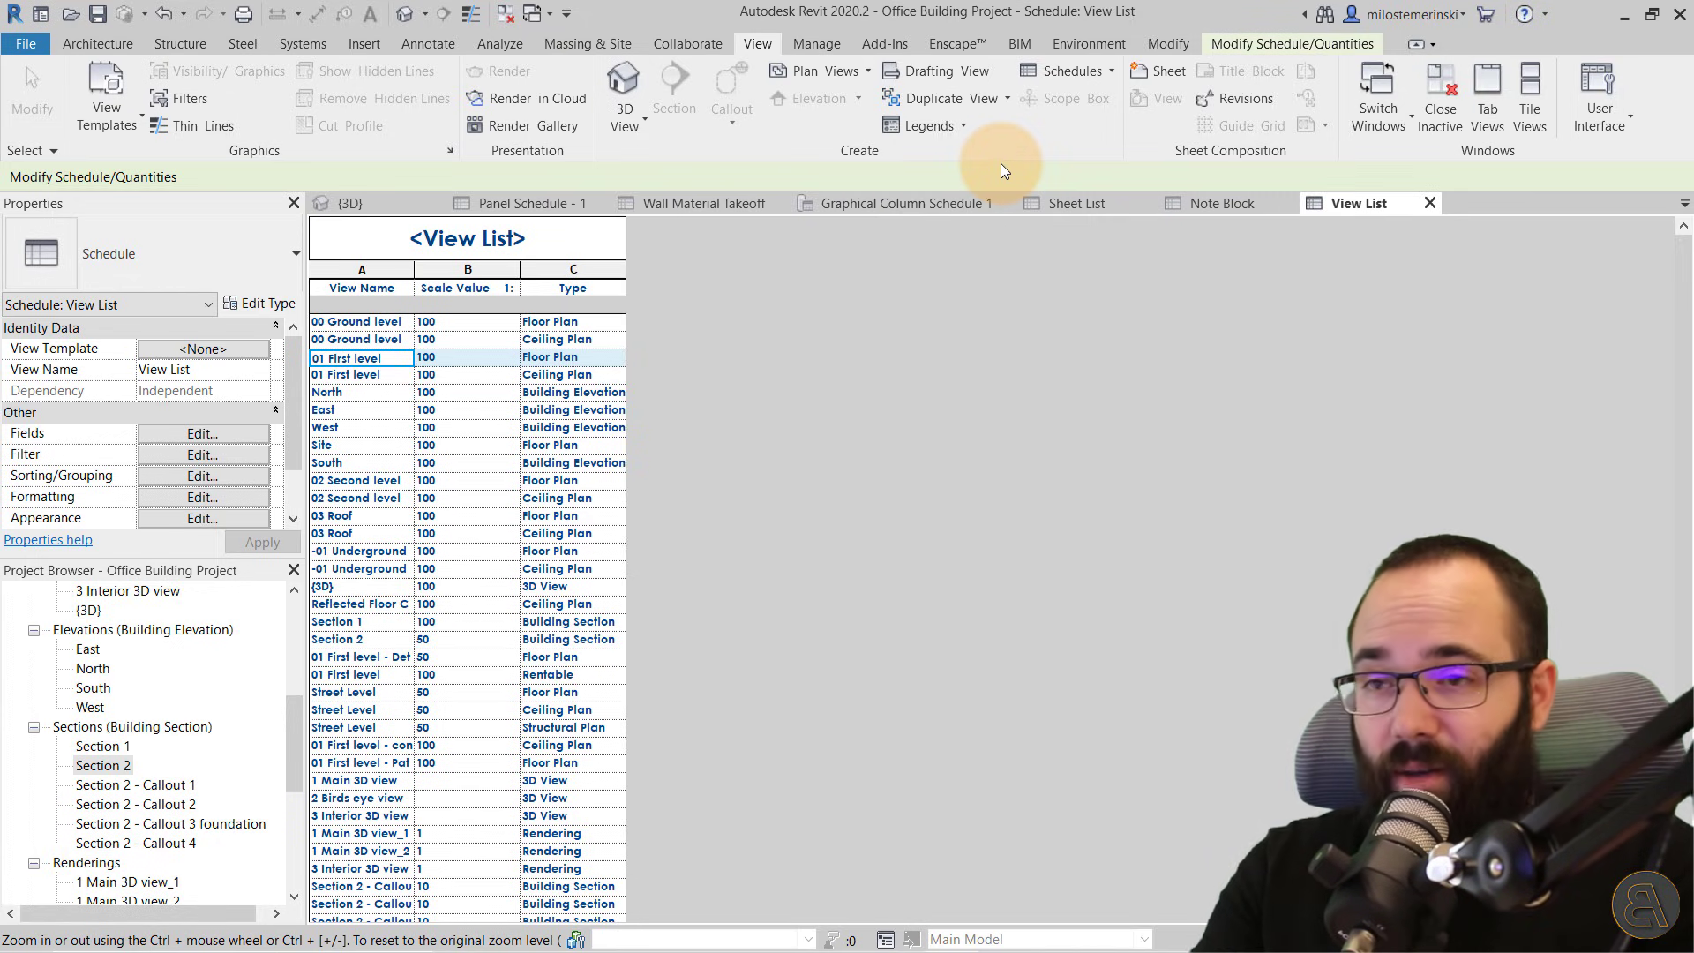
pyautogui.click(417, 199)
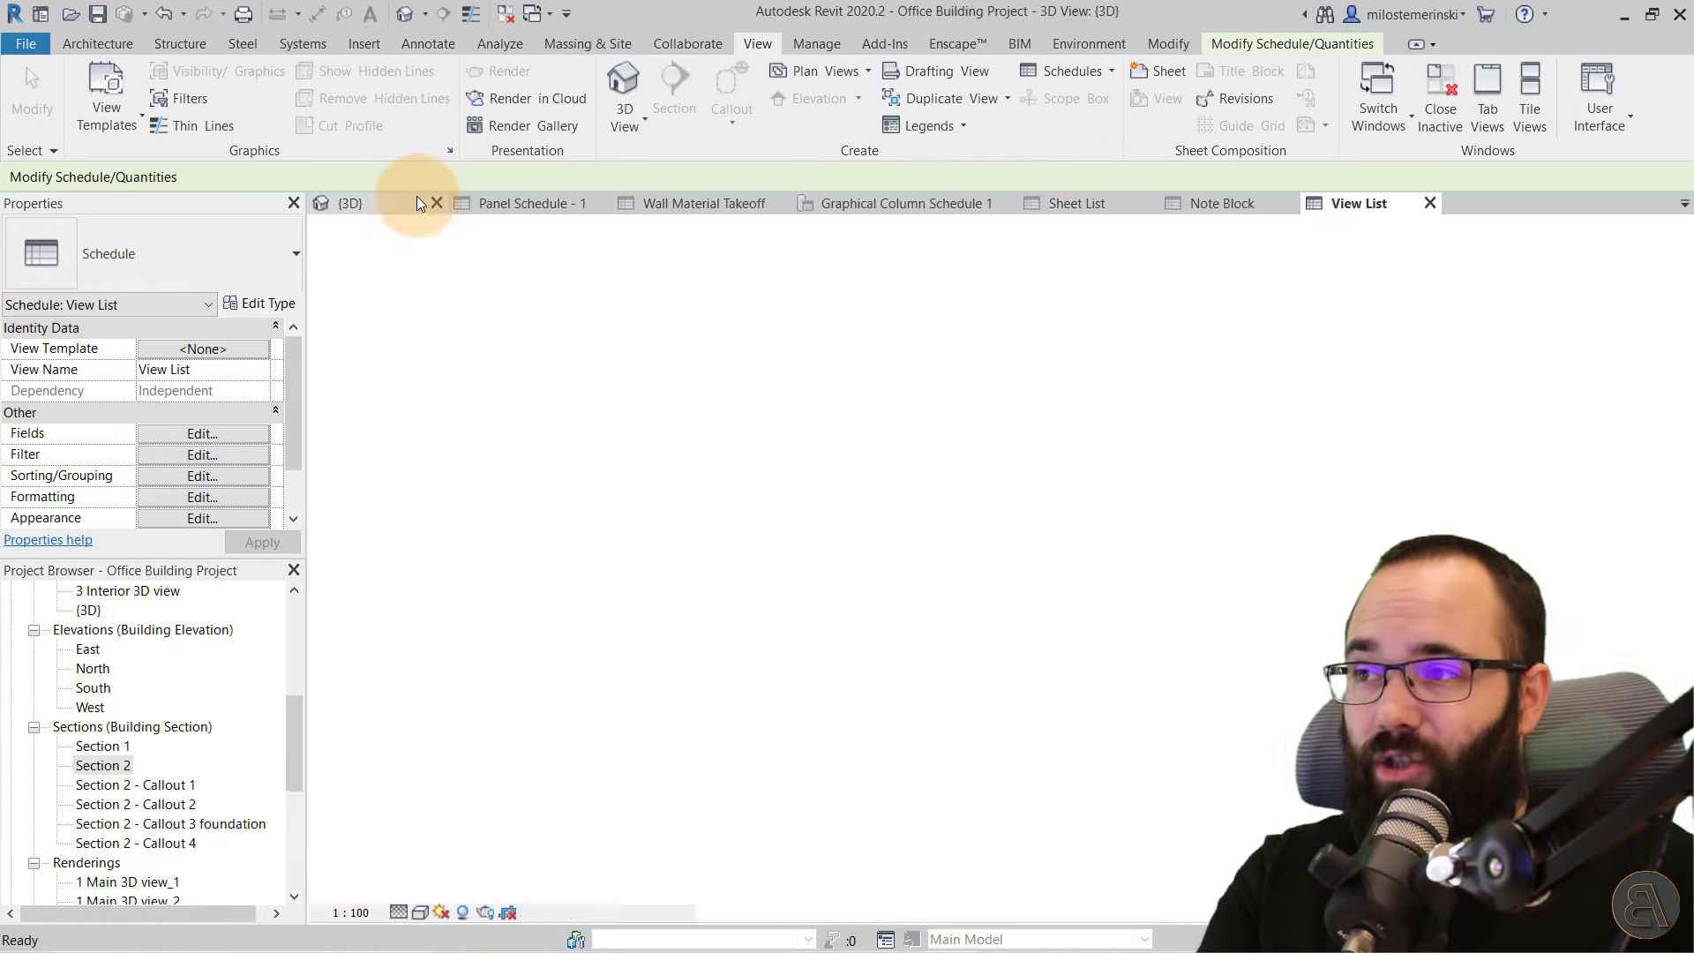